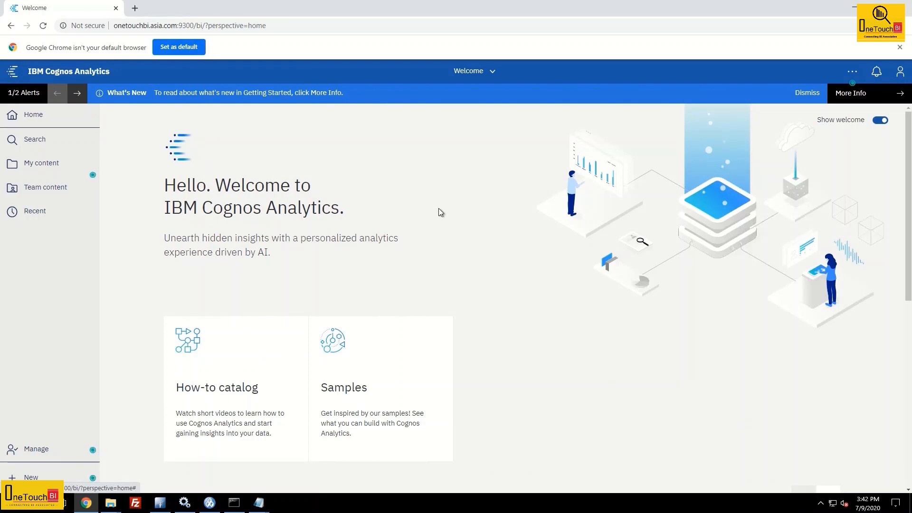
- Create a folder named Customer Roles in the Cognos namespace of the account management area
click(53, 451)
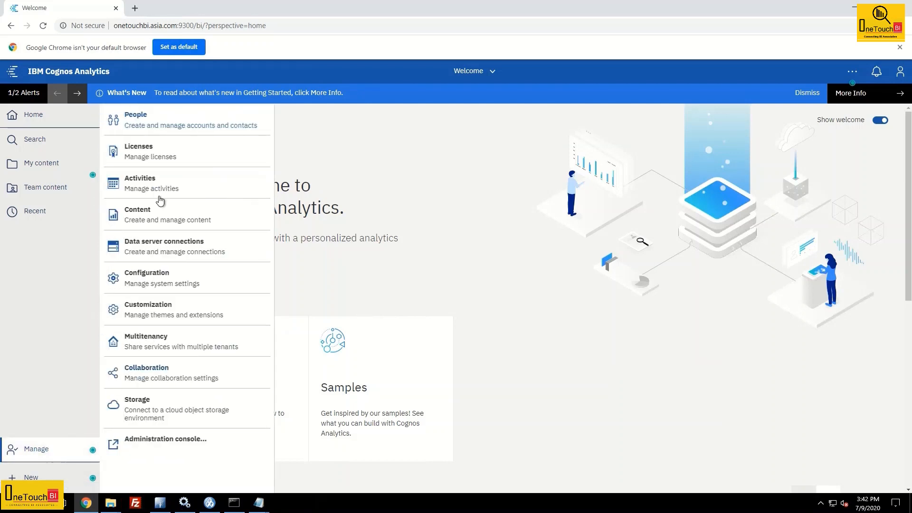
click(154, 124)
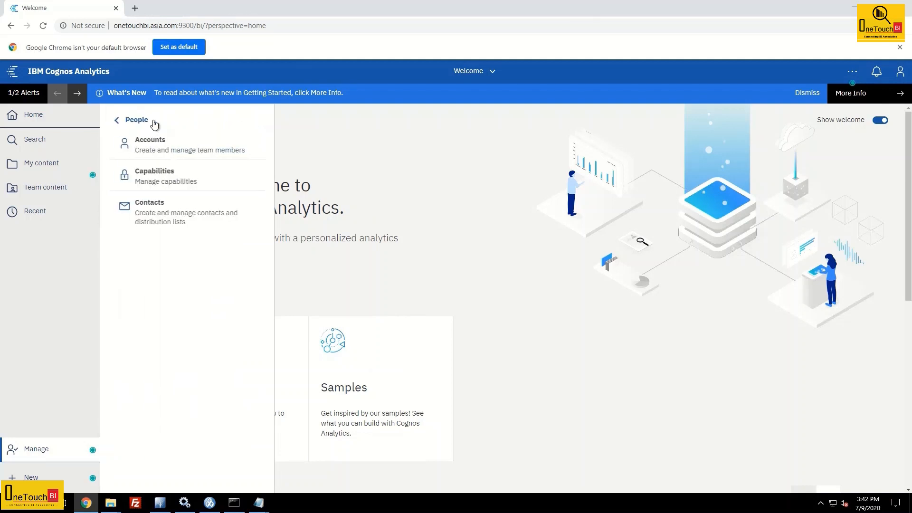
click(153, 149)
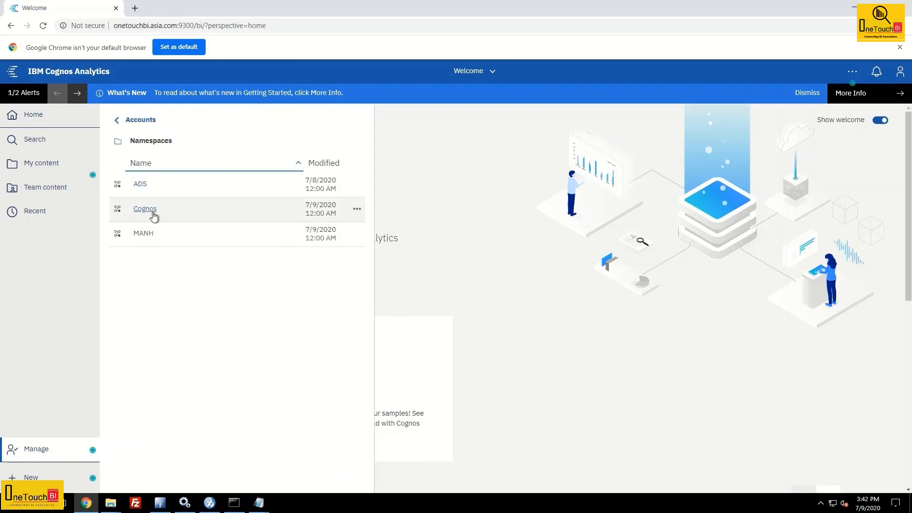
click(146, 210)
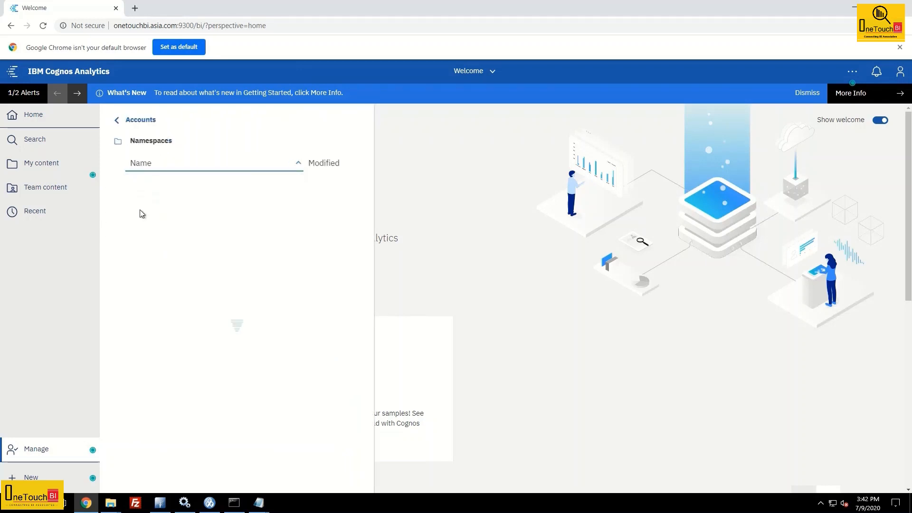
click(351, 161)
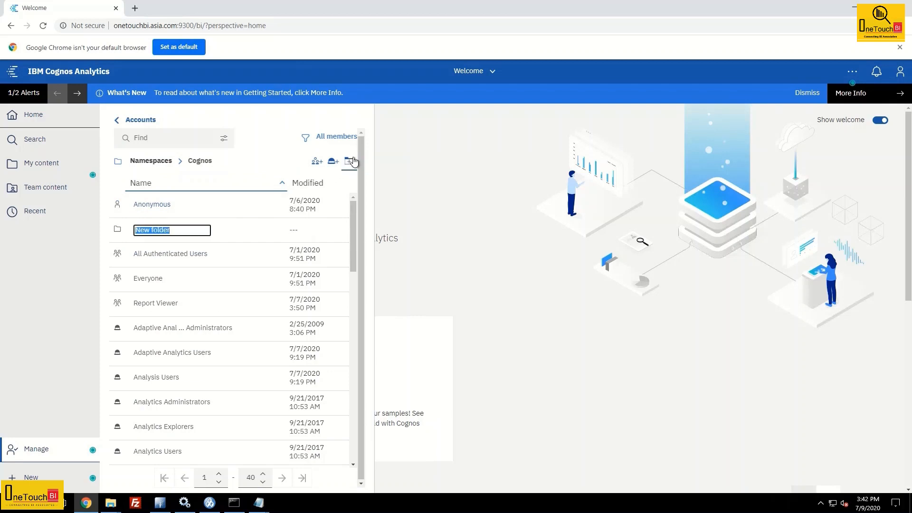
text(Customer R)
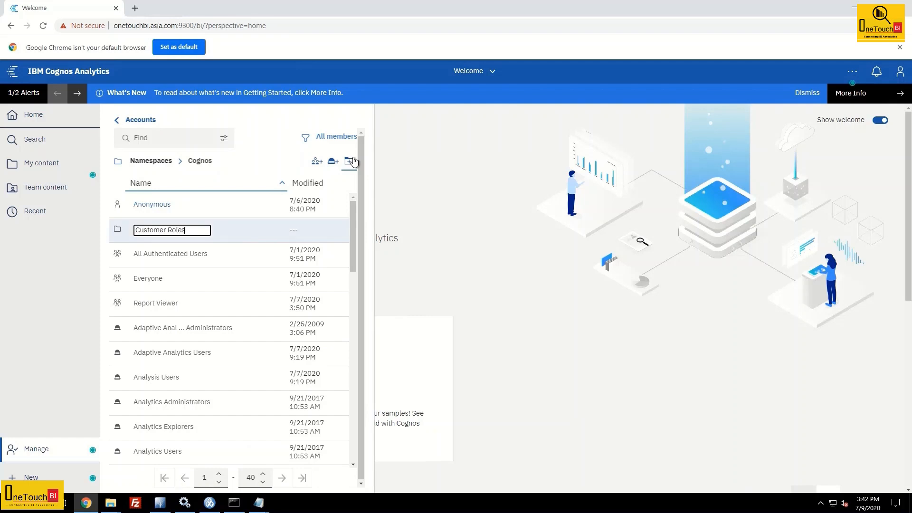
key(Return)
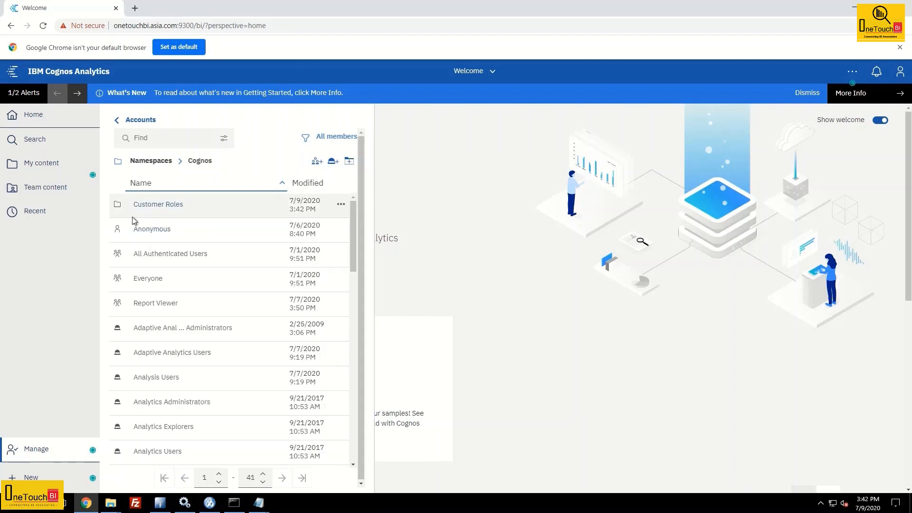
- Add two roles named Super Admin and Customer Admin inside the Customer Roles folder
click(159, 205)
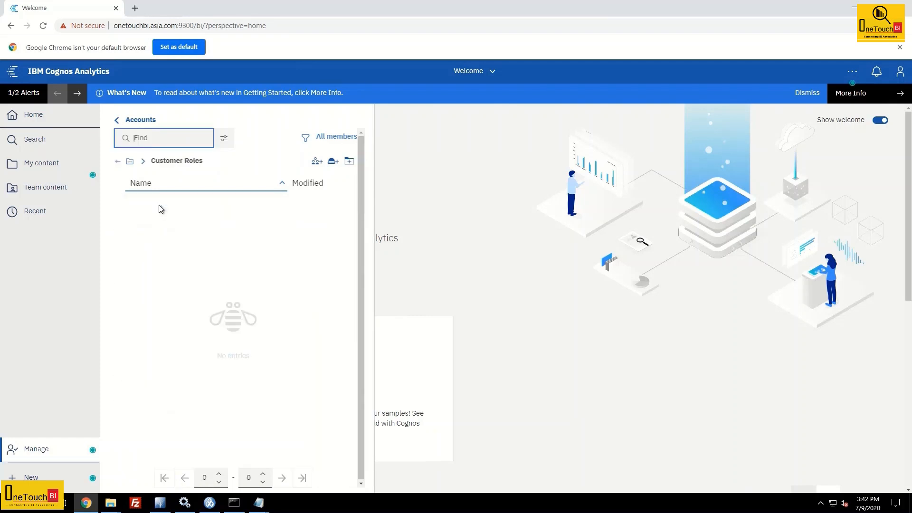
click(333, 163)
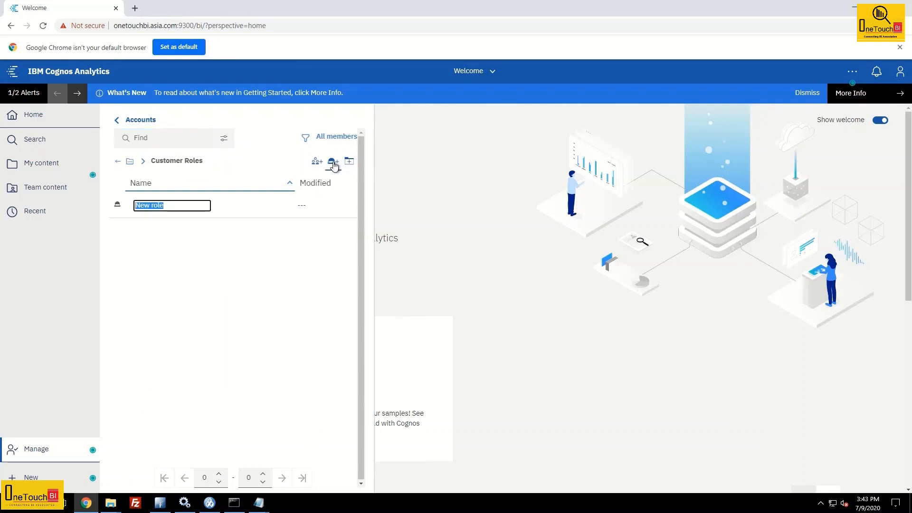
text(Super Admin)
key(Return)
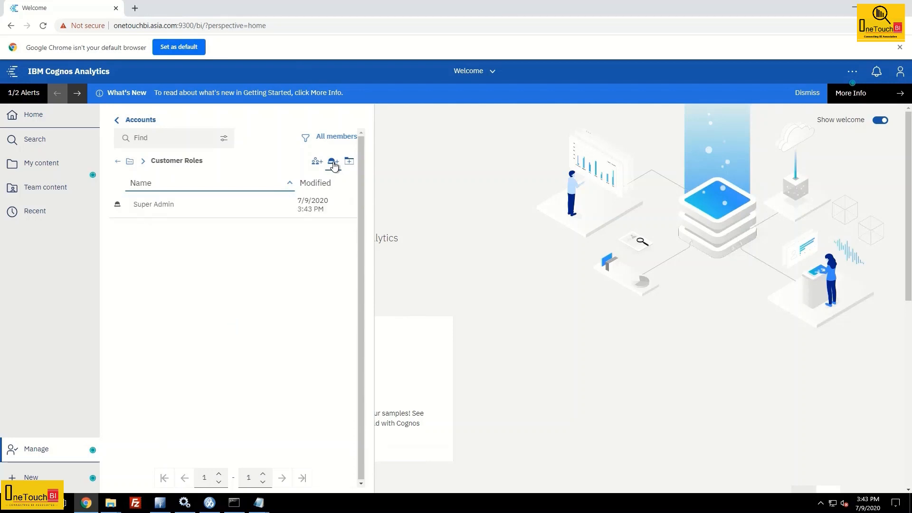
click(332, 163)
text(Qustomer Admin)
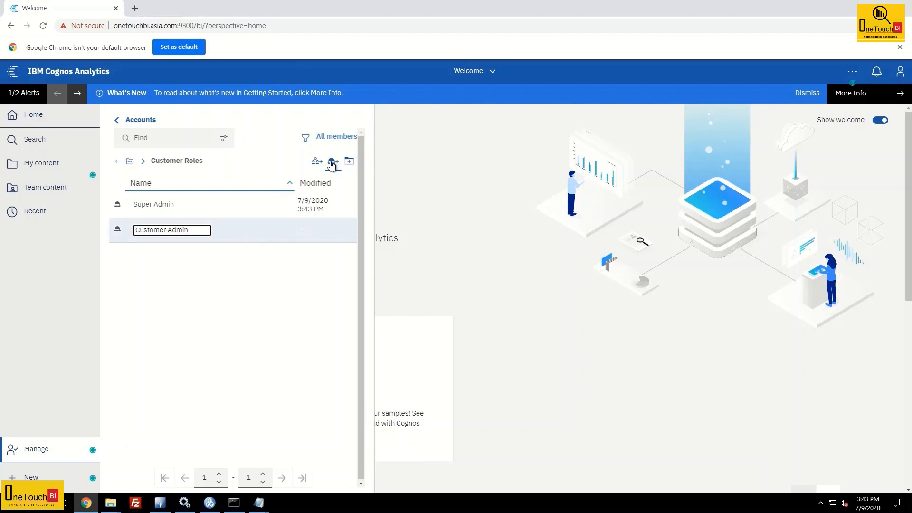
key(Return)
- Add two more roles named Customer Author and Customer SQL Author to the Customer Roles folder
click(333, 163)
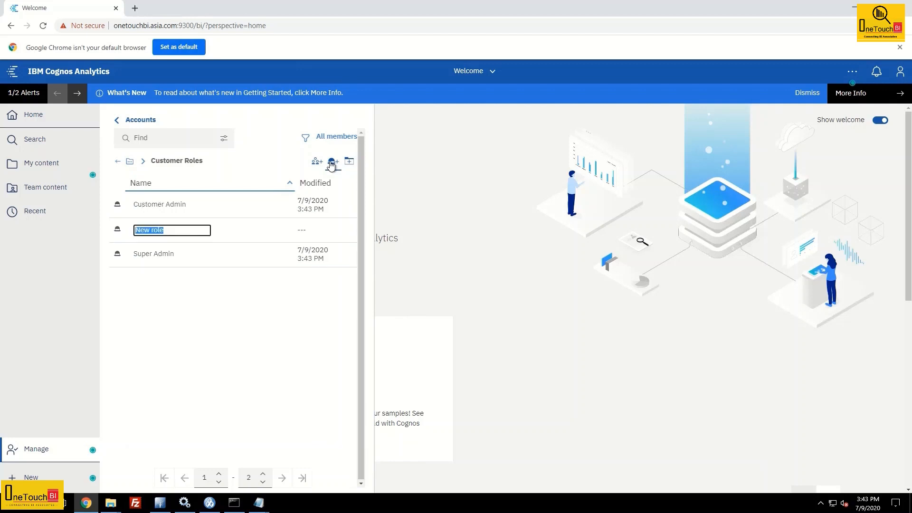
text(Customer Author)
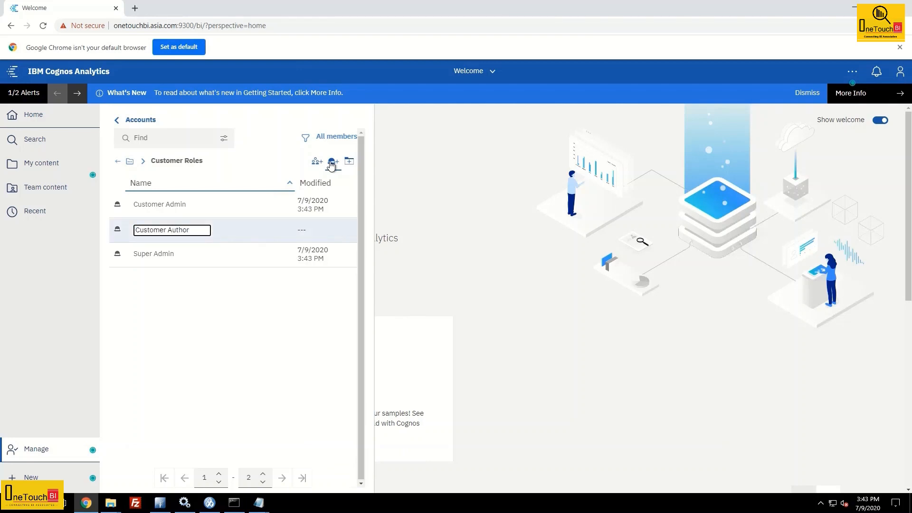
key(Return)
click(333, 162)
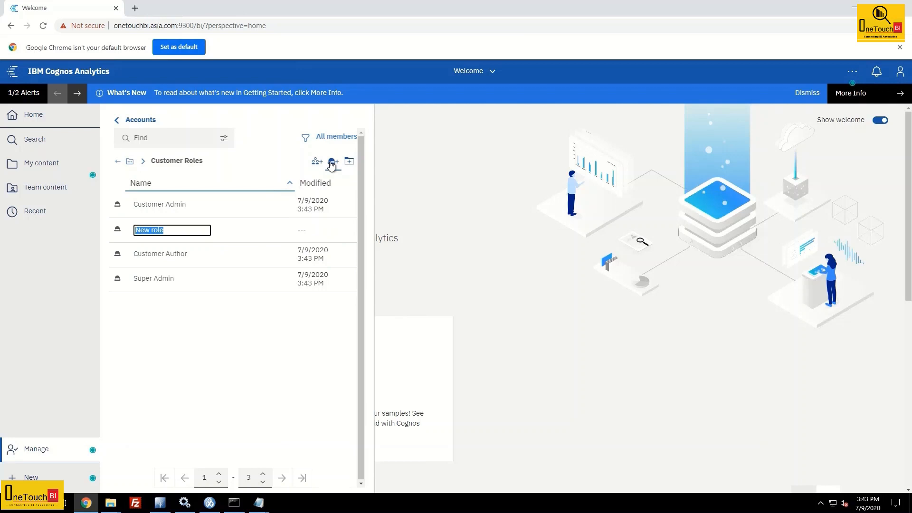
text(Customer SQ)
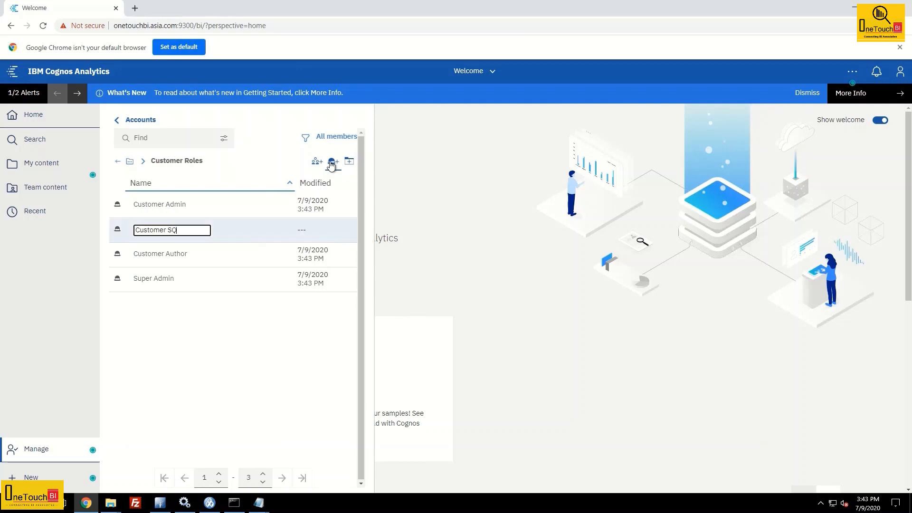
text(L Author)
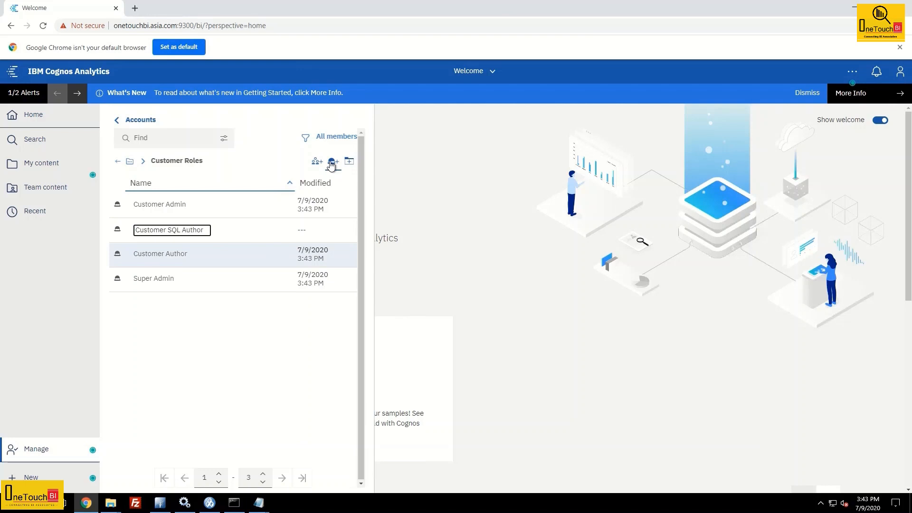
key(Return)
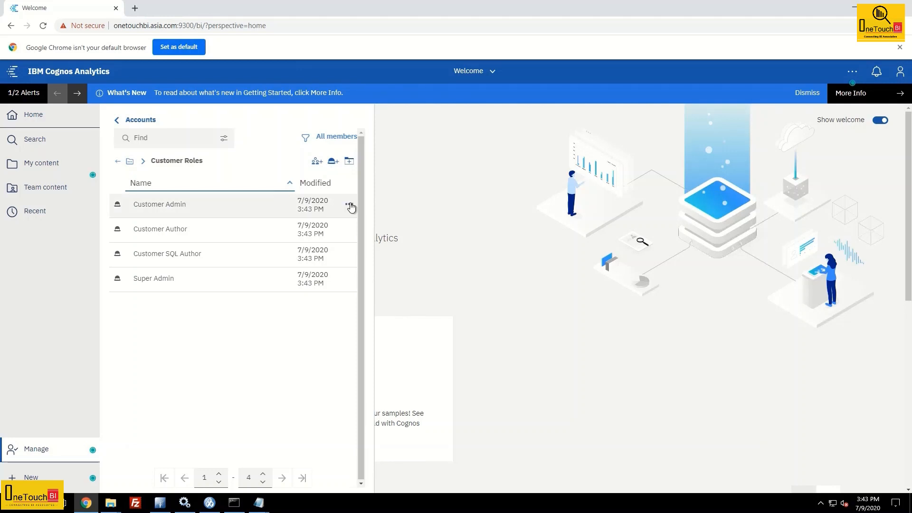
- Add the Customer Administrator user from the ADS namespace as a member of the Customer Admin role
click(350, 208)
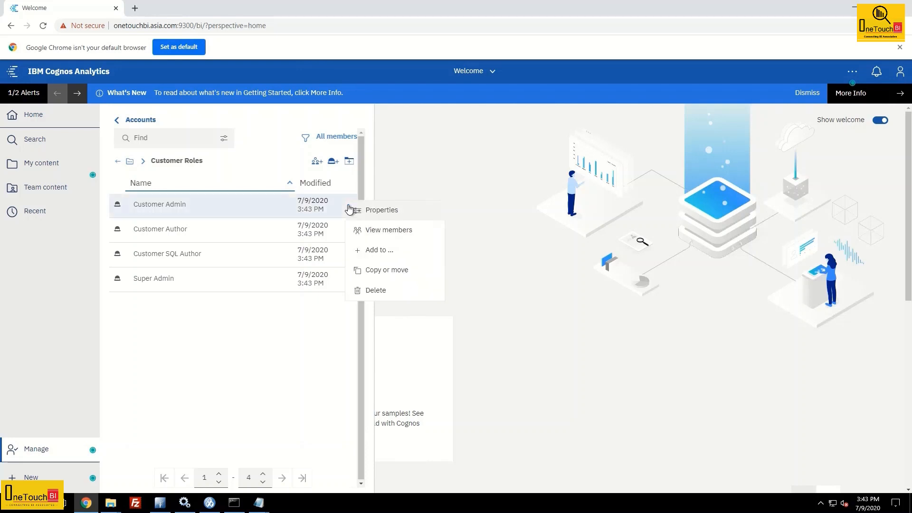
click(391, 230)
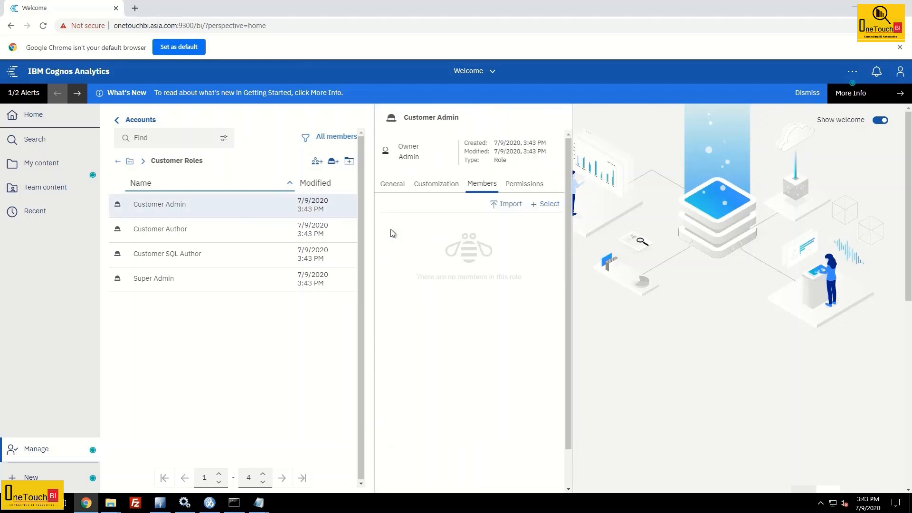
click(548, 204)
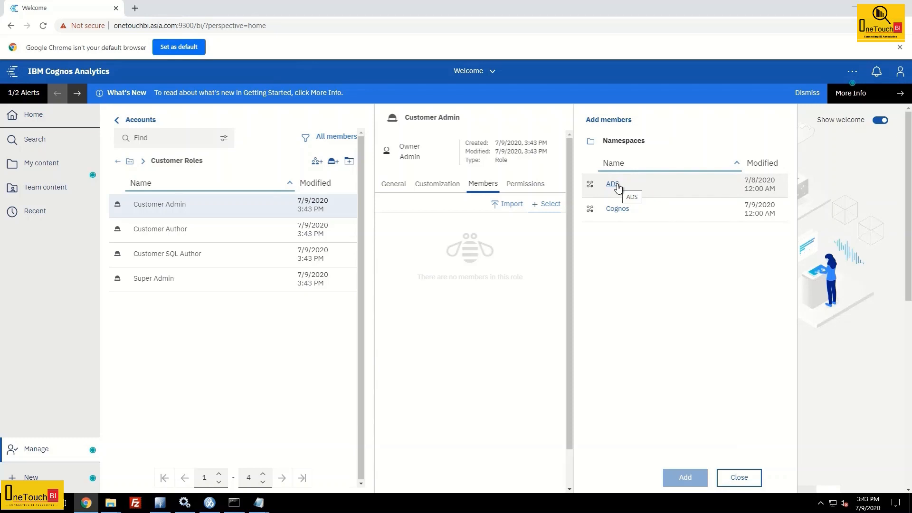
click(617, 187)
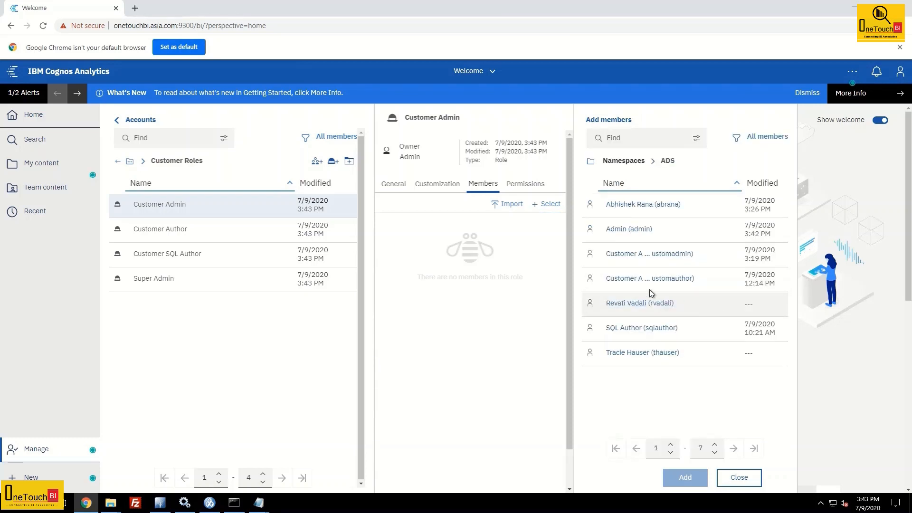
click(656, 257)
click(686, 478)
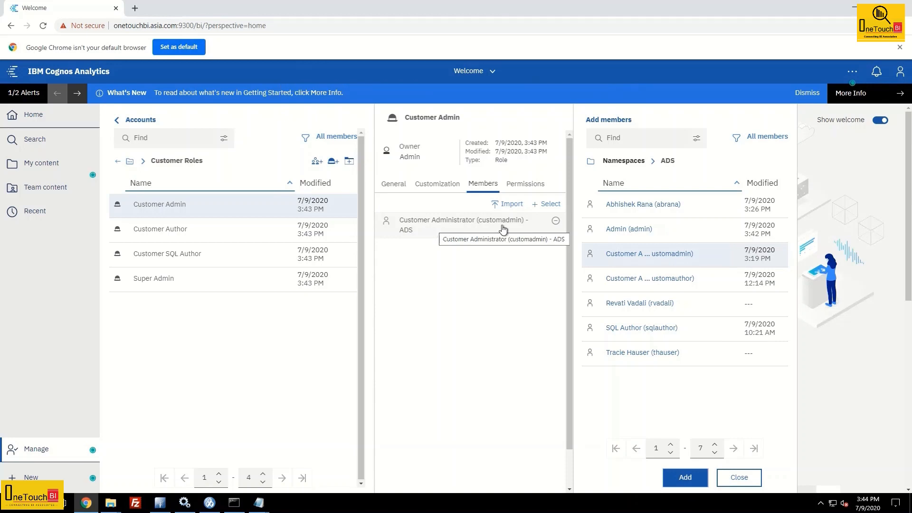
- Add the Customer Author user from the ADS namespace as a member of the Customer Author role
click(350, 231)
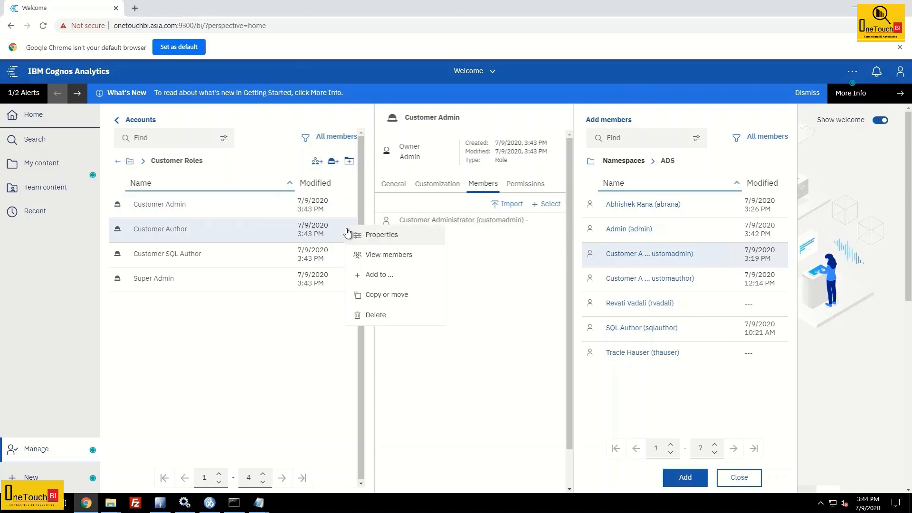
click(397, 257)
click(551, 208)
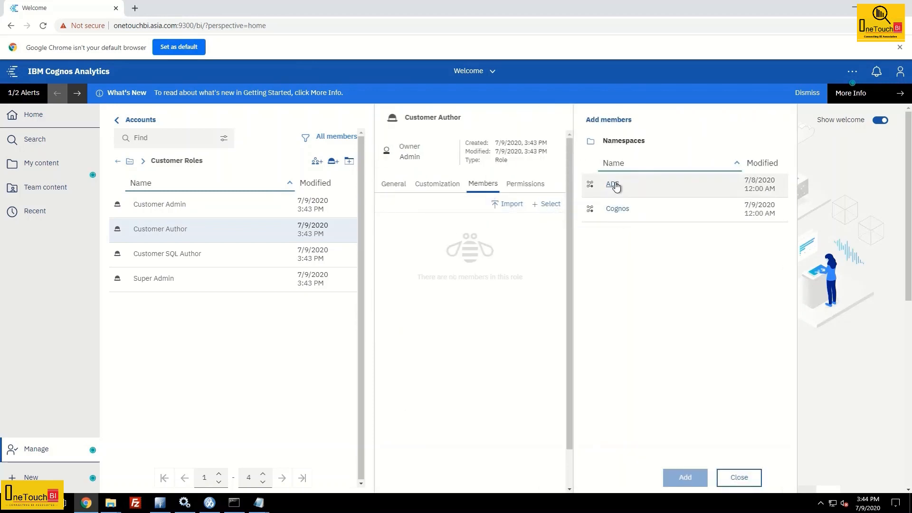
click(612, 184)
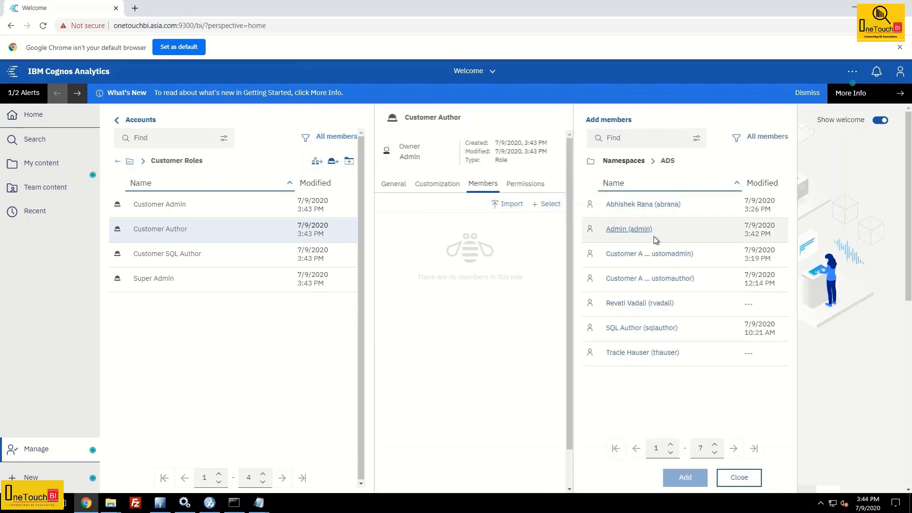
click(666, 278)
click(686, 477)
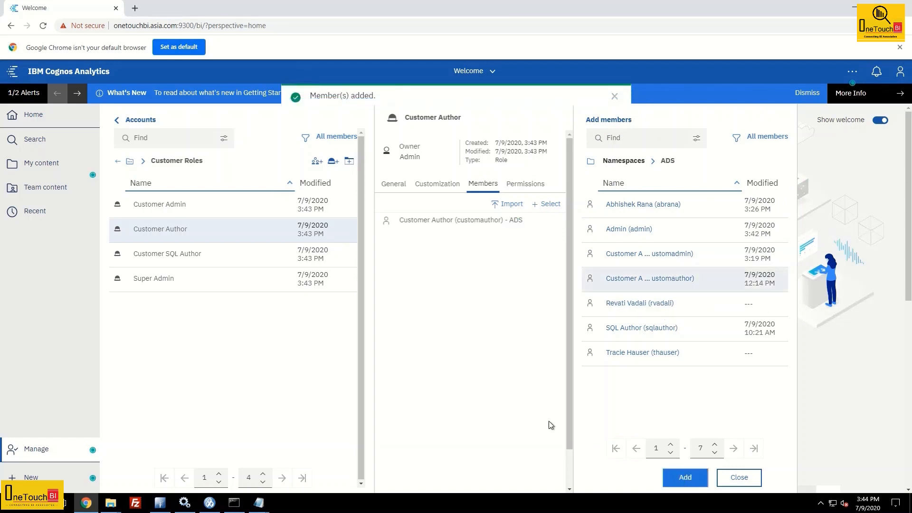
- Add the SQL Author user from the ADS namespace as a member of the Customer SQL Author role
click(350, 256)
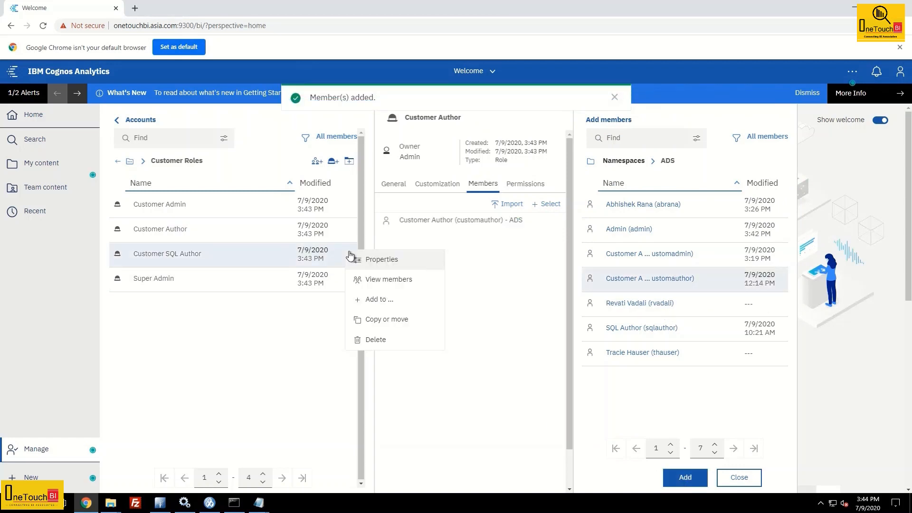
click(407, 280)
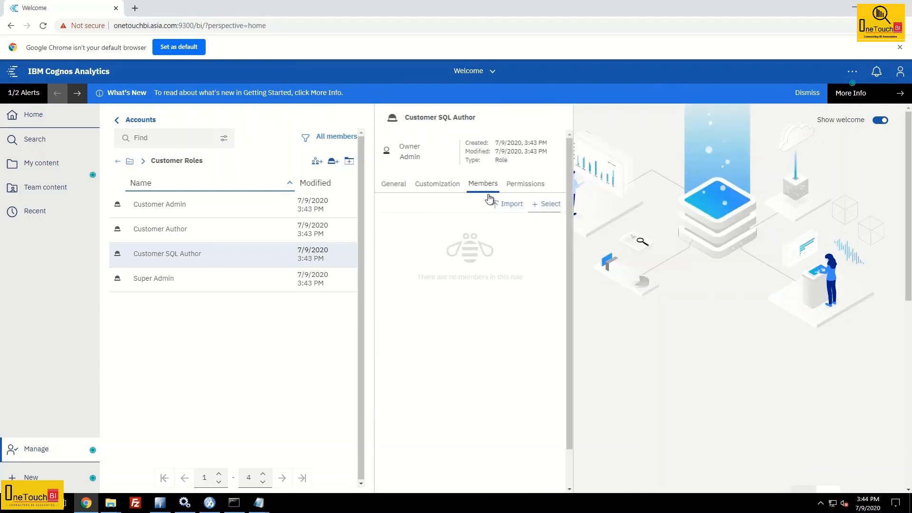
click(550, 204)
click(614, 188)
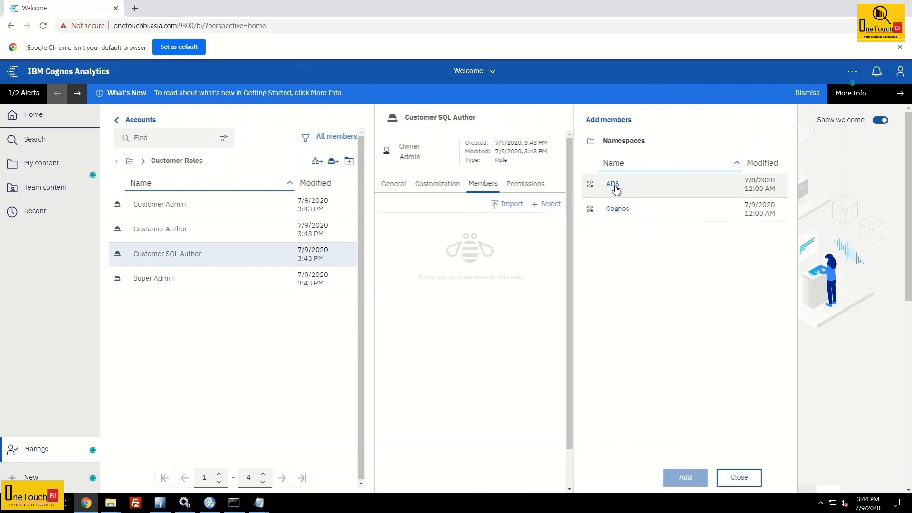
click(637, 330)
click(690, 479)
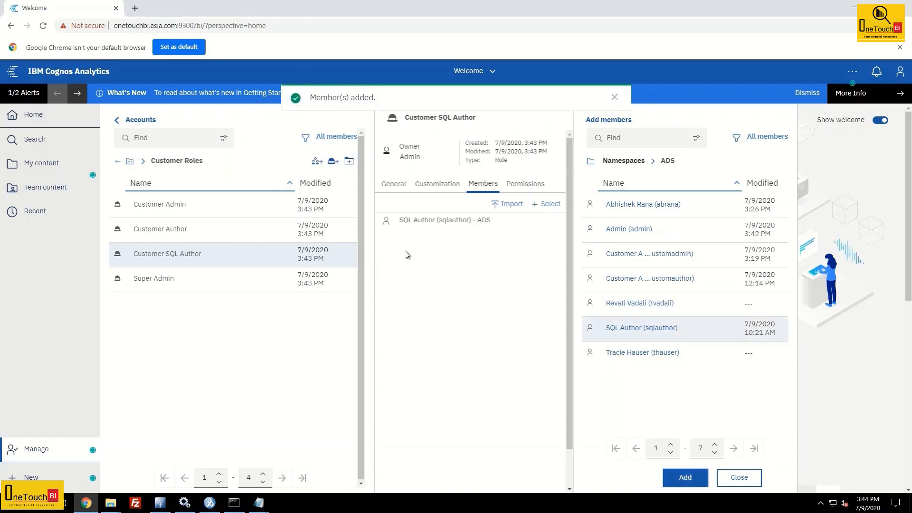
- Add the Admin user from the ADS namespace as a member of the Super Admin role
click(350, 279)
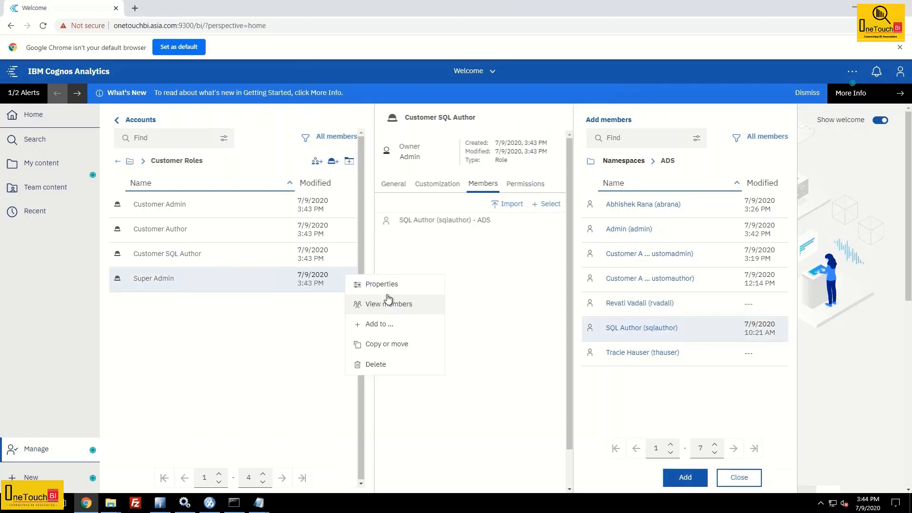
click(405, 304)
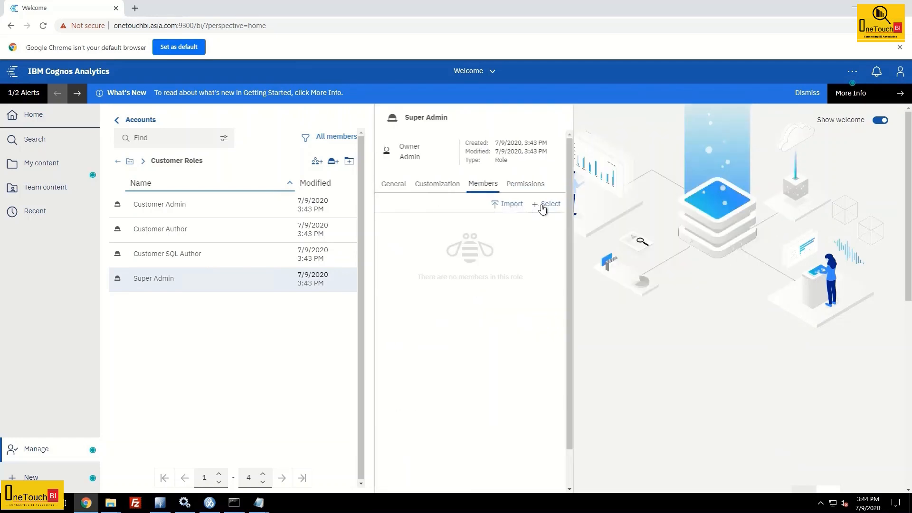
click(549, 211)
click(613, 184)
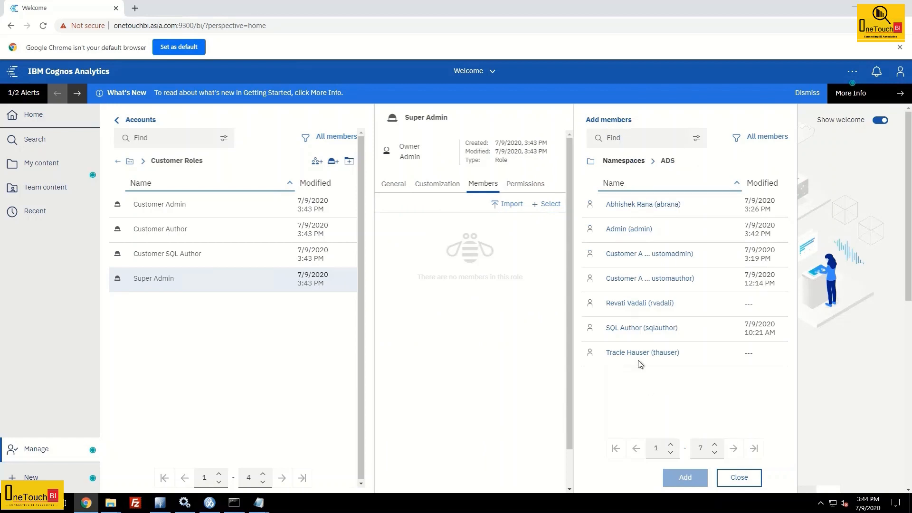
click(633, 231)
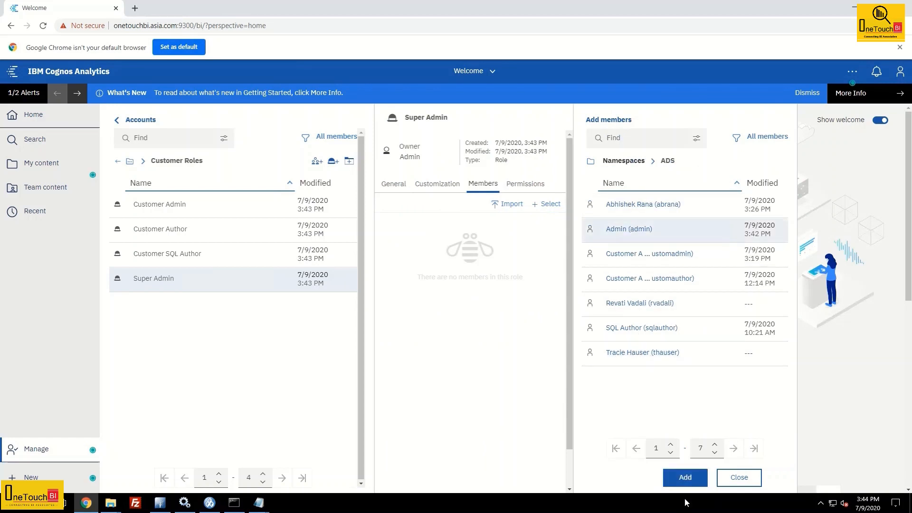
click(690, 479)
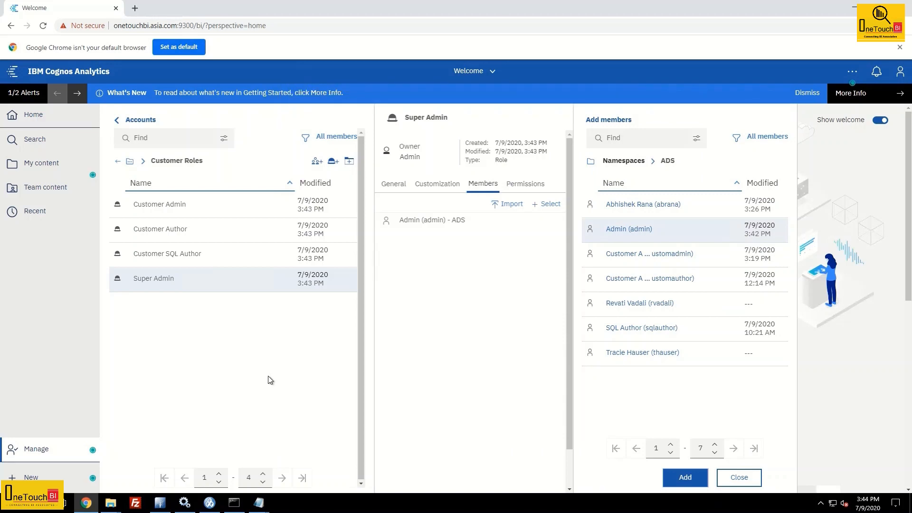
- Add the Super Admin role from the Customer Roles folder as a member of the Cognos namespace's System Administrators role
click(118, 163)
click(118, 163)
scroll(220, 362, down, 15)
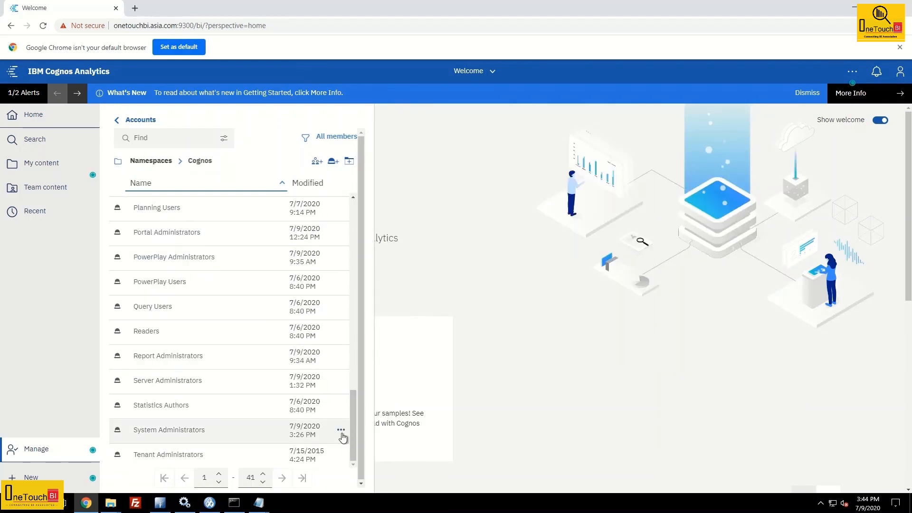
click(341, 431)
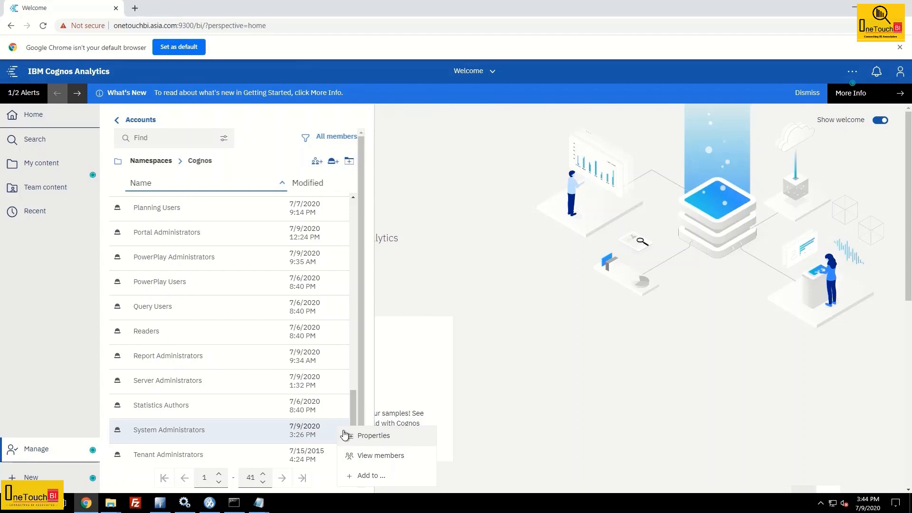
click(381, 456)
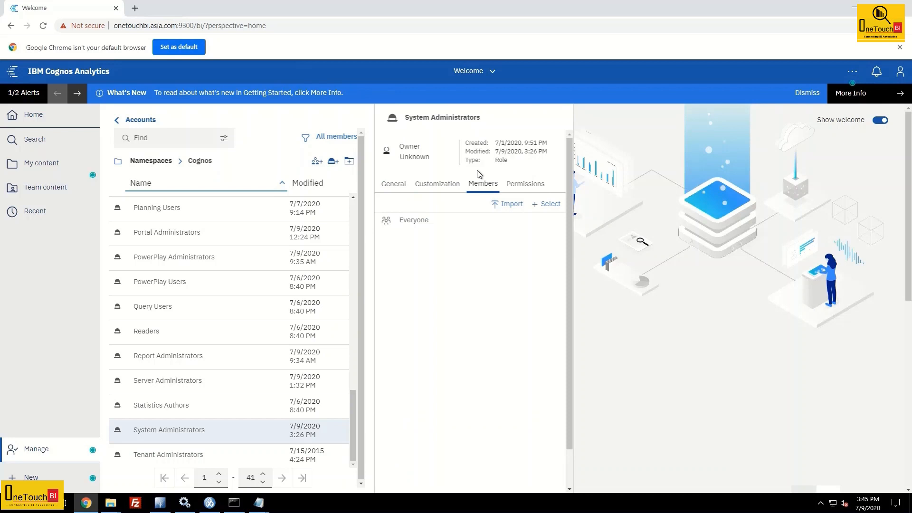
click(551, 206)
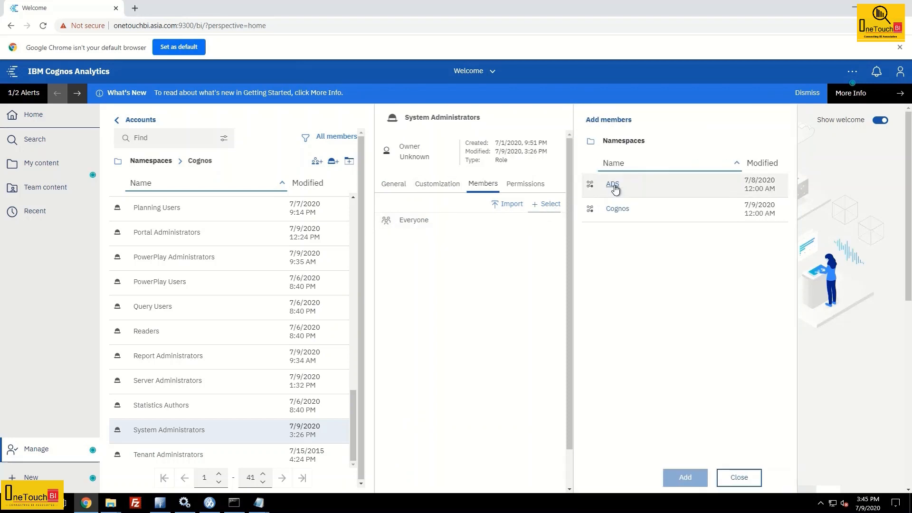
click(618, 209)
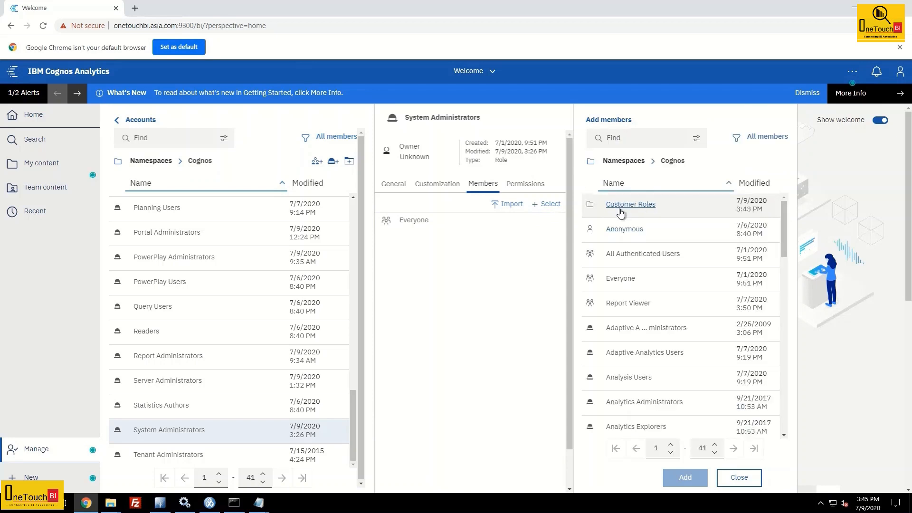
click(632, 204)
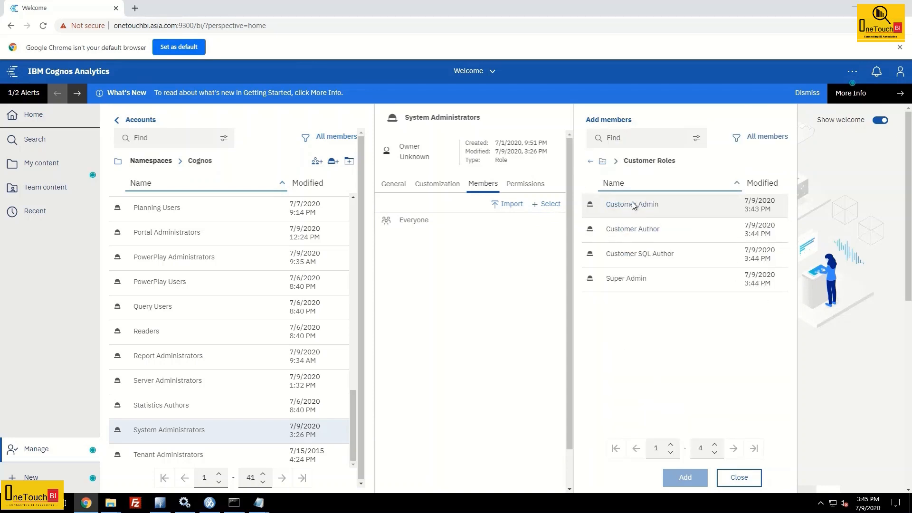
click(636, 279)
click(685, 477)
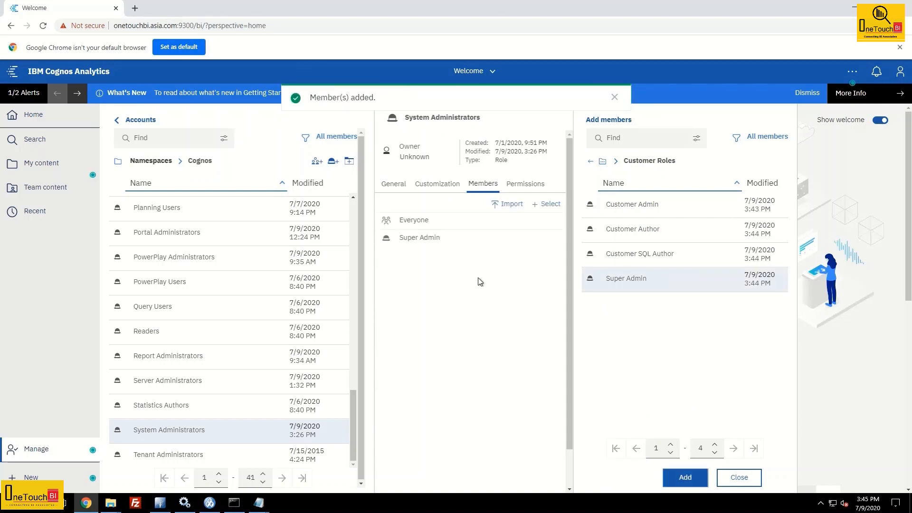
- Remove the Everyone group from the System Administrators role's members and close the accounts view
click(555, 223)
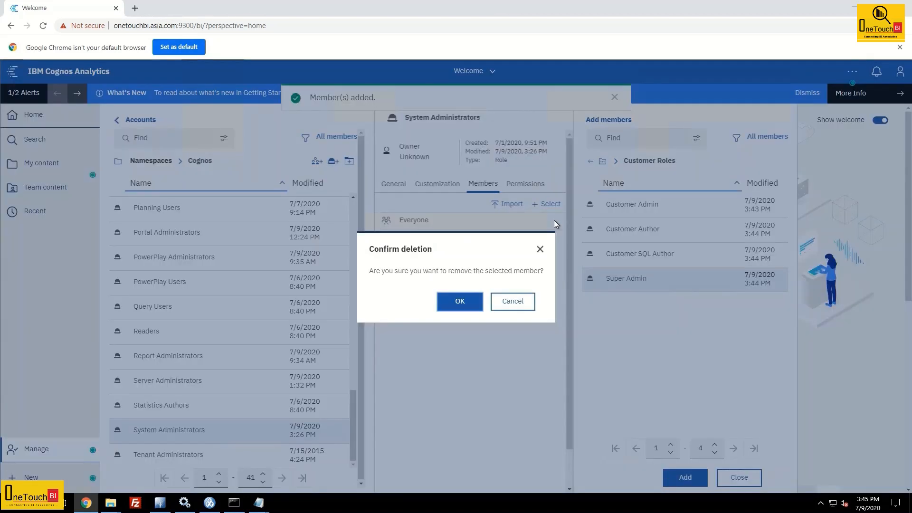
click(472, 301)
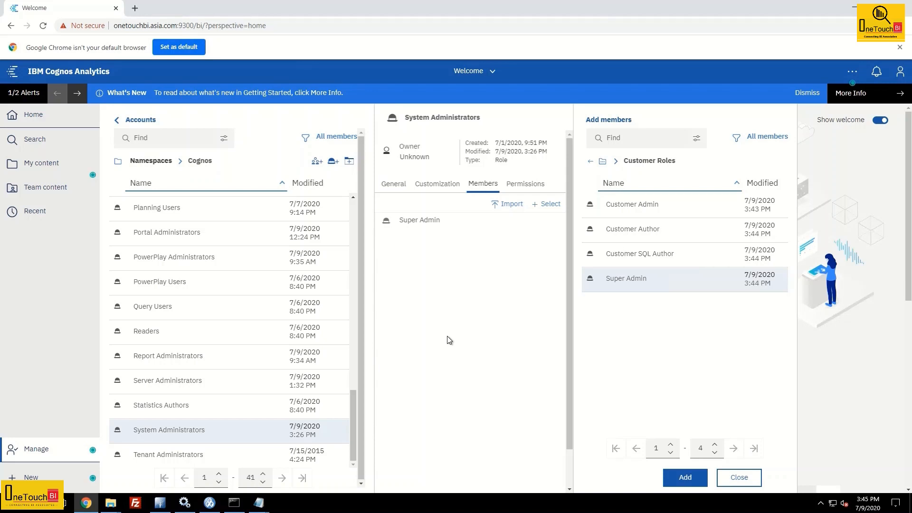
click(55, 285)
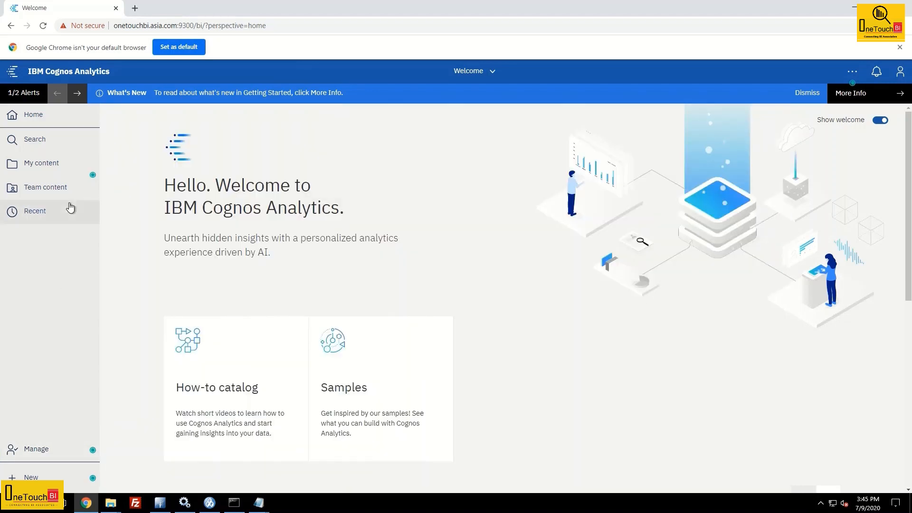
- Remove the Everyone group from the permissions of the root Team content folder
click(62, 189)
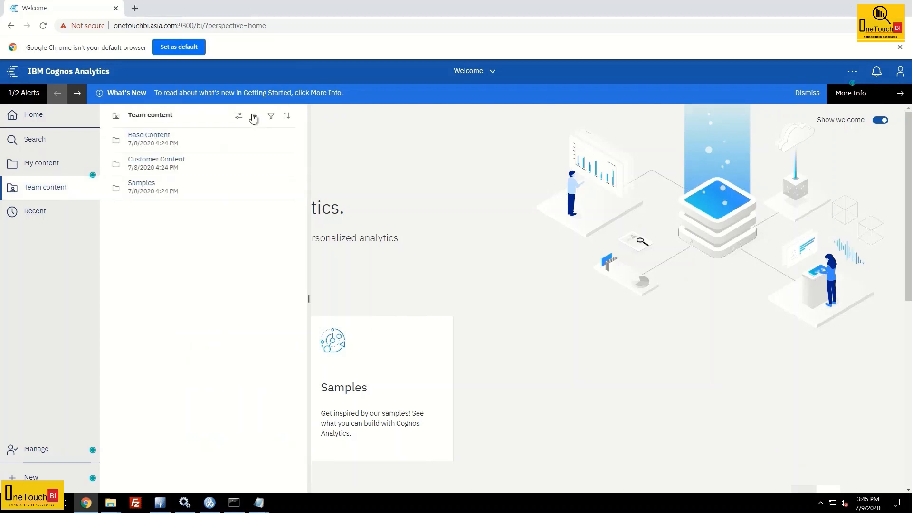
click(238, 116)
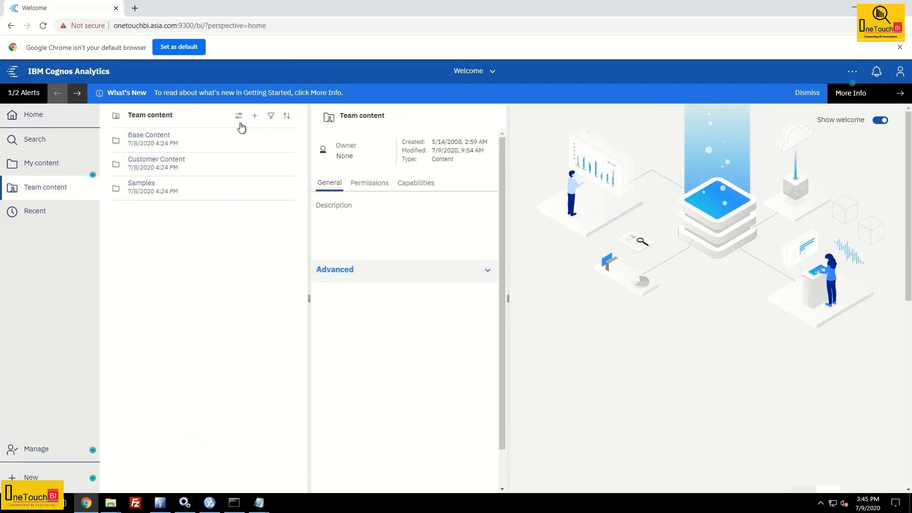
click(371, 189)
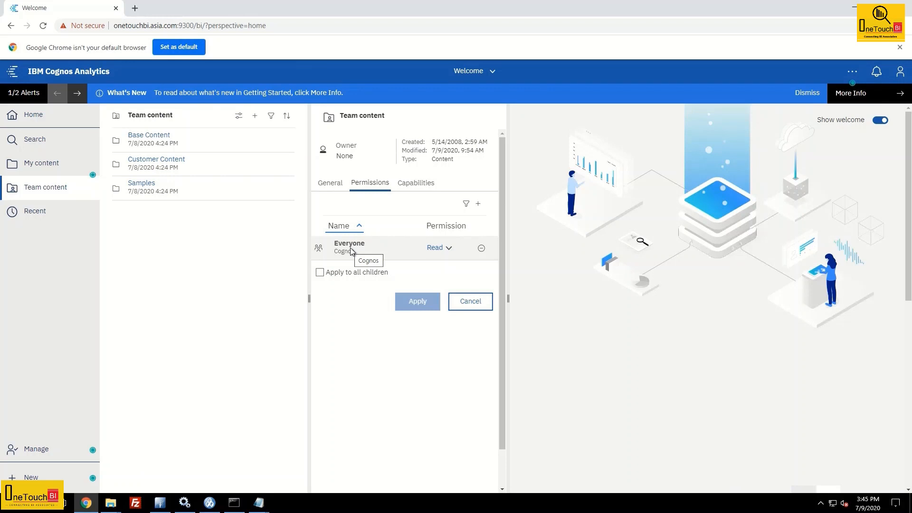
click(481, 249)
- Grant the Super Admin role from Cognos Customer Roles access to Team content and apply the permissions to all children
click(478, 205)
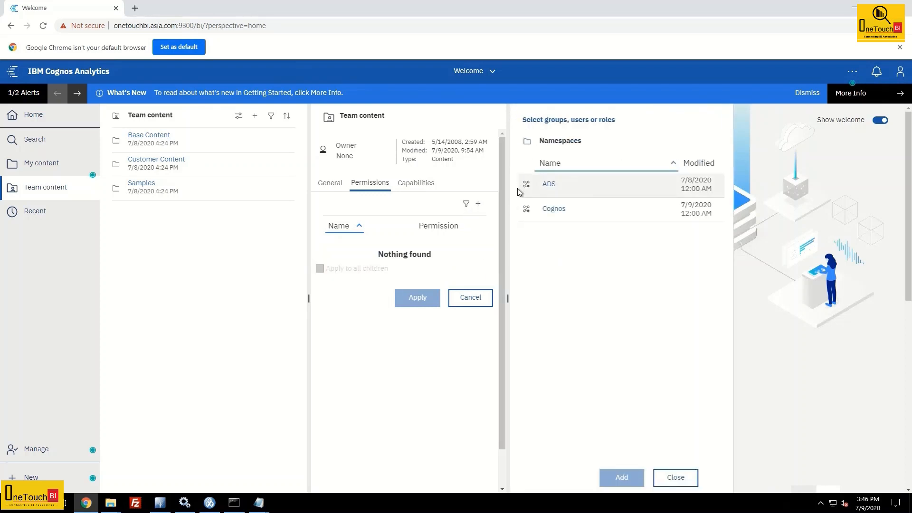
click(553, 209)
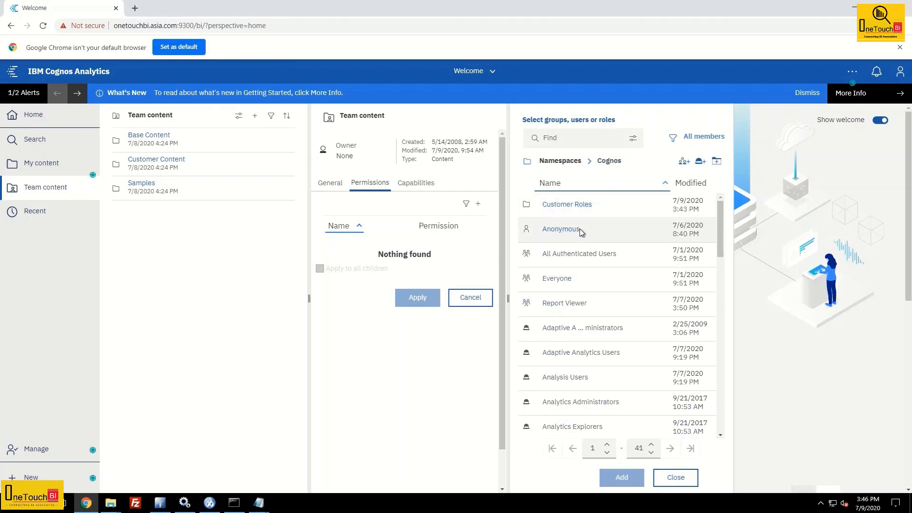
click(577, 204)
click(556, 279)
click(623, 478)
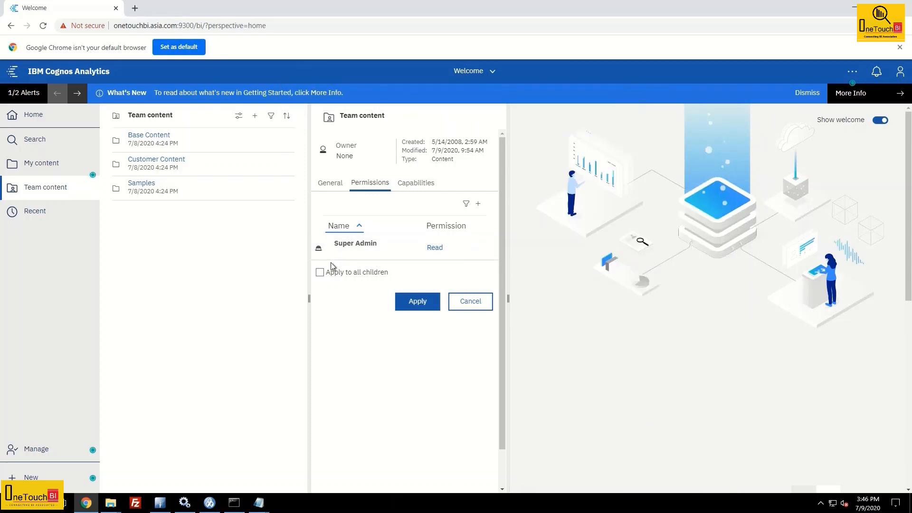
click(319, 274)
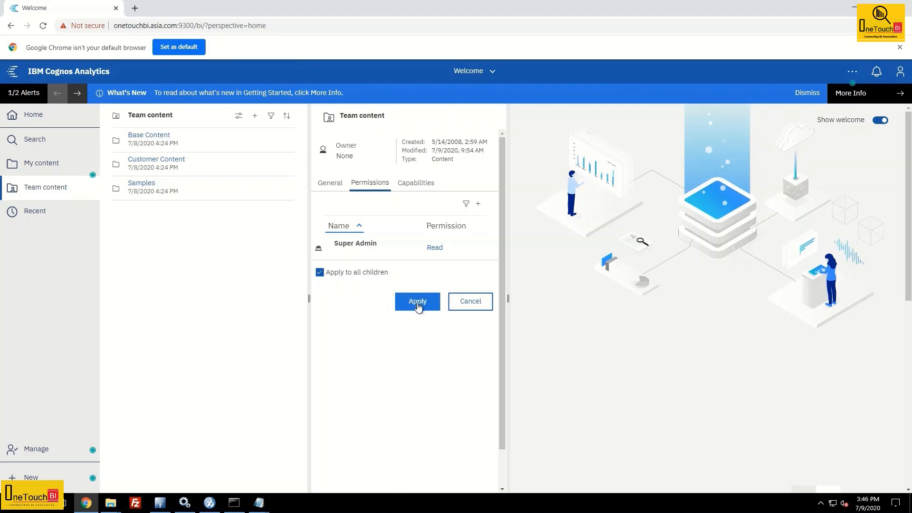
mouse_move(436, 249)
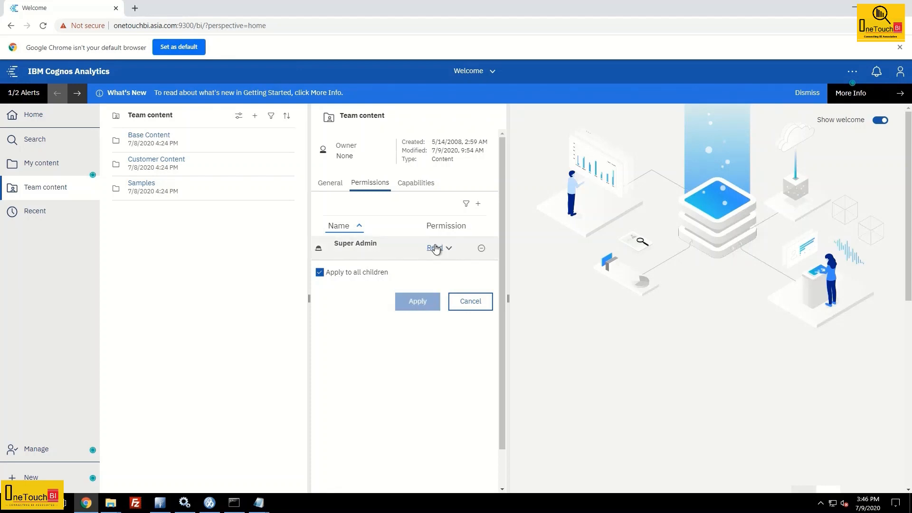
click(597, 320)
- Switch the session to the Customer Administrator account in the ADS namespace using its saved password, and check its Team content
click(900, 71)
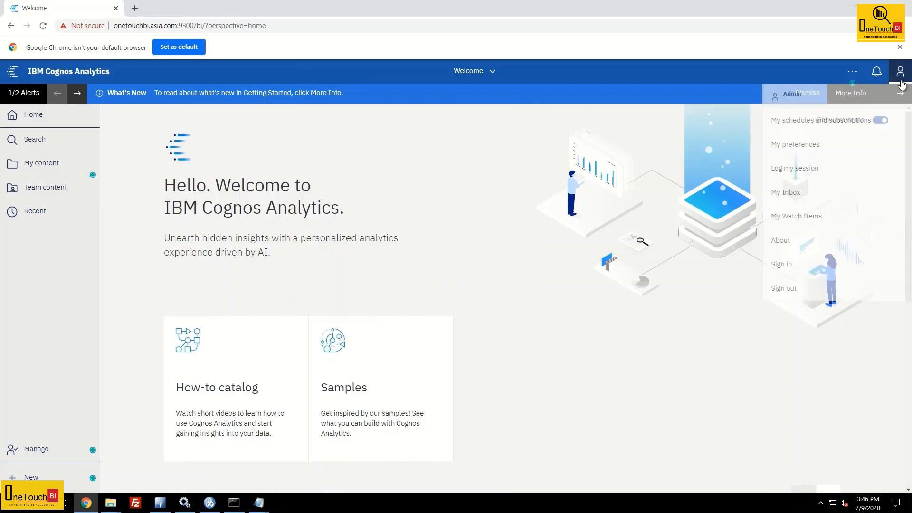
click(786, 287)
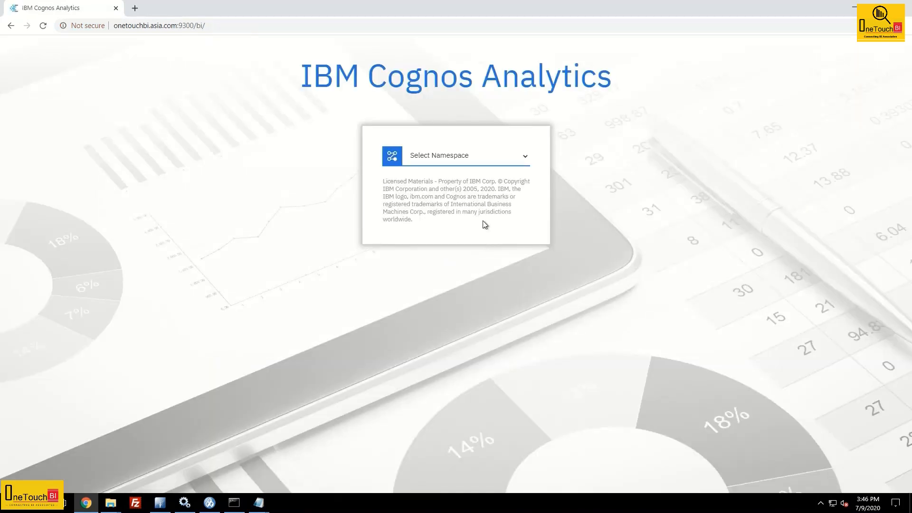
click(508, 163)
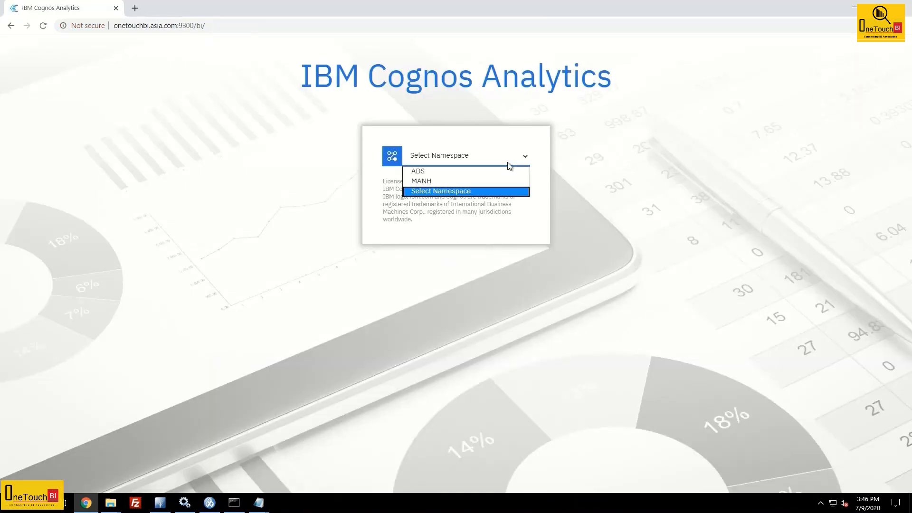
click(428, 171)
click(436, 186)
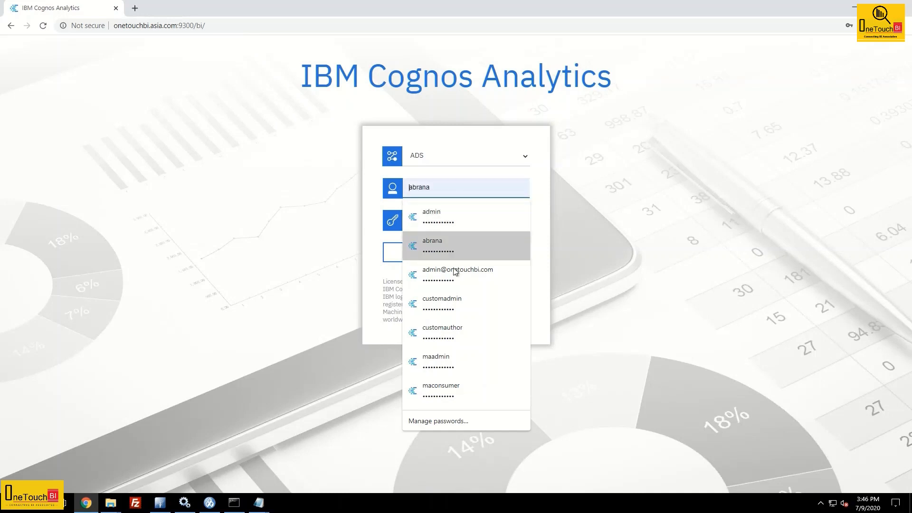
click(449, 299)
click(471, 255)
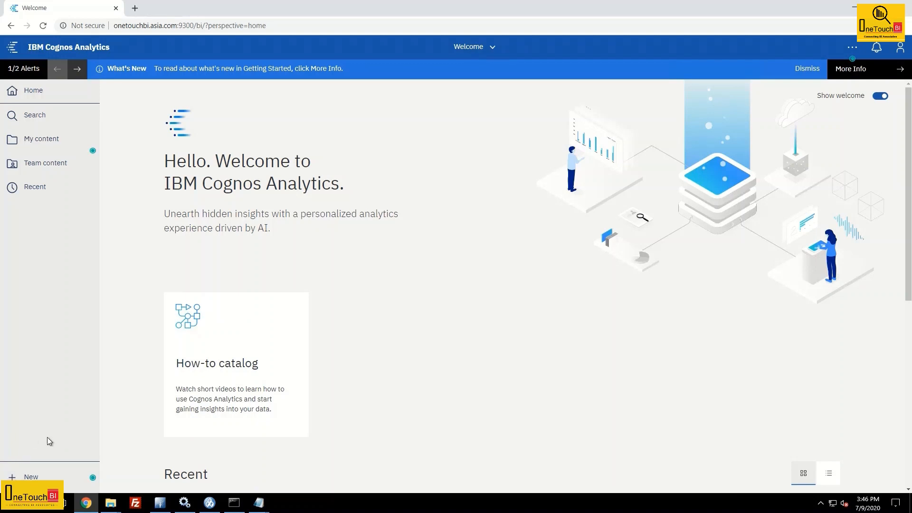
click(38, 172)
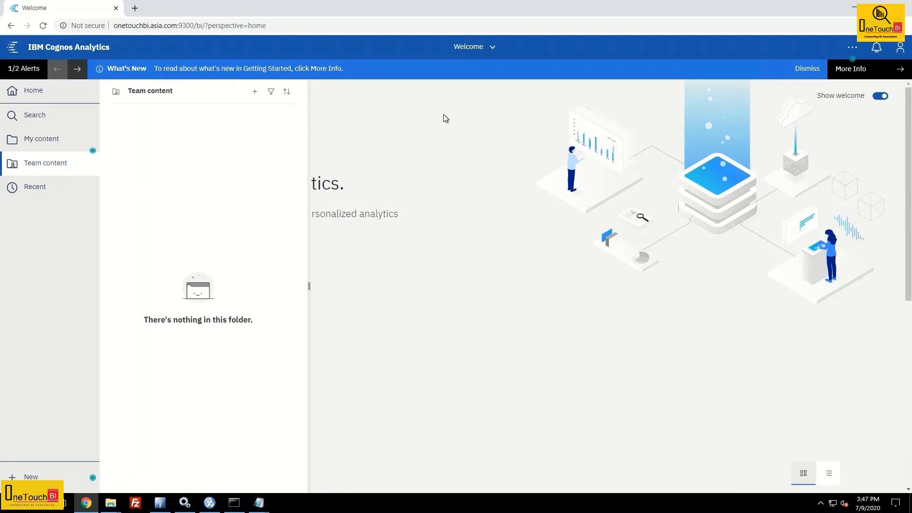
- Sign out and sign back in to the ADS namespace with the admin account and its saved password
click(901, 49)
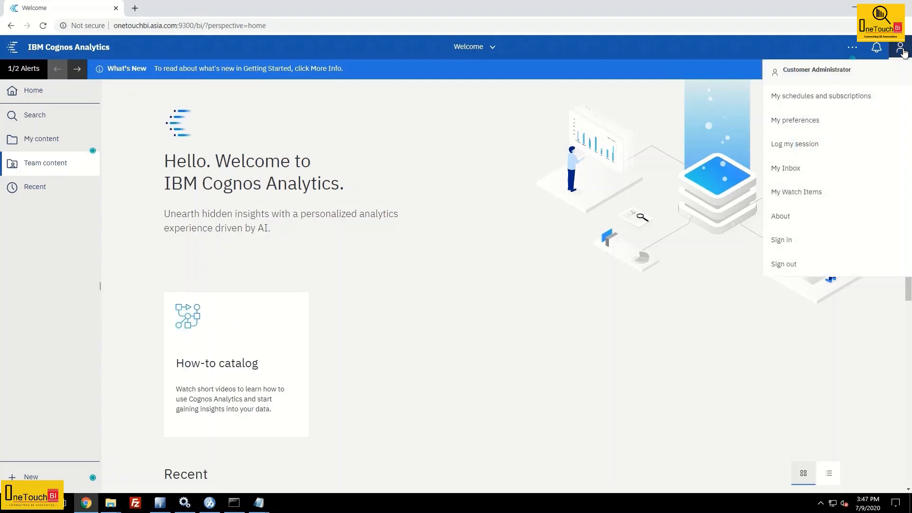
click(796, 265)
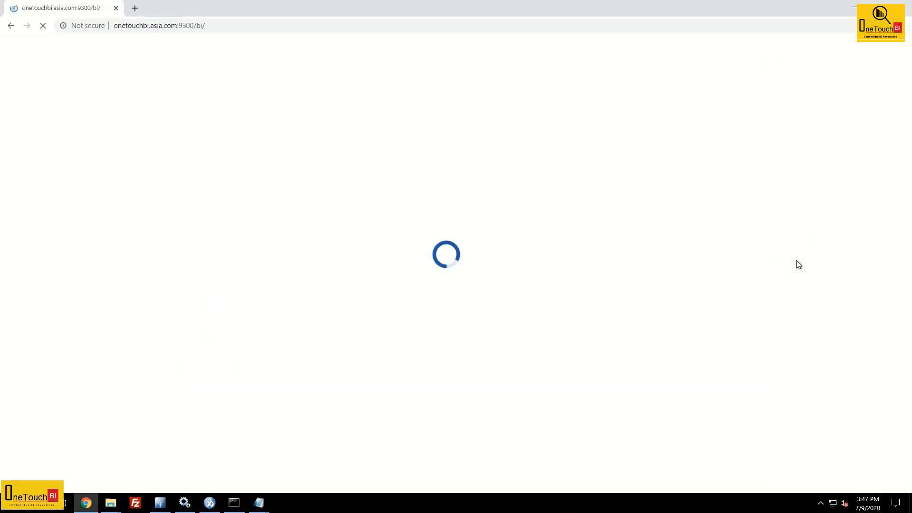
click(494, 163)
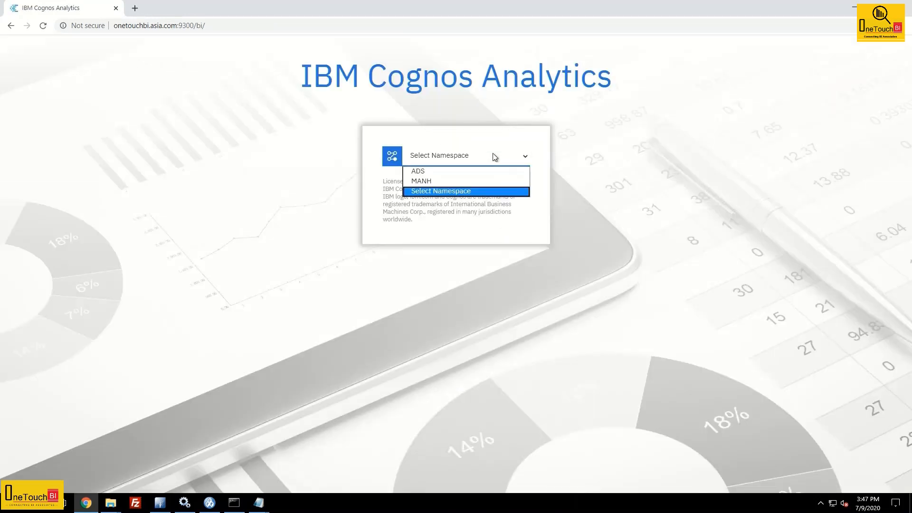
click(428, 172)
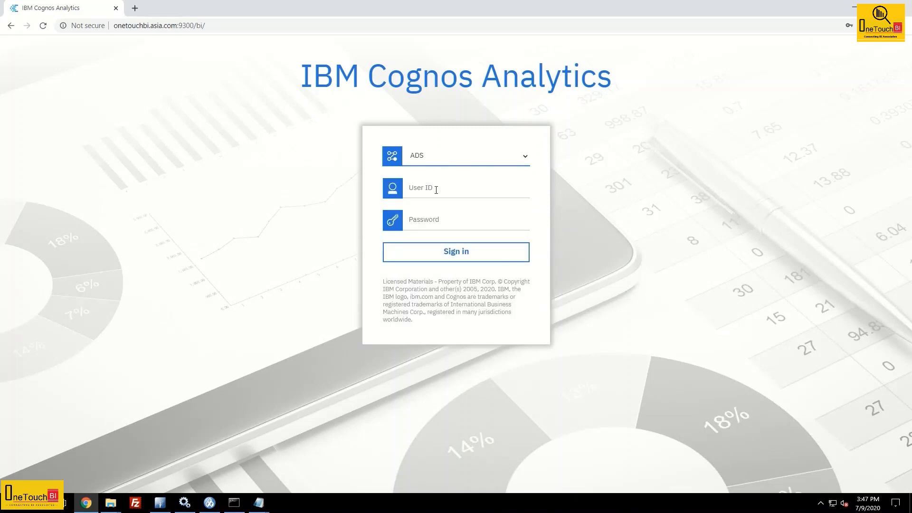
click(436, 190)
click(439, 276)
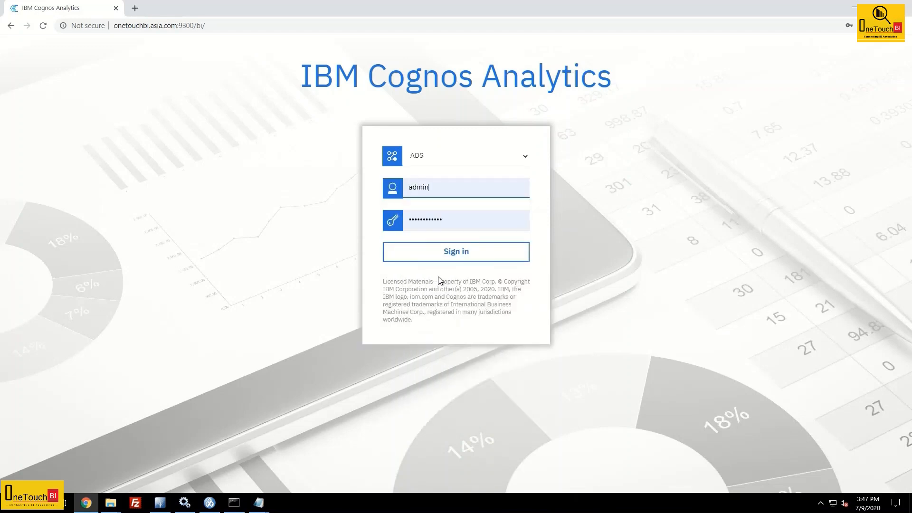
click(451, 255)
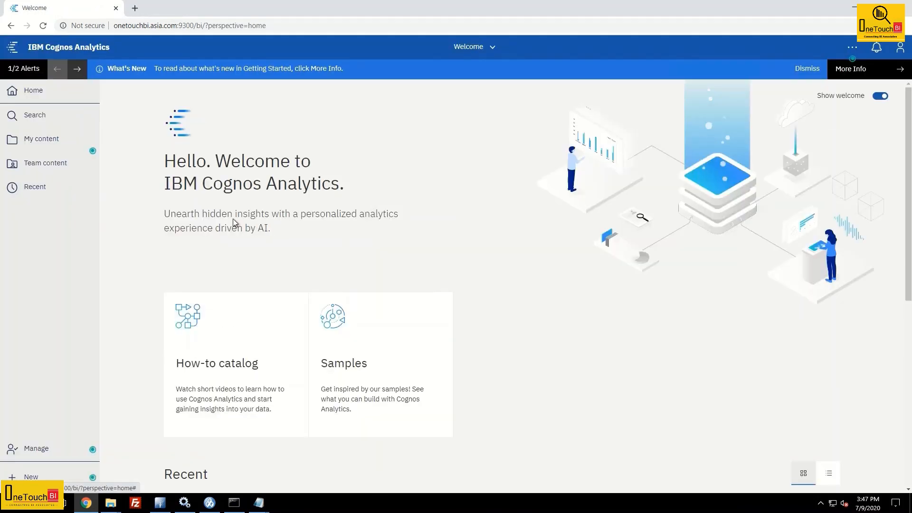
- Set the Super Admin role's permission on the root Team content folder to Full
click(53, 167)
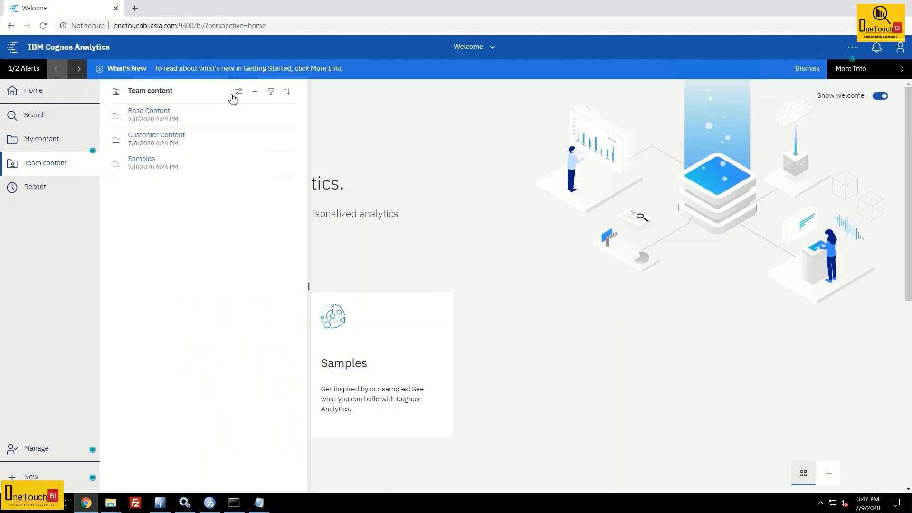
click(239, 93)
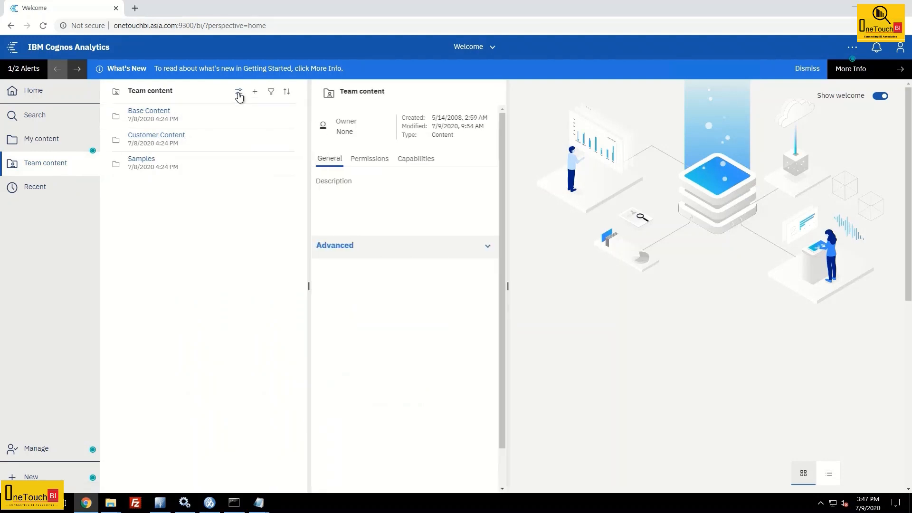
click(377, 161)
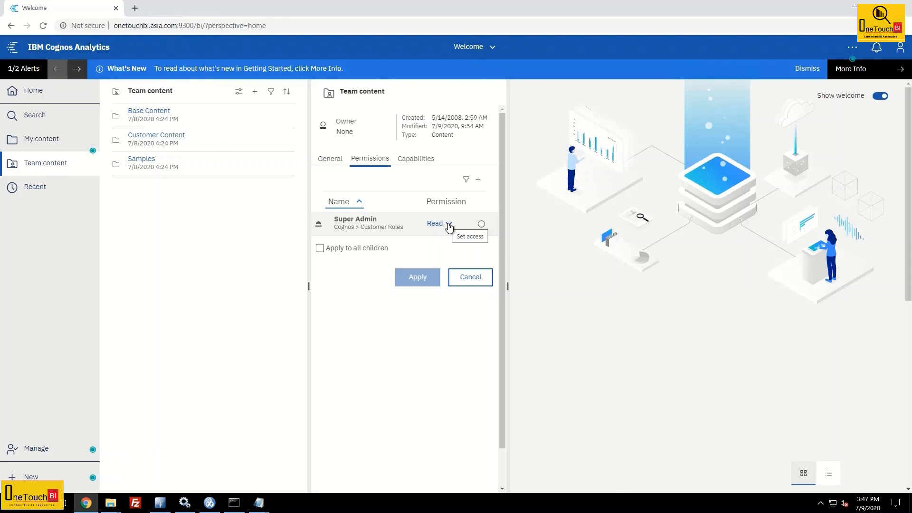
click(449, 225)
click(418, 312)
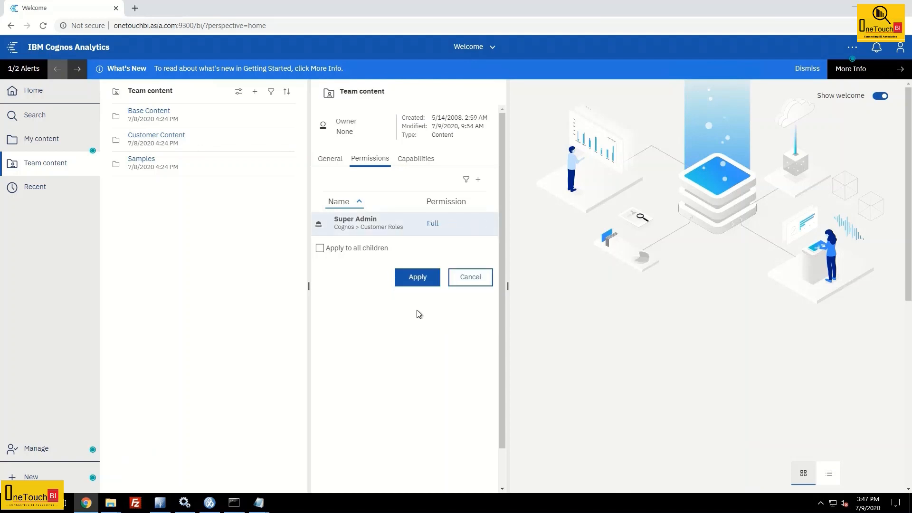
- Examine the Super Admin role's permission details and set its Set Policy access to Default
click(433, 225)
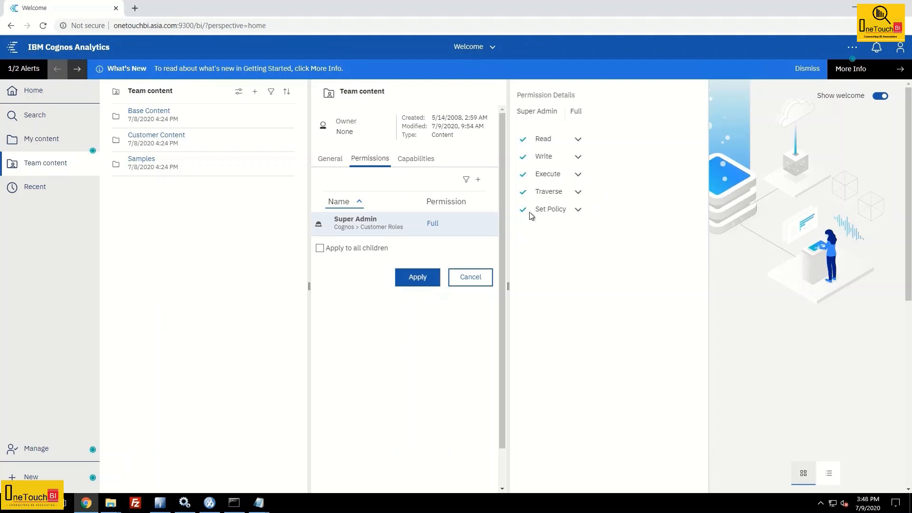
click(577, 209)
click(568, 277)
click(391, 321)
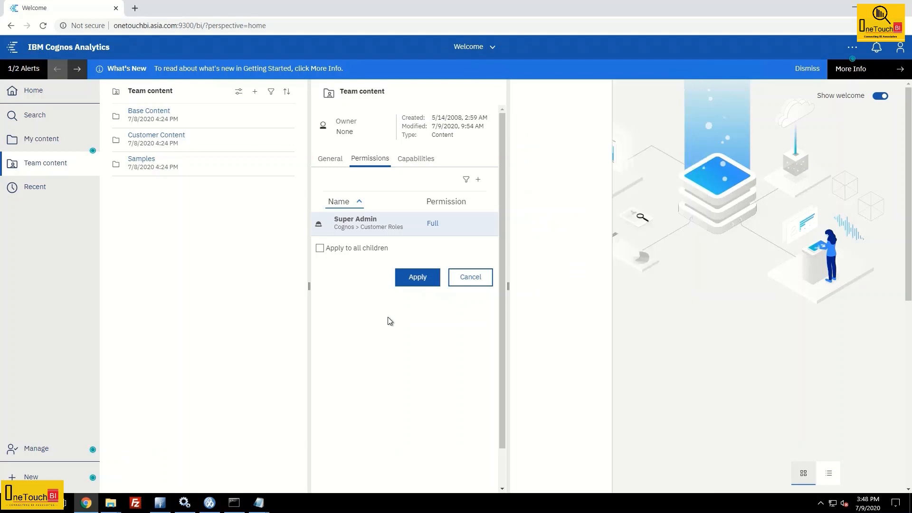
- Set Read and Write access to Default in the Super Admin role's permission details to make a custom permission
click(449, 226)
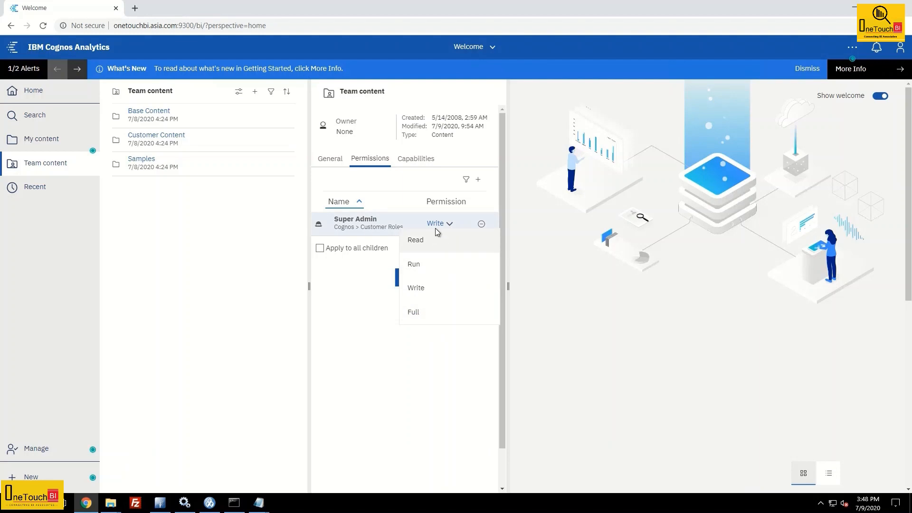
click(436, 227)
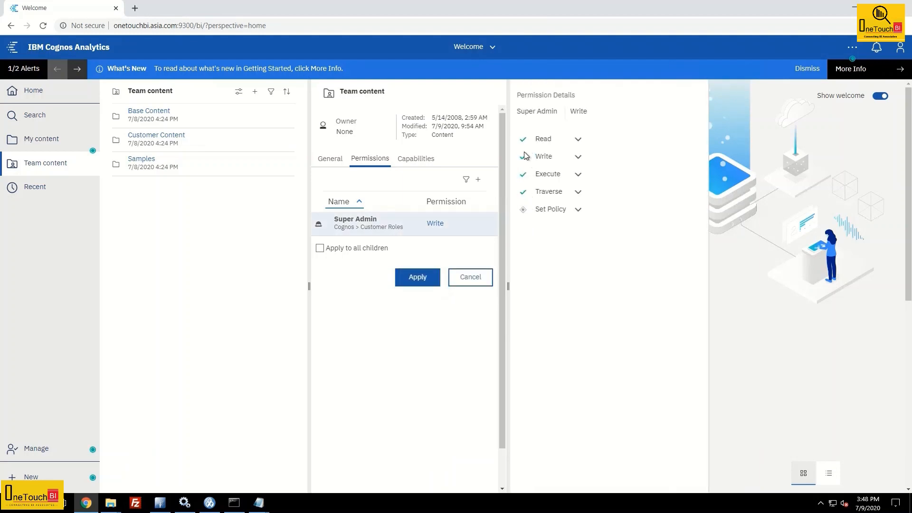
click(579, 139)
click(578, 140)
click(579, 141)
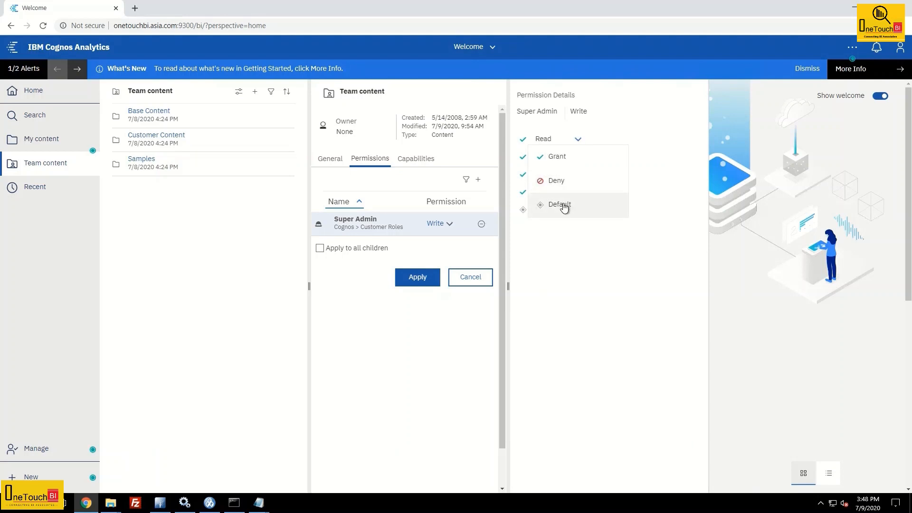
click(561, 205)
click(578, 158)
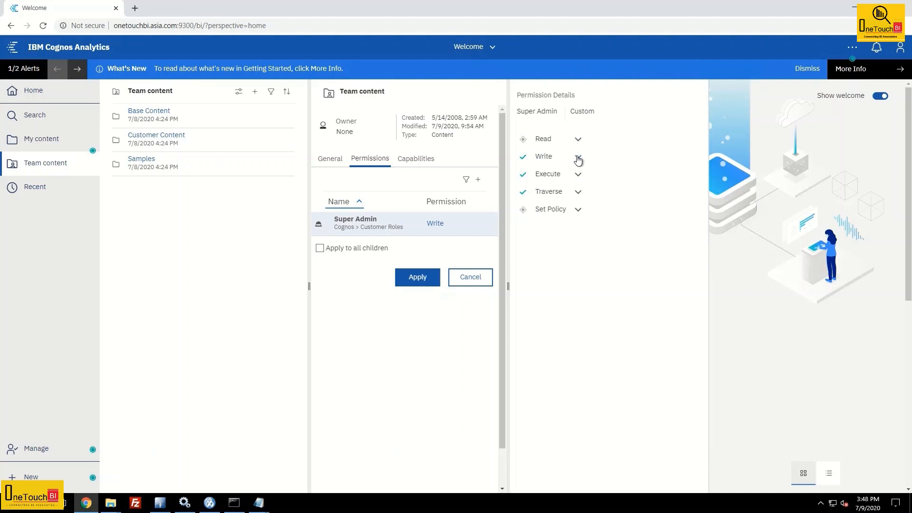
click(572, 226)
click(386, 325)
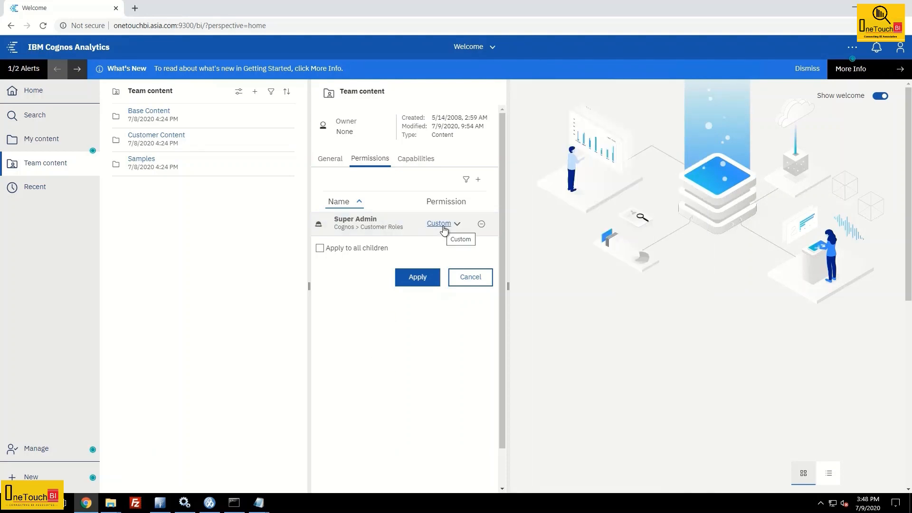
- Try the Read and Run permission levels for Super Admin and examine which accesses each one grants
click(458, 228)
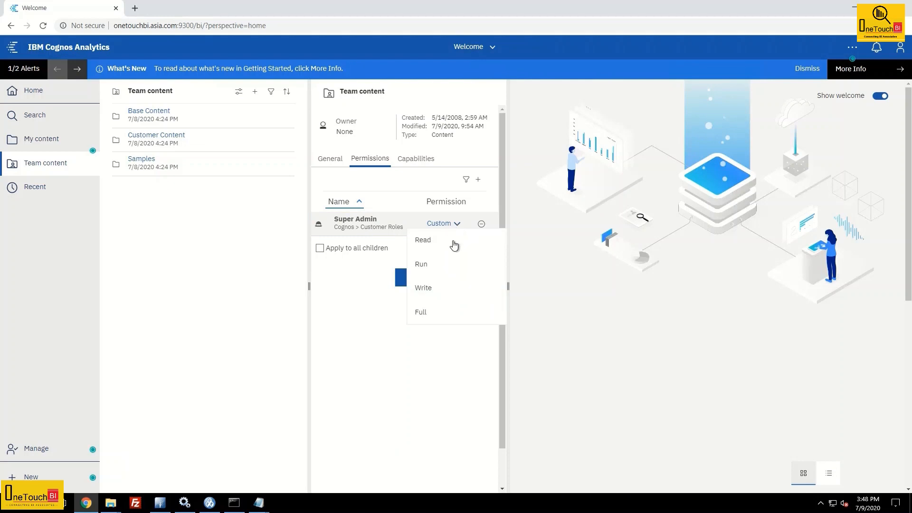
click(434, 240)
click(434, 226)
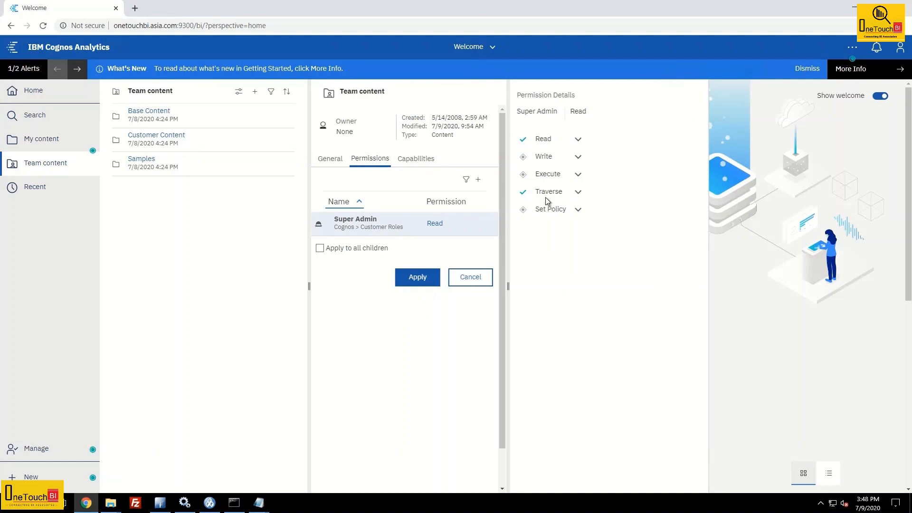
click(434, 228)
click(430, 265)
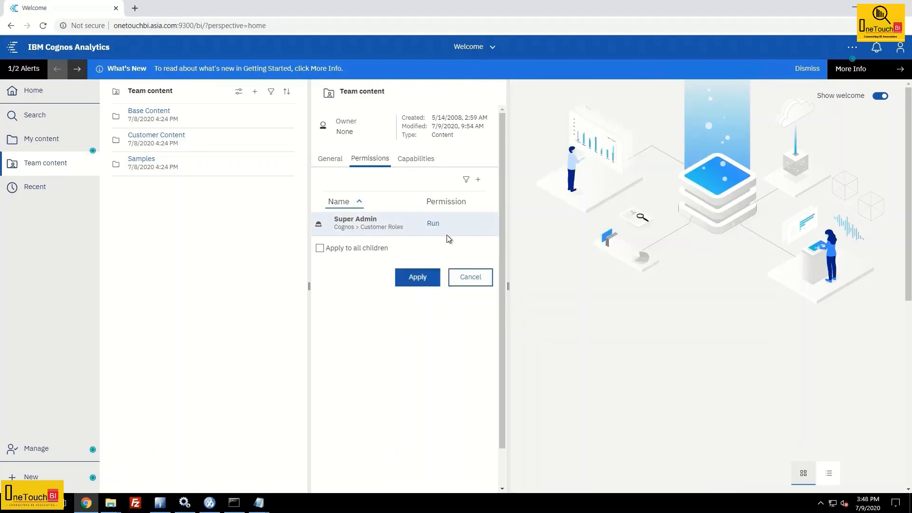
click(436, 230)
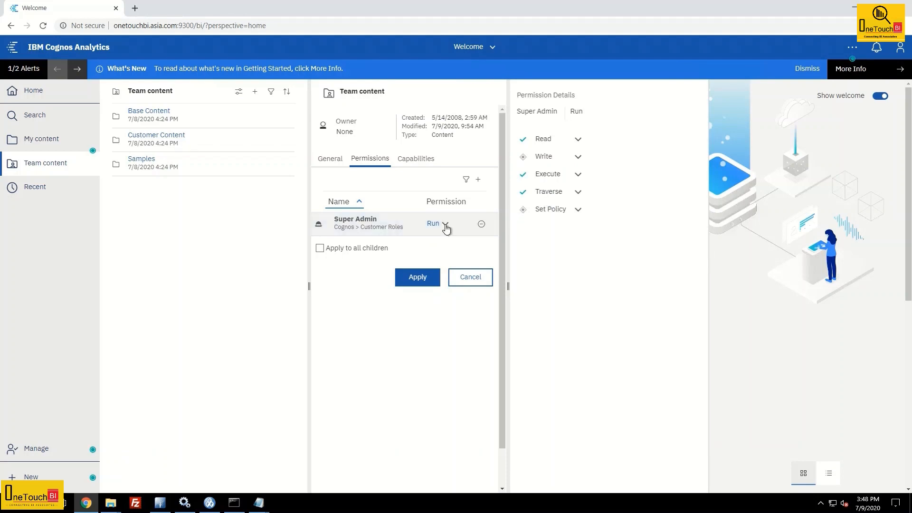
click(444, 226)
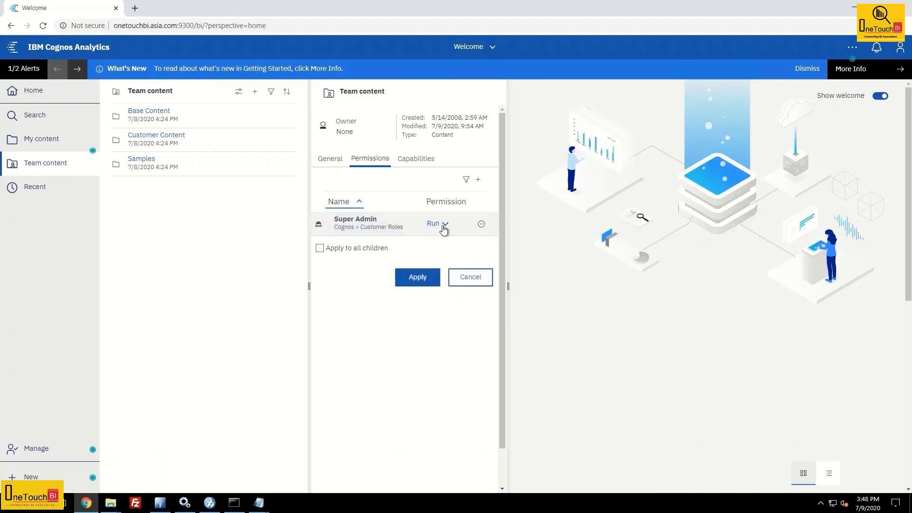
- Set Super Admin's permission to Write, examine the accesses it grants, and set the permission back to Full
click(445, 230)
click(421, 288)
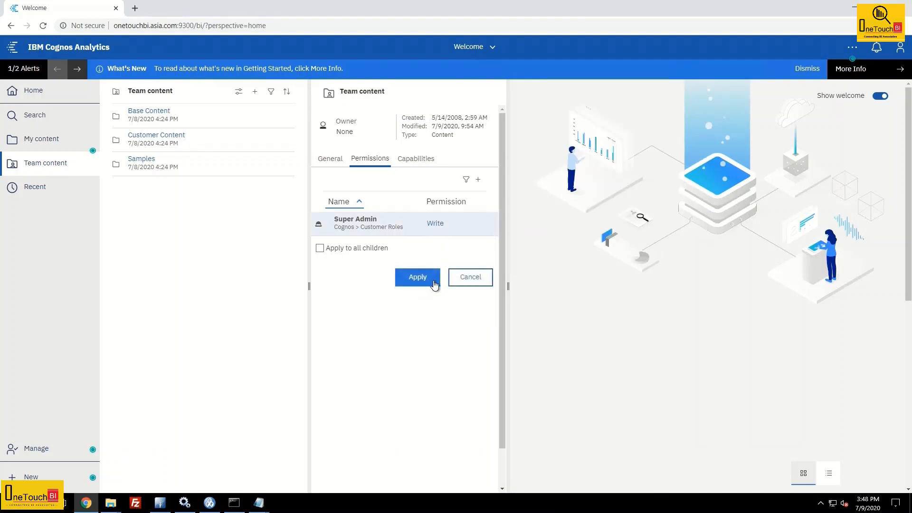
click(449, 221)
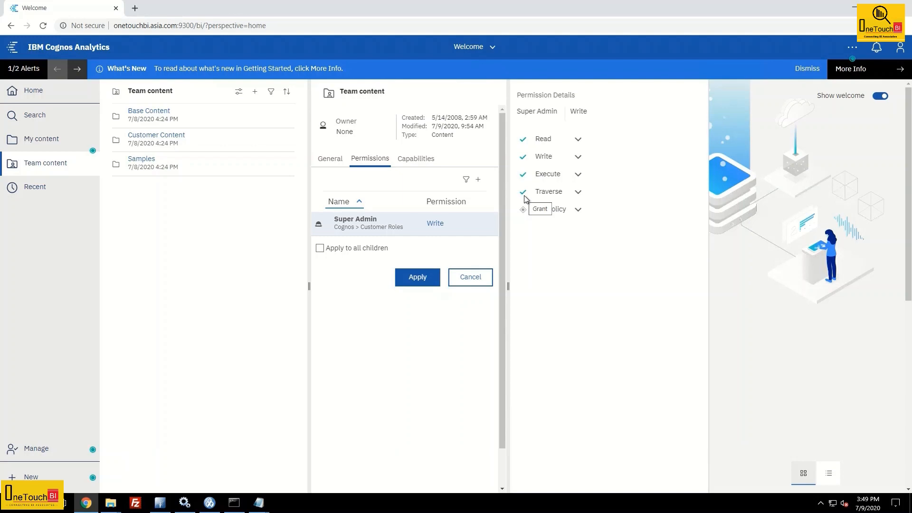
click(450, 224)
click(450, 224)
click(449, 225)
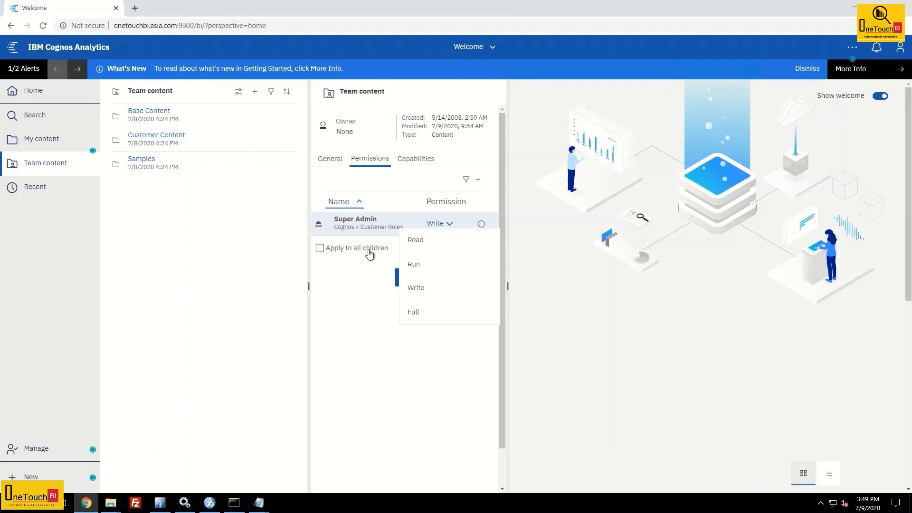
click(421, 312)
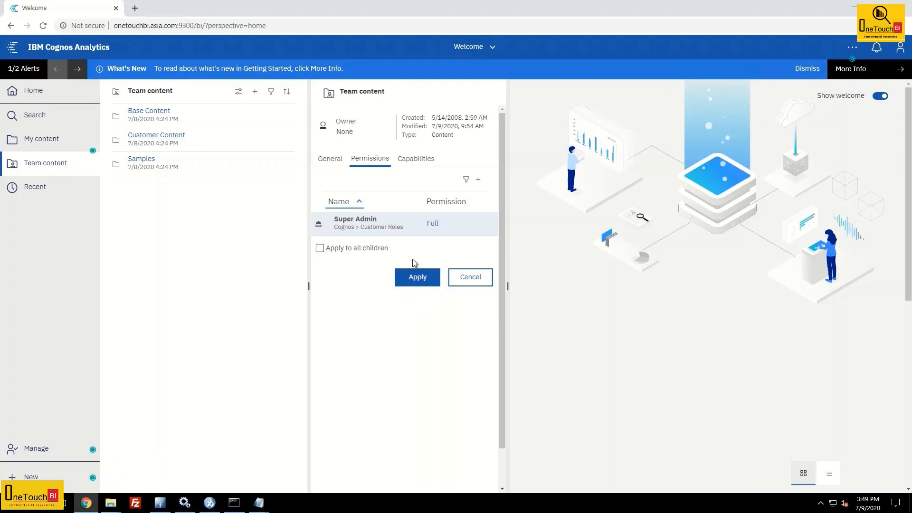
- Add the Customer Admin, Customer Author and Customer SQL Author roles from Cognos Customer Roles to the Team content permissions
click(480, 181)
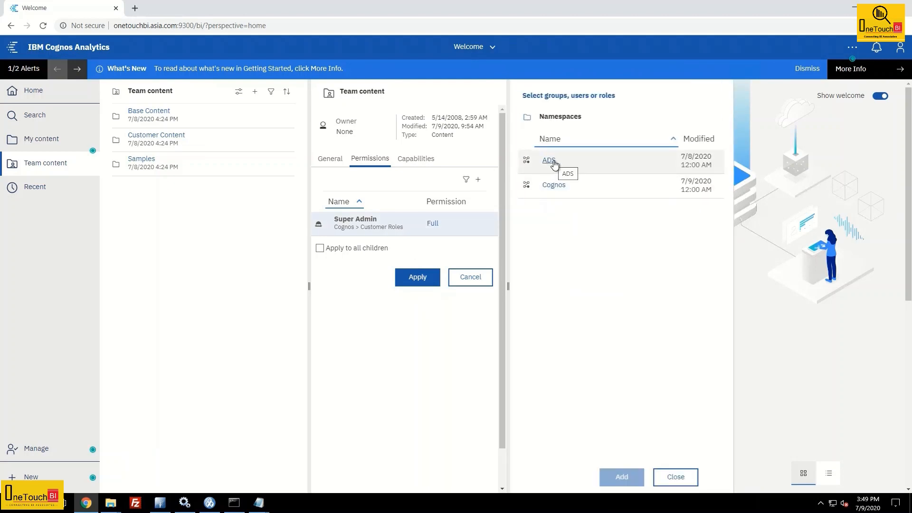
click(558, 188)
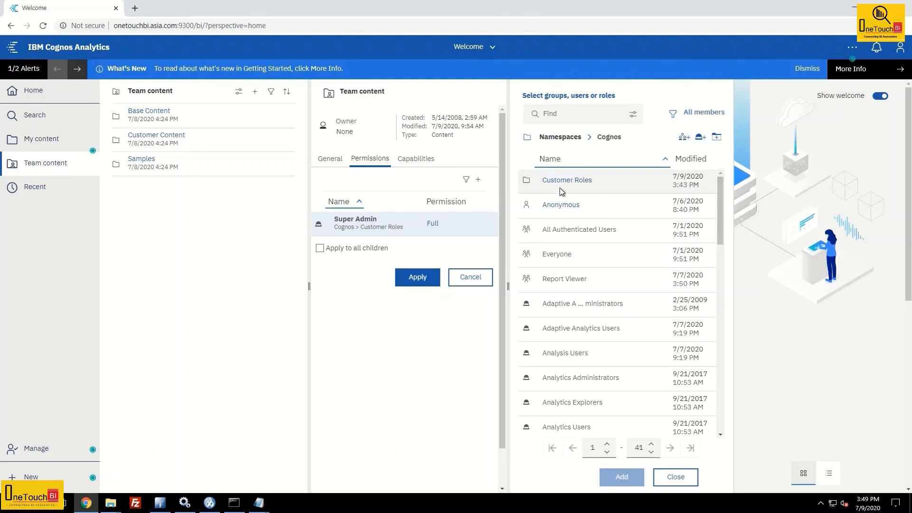
click(574, 181)
click(564, 184)
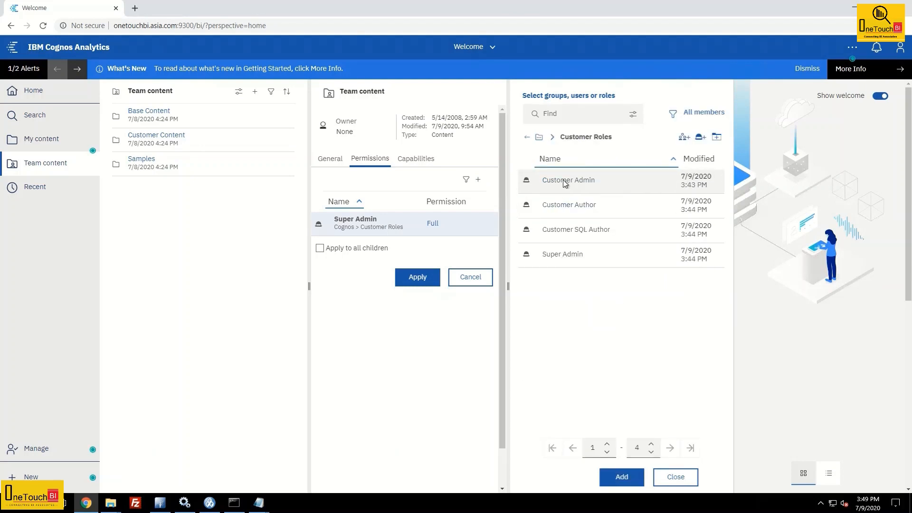
click(594, 207)
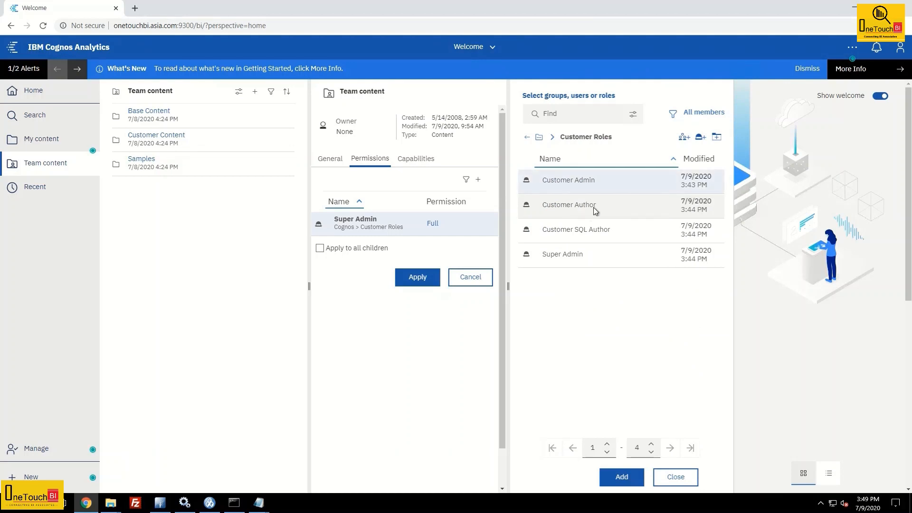
click(607, 233)
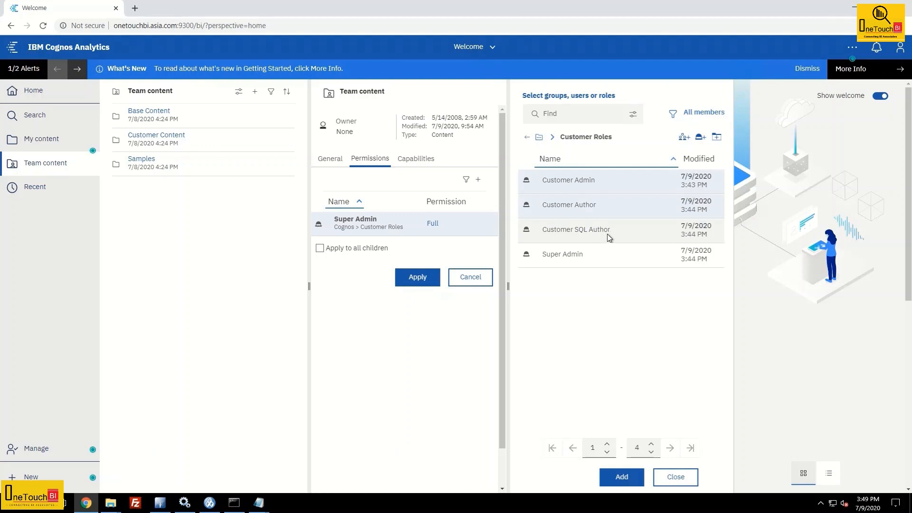
click(628, 480)
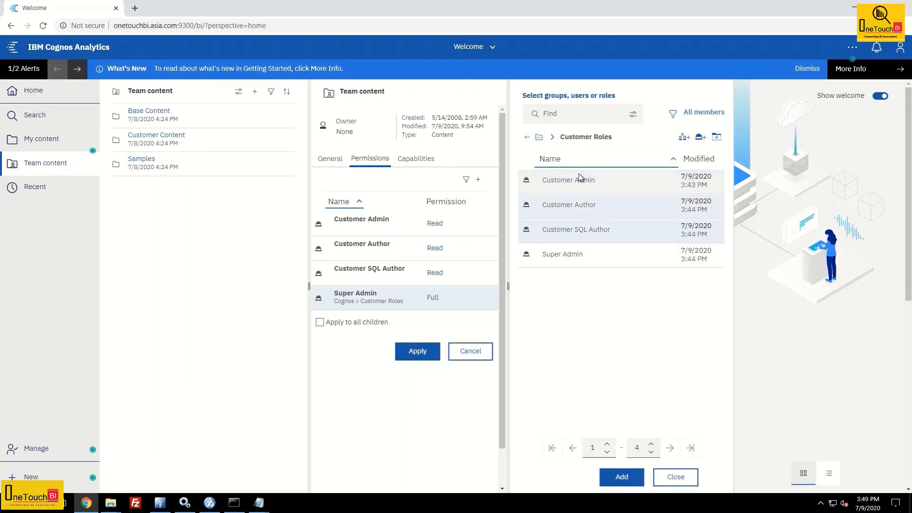
- Add the Consumers role from the Cognos namespace to the Team content permissions and apply them to all children
click(527, 139)
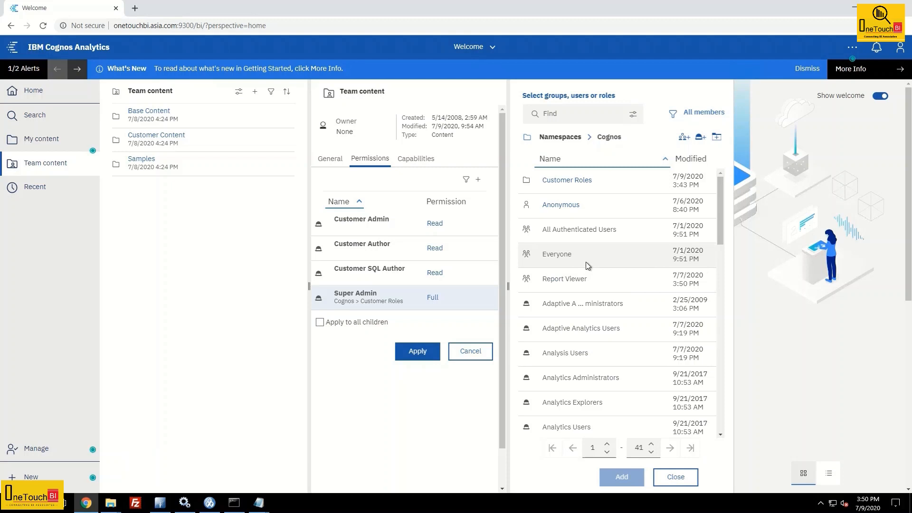
scroll(592, 329, down, 2)
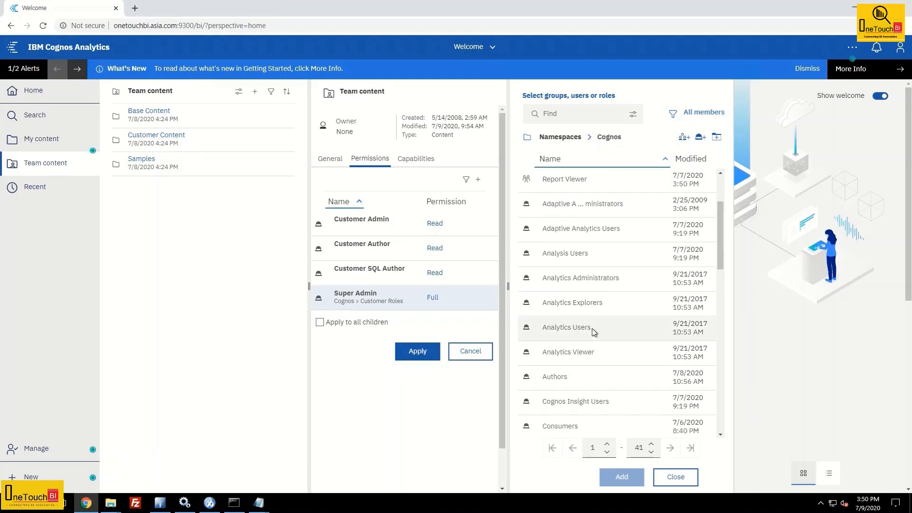
scroll(592, 329, down, 1)
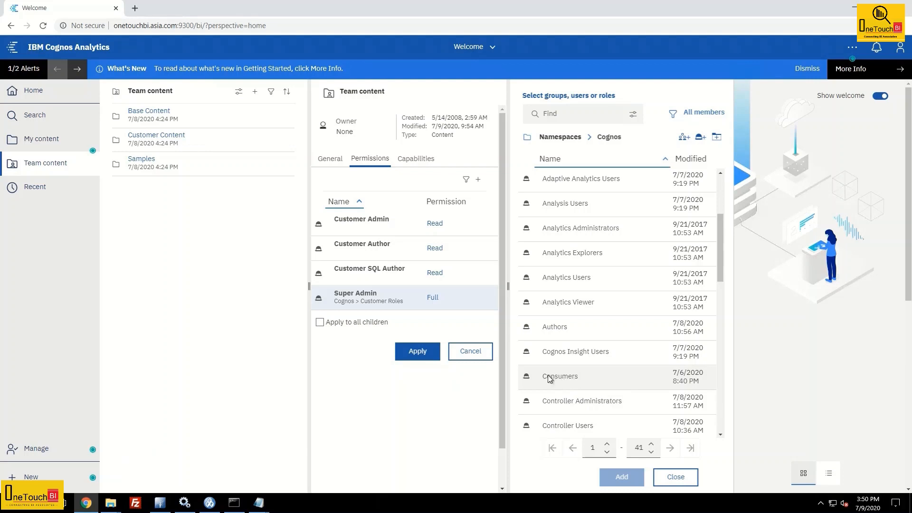
click(578, 379)
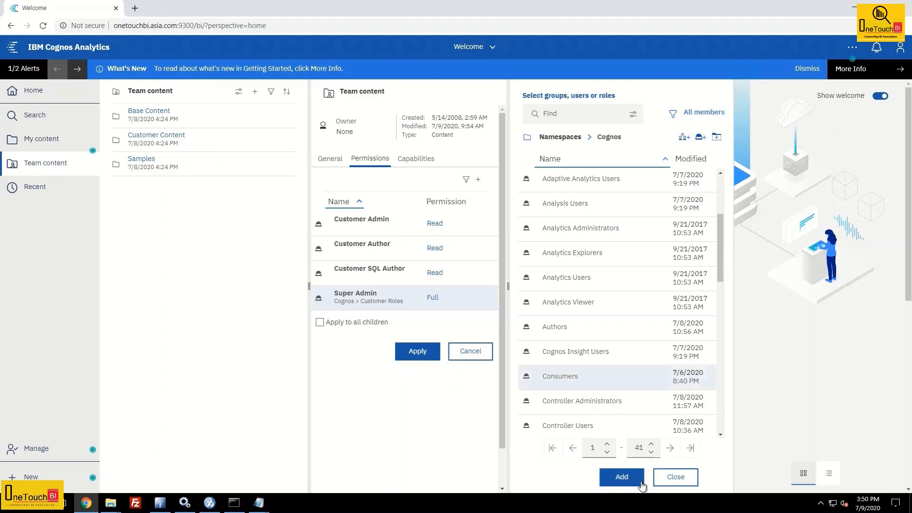
click(626, 479)
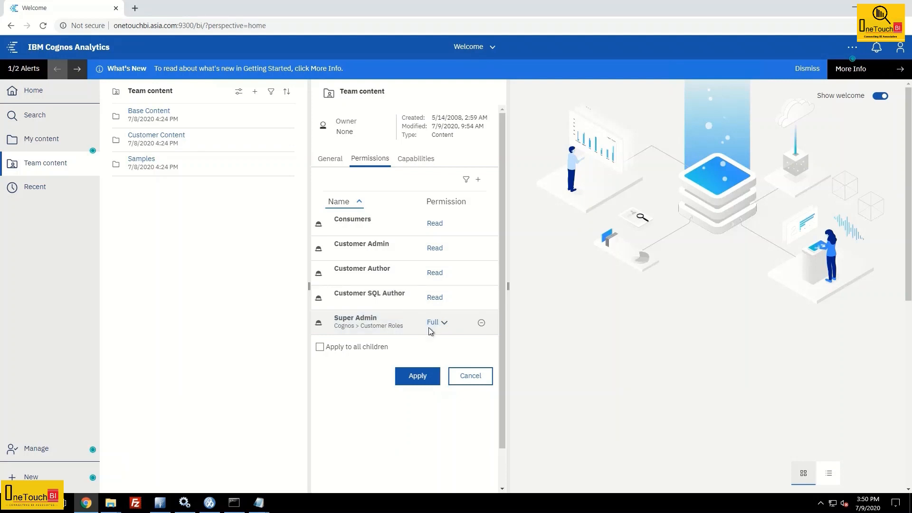
click(320, 351)
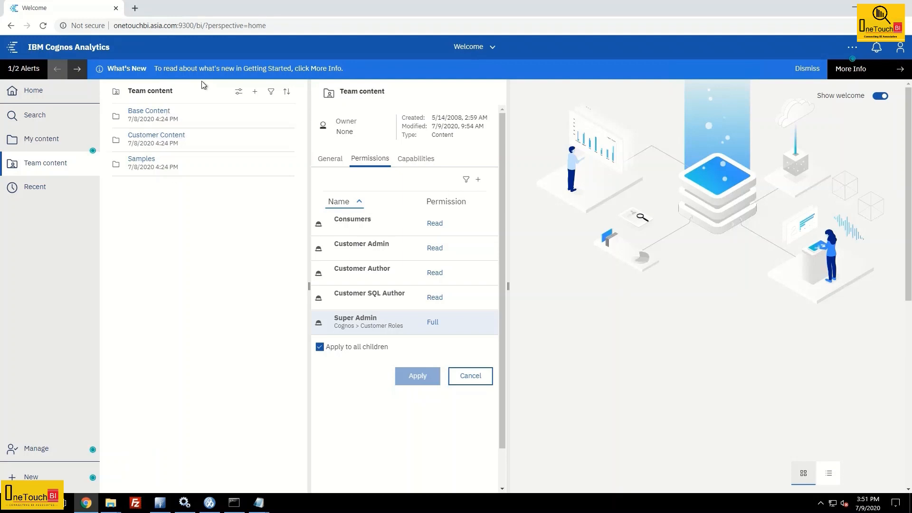
- Add the Customer Admin, Customer Author and Customer SQL Author roles from Cognos Customer Roles to the Team content capabilities
click(425, 160)
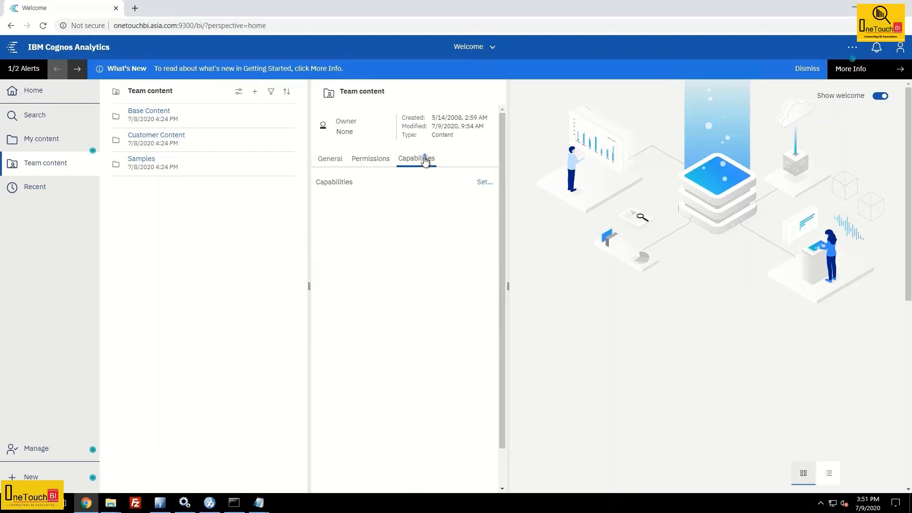
click(483, 183)
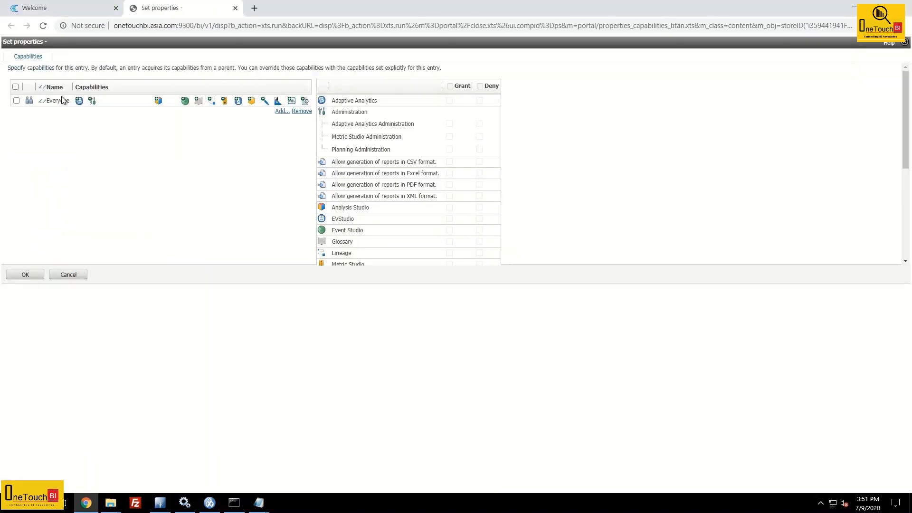
click(282, 111)
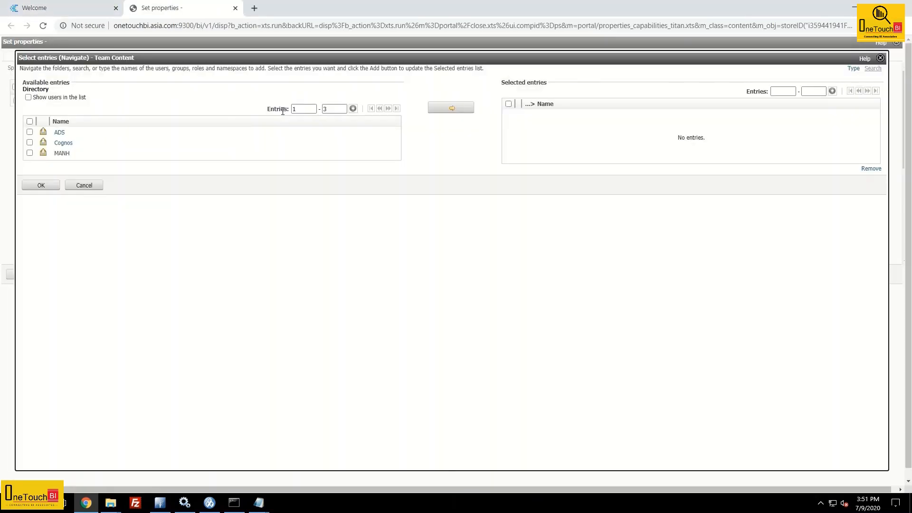
click(65, 143)
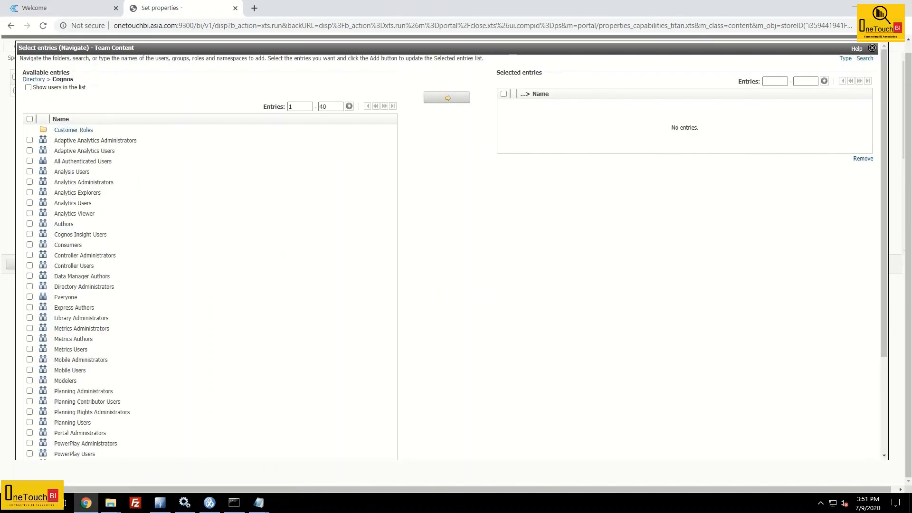
click(70, 130)
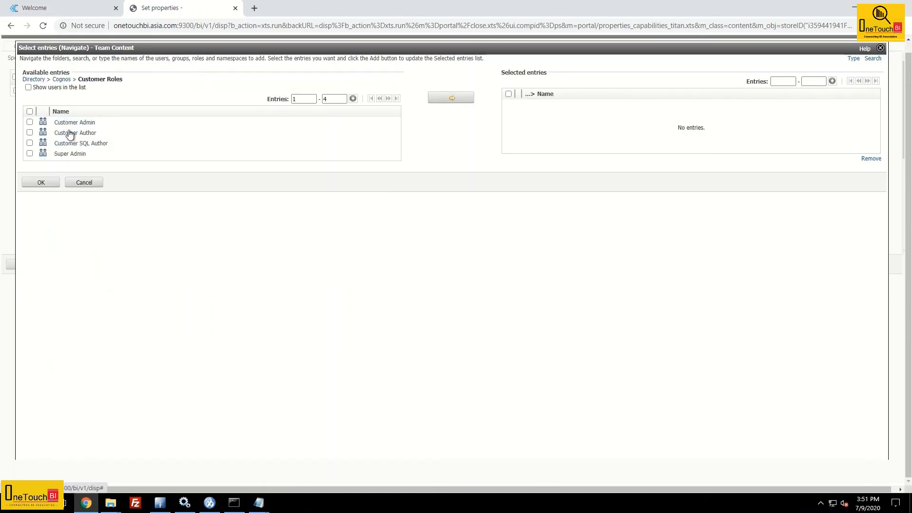
click(29, 122)
click(29, 133)
click(30, 143)
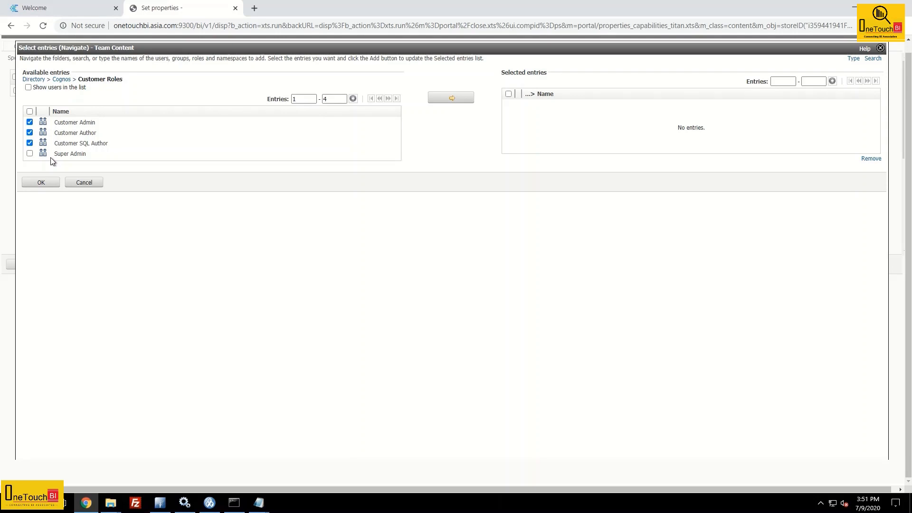
click(453, 100)
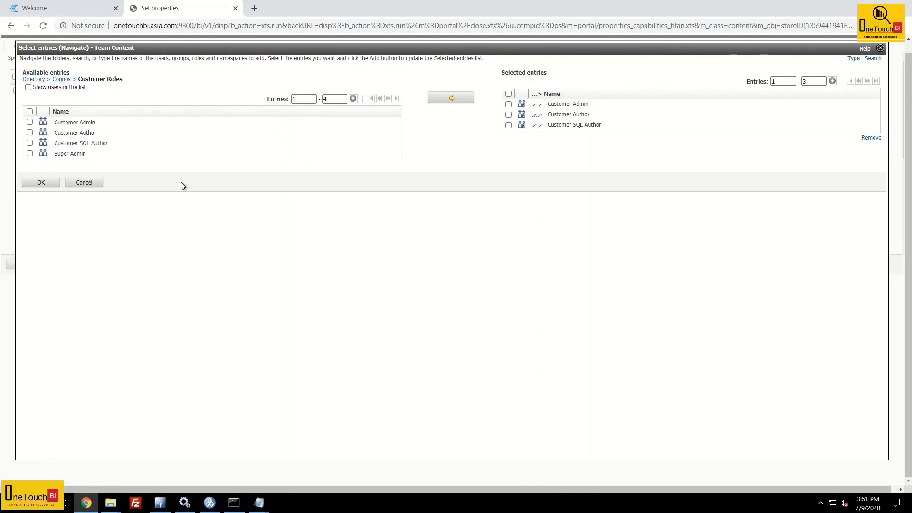
click(44, 183)
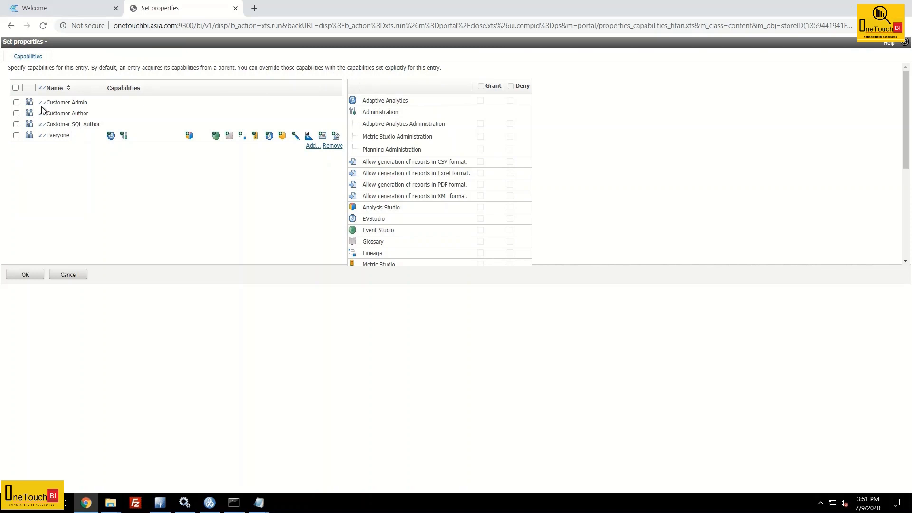
- Grant every capability to the Customer Admin, Customer Author and Customer SQL Author roles
click(16, 102)
click(16, 113)
click(16, 124)
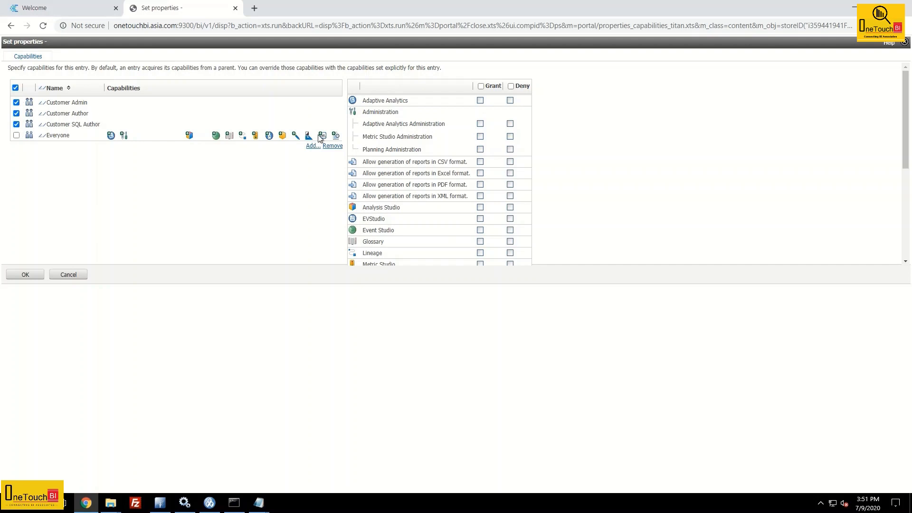
click(481, 86)
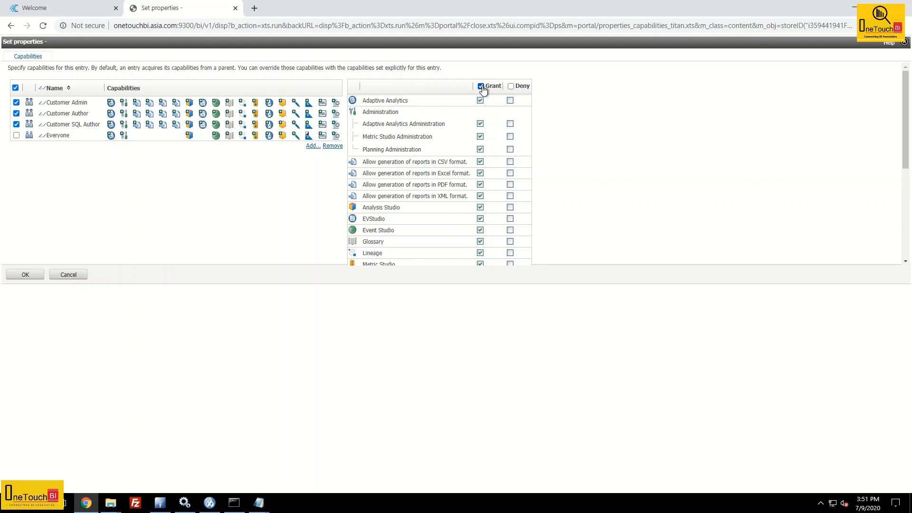
- For Customer Author only, remove the grants for Adaptive Analytics and for Adaptive Analytics, Metric Studio and Planning Administration
click(16, 103)
click(16, 113)
click(16, 125)
click(16, 102)
click(16, 103)
click(16, 113)
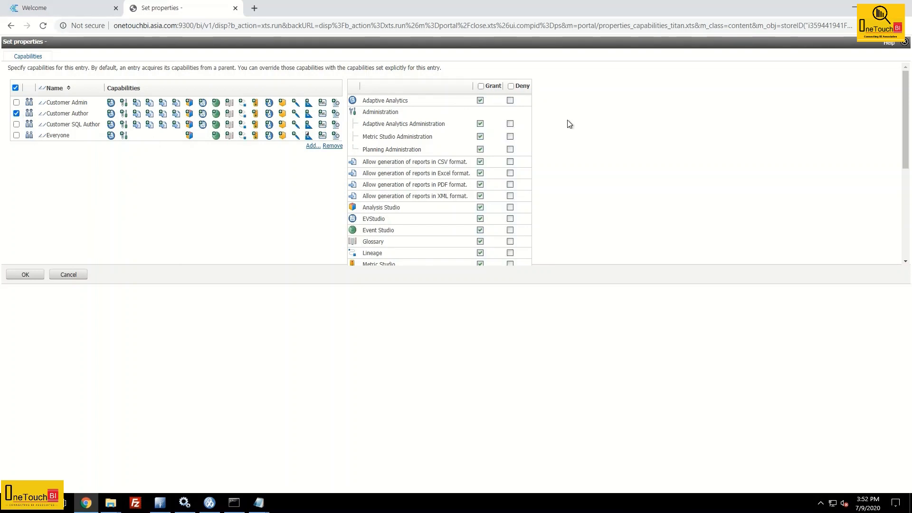
click(480, 101)
click(481, 123)
click(481, 136)
click(480, 149)
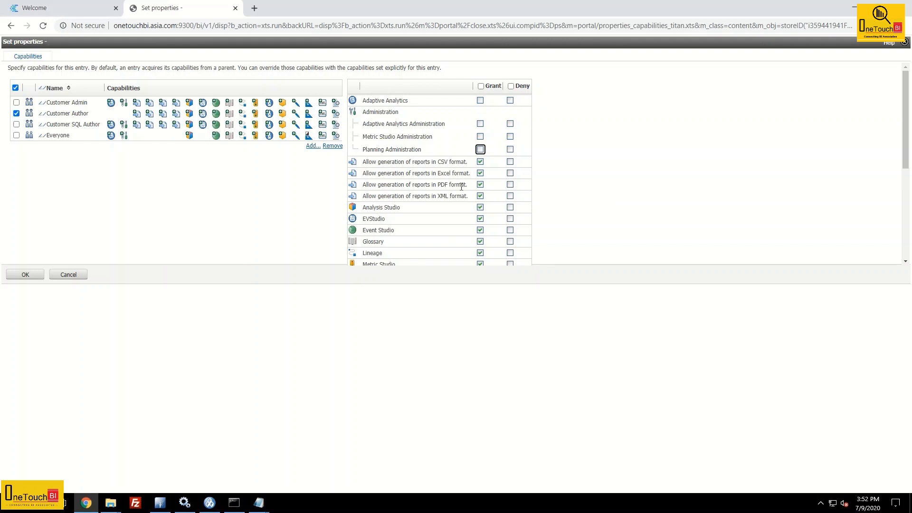
- Review Customer Author's remaining capabilities and remove its grant for User Defined SQL under Report Studio
scroll(461, 186, down, 1)
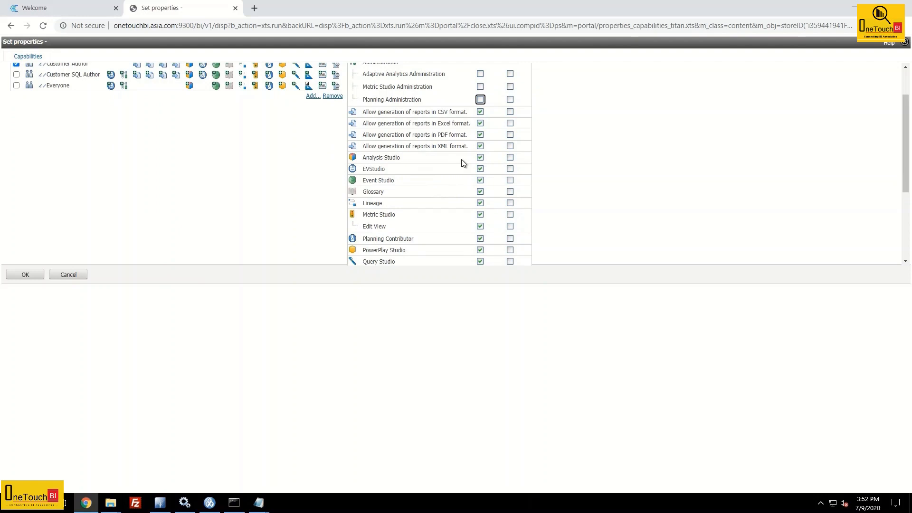
scroll(459, 184, down, 1)
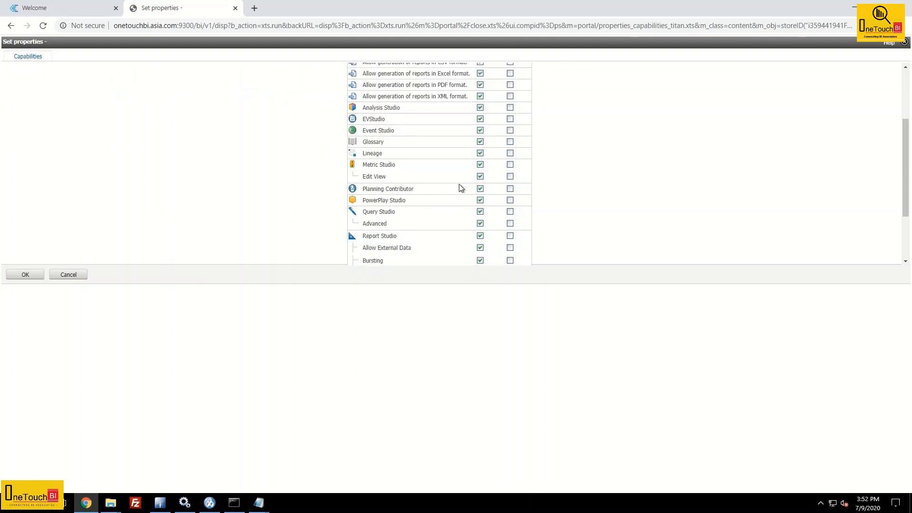
scroll(459, 175, down, 1)
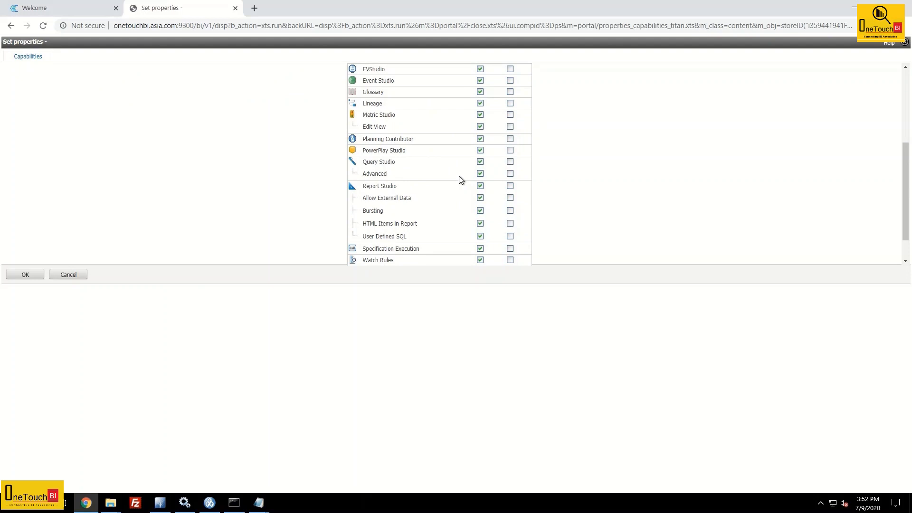
scroll(459, 175, up, 3)
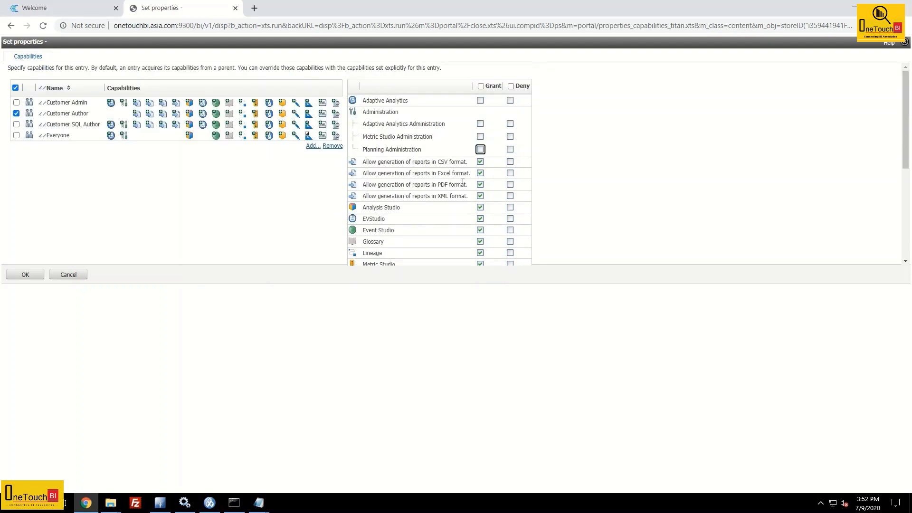
scroll(463, 183, down, 2)
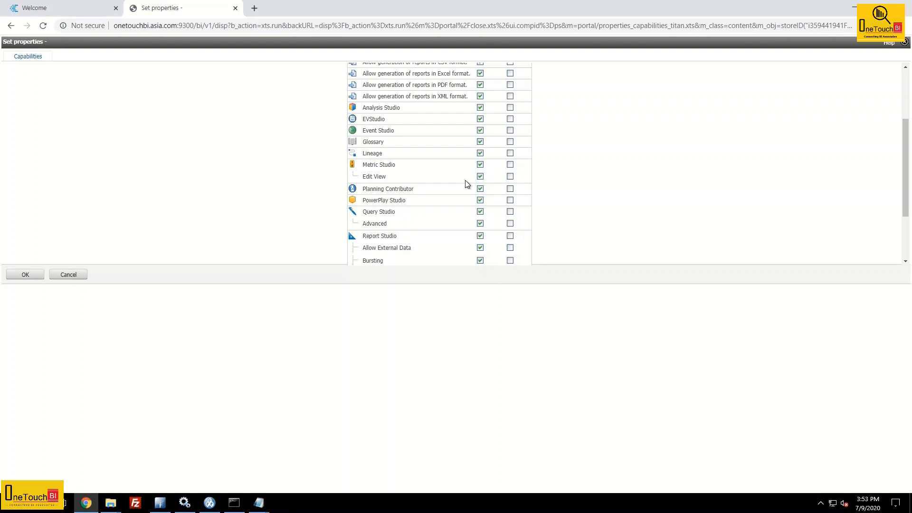
scroll(463, 188, down, 3)
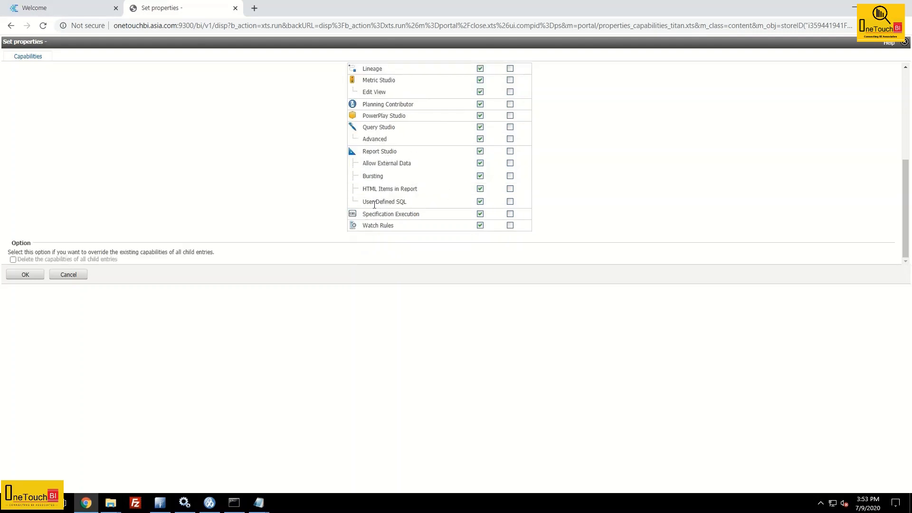
click(480, 202)
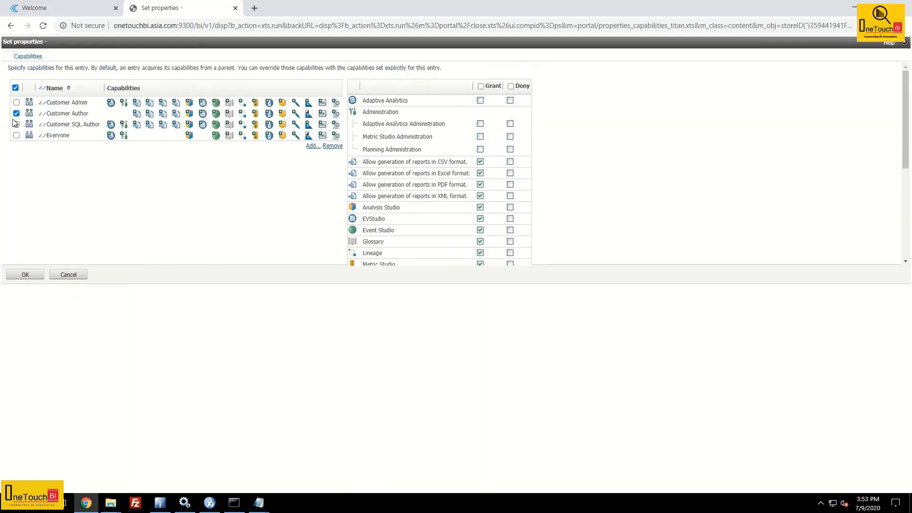
- For Customer SQL Author only, remove the Adaptive Analytics grant and all three Administration grants, keeping User Defined SQL granted
click(16, 113)
click(480, 100)
click(481, 123)
click(480, 136)
click(480, 149)
scroll(495, 209, down, 4)
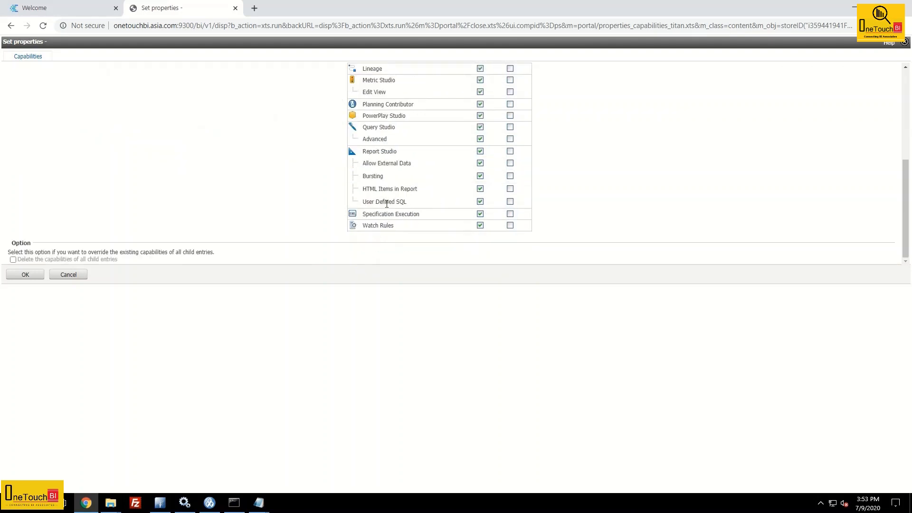
scroll(481, 205, up, 4)
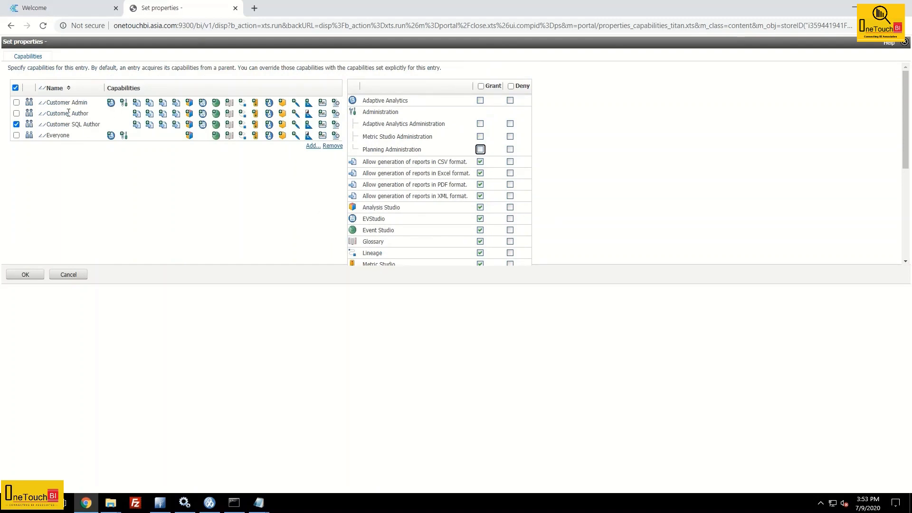
- Compare the capabilities of Customer Author and Customer SQL Author, deselect Customer SQL Author and save the Team content capabilities
drag(75, 113, 341, 124)
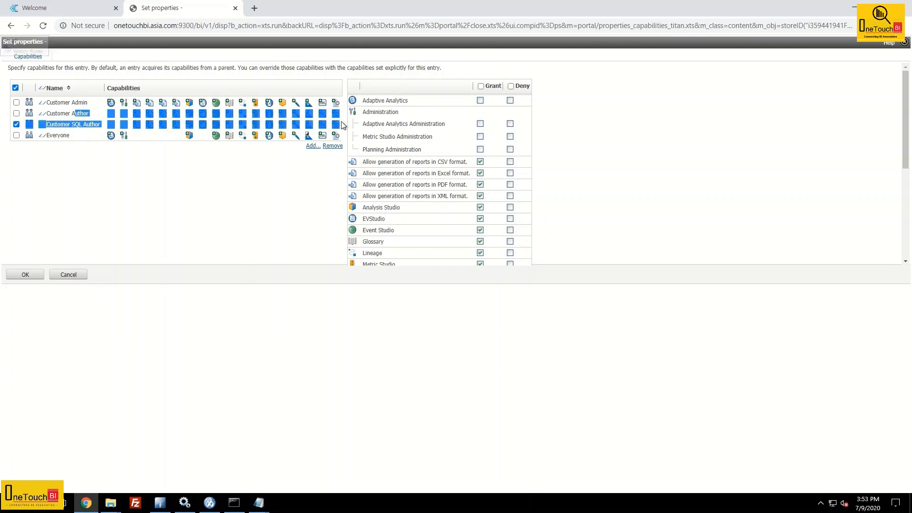
click(291, 165)
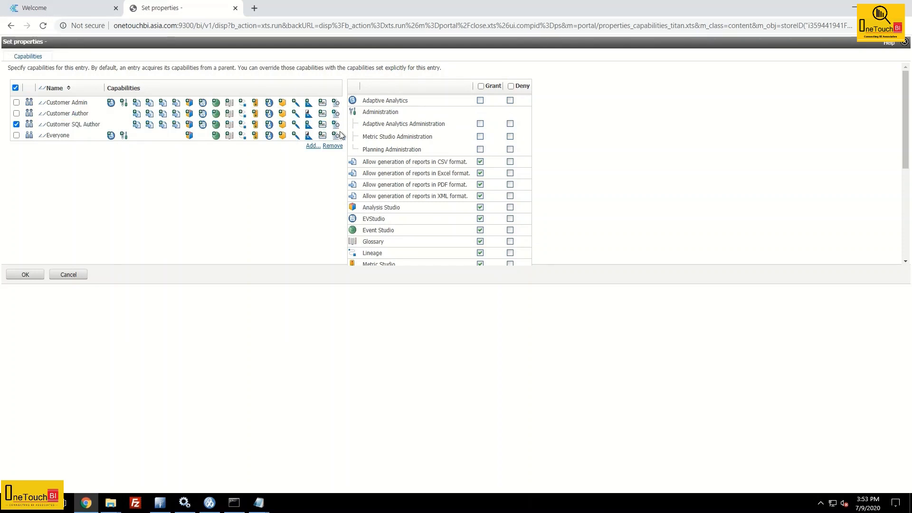
click(16, 124)
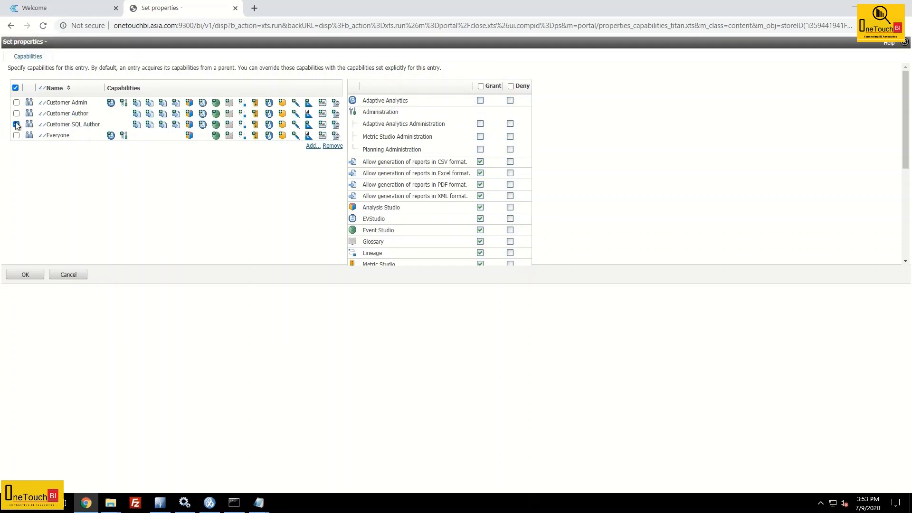
click(26, 274)
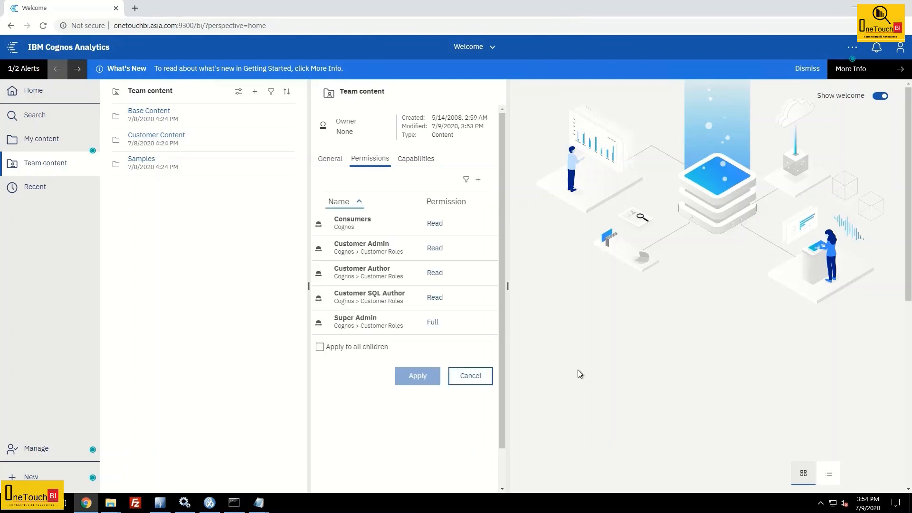
- Sign out of the admin session and sign in to the ADS namespace with the saved customadmin user ID and password
click(577, 370)
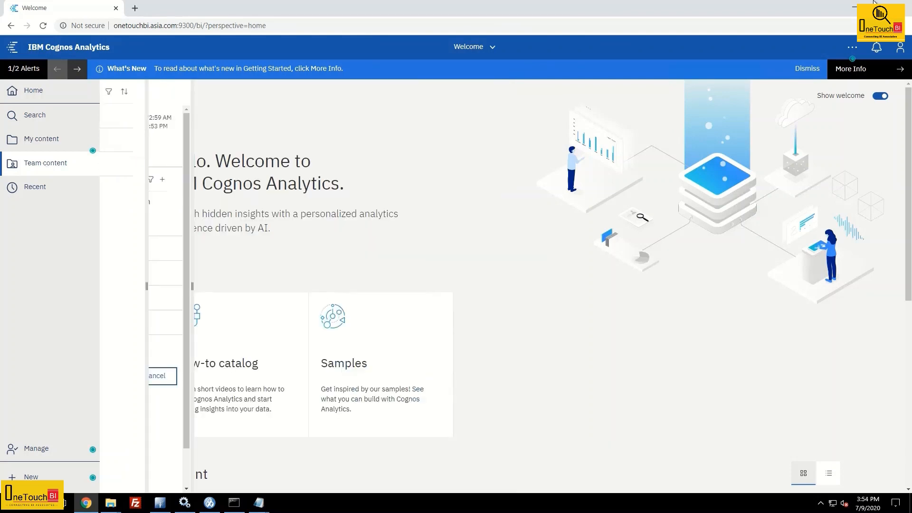
click(907, 49)
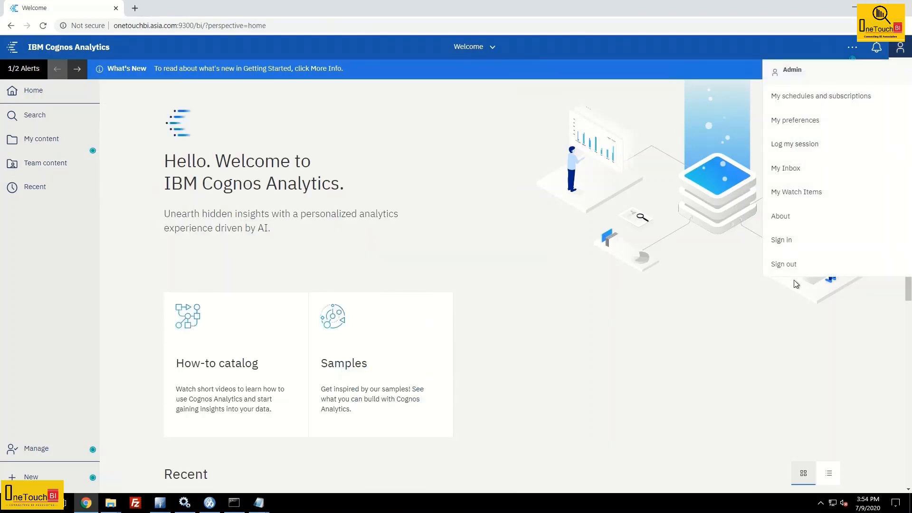
click(790, 264)
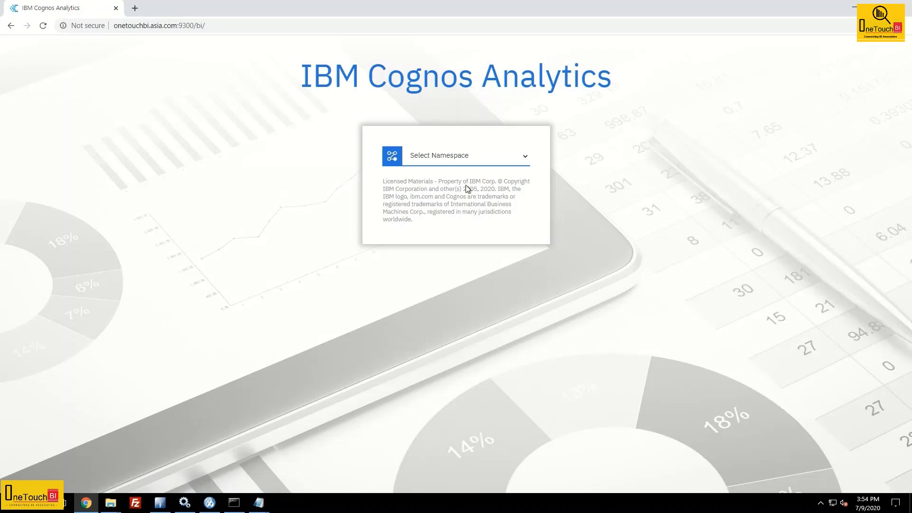
click(466, 157)
click(435, 171)
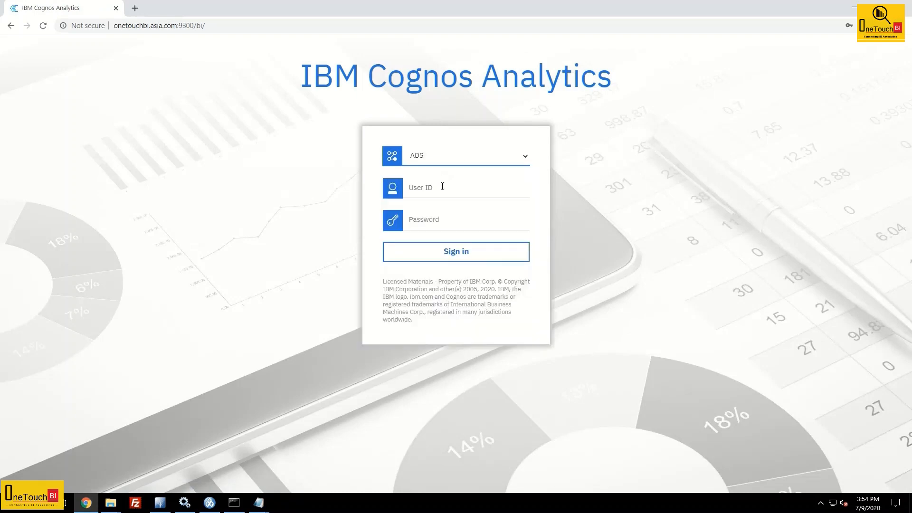
click(442, 188)
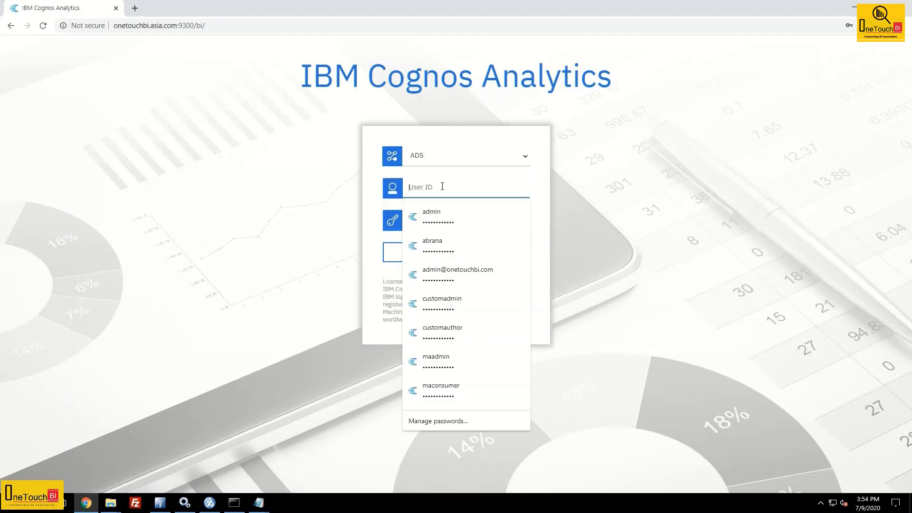
click(457, 302)
click(466, 259)
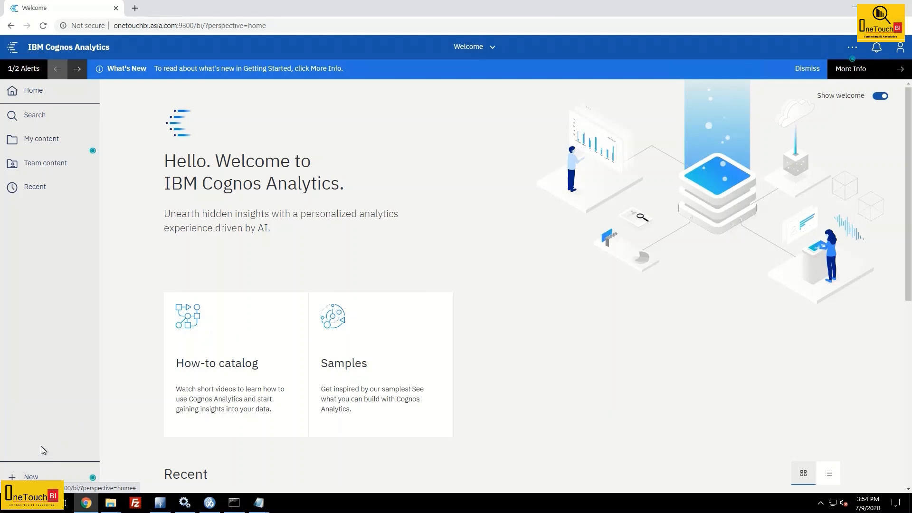
- Try to open the TestSQL report from Audit Reports in the Customer Content folder of Team content
click(61, 163)
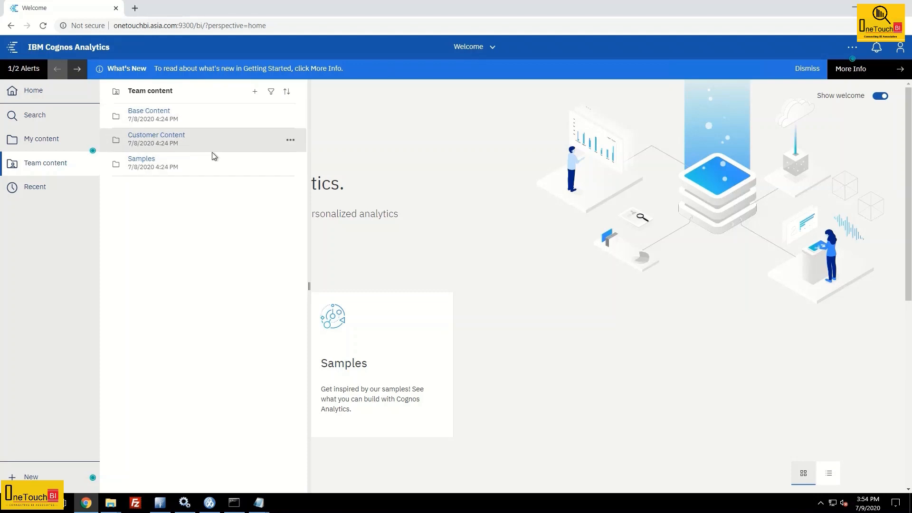
click(164, 137)
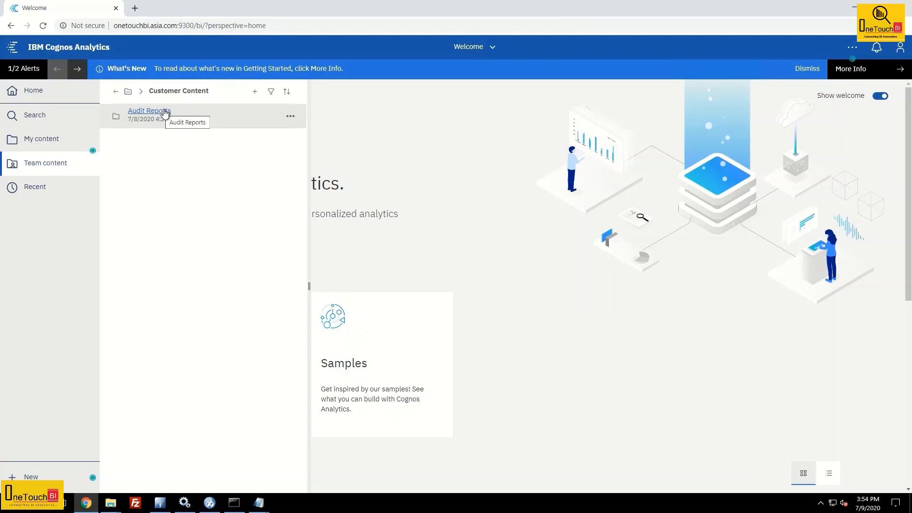
click(162, 114)
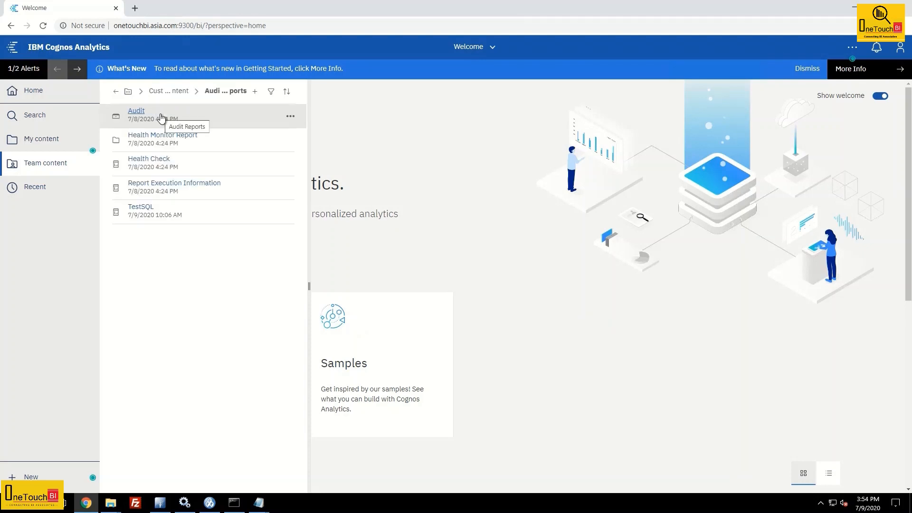
click(140, 207)
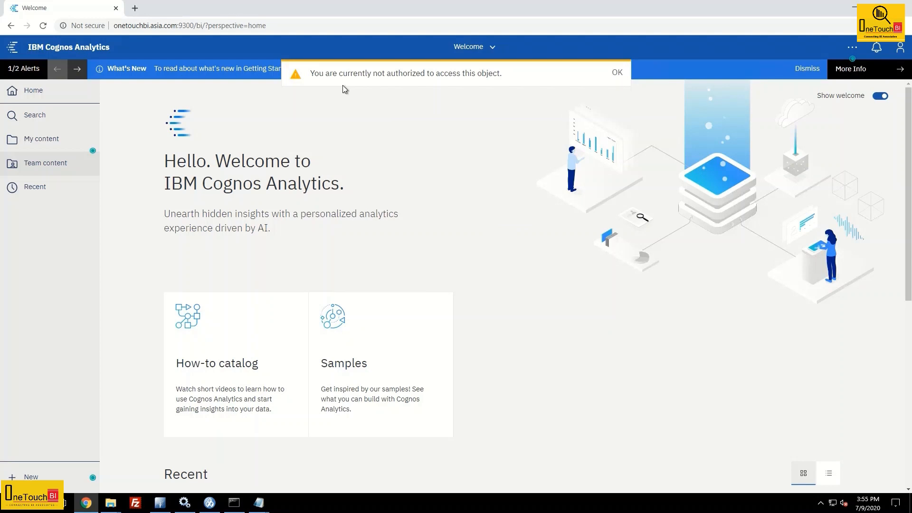
- Dismiss the warning and try to create a folder named Audit inside Audit Reports in the Customer Content folder
click(621, 72)
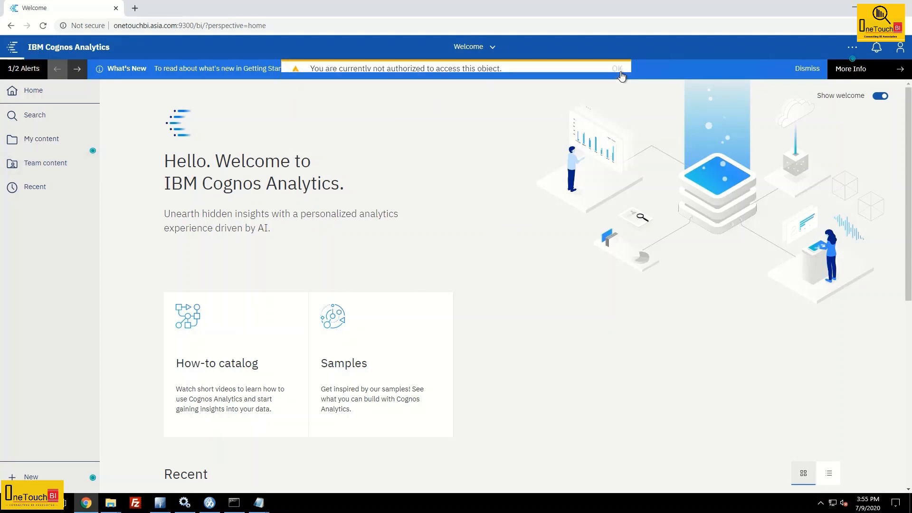
click(57, 166)
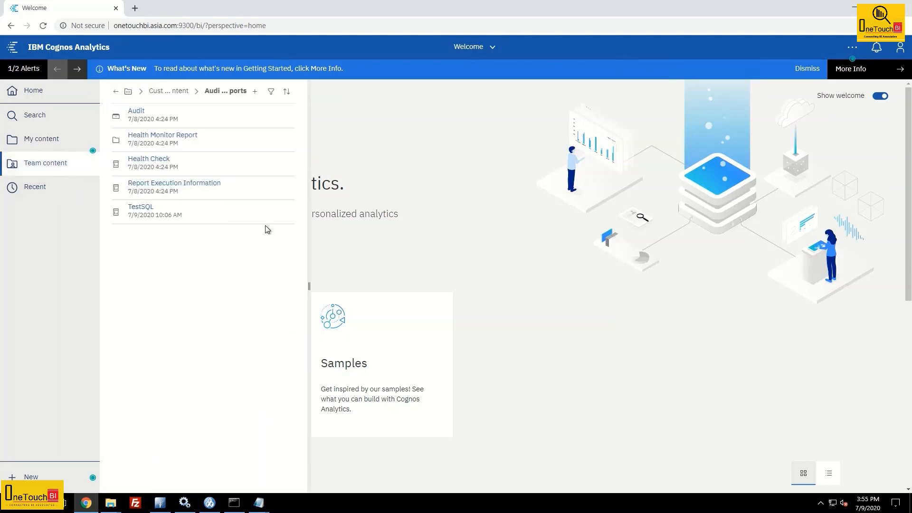
click(257, 94)
click(243, 111)
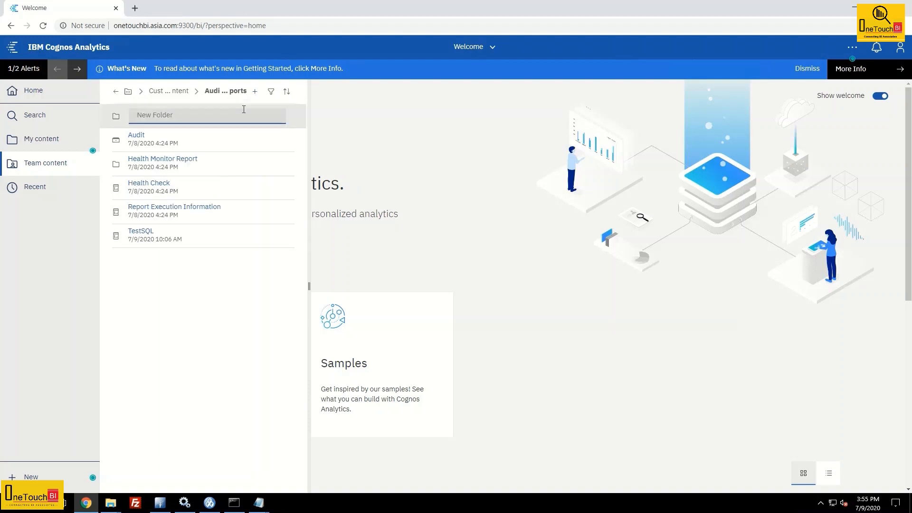
text(Audit)
key(Return)
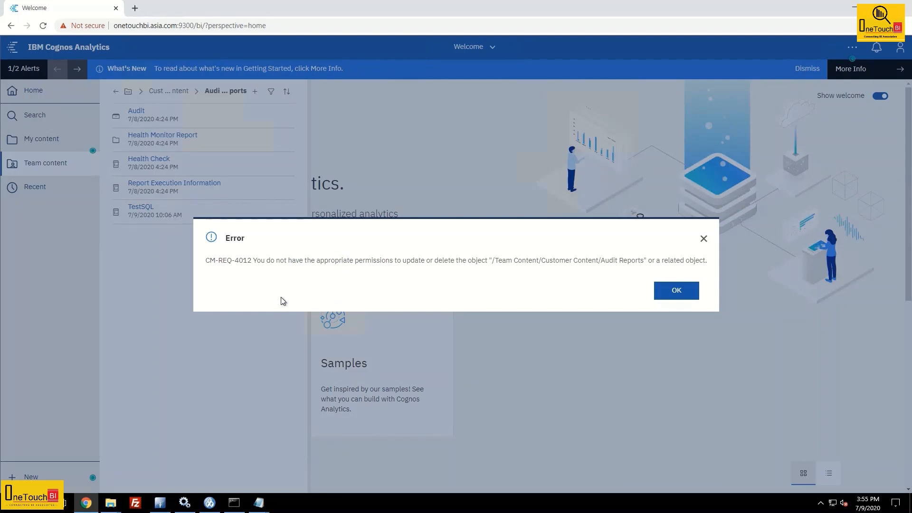
click(694, 295)
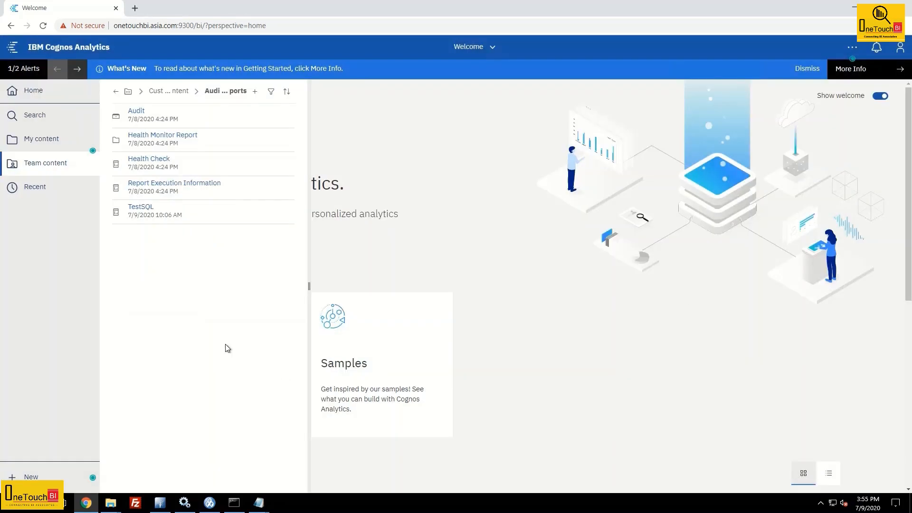
click(556, 274)
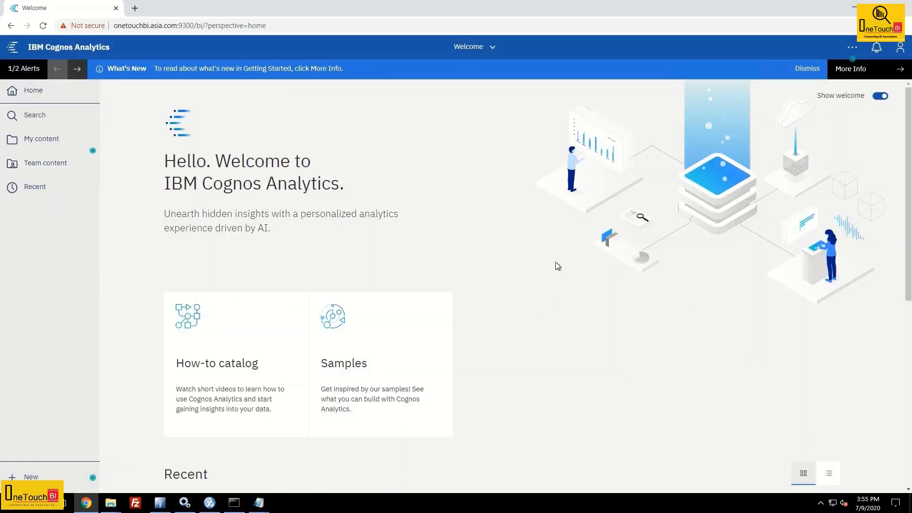
- Sign out of the Customer Administrator session and sign in to the ADS namespace with the saved admin user ID and password
click(901, 48)
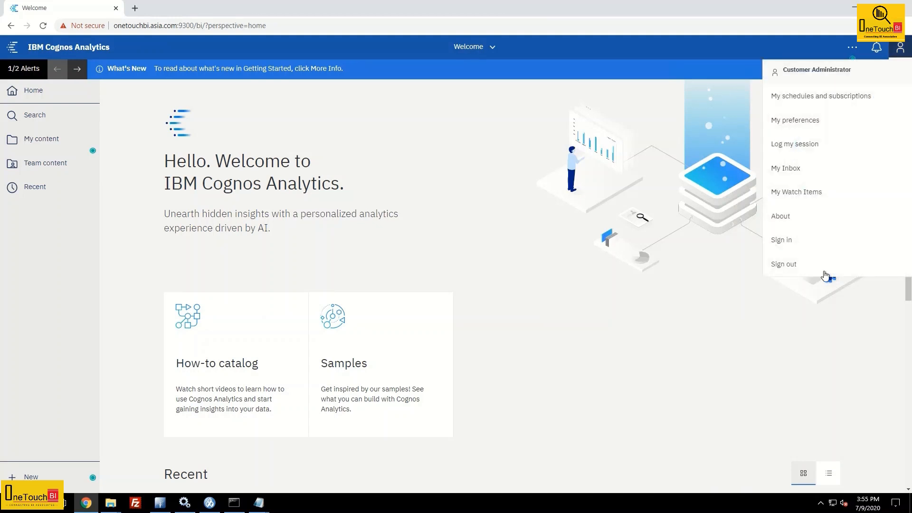
click(826, 273)
click(450, 157)
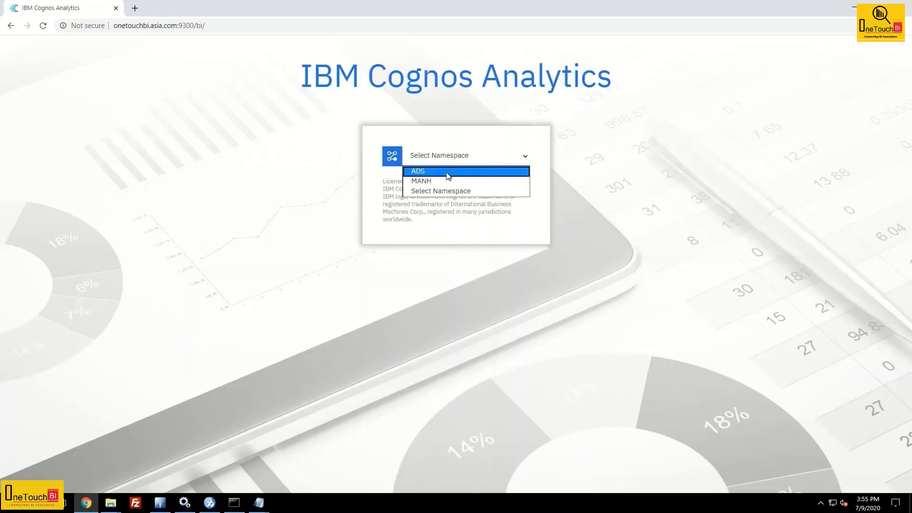
click(447, 171)
click(447, 187)
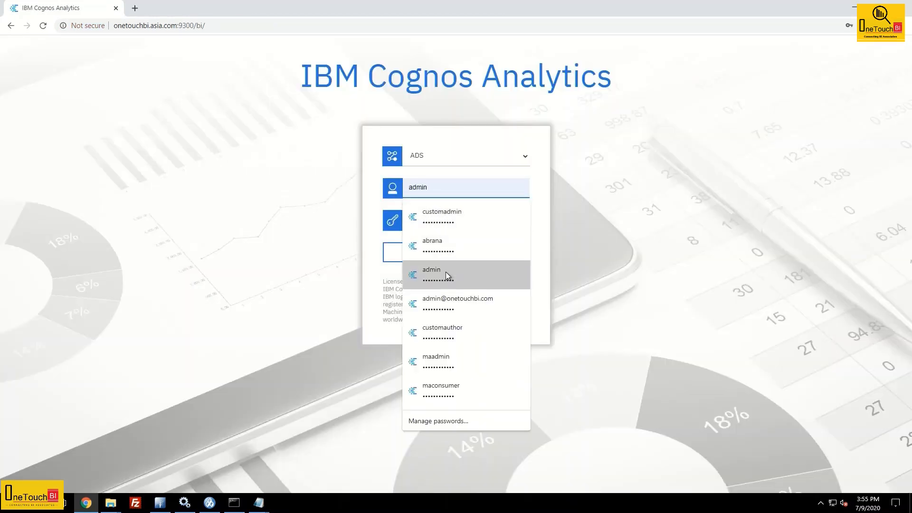
click(446, 272)
click(455, 256)
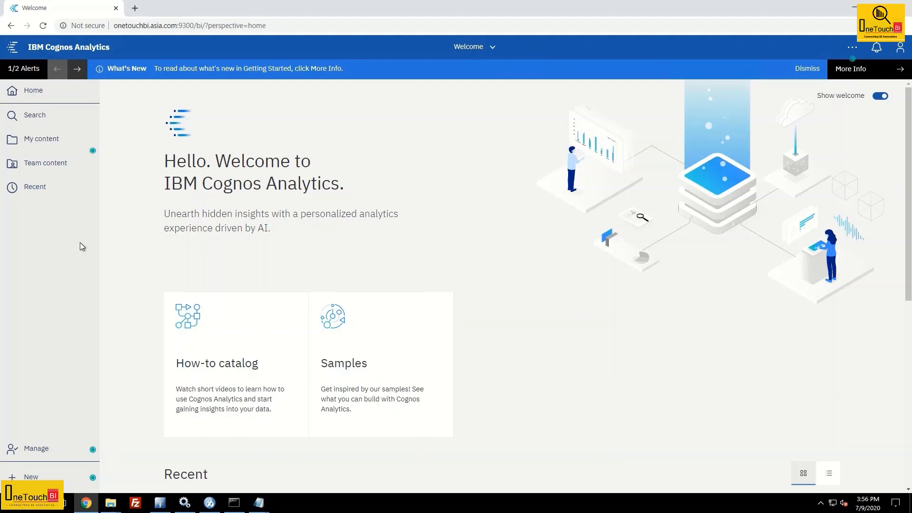
- Check the role permissions of Team content and override the parent permissions on its Base Content folder
click(55, 165)
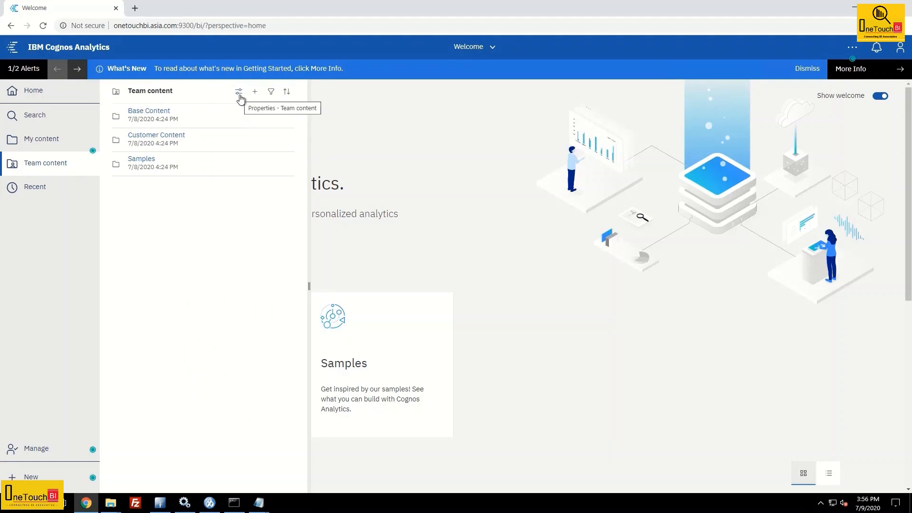
click(239, 92)
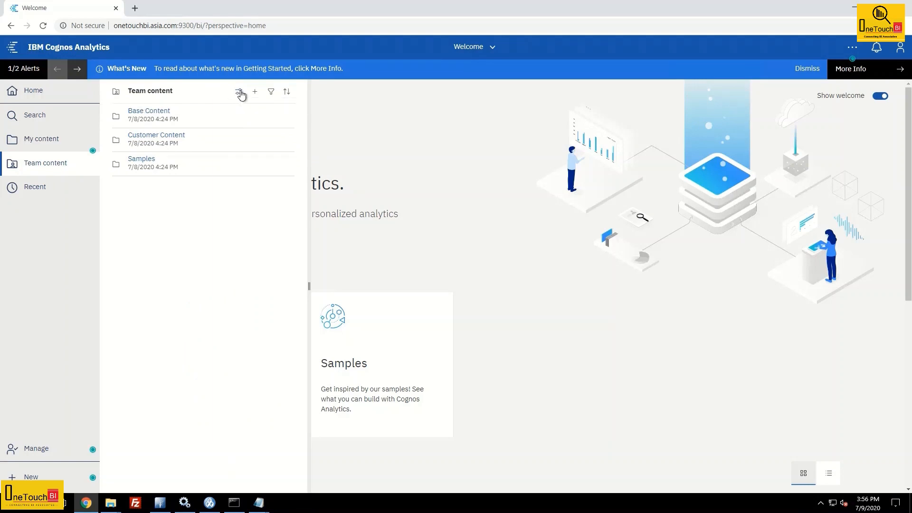
click(363, 157)
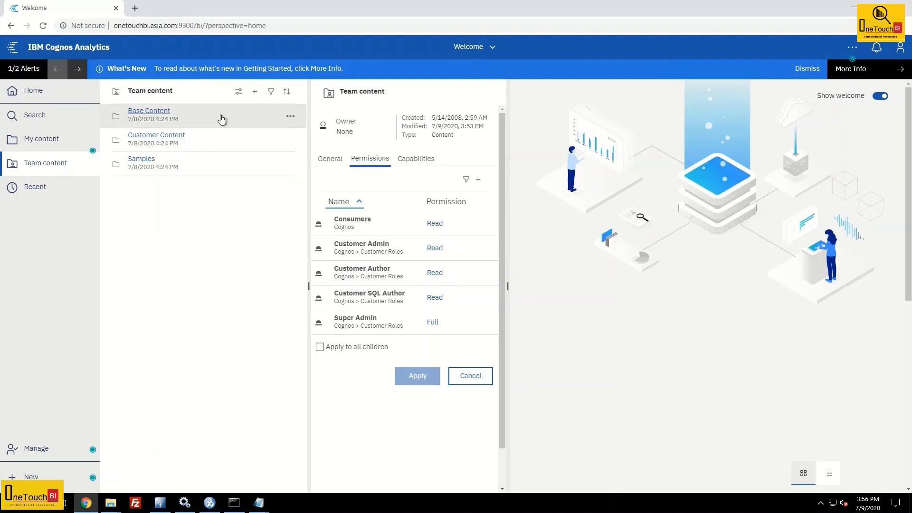
click(291, 118)
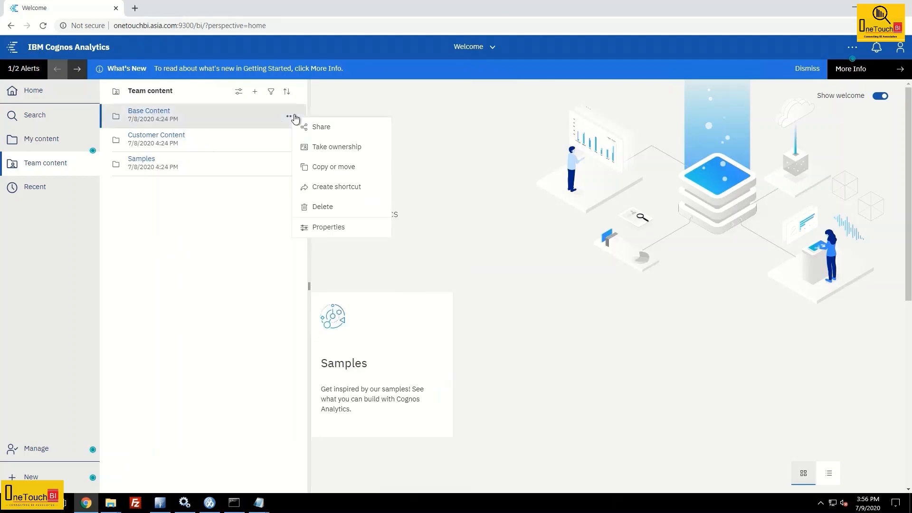
click(329, 227)
click(380, 164)
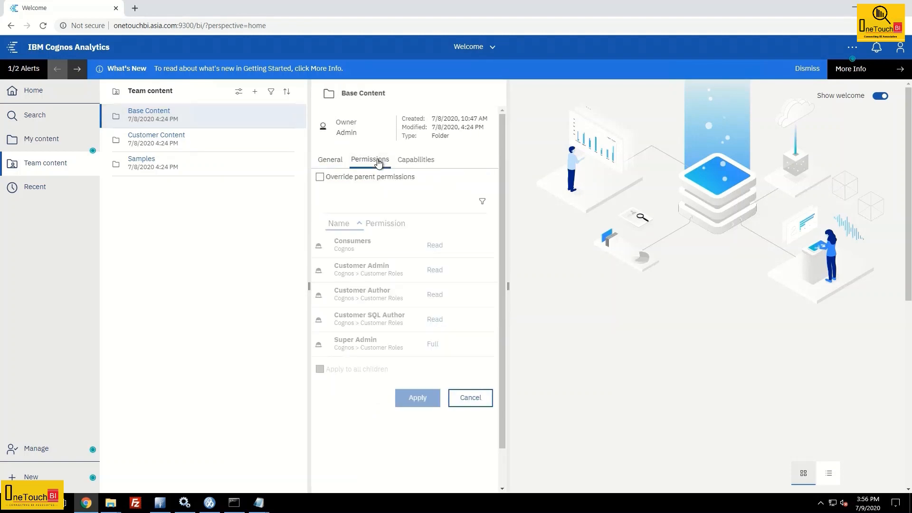
click(319, 180)
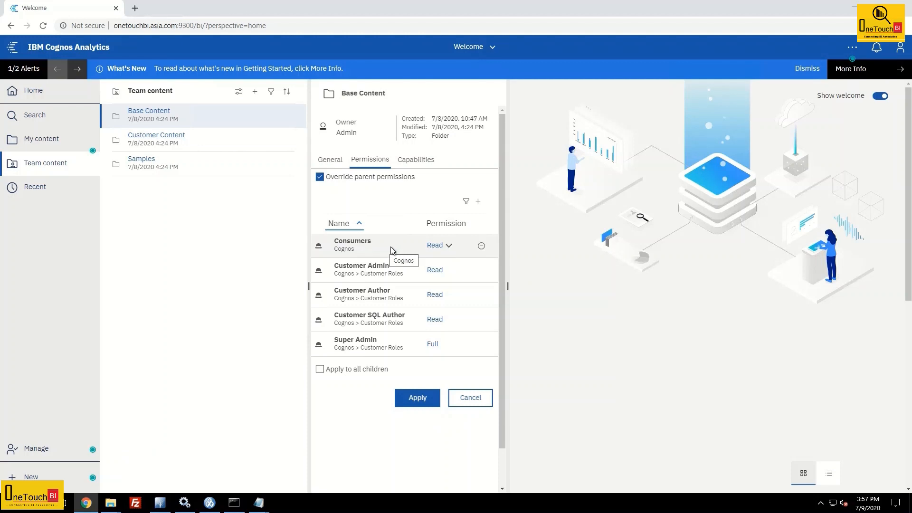
- On Base Content, set Consumers, Customer Admin, Customer Author and Customer SQL Author to Run and apply the permissions to all children
click(449, 248)
click(424, 288)
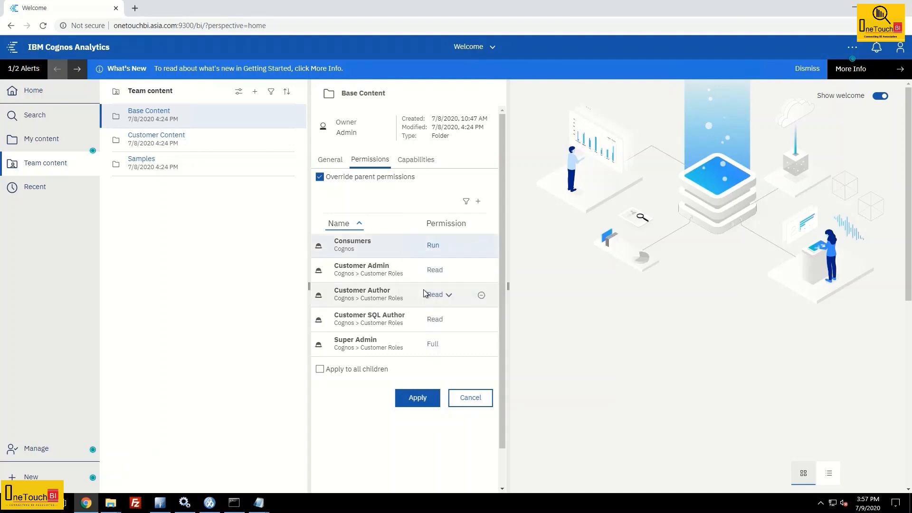
click(448, 270)
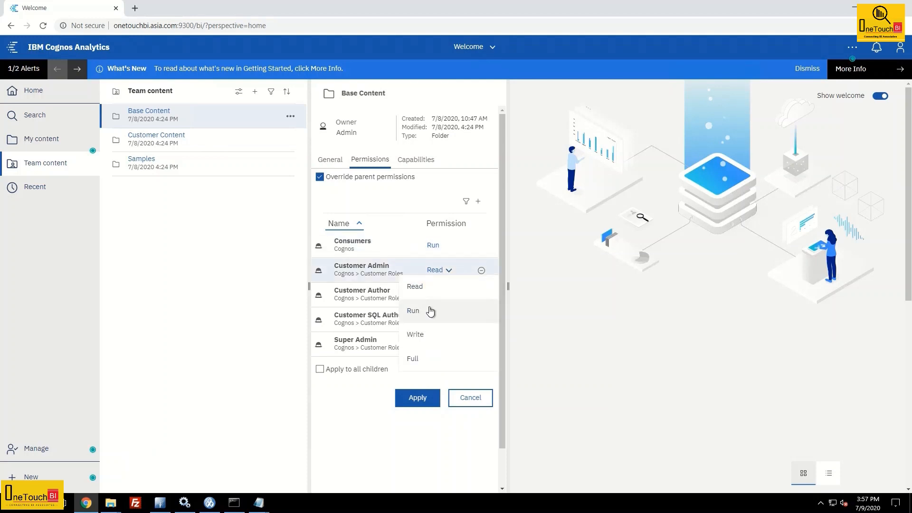
click(430, 312)
click(449, 297)
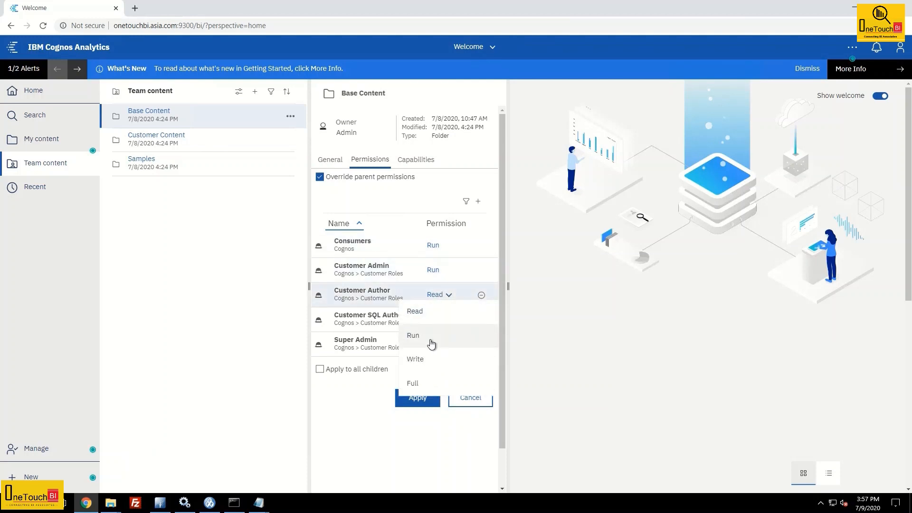
click(432, 336)
click(448, 320)
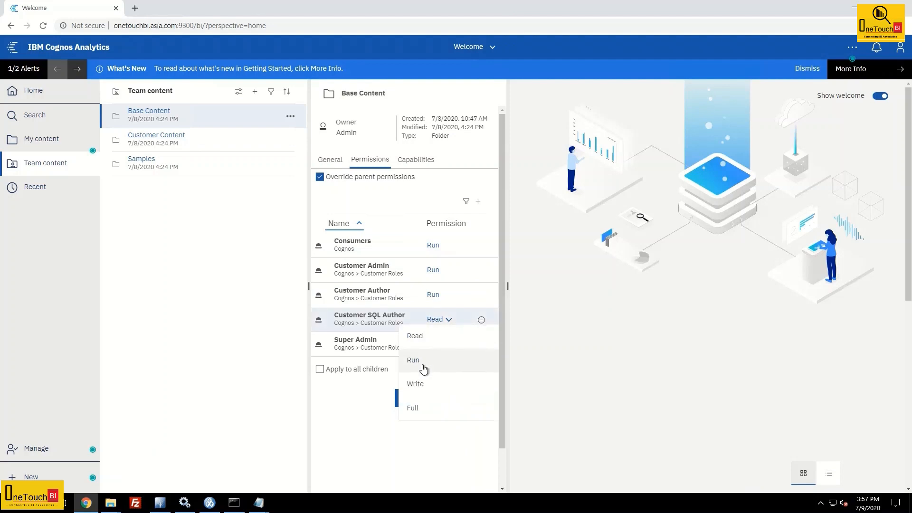
click(424, 369)
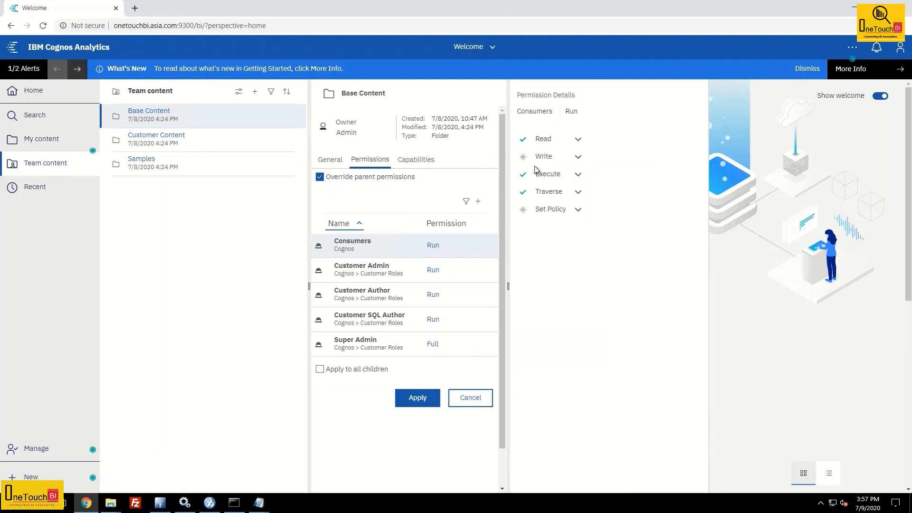
click(433, 205)
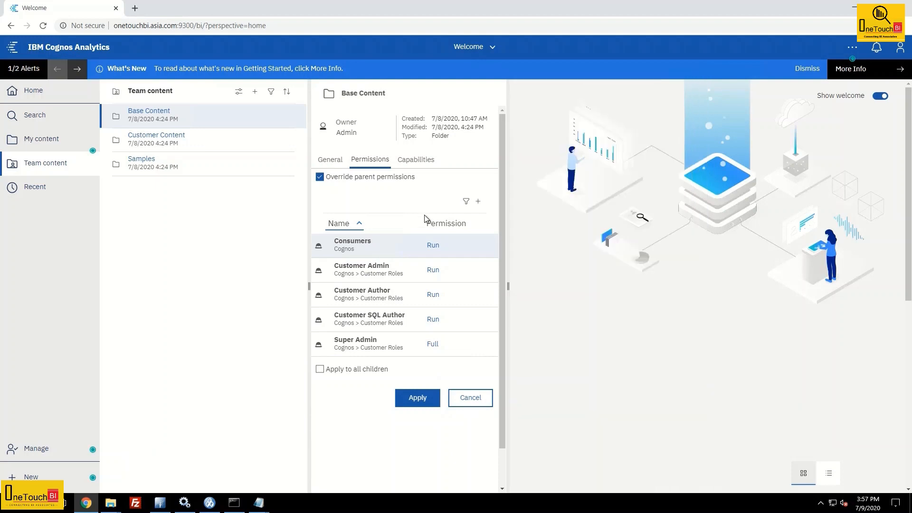
click(322, 374)
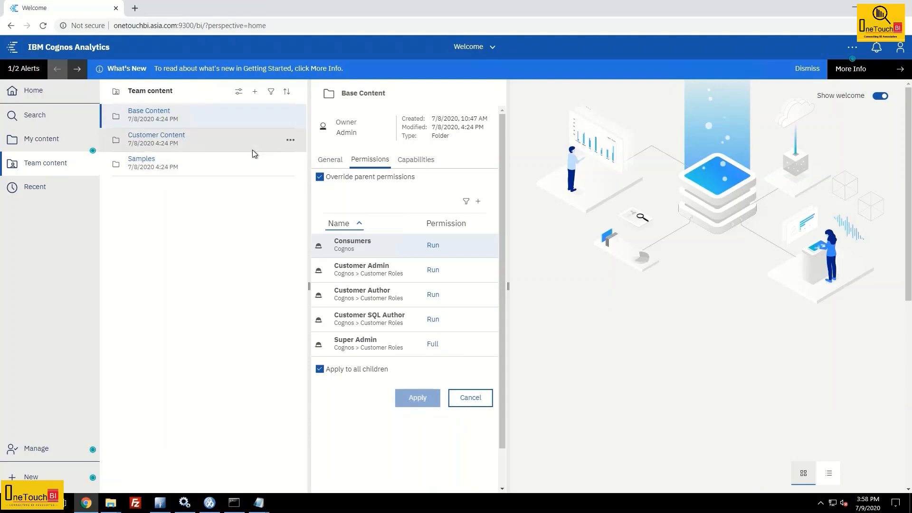
- Override the parent permissions on the Customer Content folder
click(290, 142)
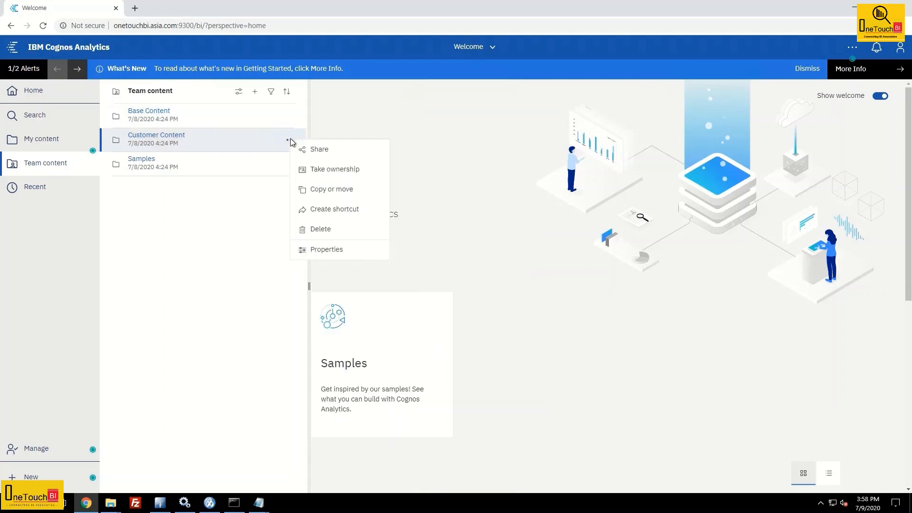
click(328, 250)
click(373, 160)
click(320, 177)
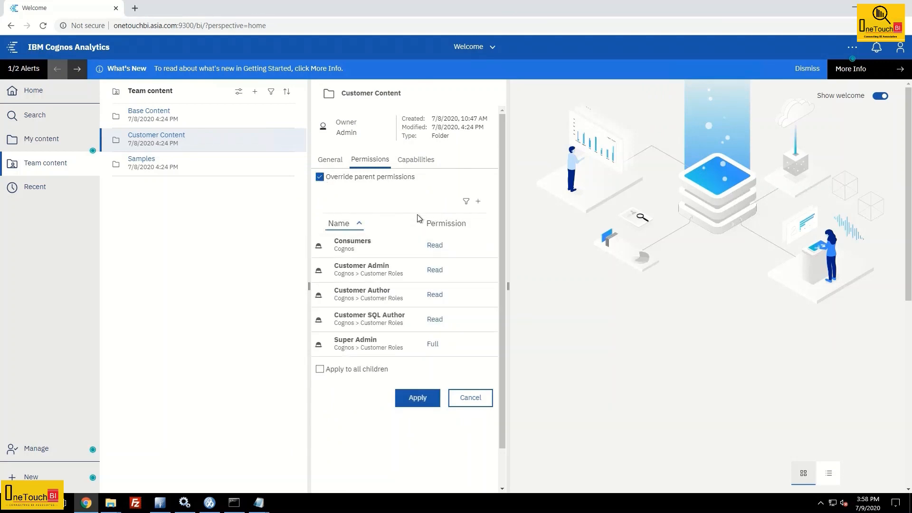
- On Customer Content, set Customer Admin to Full, Consumers to Run, and both Customer Author and Customer SQL Author to Write
mouse_move(428, 245)
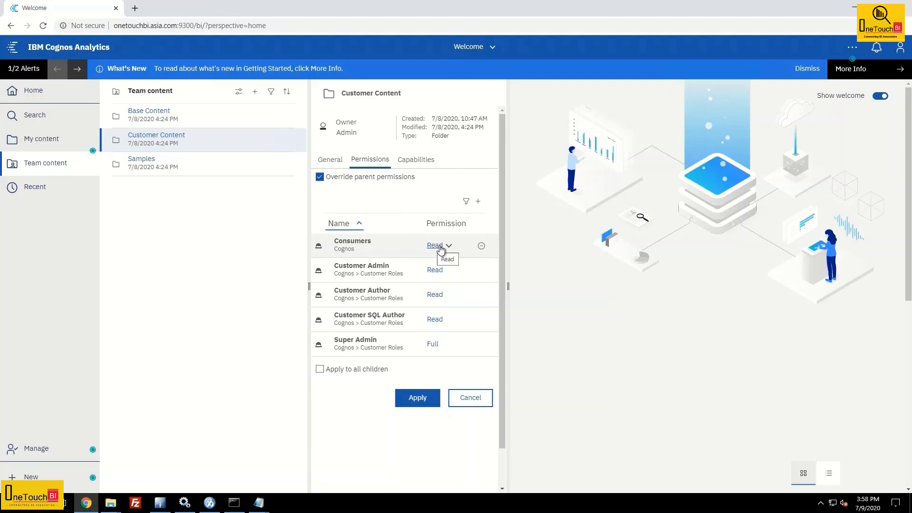
click(448, 272)
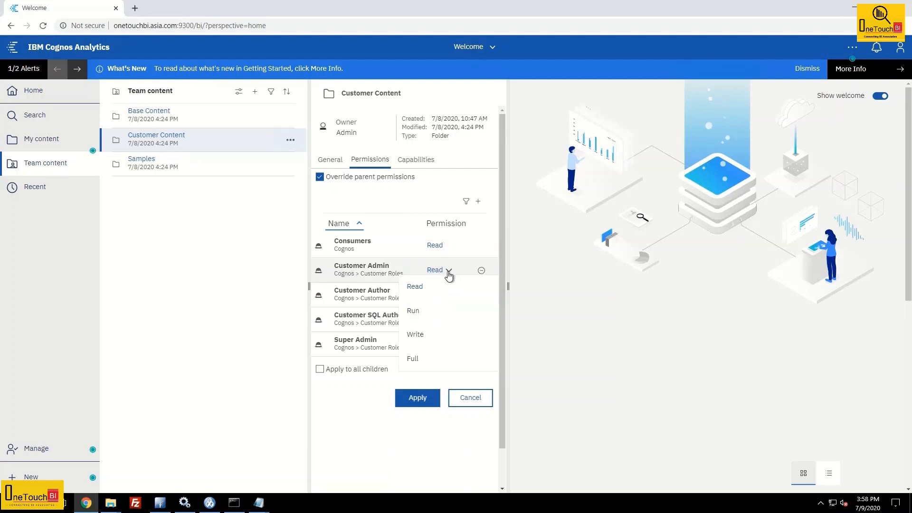
click(416, 358)
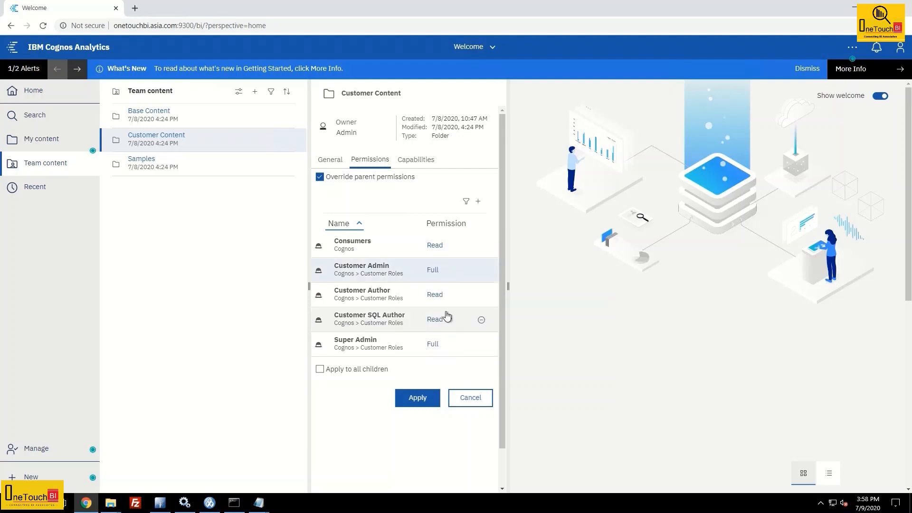
click(449, 246)
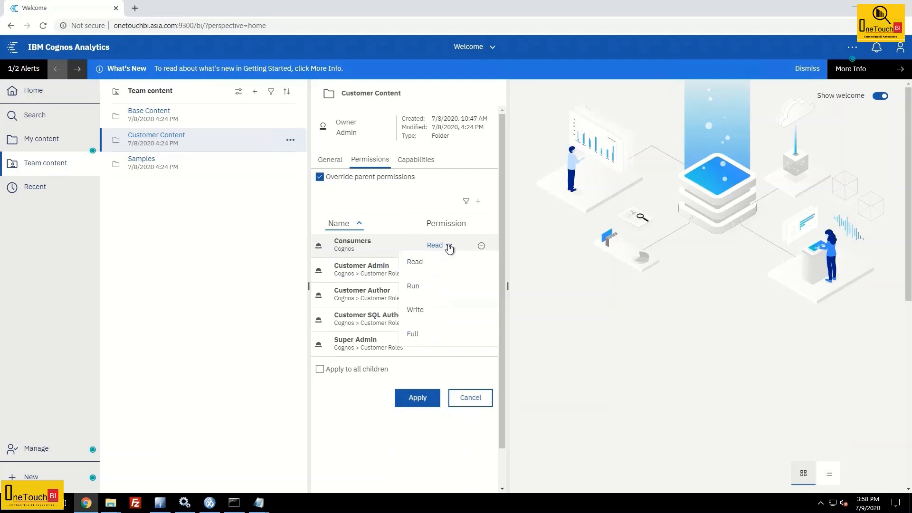
click(424, 289)
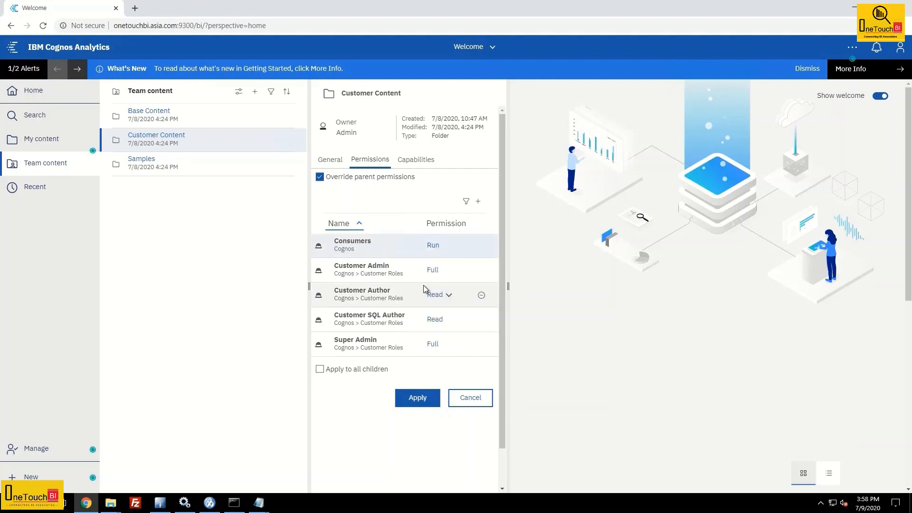
click(449, 295)
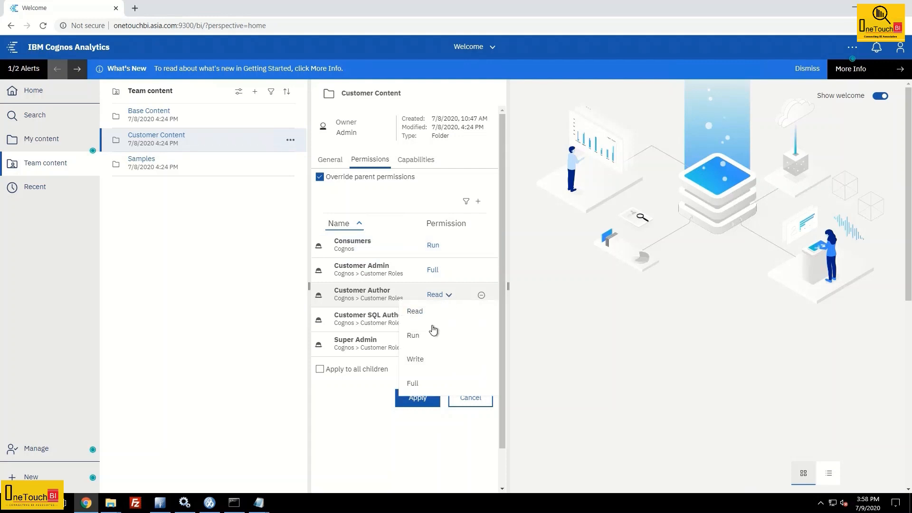
click(423, 362)
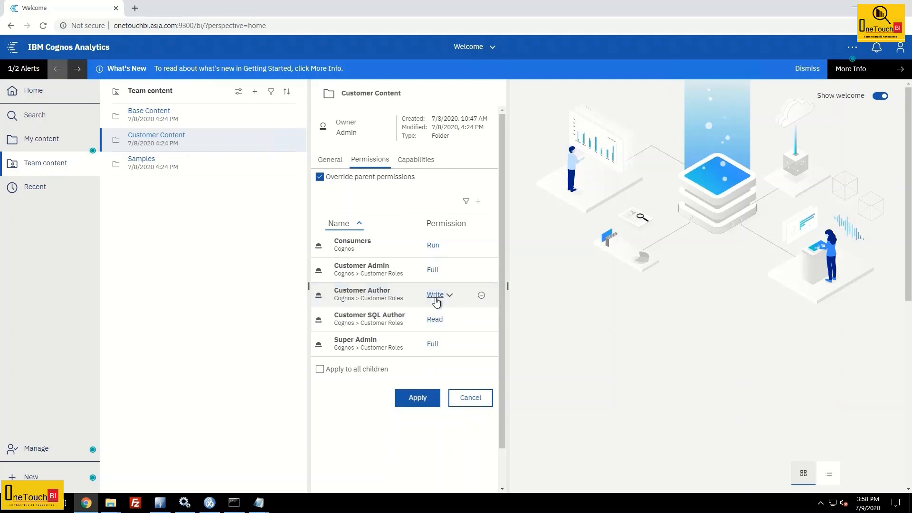
click(449, 324)
click(419, 384)
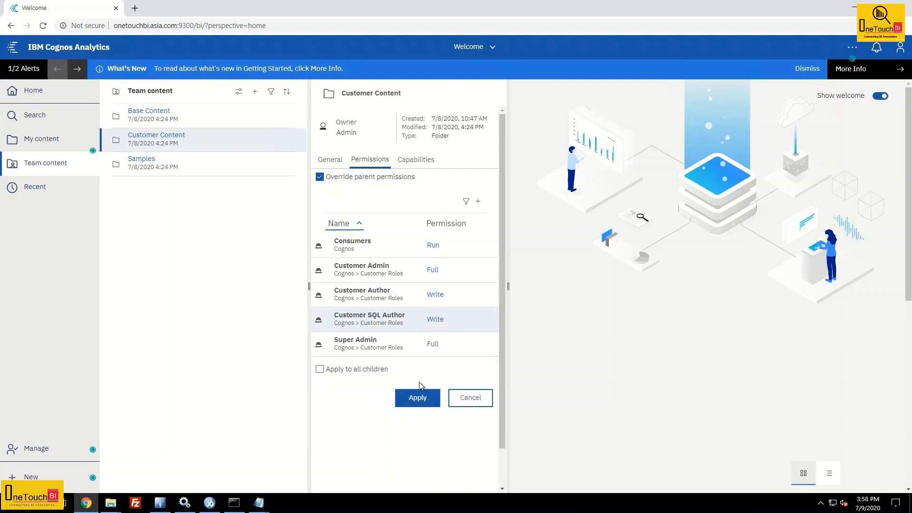
- Set Super Admin to Run on Customer Content and apply the permissions to all children
click(443, 346)
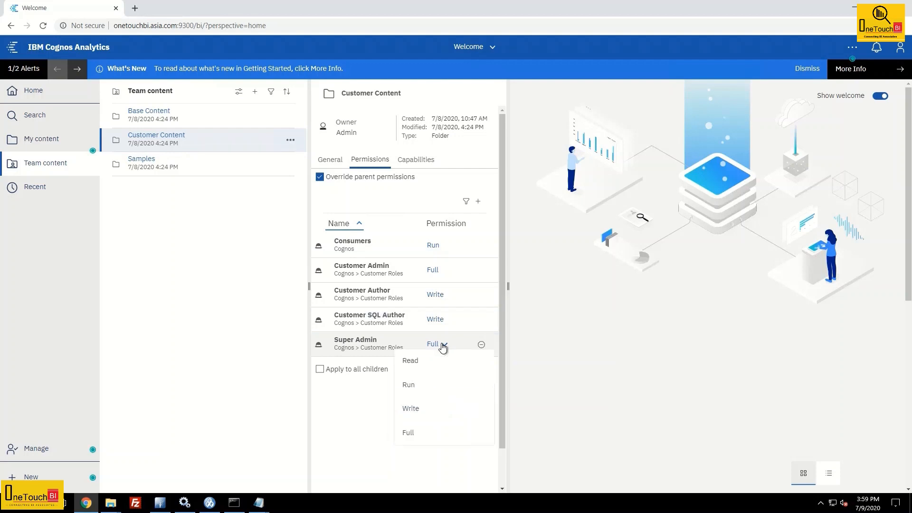
click(421, 389)
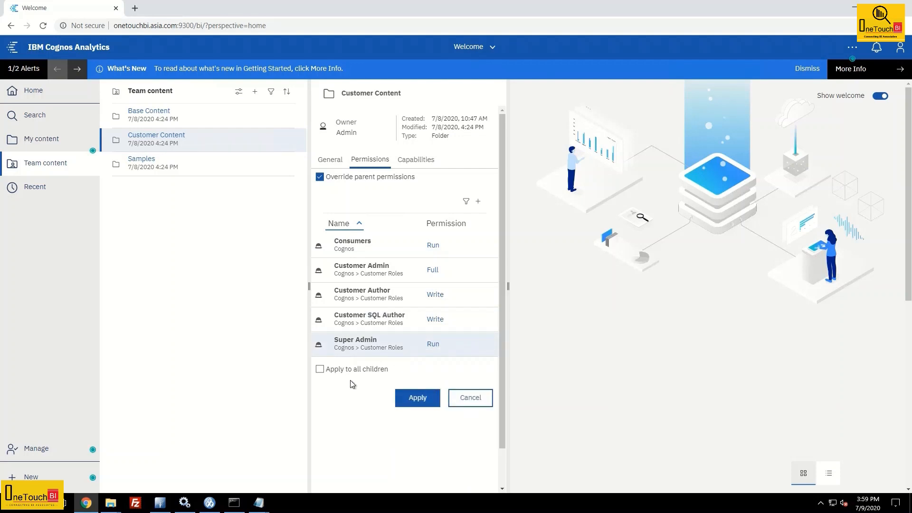
click(348, 374)
click(418, 398)
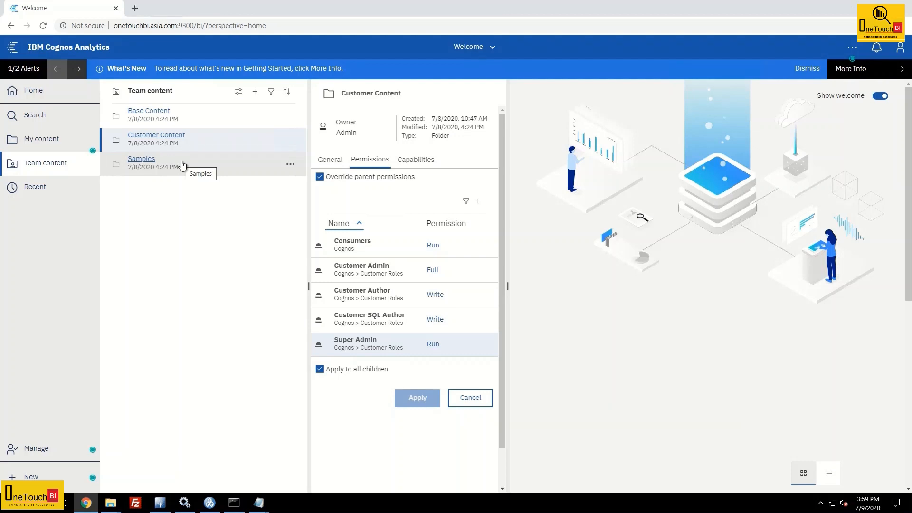
- Override the parent permissions on the Samples folder
click(291, 168)
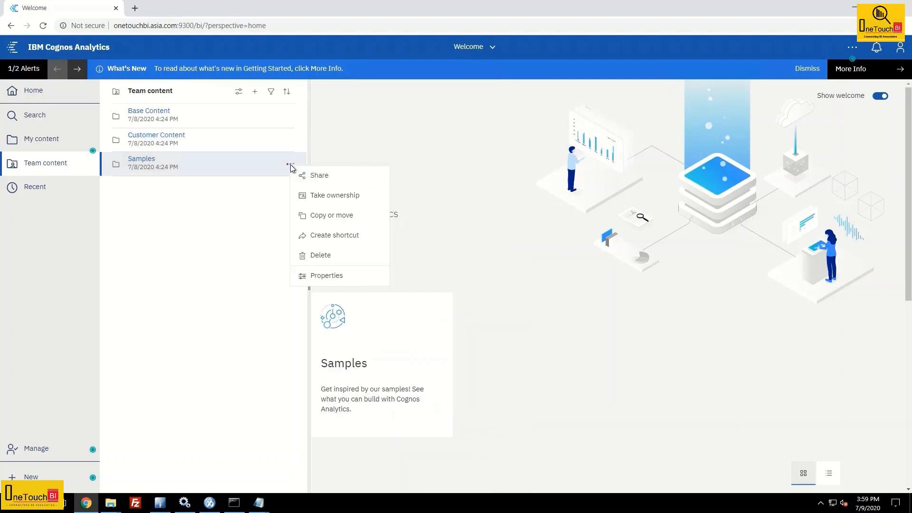
click(316, 274)
click(368, 160)
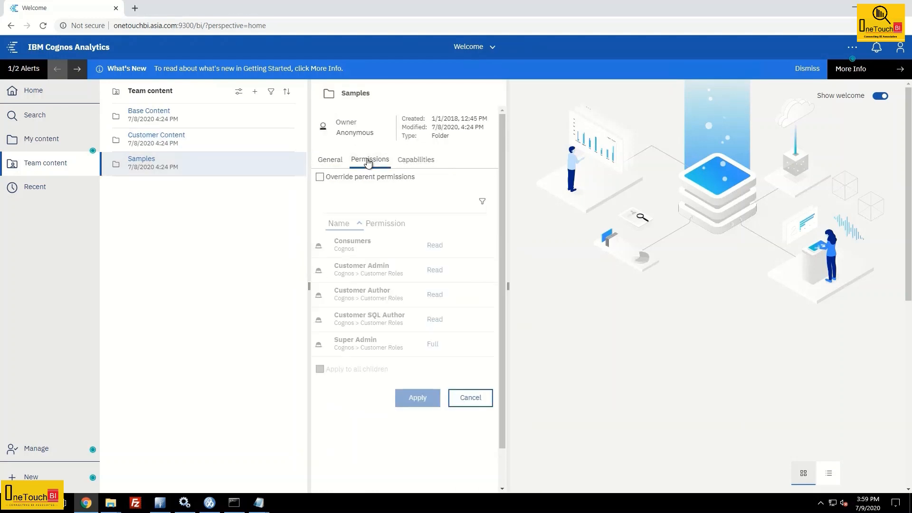
click(320, 177)
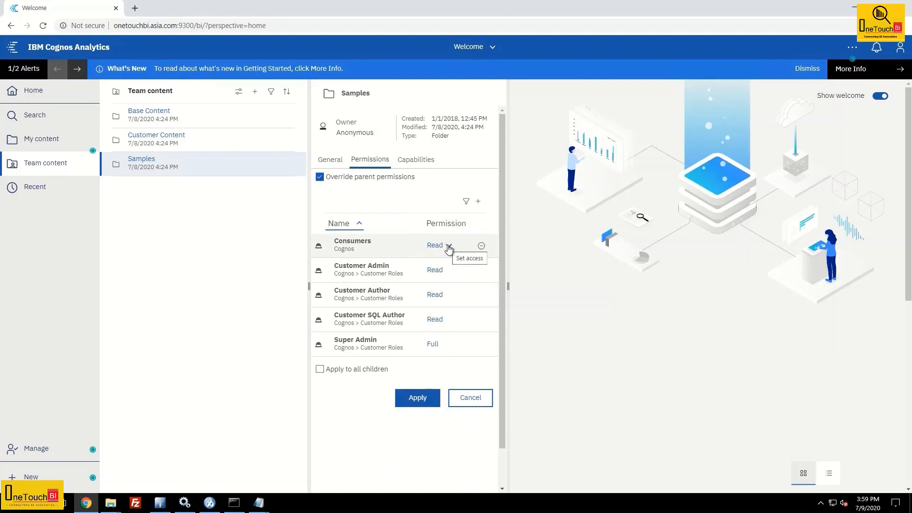
- On Samples, set Consumers, Customer Admin, Customer SQL Author and Customer Author to Run and apply the permissions to all children
click(449, 249)
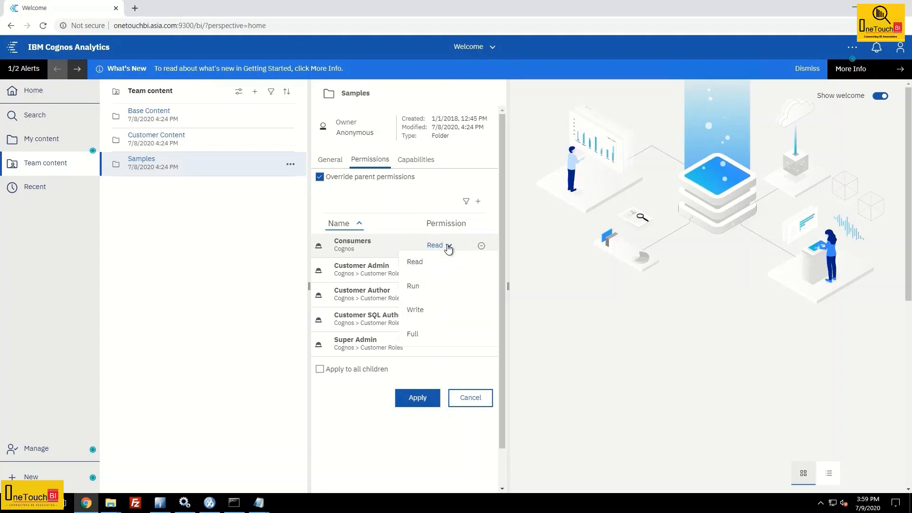
click(429, 287)
click(448, 271)
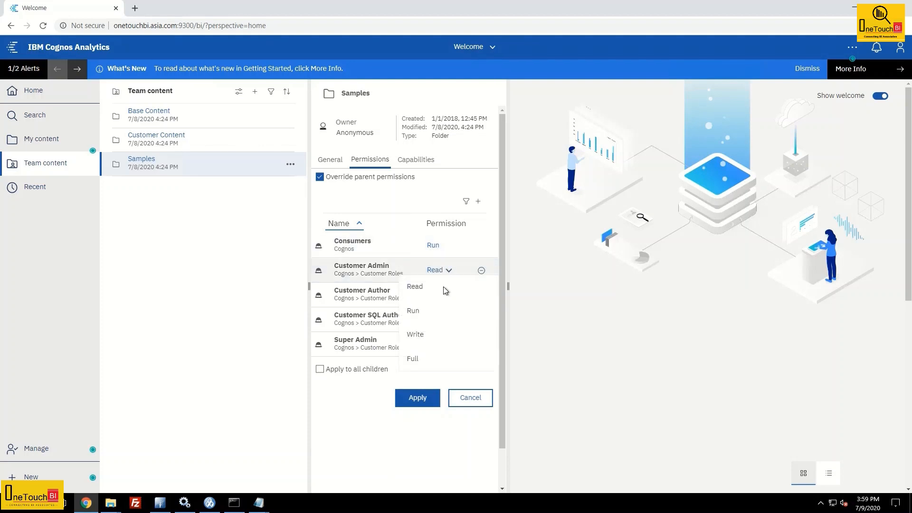
click(427, 312)
click(449, 323)
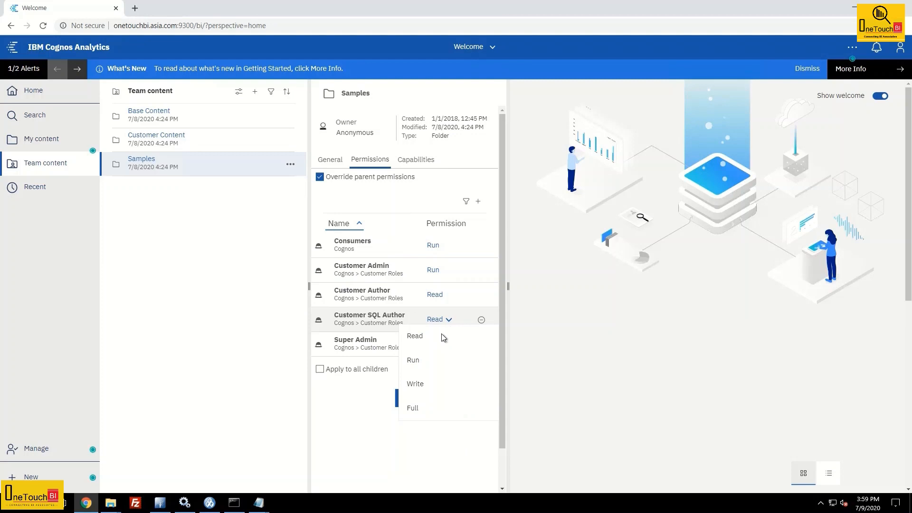
click(423, 362)
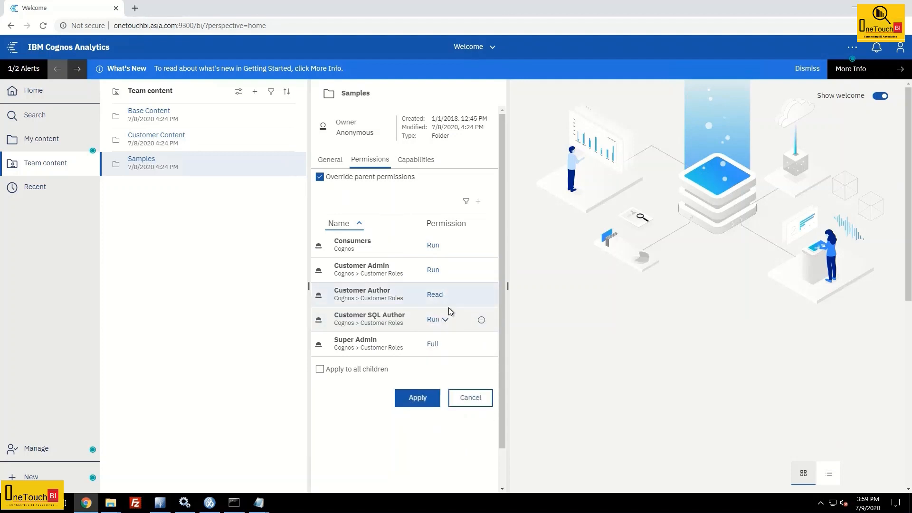
click(449, 295)
click(414, 336)
click(444, 344)
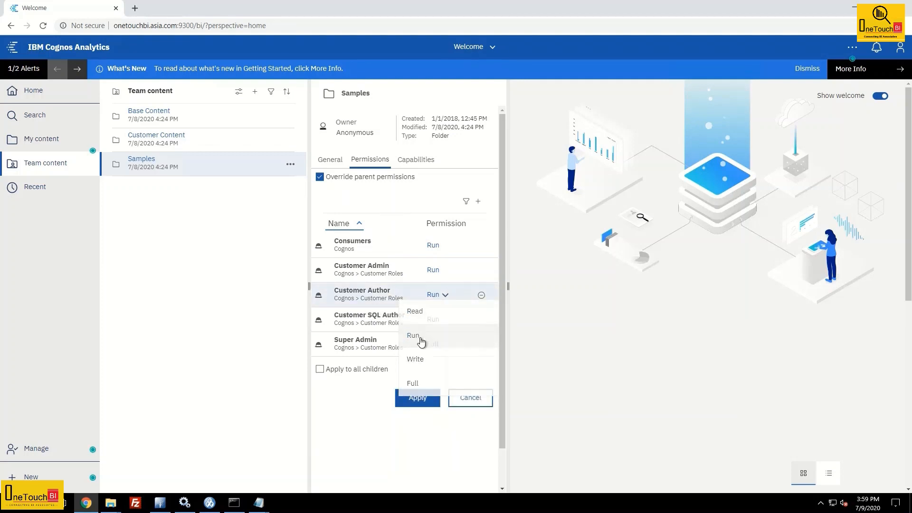
click(420, 337)
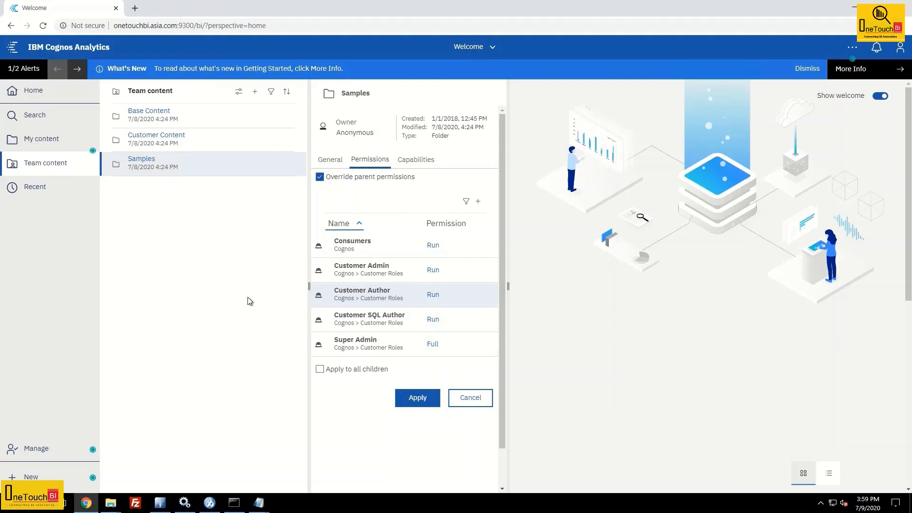
click(320, 370)
click(397, 396)
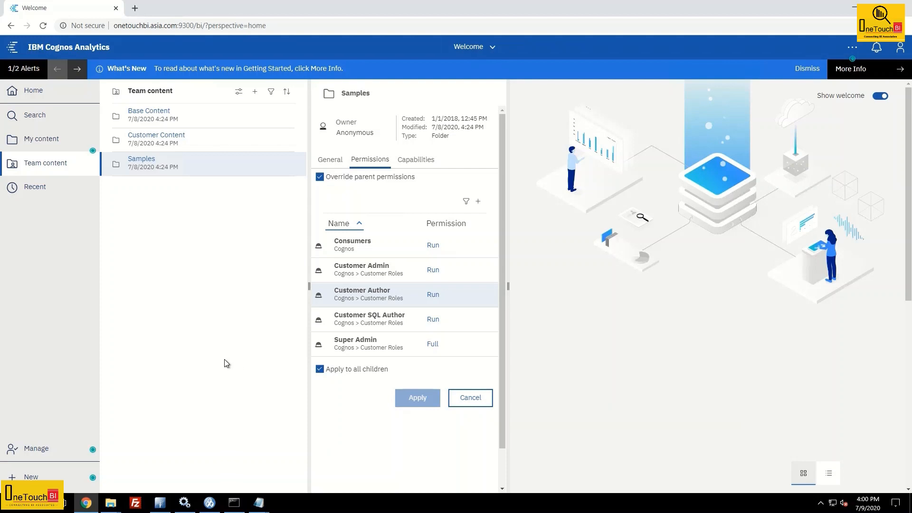
- Sign out of the admin session and sign in to the ADS namespace with the saved customadmin user ID and password
click(893, 50)
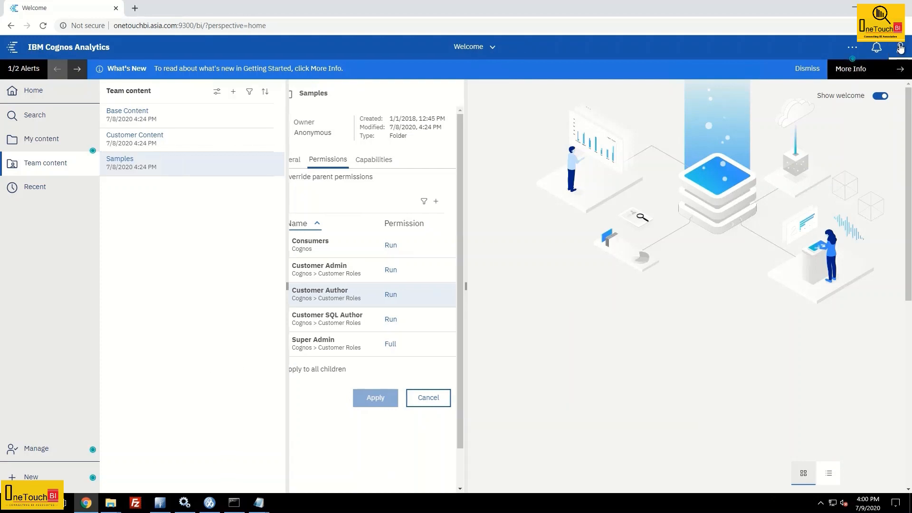
click(789, 264)
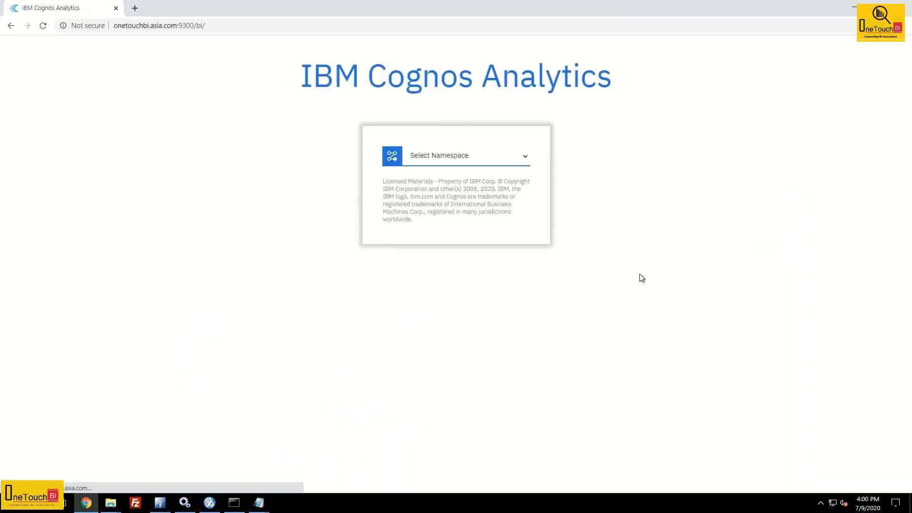
click(451, 164)
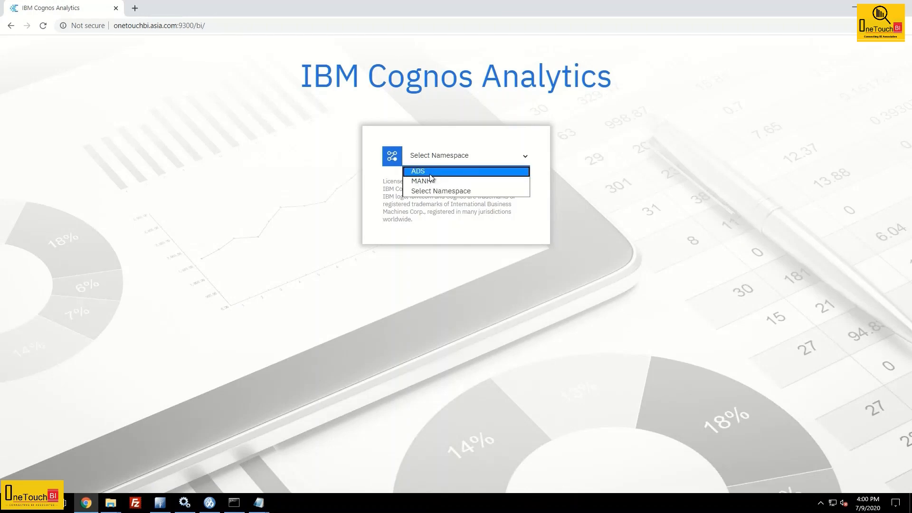
click(430, 174)
click(434, 191)
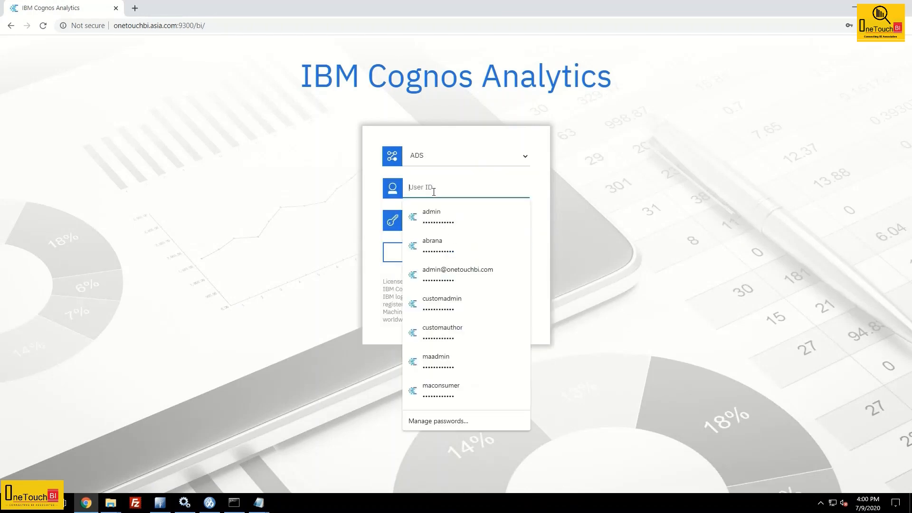
click(449, 302)
click(452, 253)
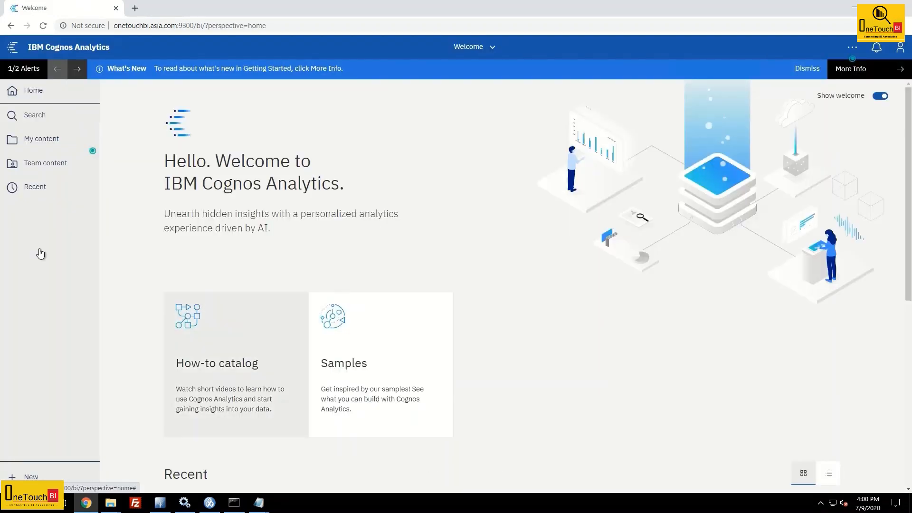
- Run the TestSQL report from the Audit Reports folder in Customer Content to test access, and dismiss the resulting message
click(47, 165)
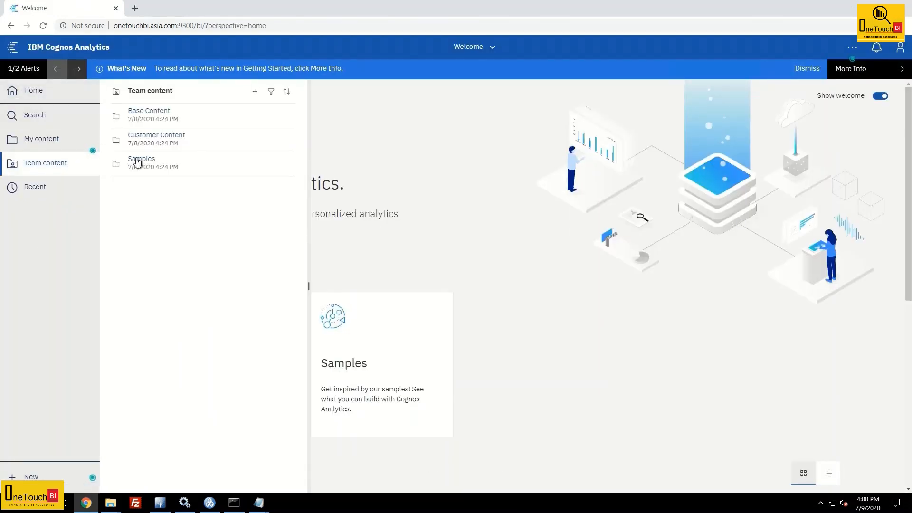
click(154, 138)
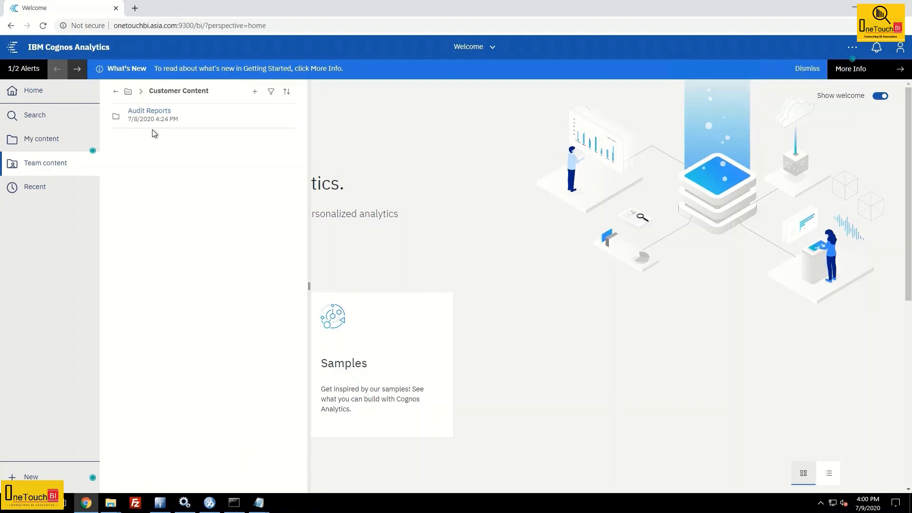
click(150, 111)
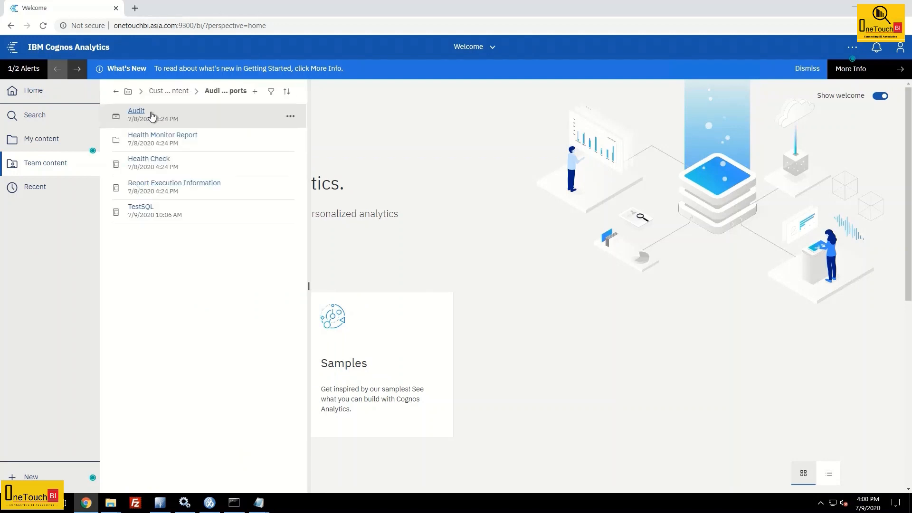
click(140, 207)
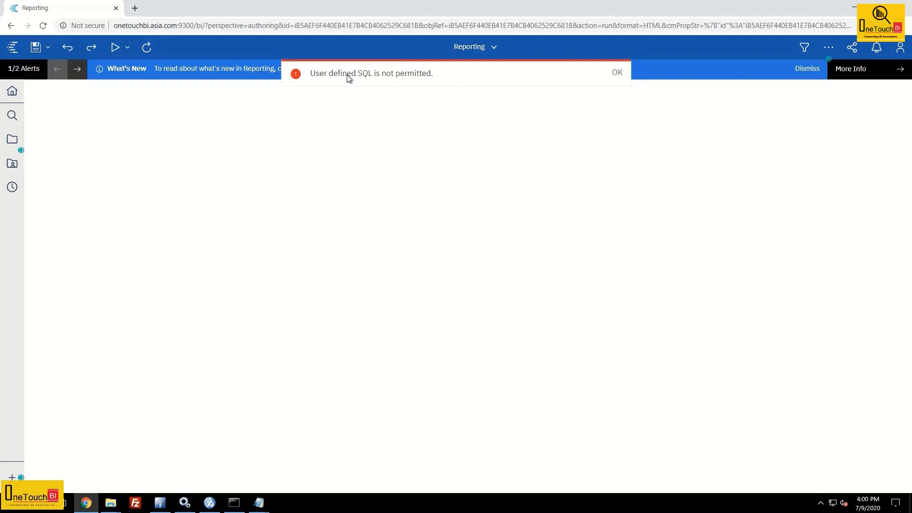
click(617, 75)
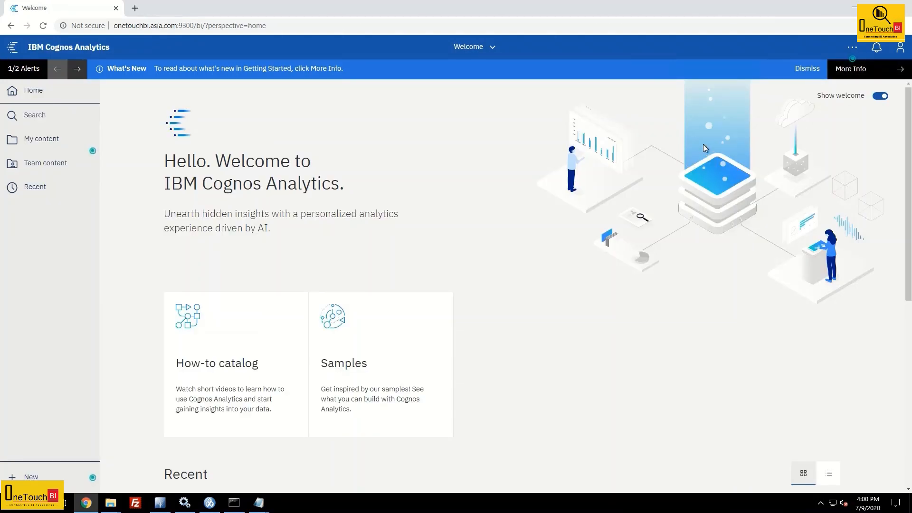
- Sign out of the customer administrator session and sign in to the ADS namespace with the saved admin user ID and password
click(901, 48)
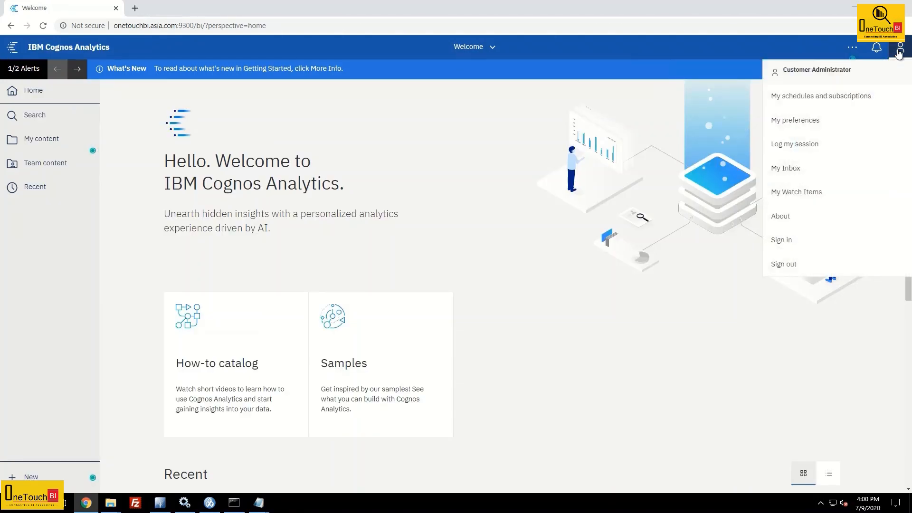
click(792, 273)
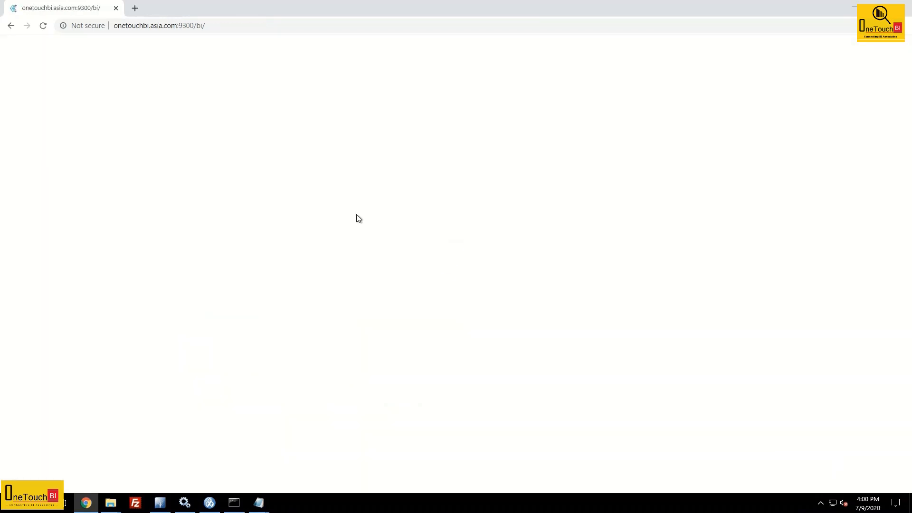
click(467, 161)
click(446, 172)
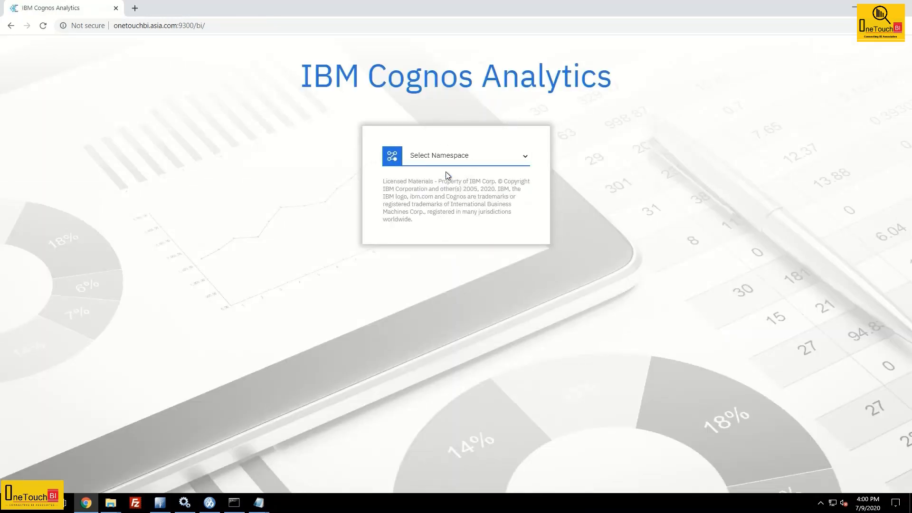
click(442, 188)
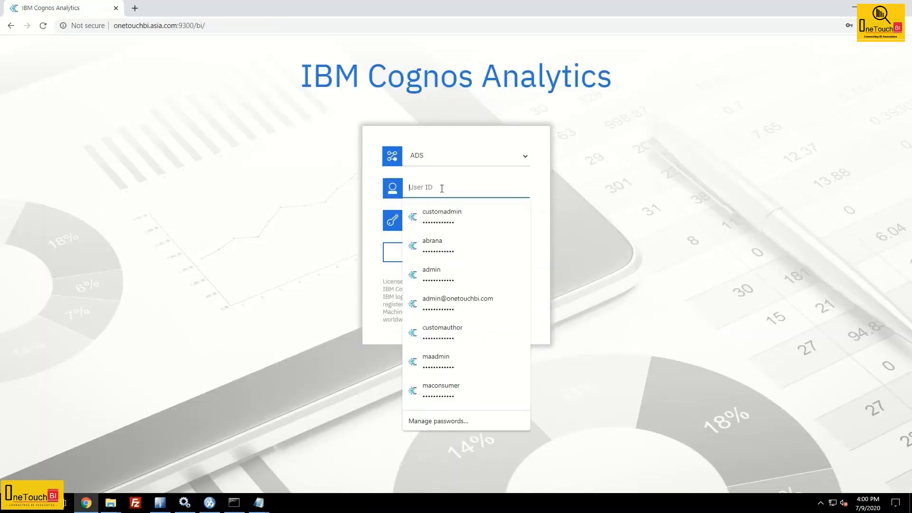
click(447, 275)
click(465, 258)
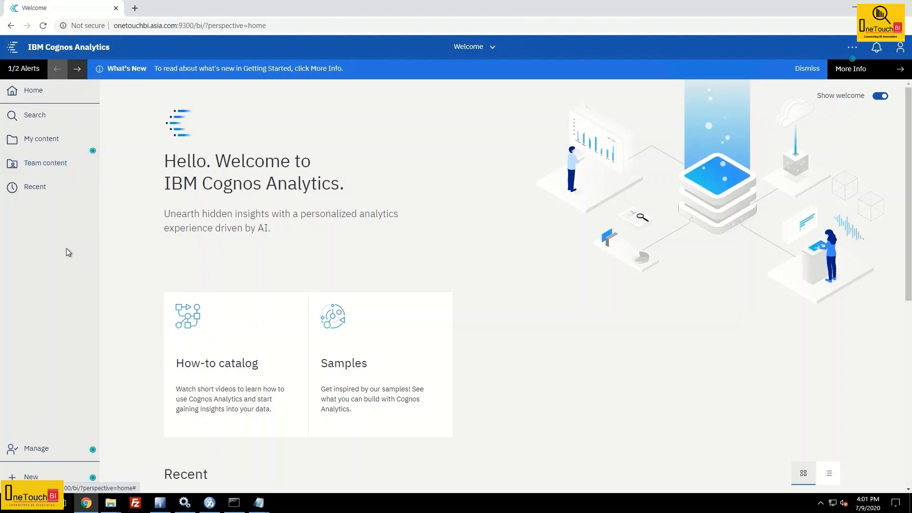
click(39, 450)
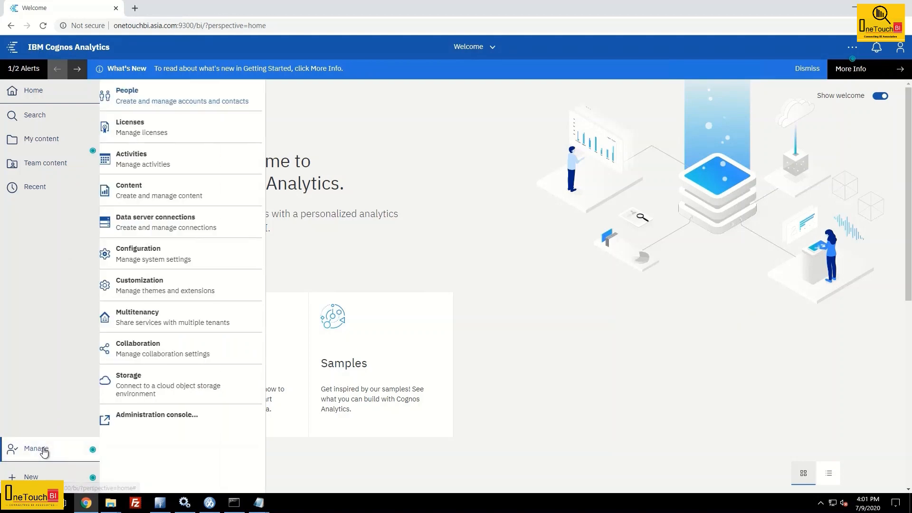
click(142, 94)
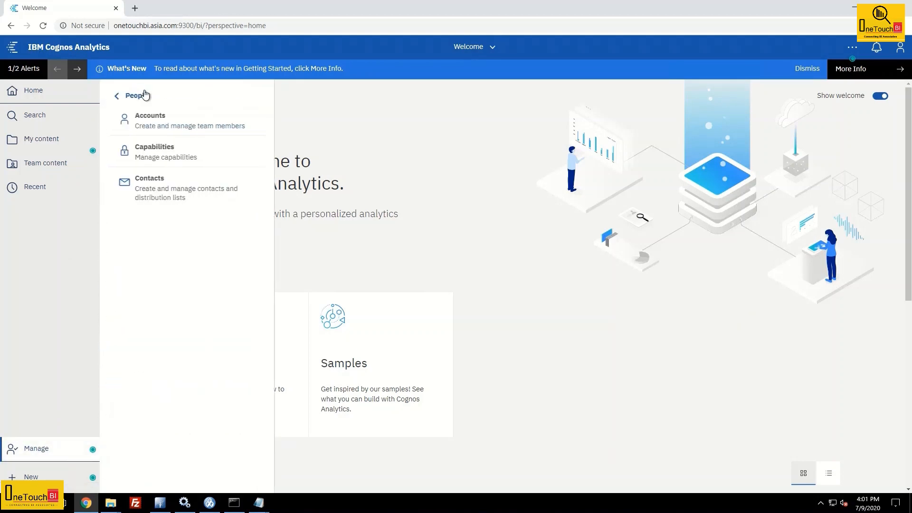
click(157, 151)
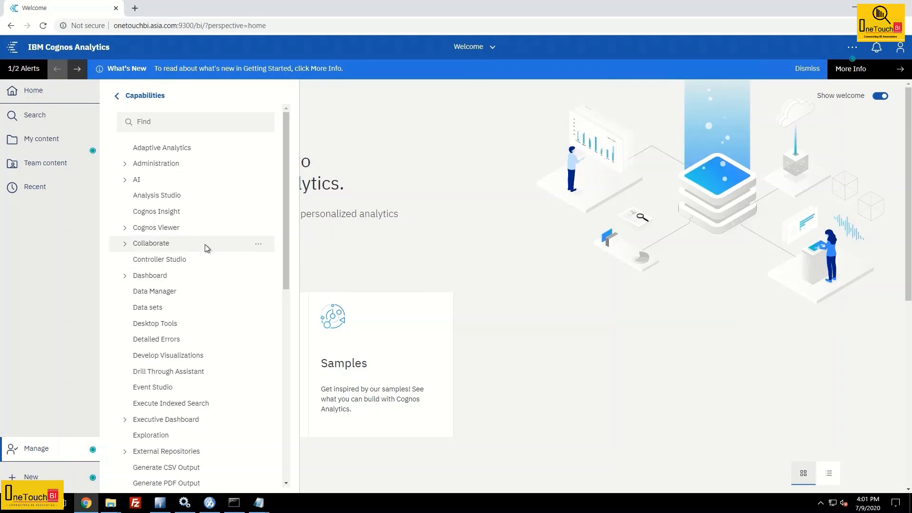
scroll(225, 390, down, 7)
scroll(224, 388, down, 3)
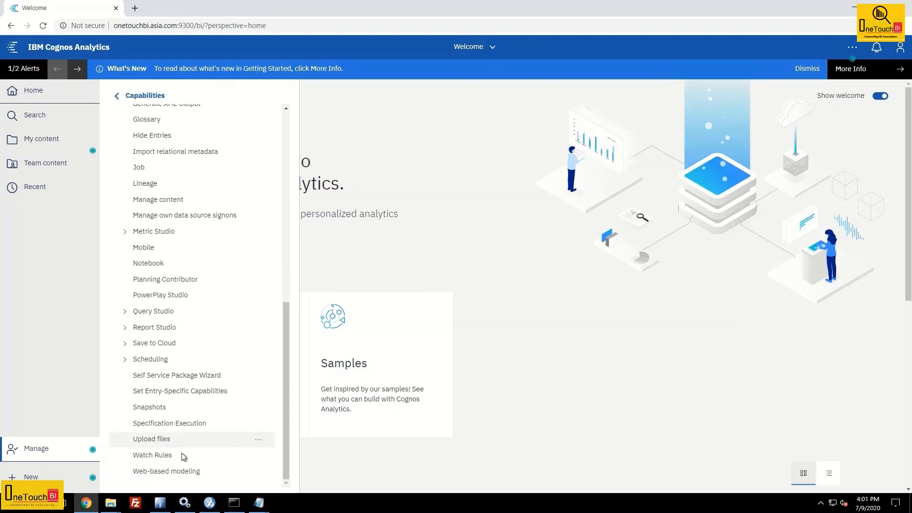
click(41, 453)
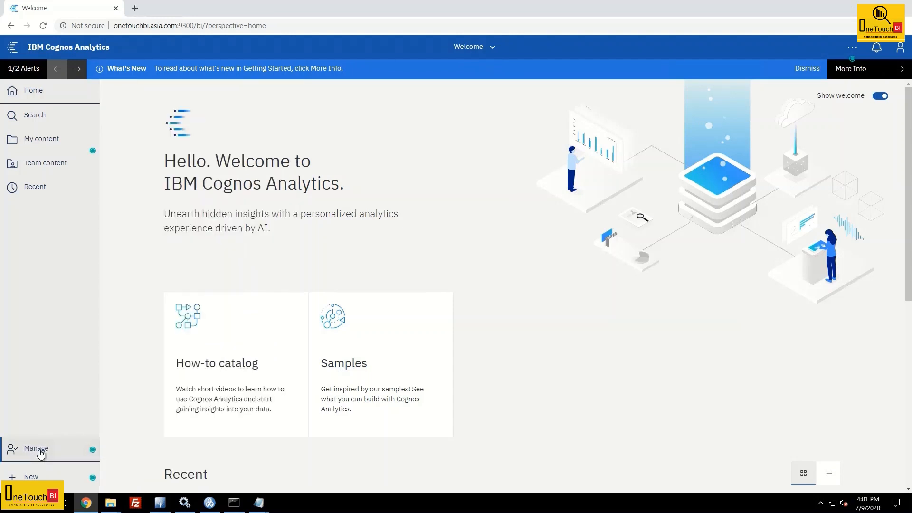
- Open the access customization of the Report Studio capability
click(41, 454)
click(136, 95)
click(136, 94)
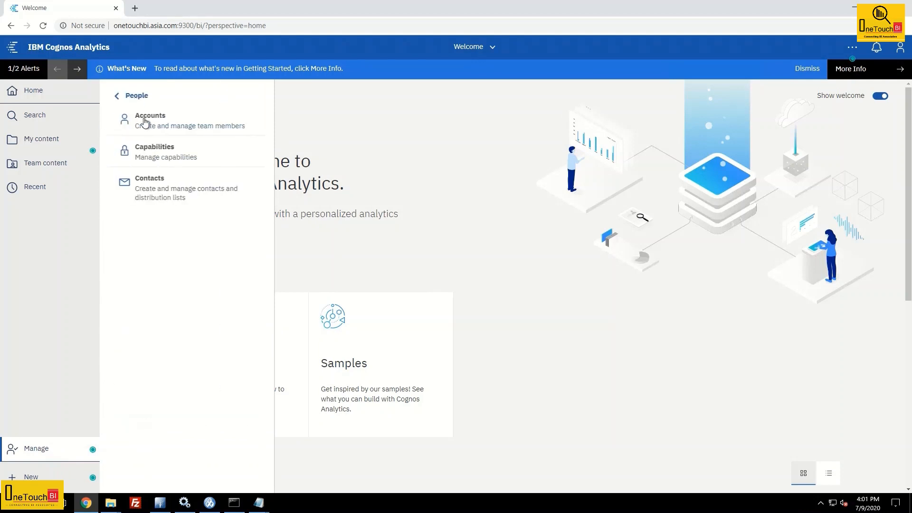
click(161, 155)
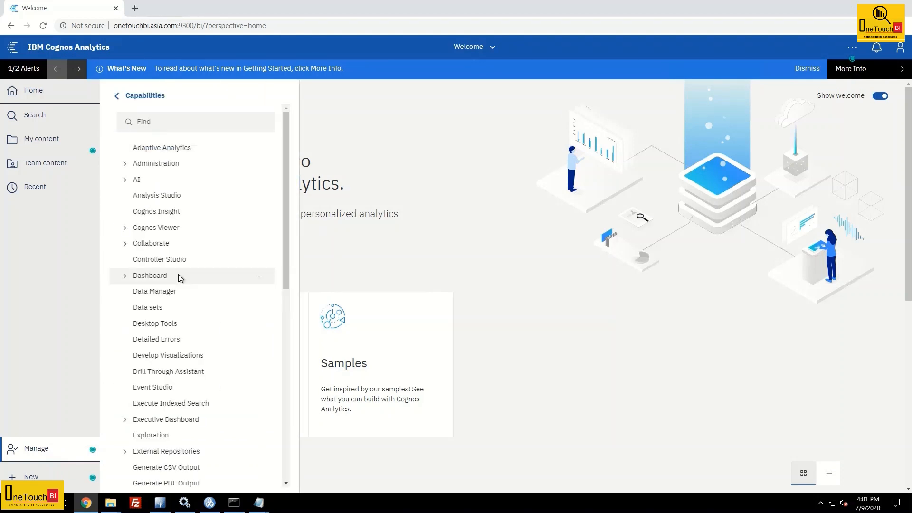
scroll(178, 275, down, 3)
scroll(178, 274, down, 3)
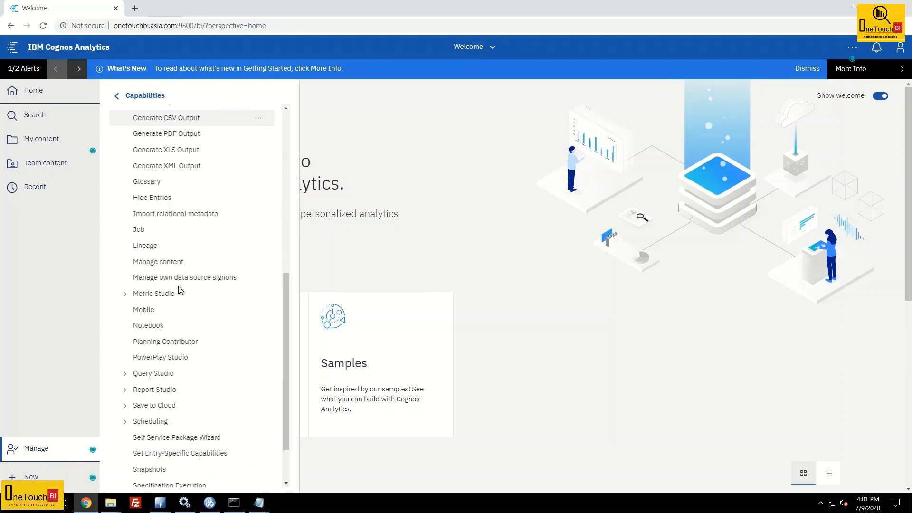
click(125, 390)
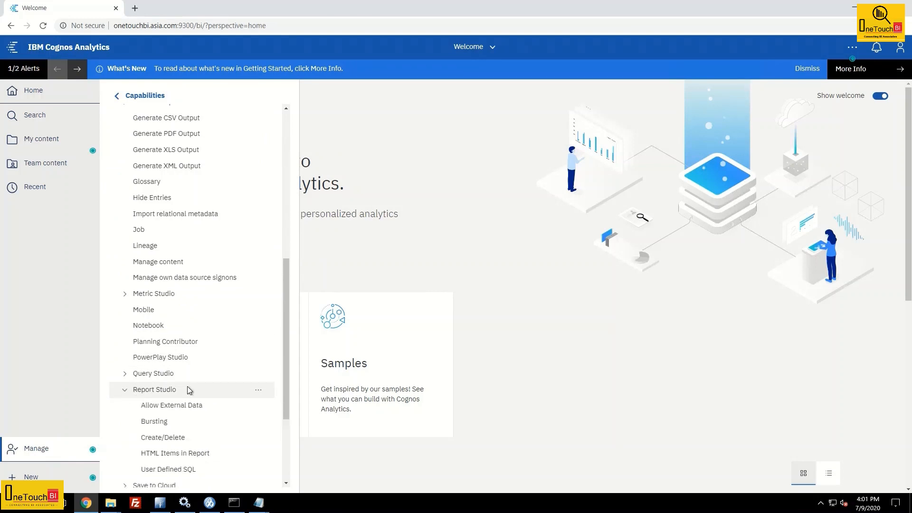
scroll(187, 390, down, 2)
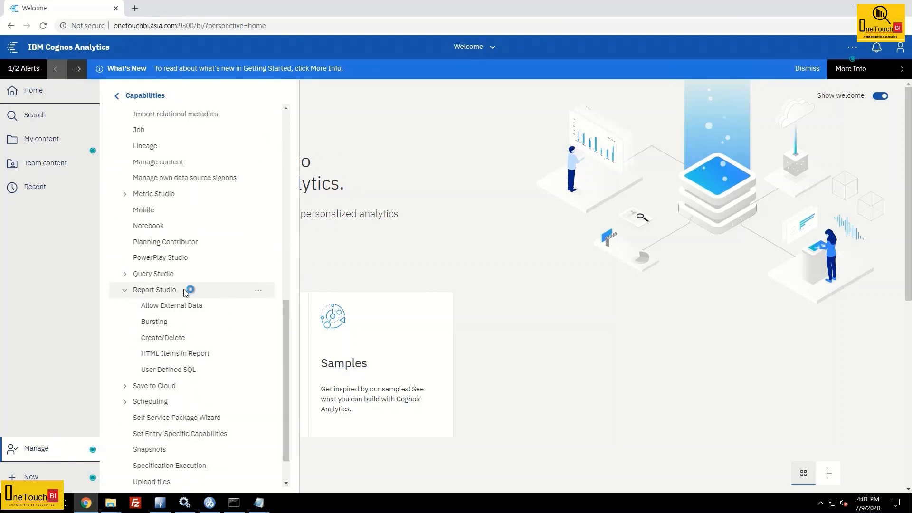
click(259, 293)
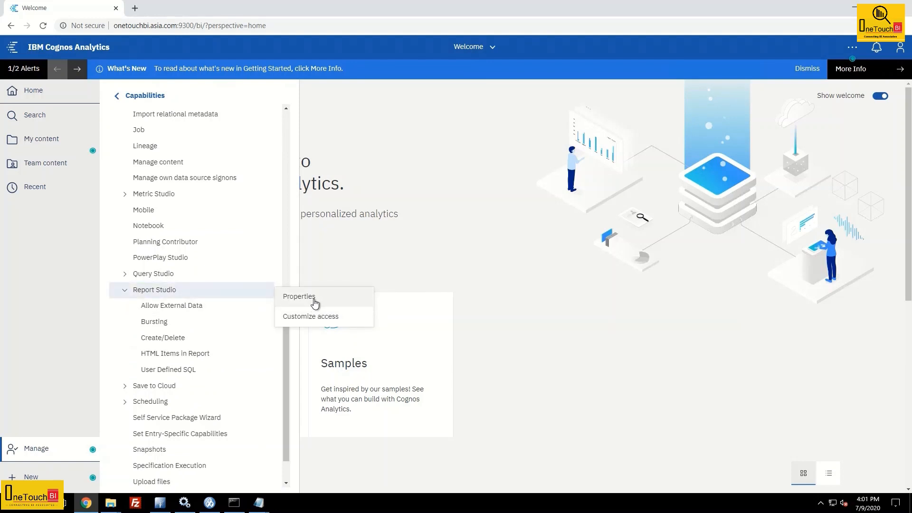
click(318, 317)
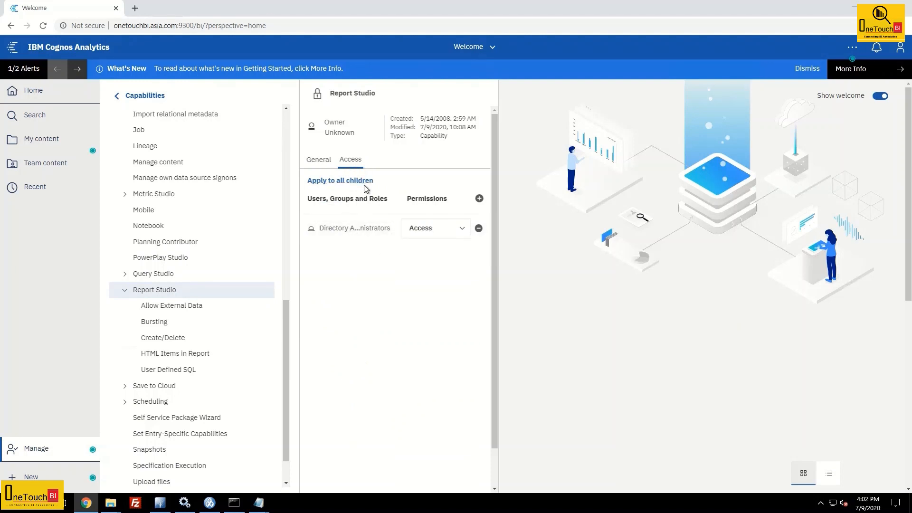
- Add the Customer Admin, Customer Author and Customer SQL Author roles from the Cognos namespace's Customer Roles folder to Report Studio's access list
click(480, 199)
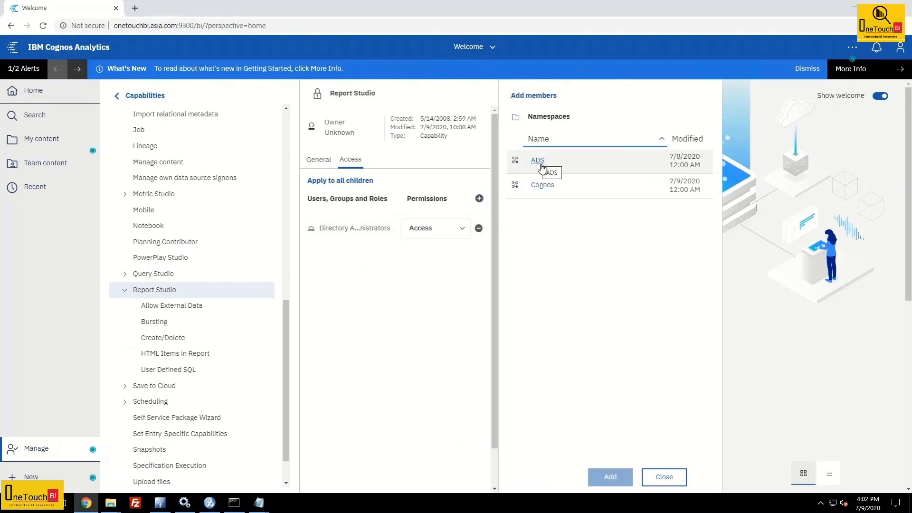
click(545, 186)
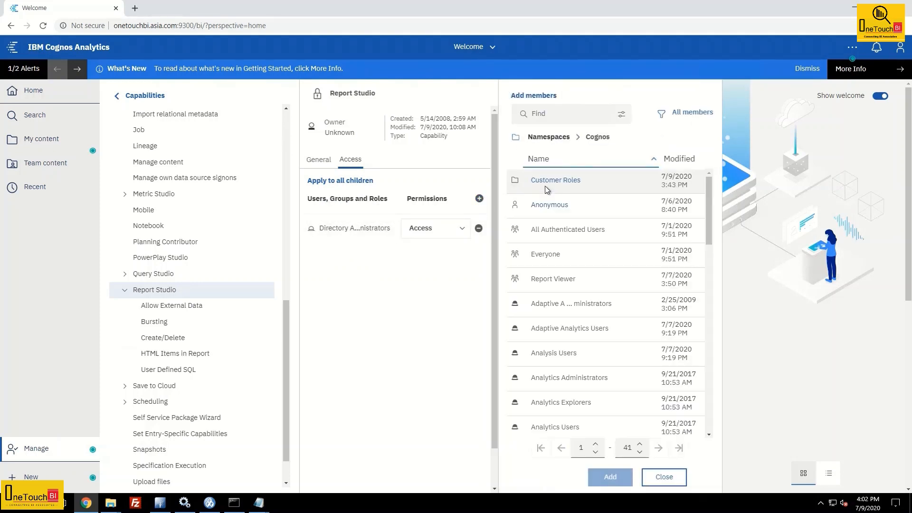
click(558, 182)
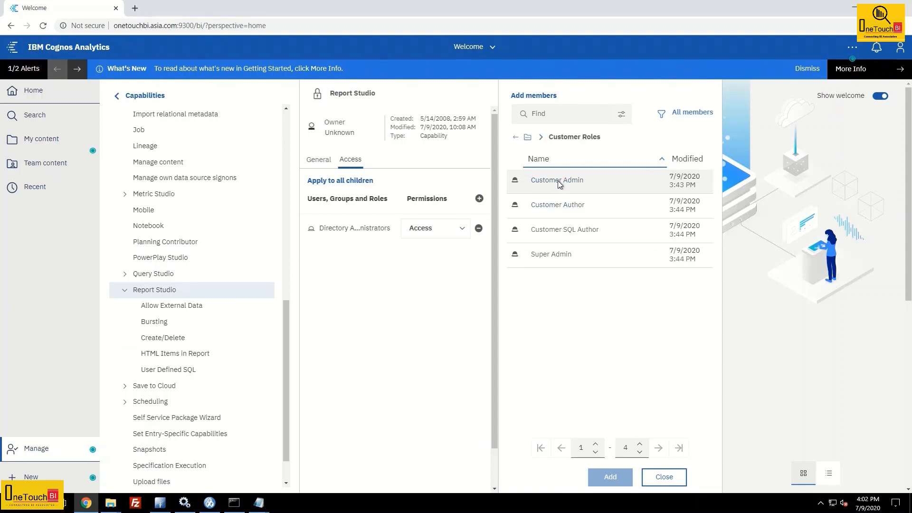
click(576, 184)
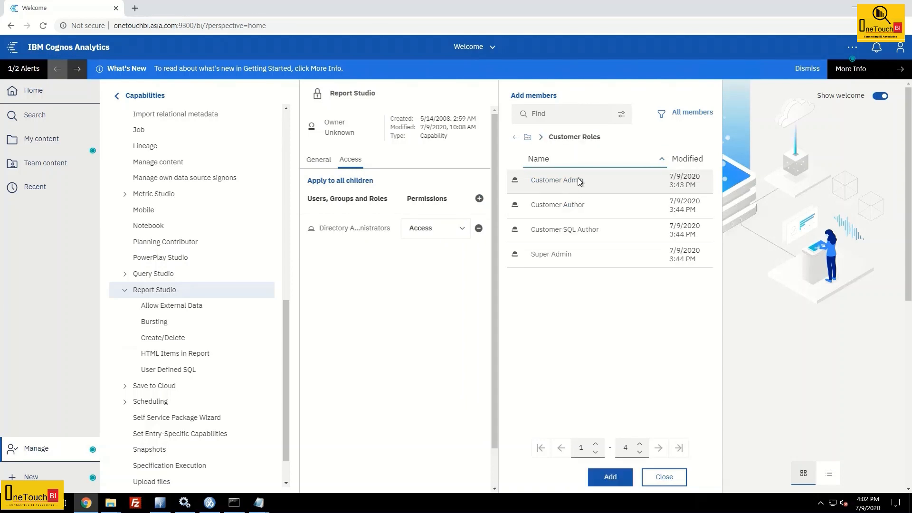
ctrl+click(579, 205)
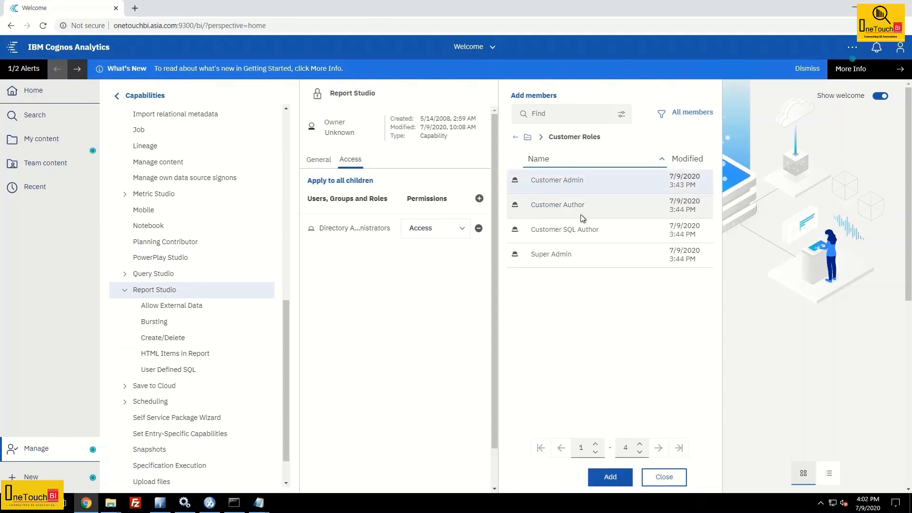
ctrl+click(601, 230)
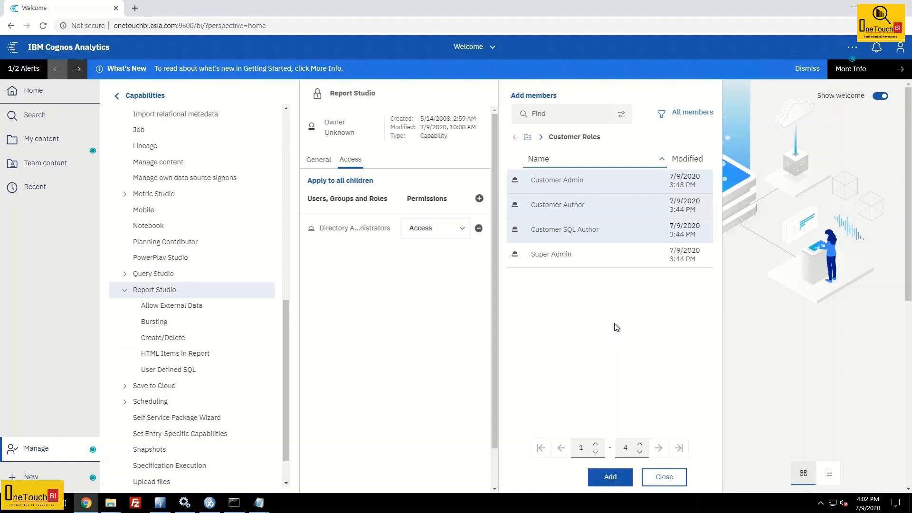
click(613, 478)
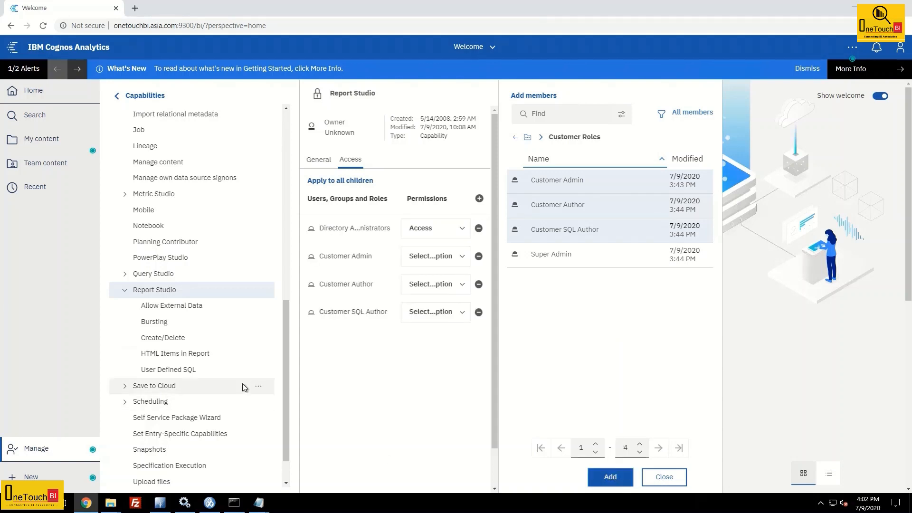
- Give Customer Admin custom Report Studio permissions, granting Read, Write, Execute and Traverse
click(458, 259)
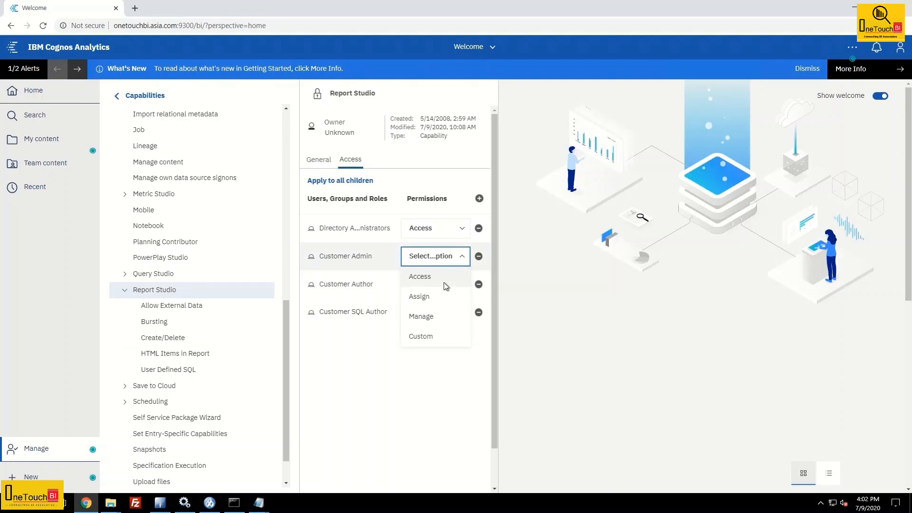
click(423, 338)
click(563, 139)
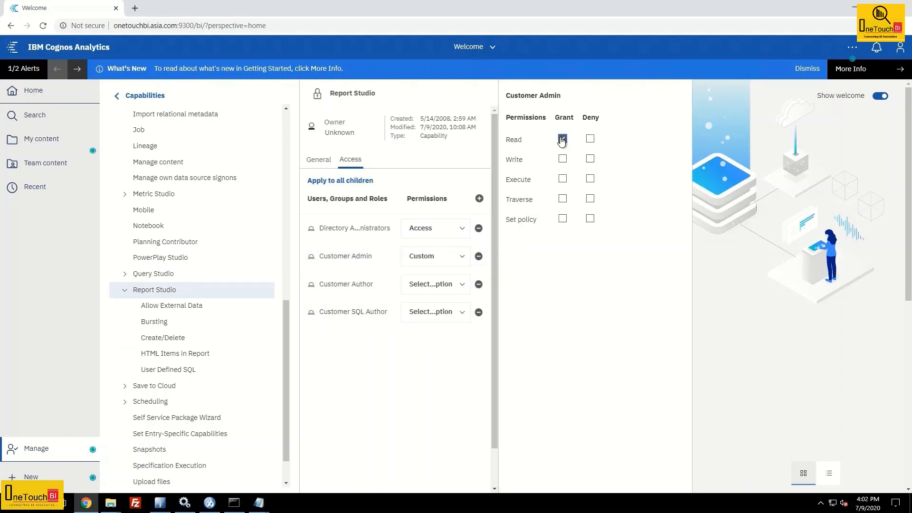
click(563, 158)
click(562, 179)
click(562, 199)
- Give Customer Author custom Report Studio permissions, granting Read, Write, Execute and Traverse
click(457, 285)
click(427, 368)
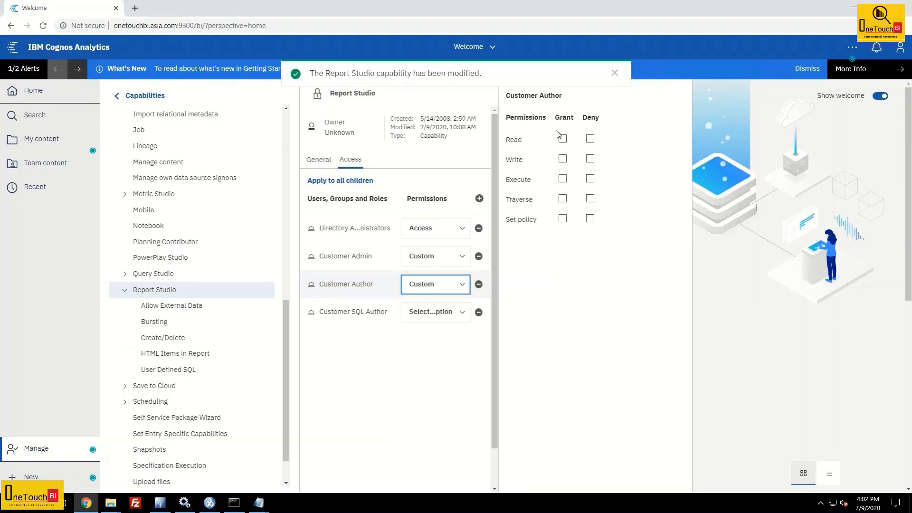
click(562, 138)
click(563, 159)
click(563, 178)
click(563, 199)
- Grant Customer SQL Author custom Read, Write, Execute and Traverse permissions on Report Studio and apply the access settings to all children
click(433, 313)
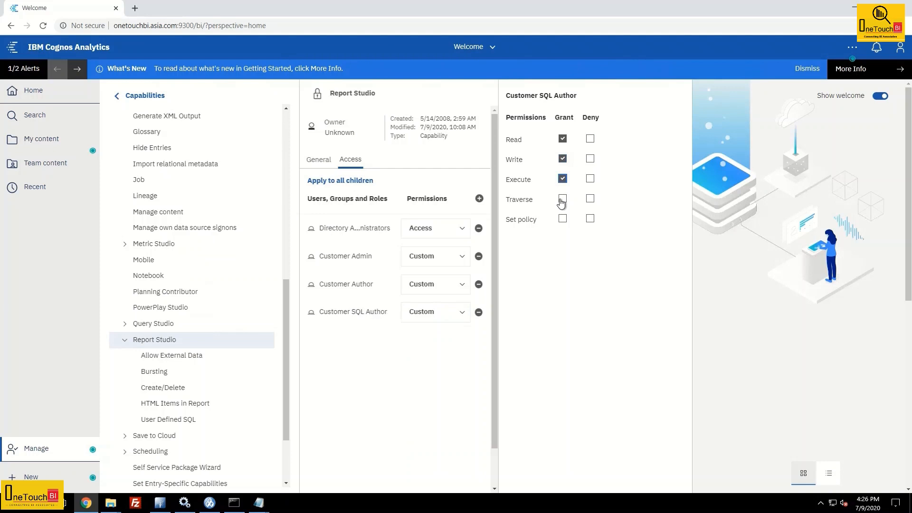
click(563, 199)
click(451, 372)
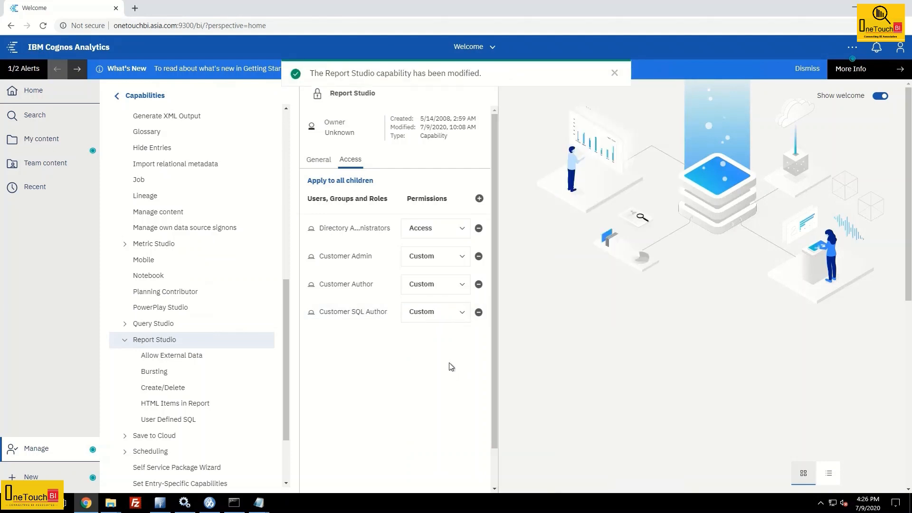
click(341, 183)
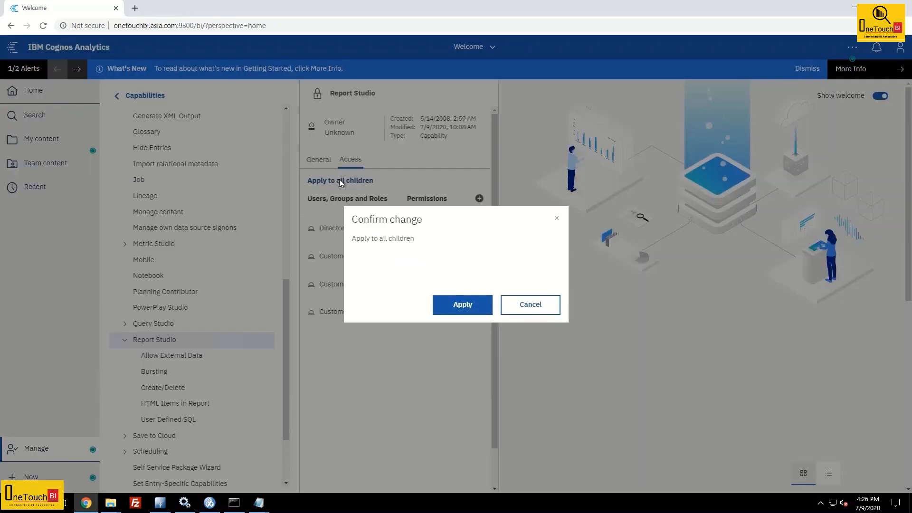
click(465, 304)
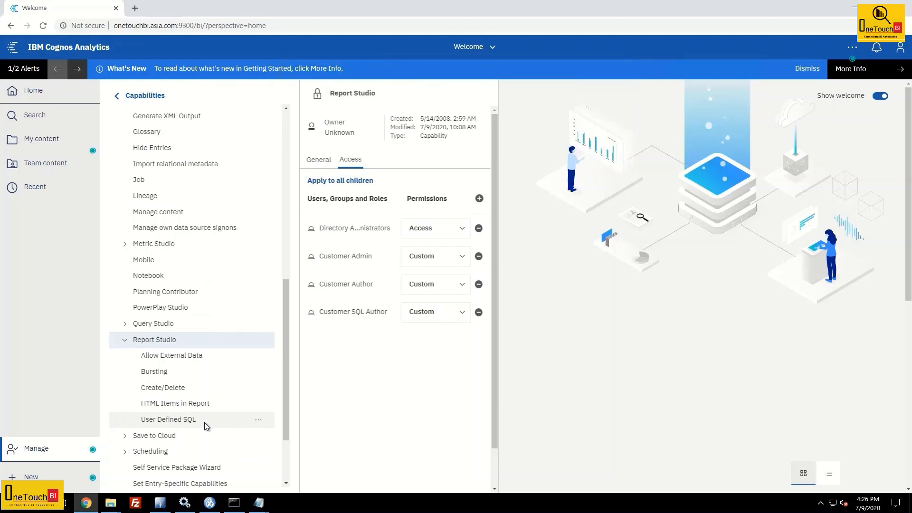
- Override parent access on the User Defined SQL capability and remove Customer Author's granted Execute permission
click(259, 422)
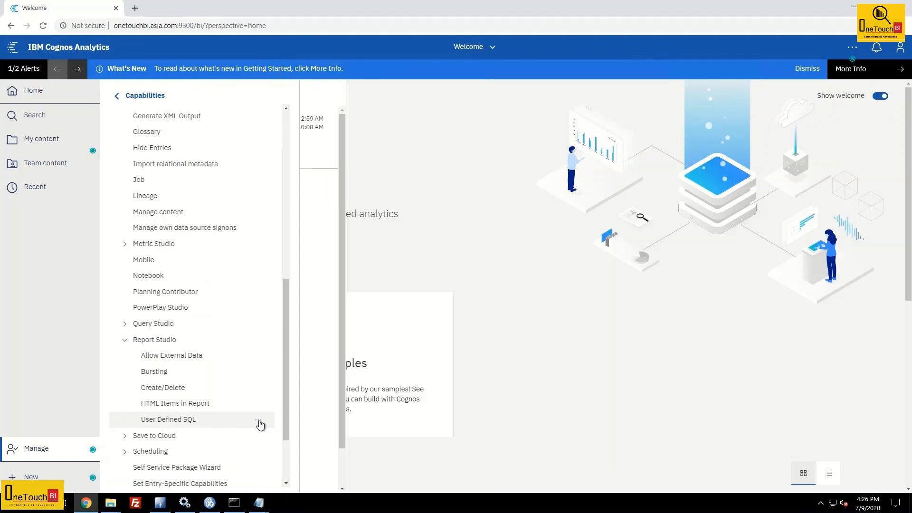
click(315, 447)
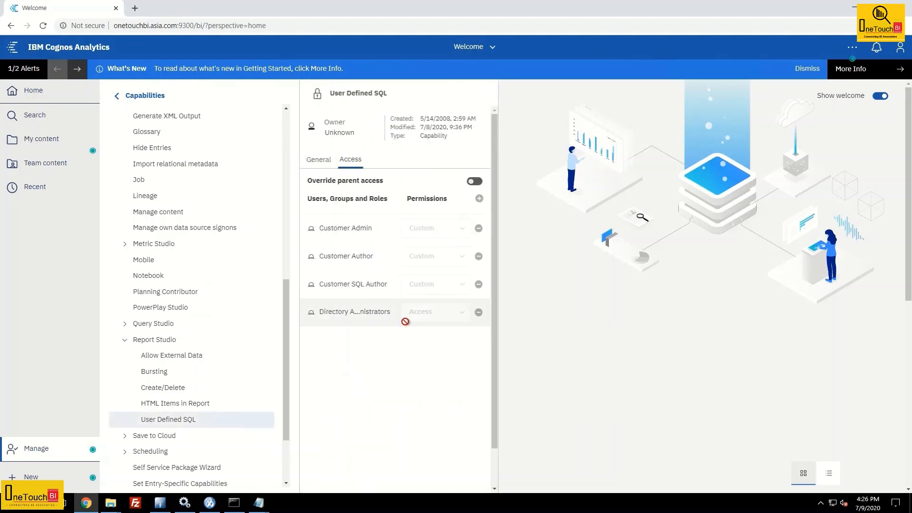
click(475, 183)
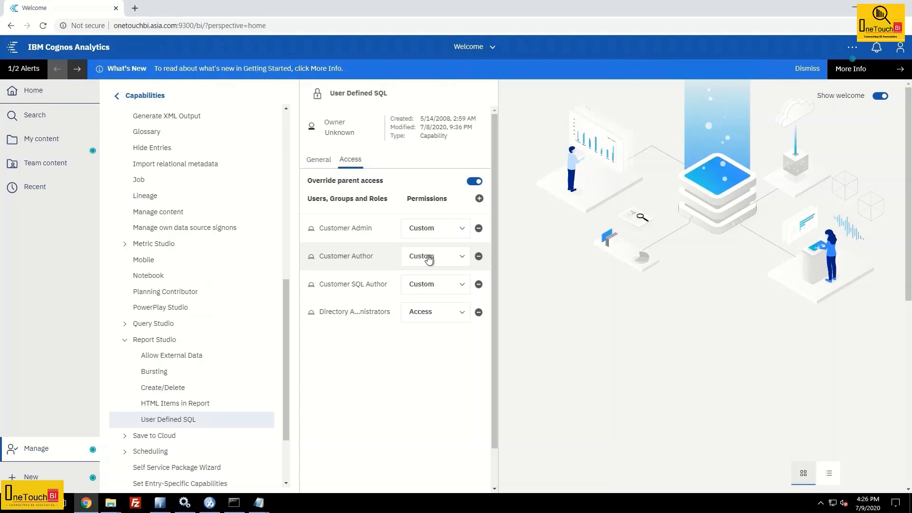
click(429, 257)
click(431, 335)
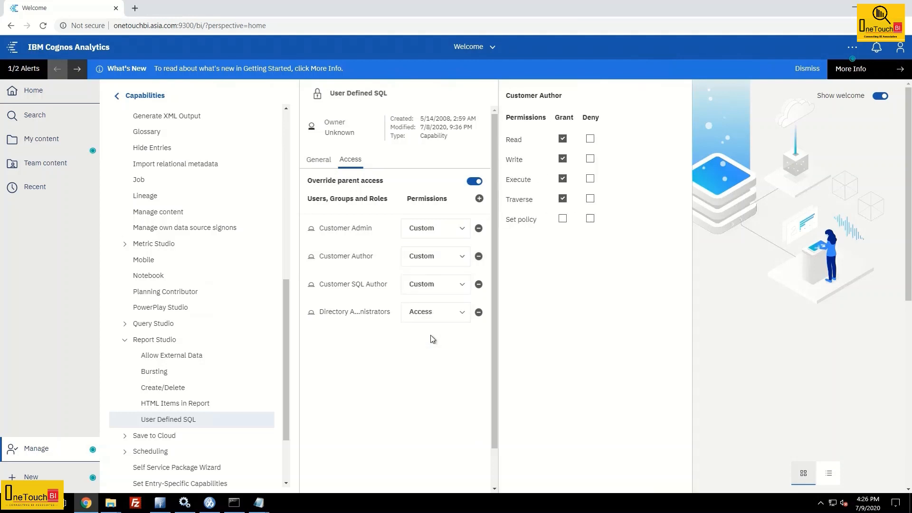
click(563, 179)
click(416, 365)
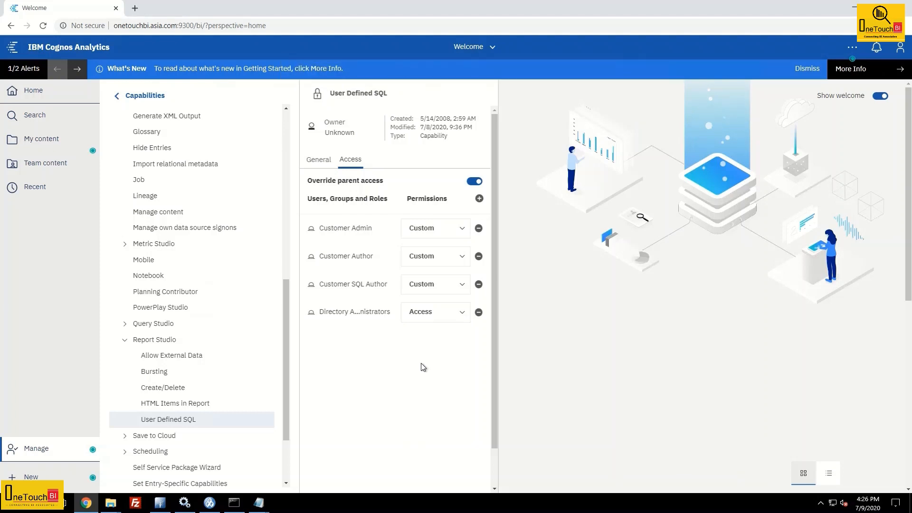
click(658, 320)
- Sign out, then sign in to the ADS namespace with the custom admin account's saved user ID and password
click(901, 48)
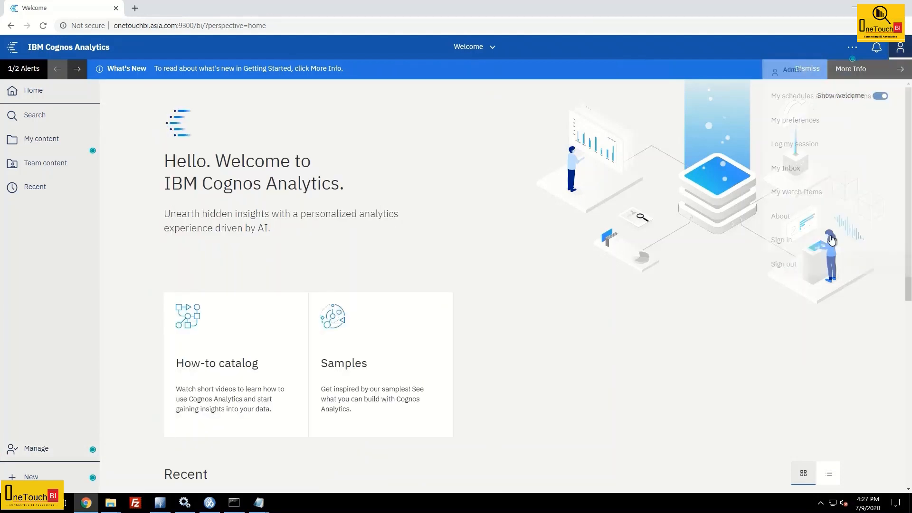
click(783, 264)
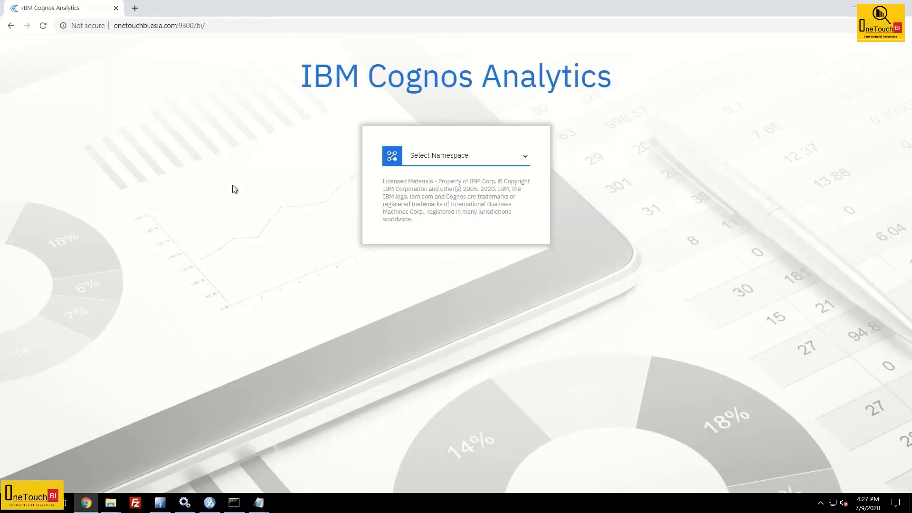
click(460, 158)
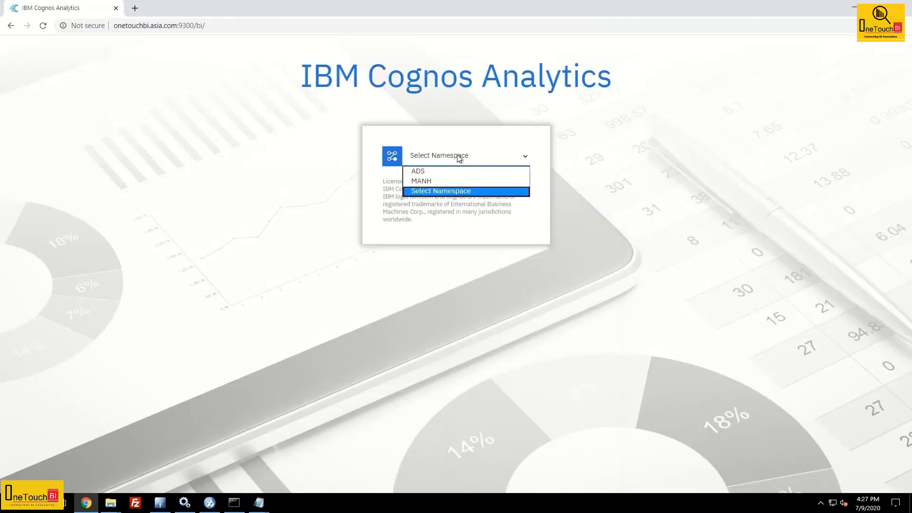
click(440, 172)
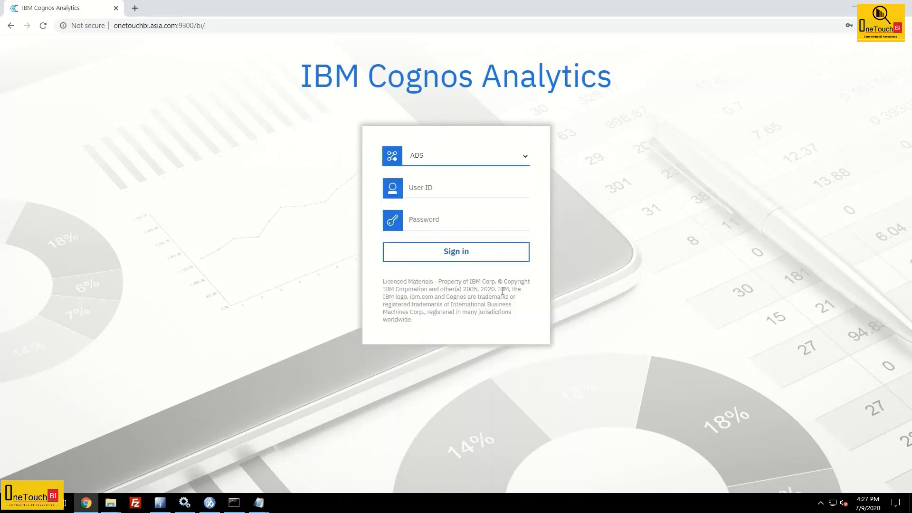
click(441, 184)
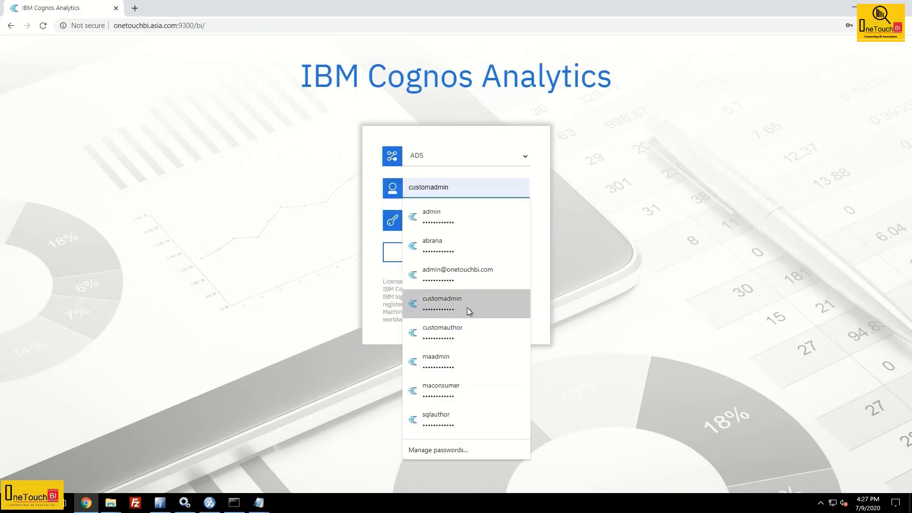
click(453, 302)
click(457, 252)
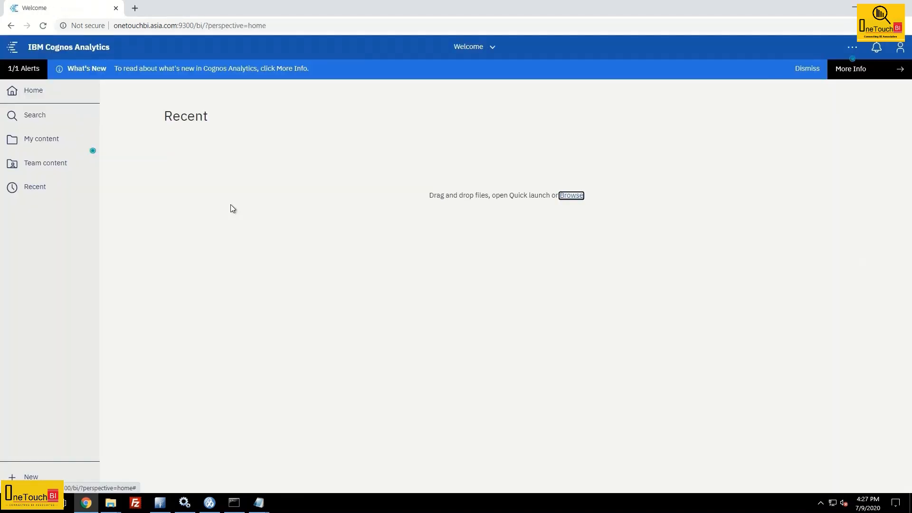
- Run the TestSQL report from the Audit Reports folder in Customer Content as the custom admin, then close it
click(52, 165)
click(162, 138)
click(149, 111)
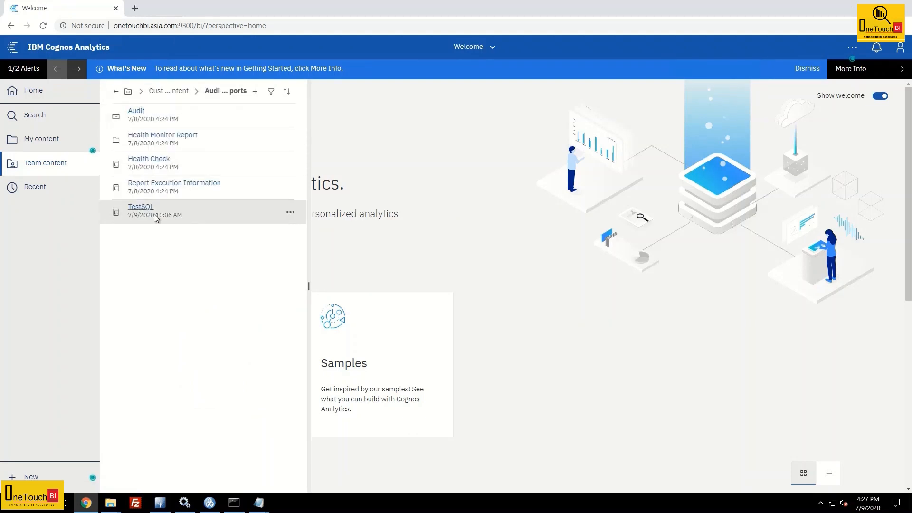
click(141, 208)
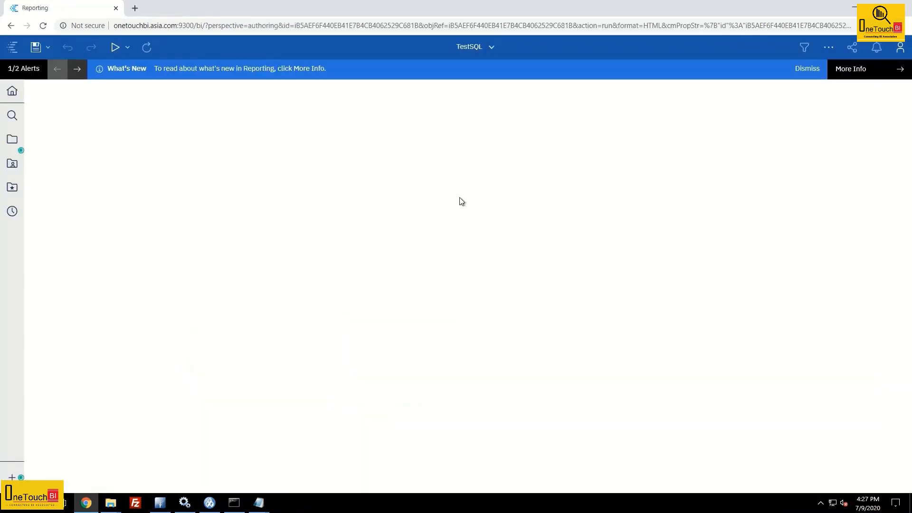
click(504, 47)
click(575, 95)
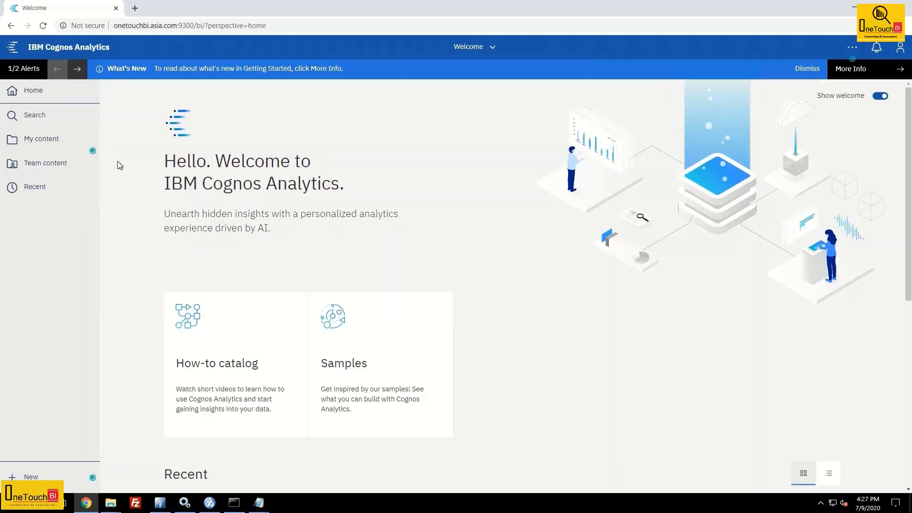
- Check the actions available to the custom admin for the TestSQL report, including Edit report
click(50, 164)
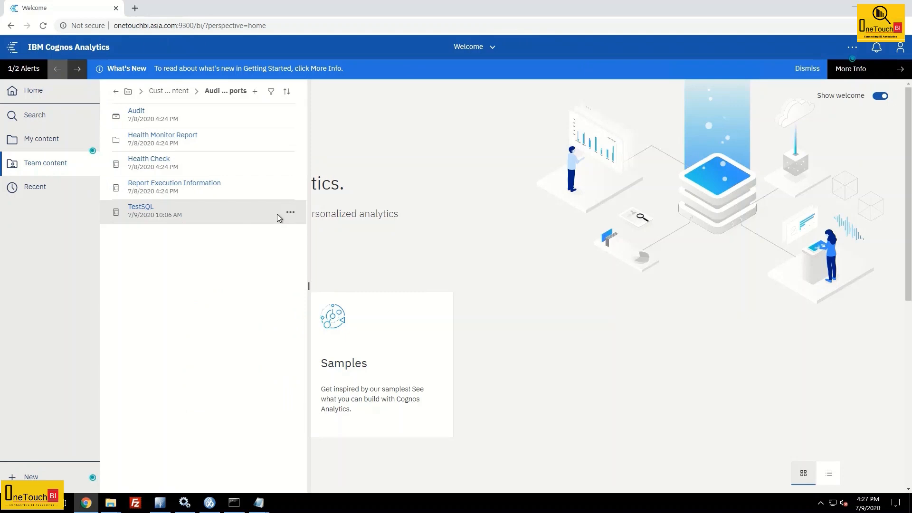
click(290, 213)
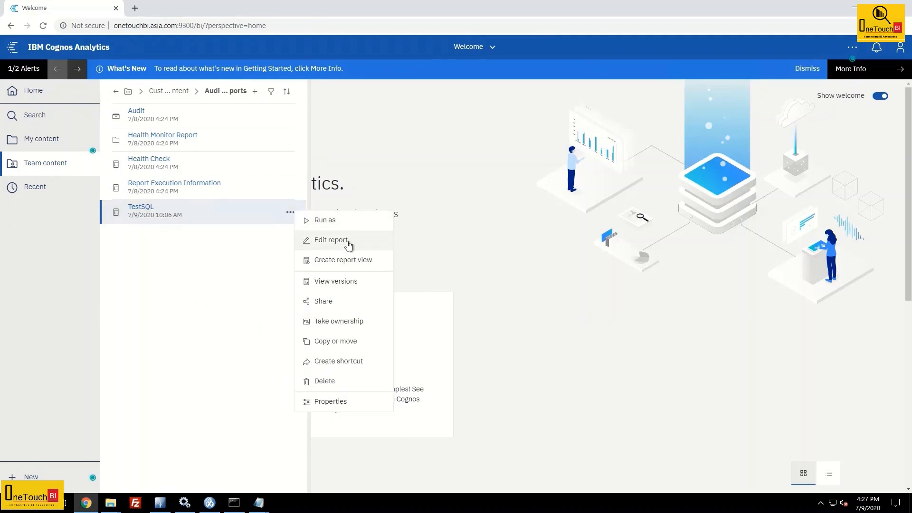
click(479, 242)
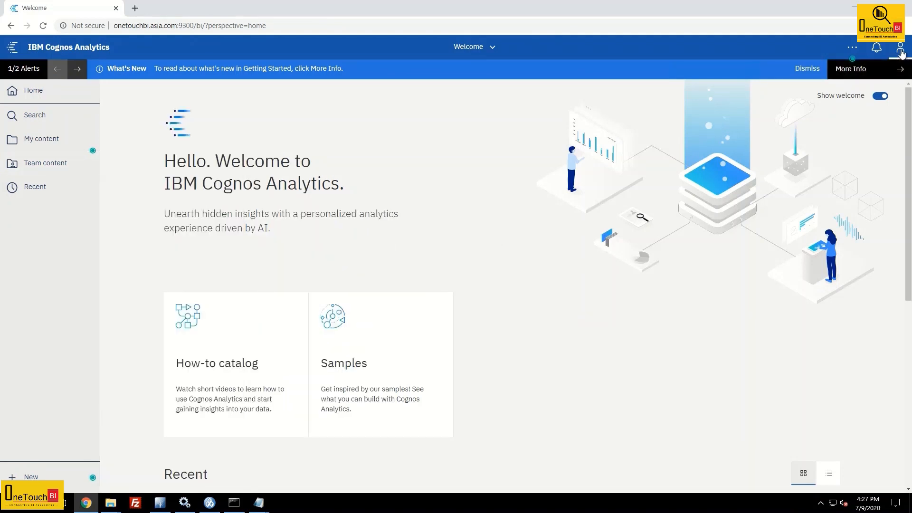
- Sign out, then sign in to the ADS namespace with the SQL author account's saved user ID and password
click(901, 51)
click(794, 264)
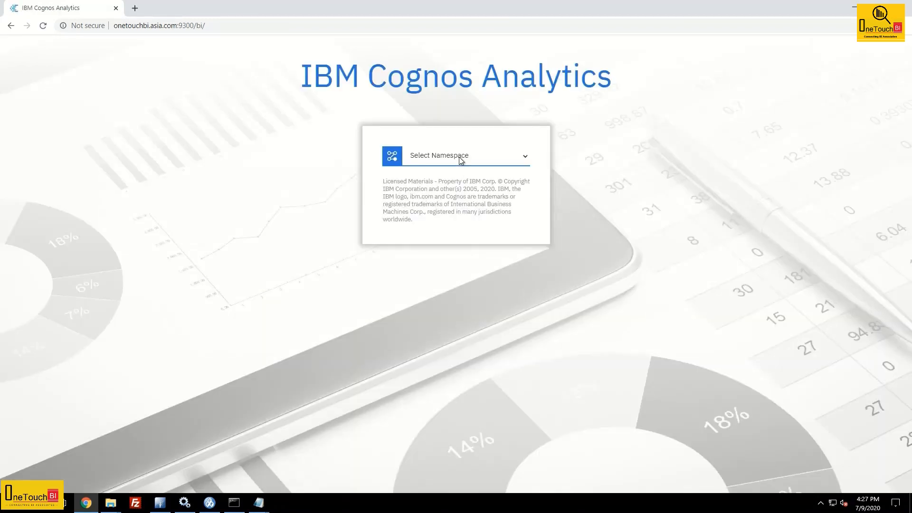
click(459, 160)
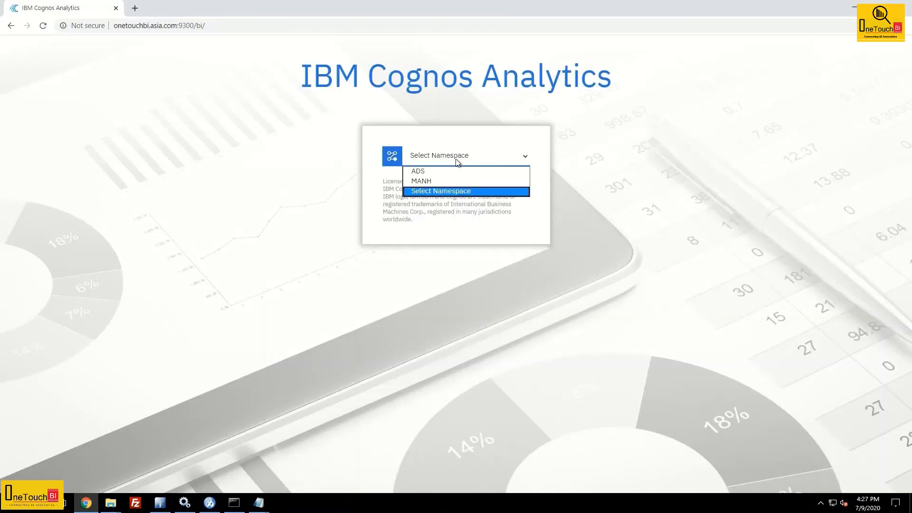
click(436, 172)
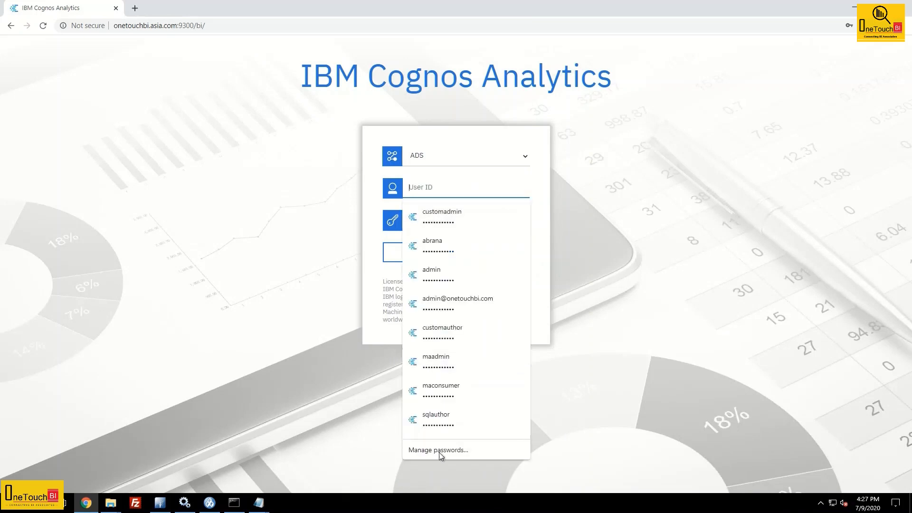
click(444, 421)
click(450, 253)
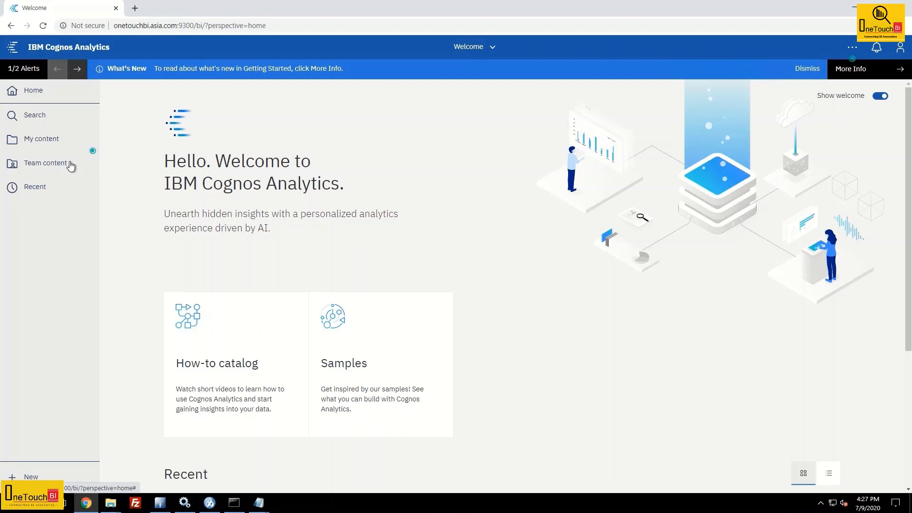
- Run TestSQL from Customer Content's Audit Reports folder as the SQL author, then close the report
click(70, 164)
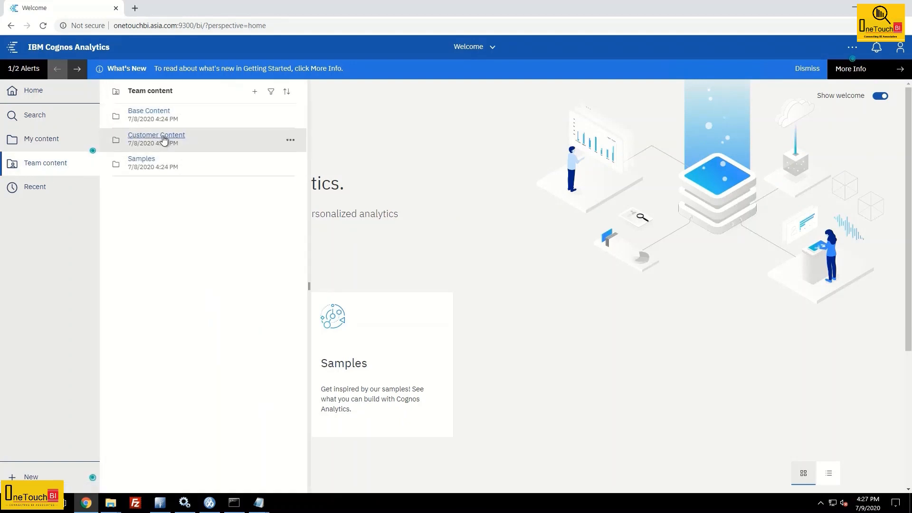
click(163, 138)
click(156, 116)
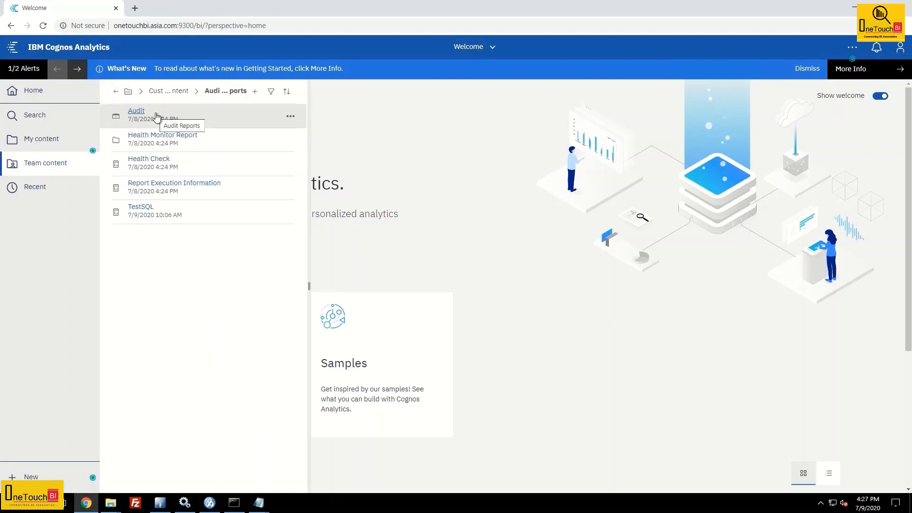
click(136, 207)
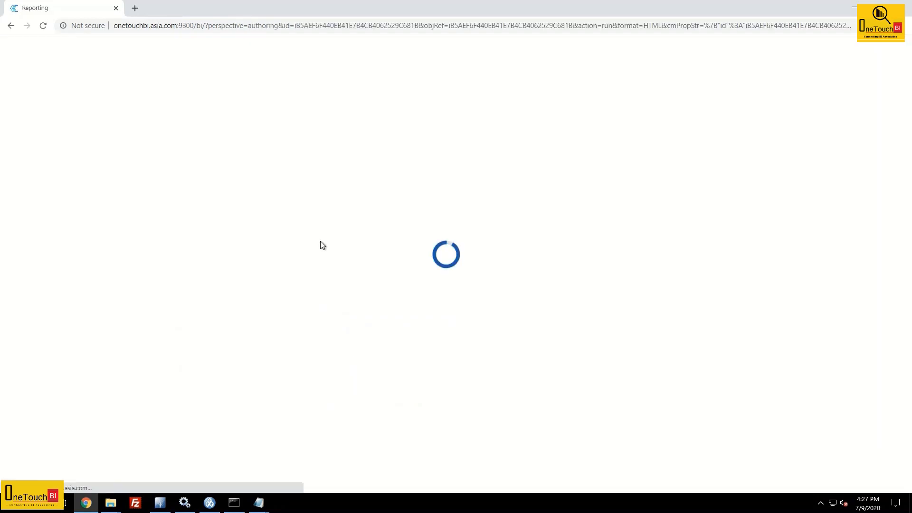
click(503, 46)
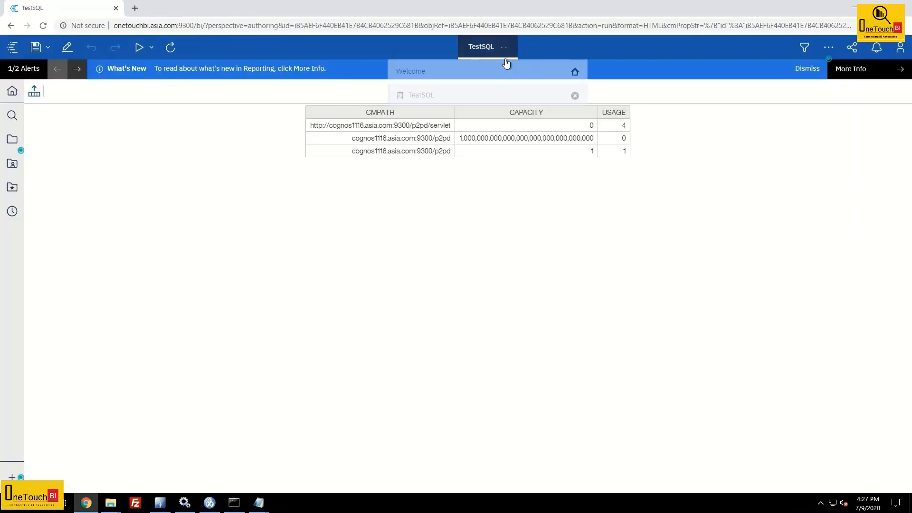
click(573, 97)
- Check the actions available to the SQL author for the TestSQL report in Team content
click(56, 167)
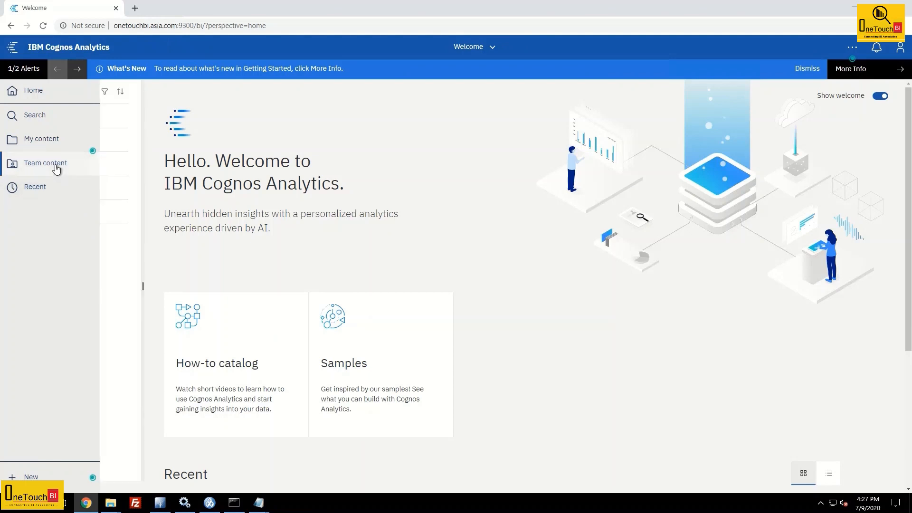
click(289, 213)
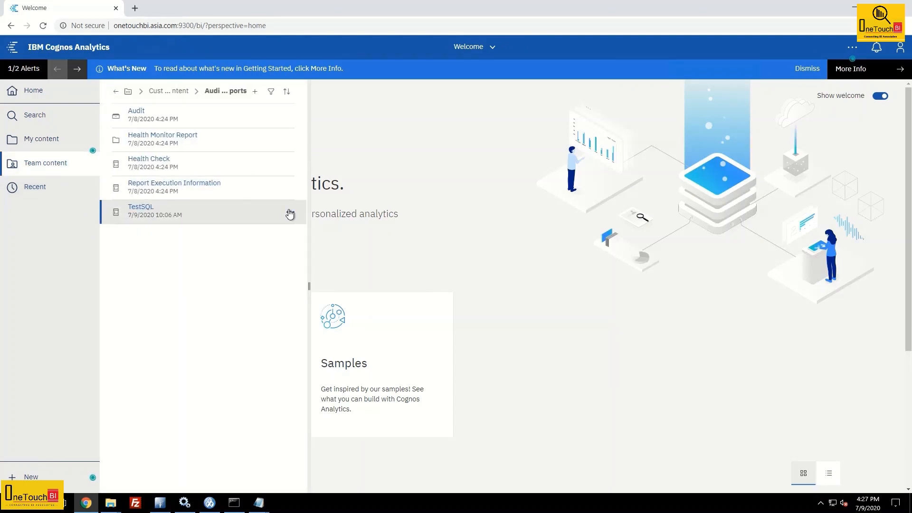
click(157, 302)
- Sign out, then sign in to the ADS namespace with the custom author account's saved user ID and password
click(900, 47)
click(879, 68)
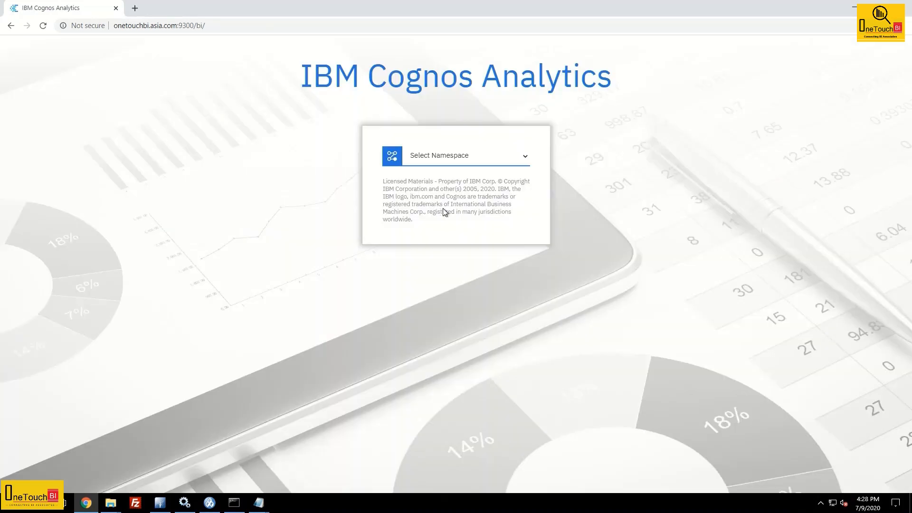
click(478, 155)
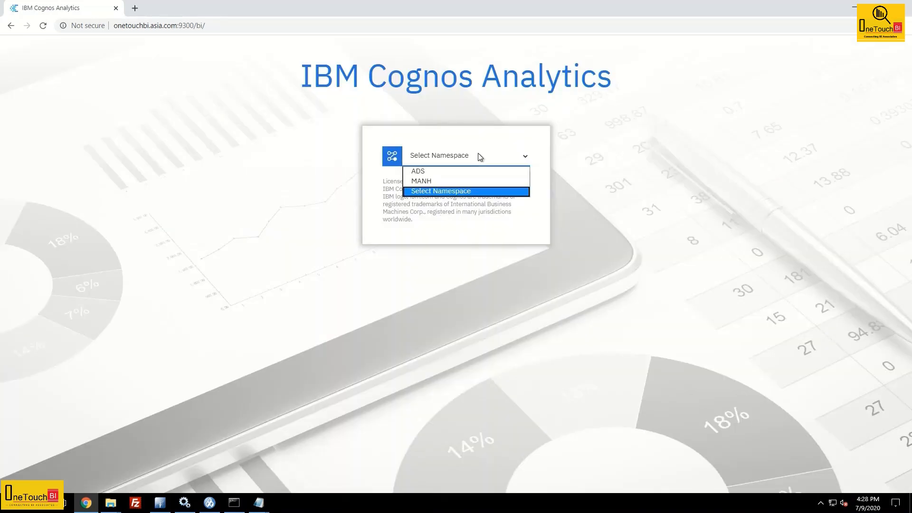
click(448, 184)
click(448, 160)
click(433, 171)
click(435, 186)
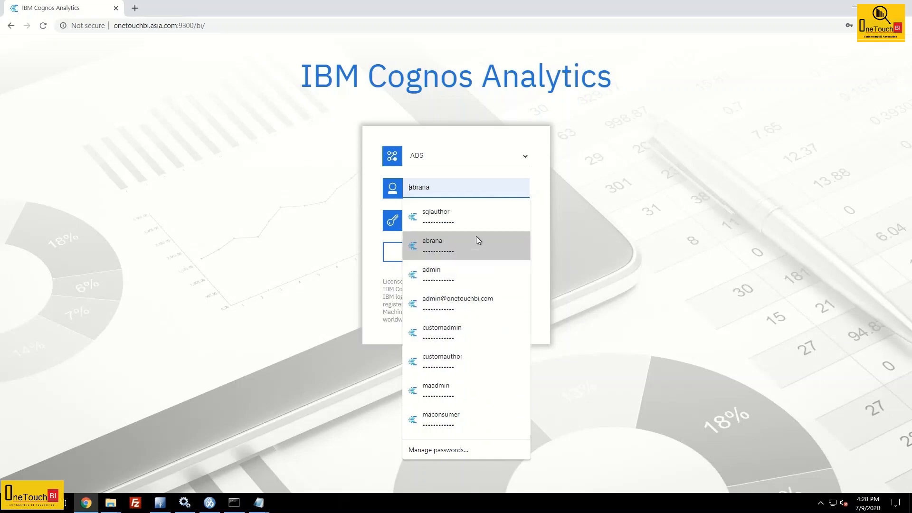
click(463, 360)
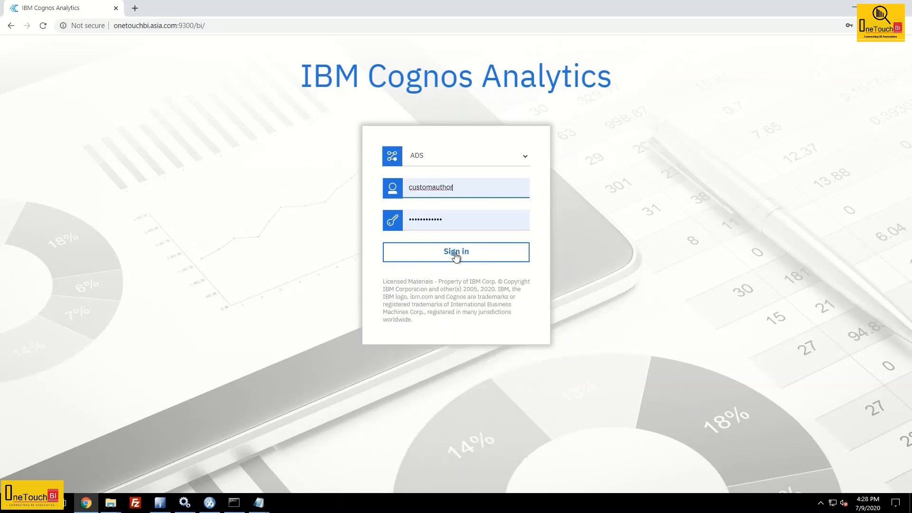
click(457, 251)
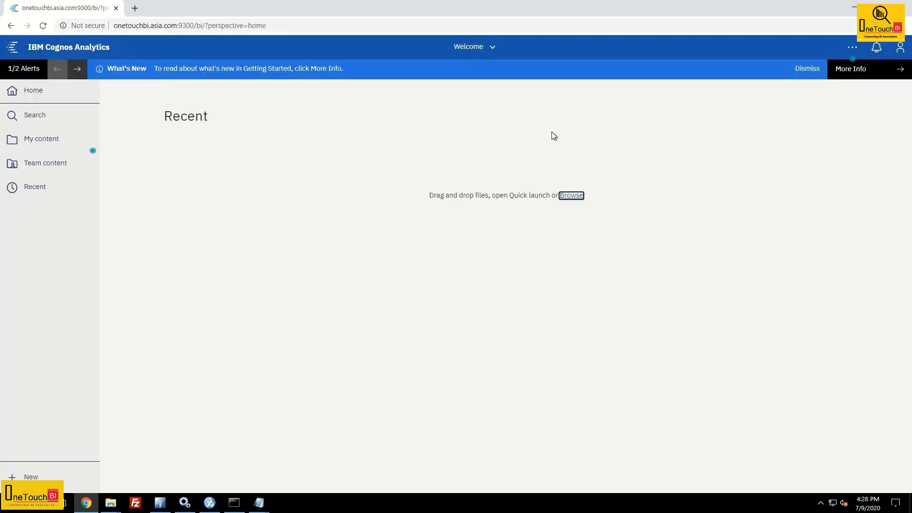
- Try to run the TestSQL report from Customer Content's Audit Reports folder as the custom author
click(57, 167)
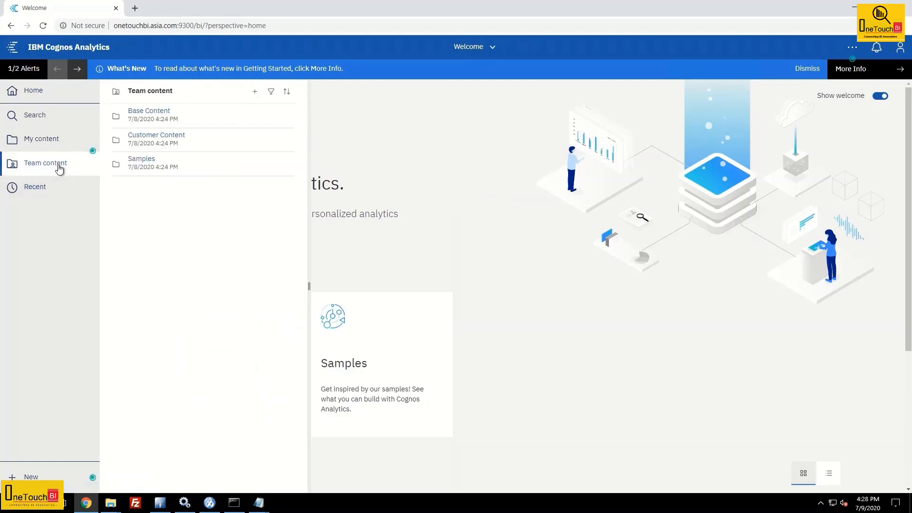
click(169, 137)
click(144, 113)
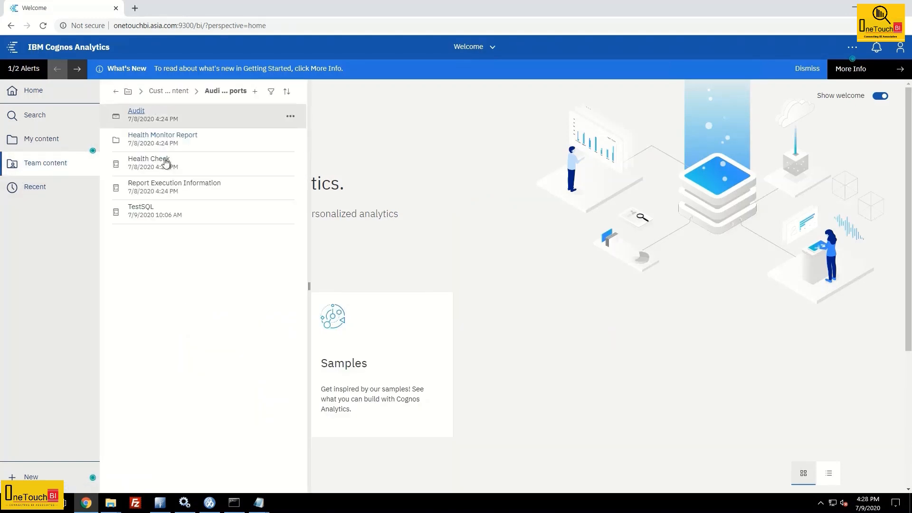
click(141, 207)
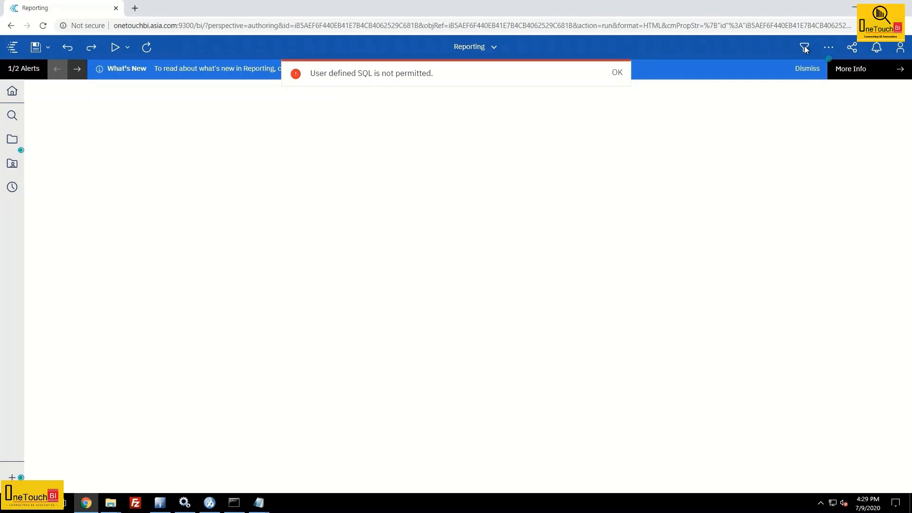
- Sign out, then sign in to the ADS namespace with the custom admin account's saved user ID and password
click(901, 47)
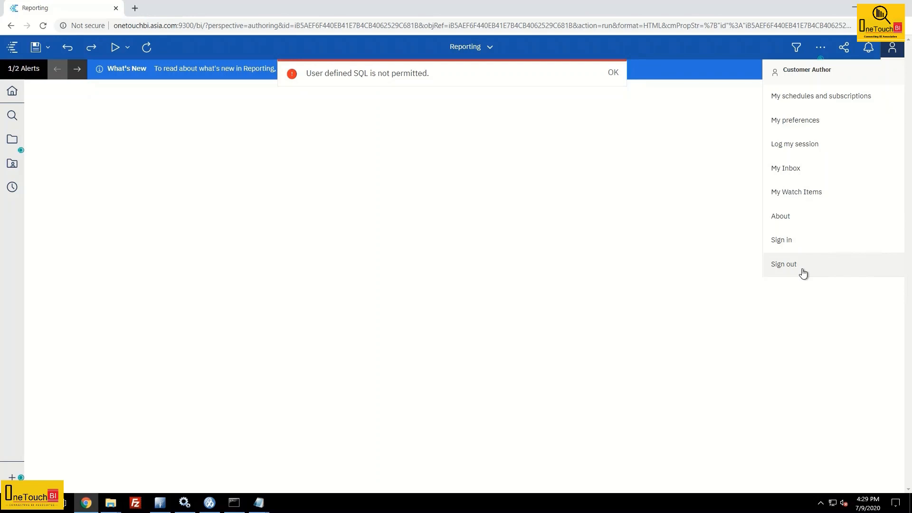
click(805, 268)
click(454, 159)
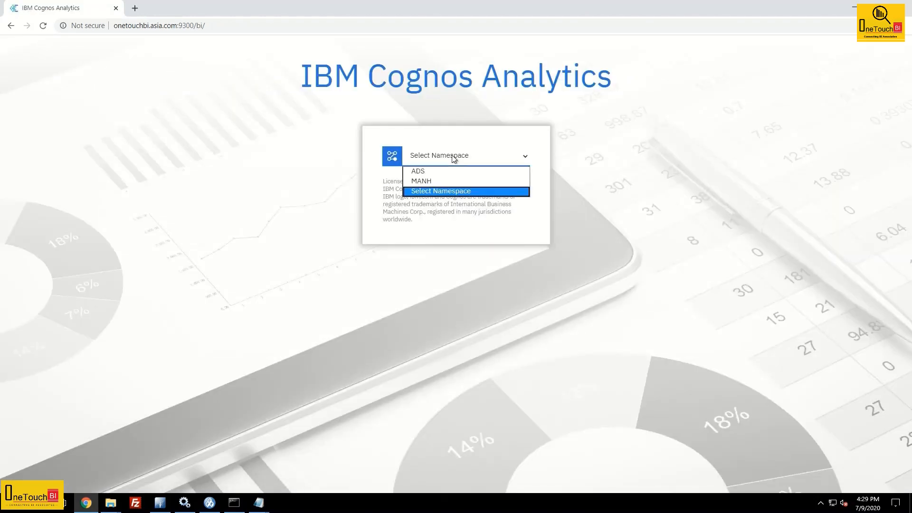
click(441, 172)
click(441, 189)
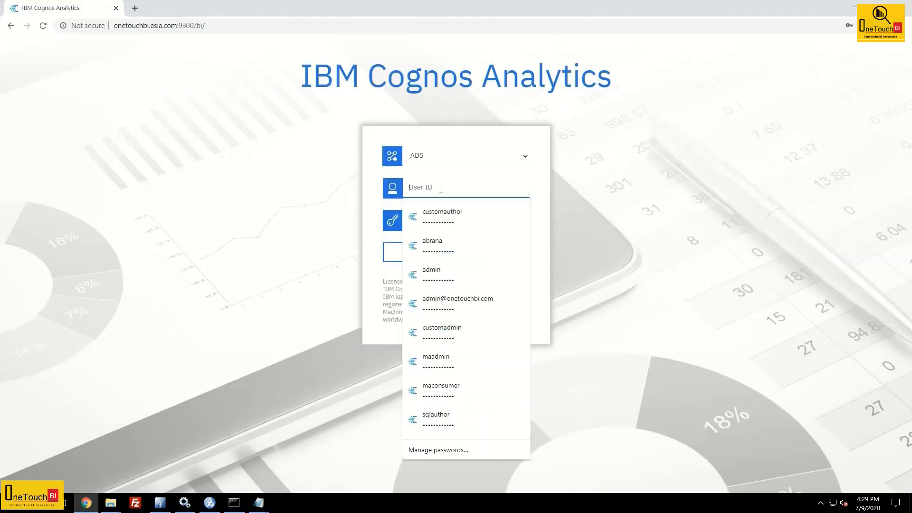
click(443, 331)
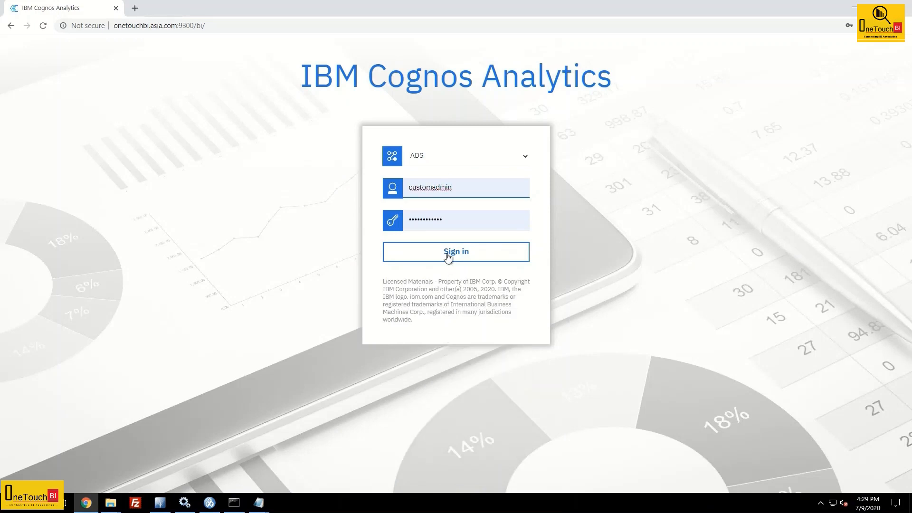
click(448, 255)
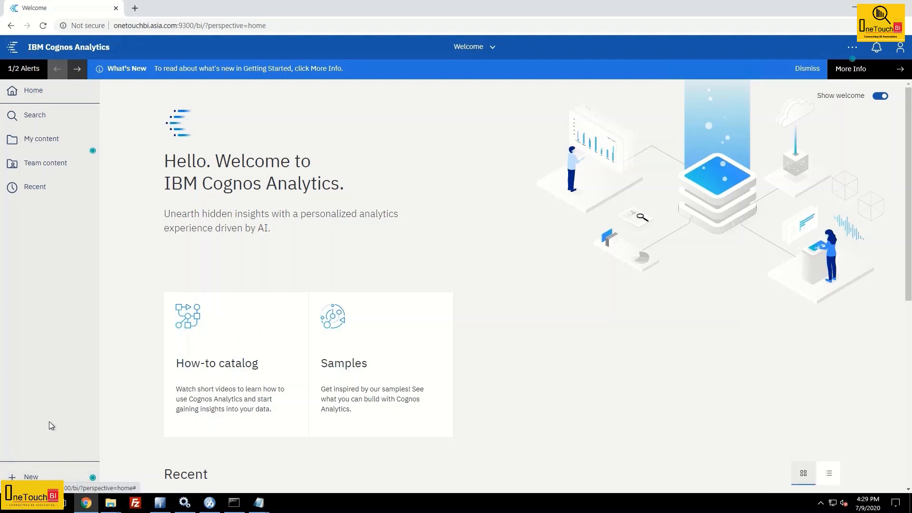
- Sign out of the custom admin account, then sign in to the ADS namespace with the main administrator's saved user ID and password
click(900, 47)
click(800, 261)
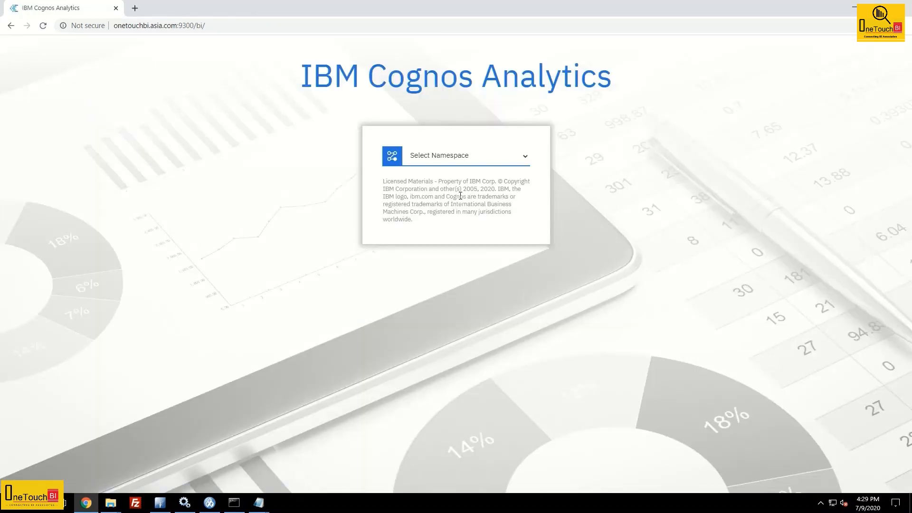
click(456, 156)
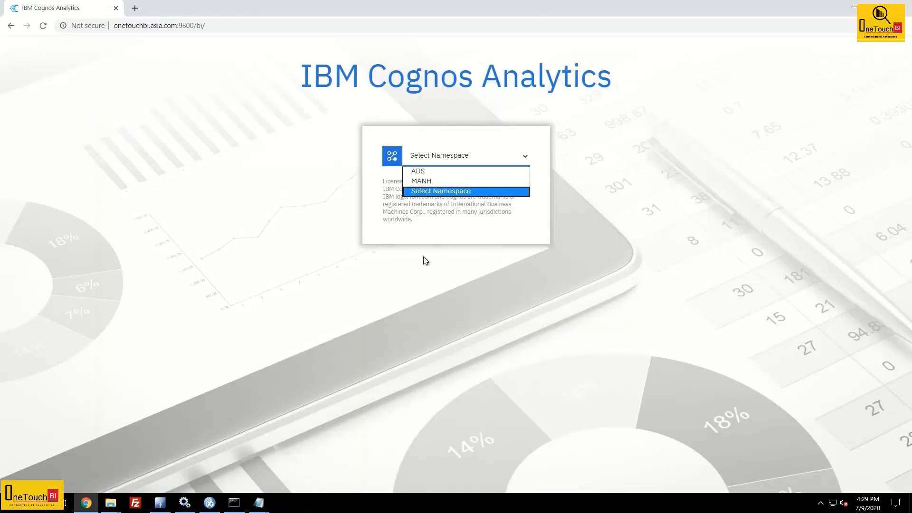
click(430, 171)
click(430, 187)
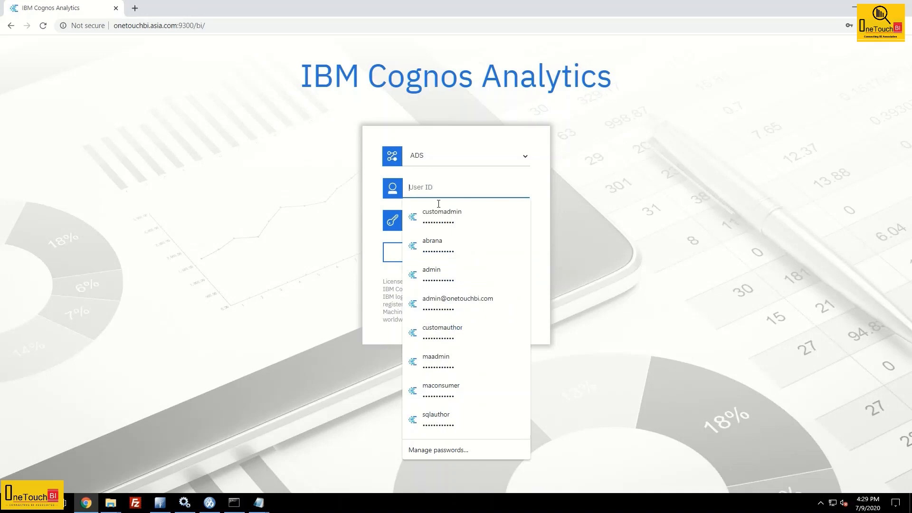
click(448, 275)
click(452, 252)
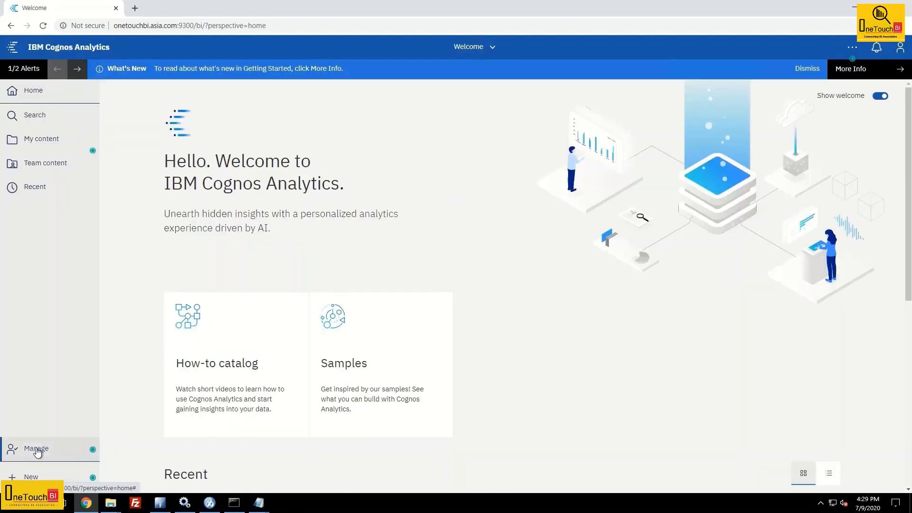
- Add the Customer Admin role from the Cognos namespace's Customer Roles folder to the access list of the Administration capability
click(38, 449)
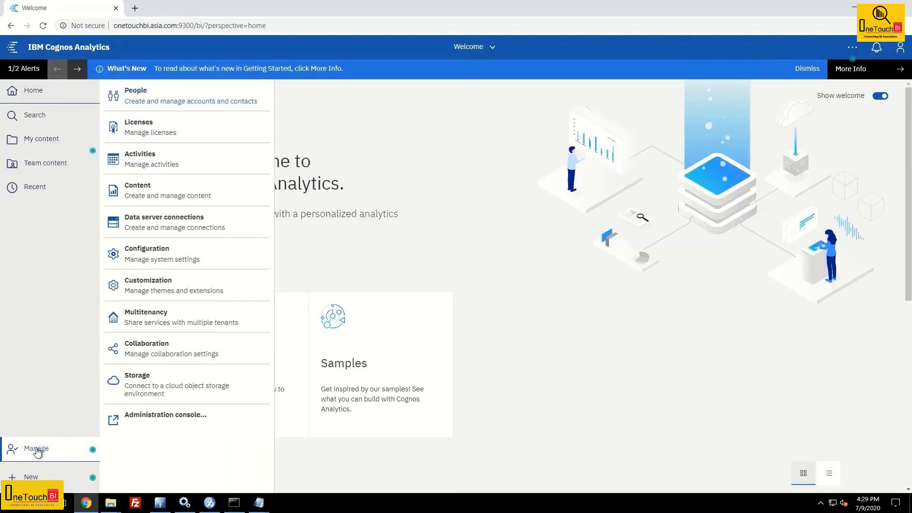
click(139, 92)
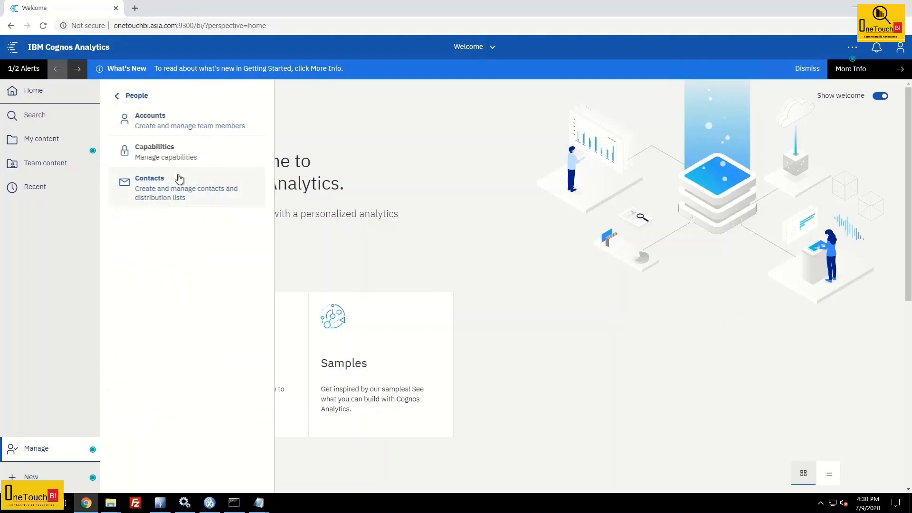
click(159, 152)
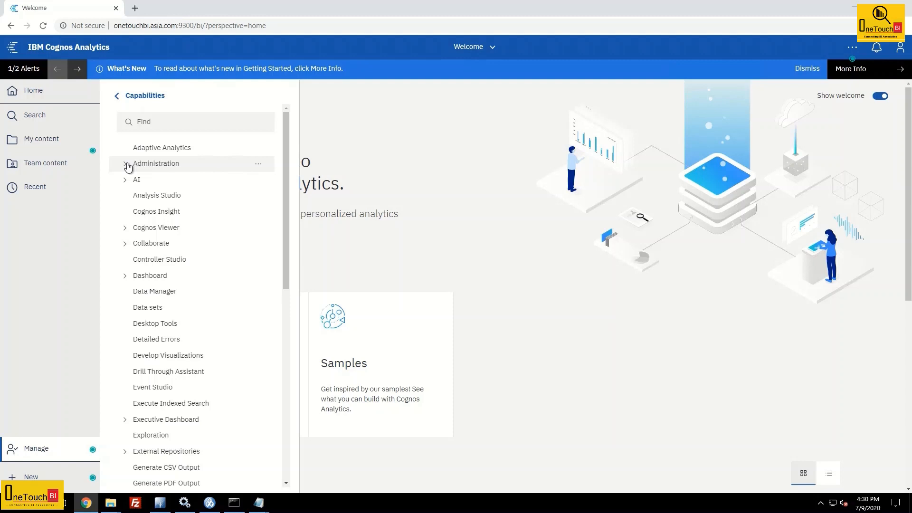
click(259, 168)
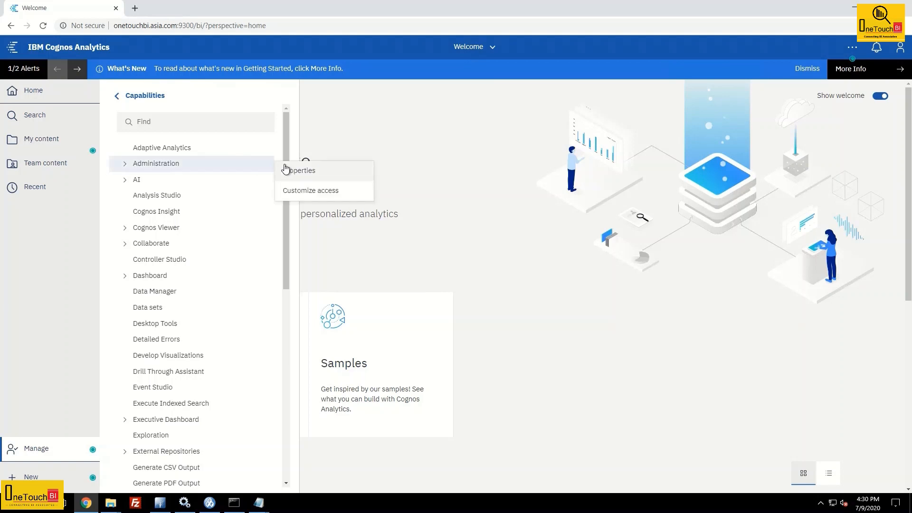
click(325, 191)
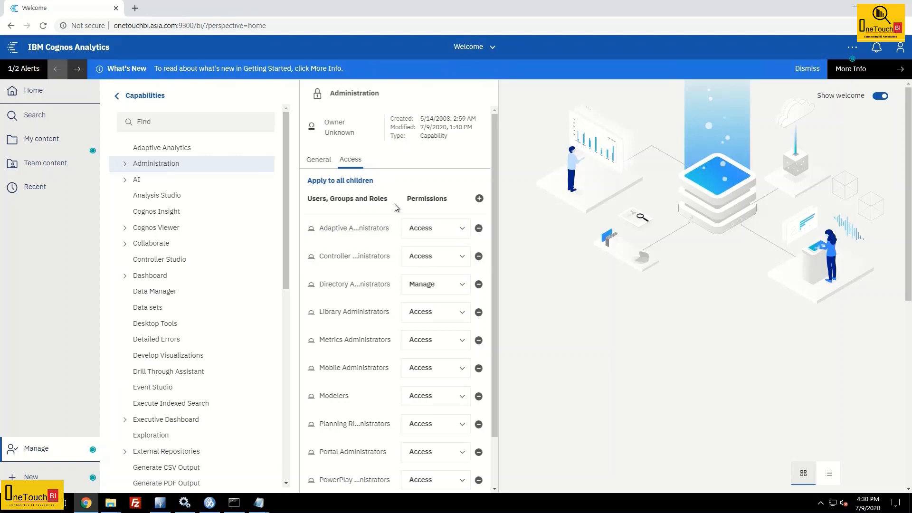
click(480, 200)
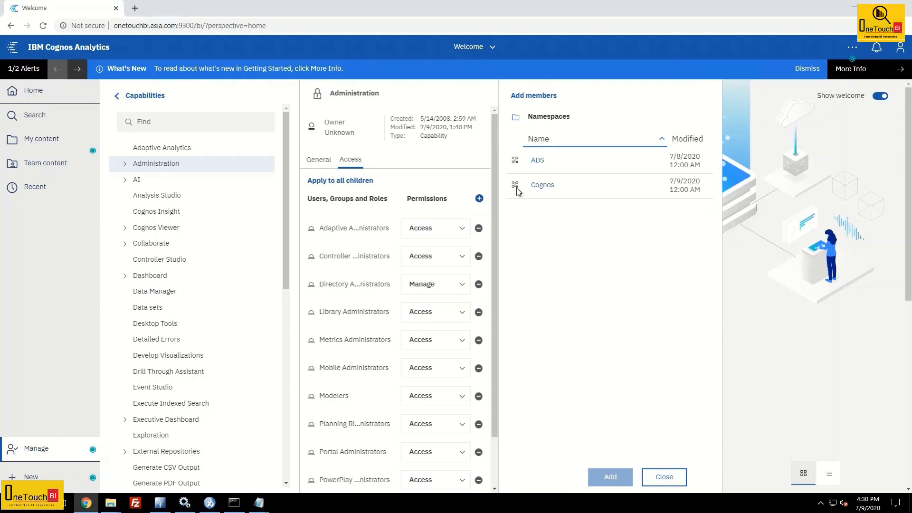
click(540, 186)
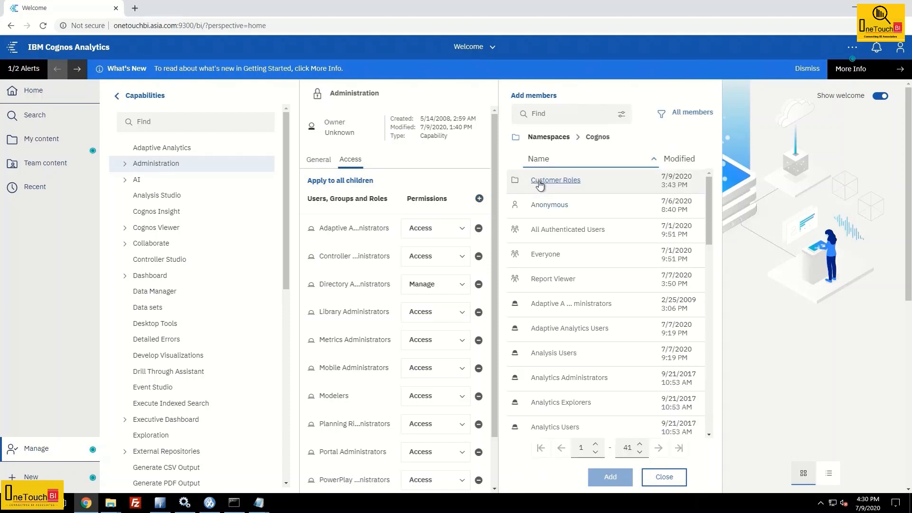
click(554, 182)
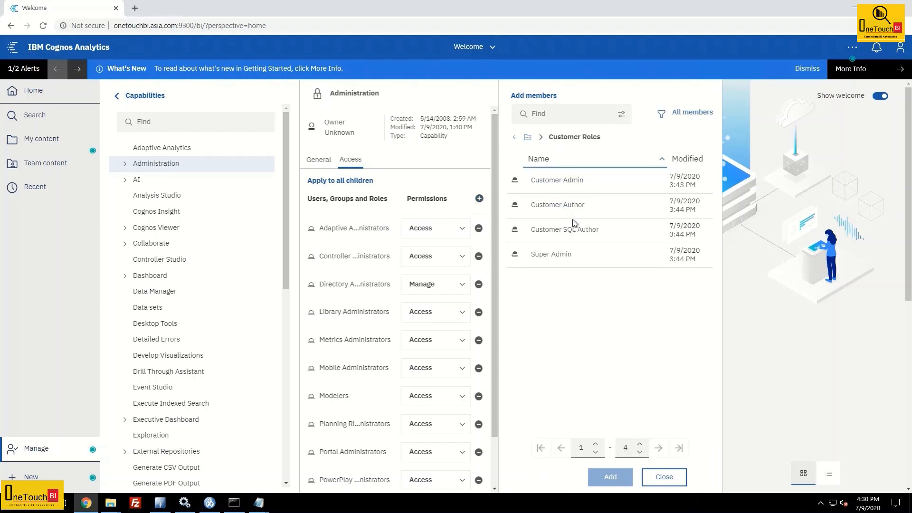
click(577, 188)
click(618, 480)
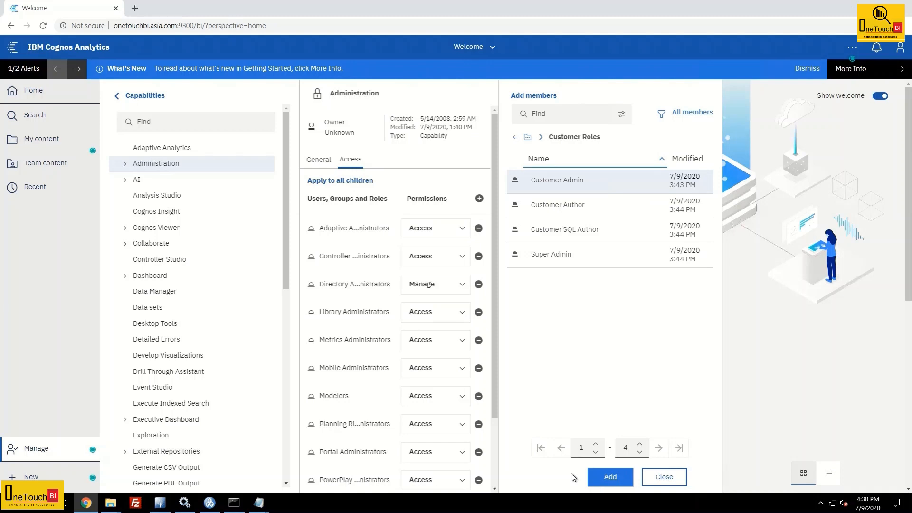
- Give Customer Admin custom permissions on the Administration capability, granting Read, Write, Execute, Traverse and Set policy
scroll(412, 414, down, 2)
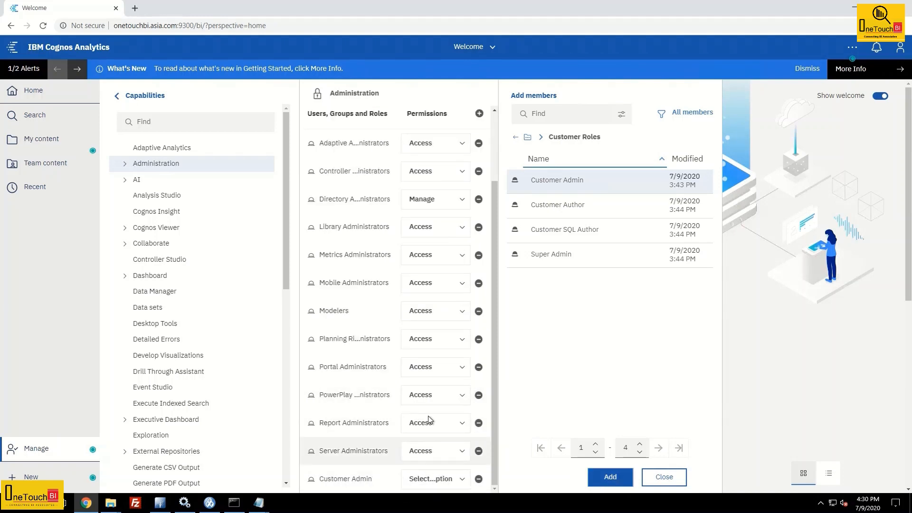
click(458, 484)
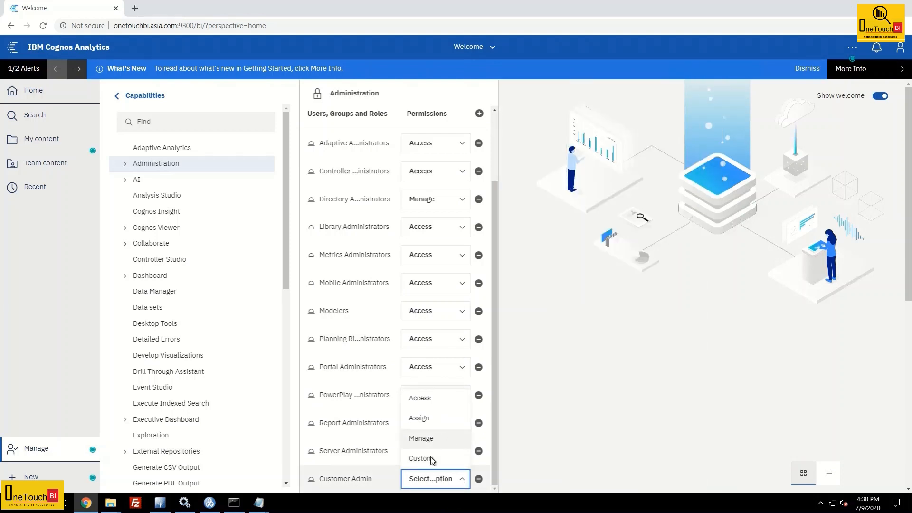
click(422, 458)
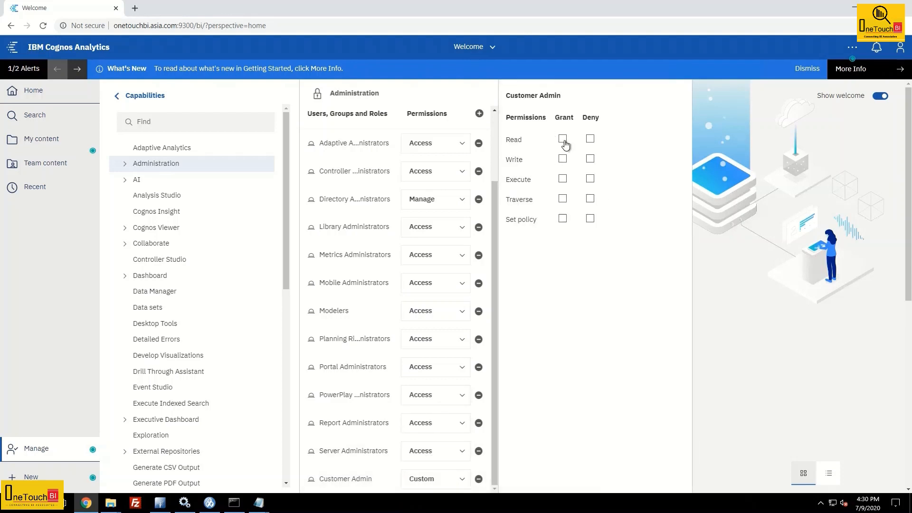
click(563, 139)
click(564, 160)
click(564, 179)
click(562, 201)
click(563, 220)
scroll(495, 124, up, 2)
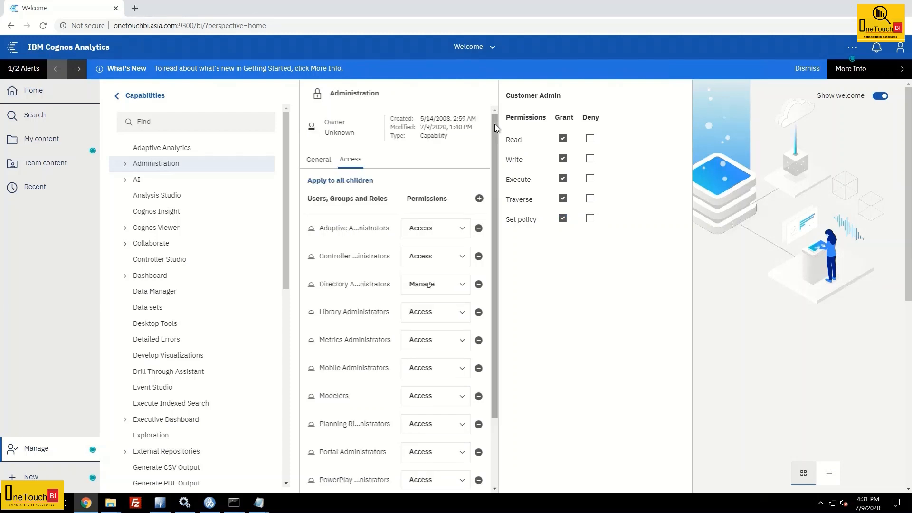
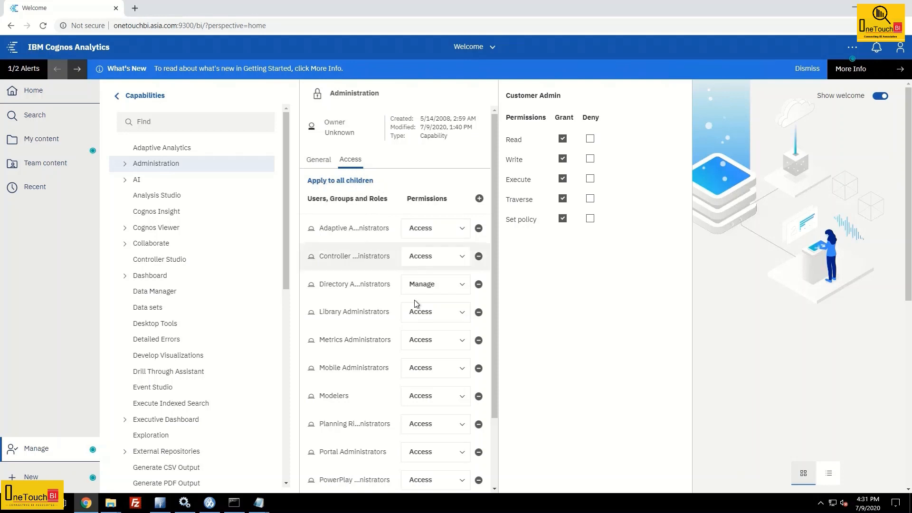
scroll(421, 335, down, 2)
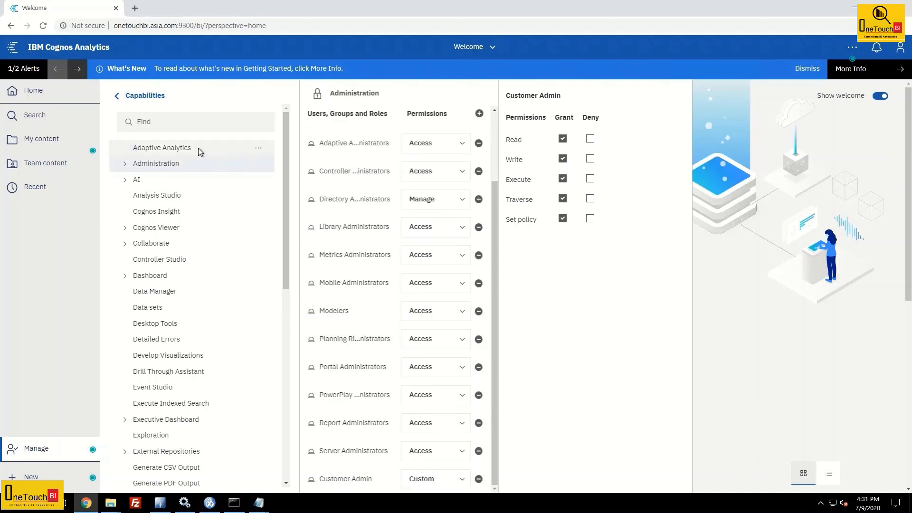
- Override parent access for the Administration tasks capability and review Customer Admin's custom permissions there
click(125, 167)
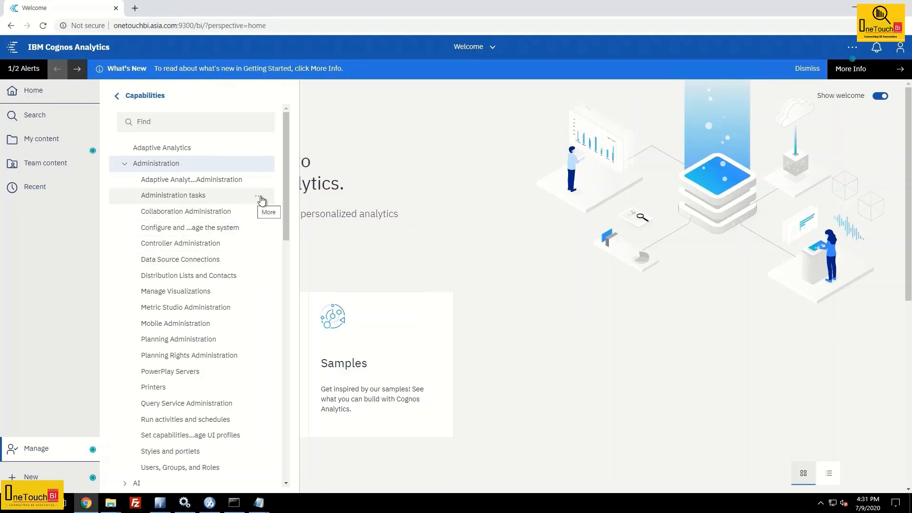
click(258, 196)
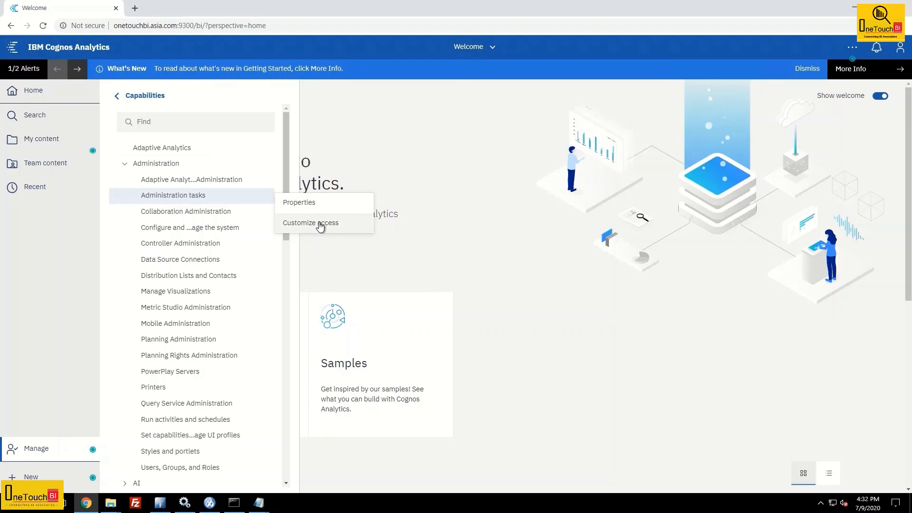
click(319, 224)
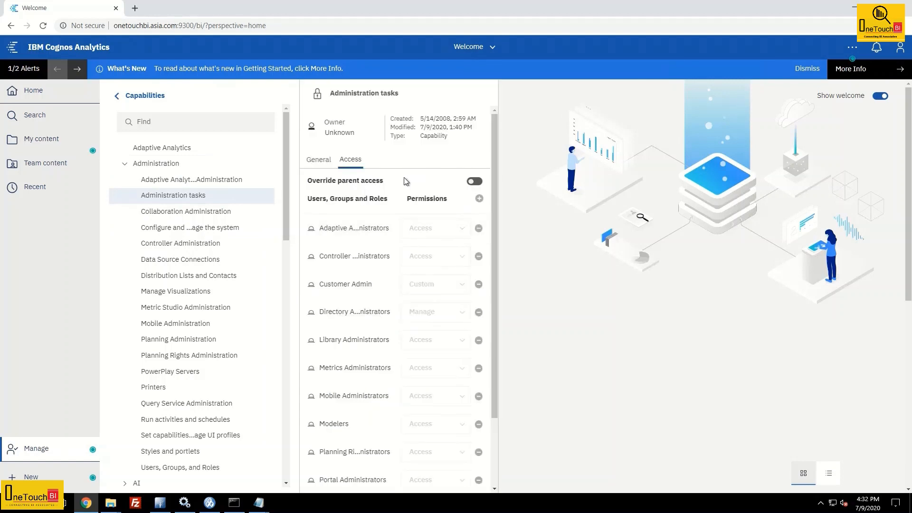
click(475, 182)
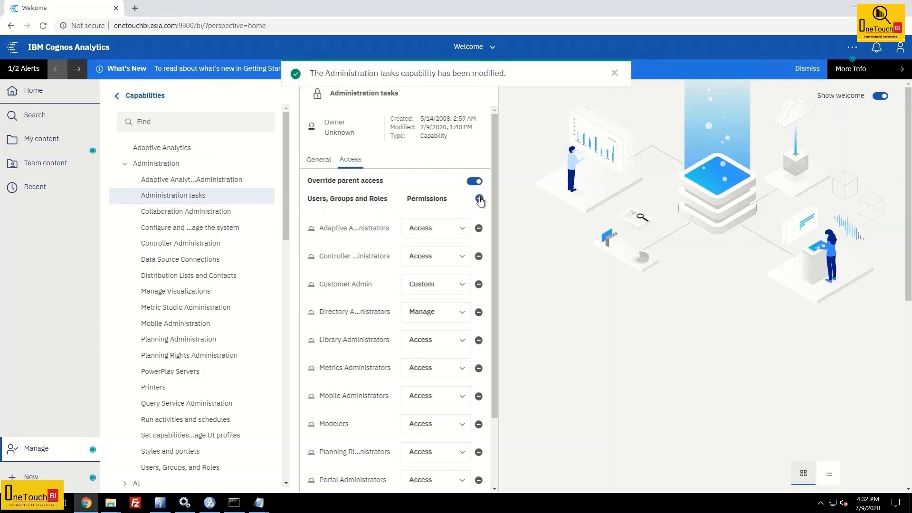
click(480, 199)
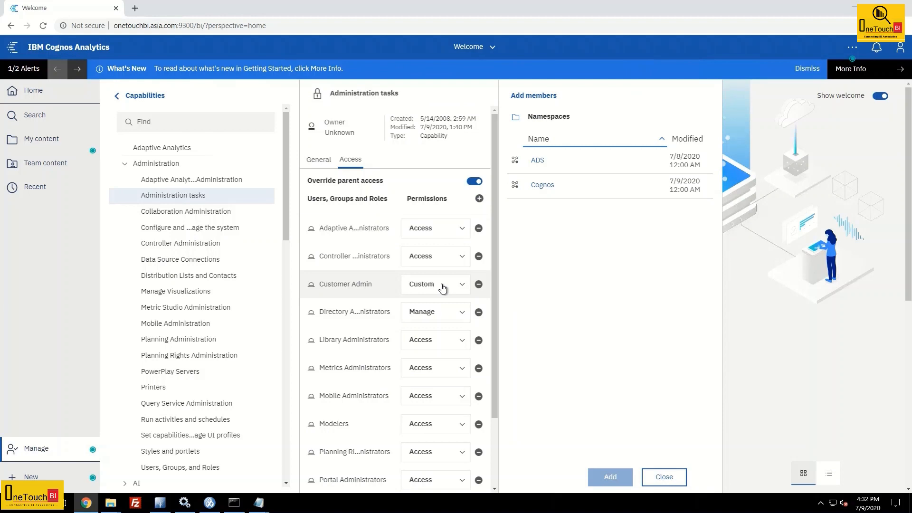
click(459, 289)
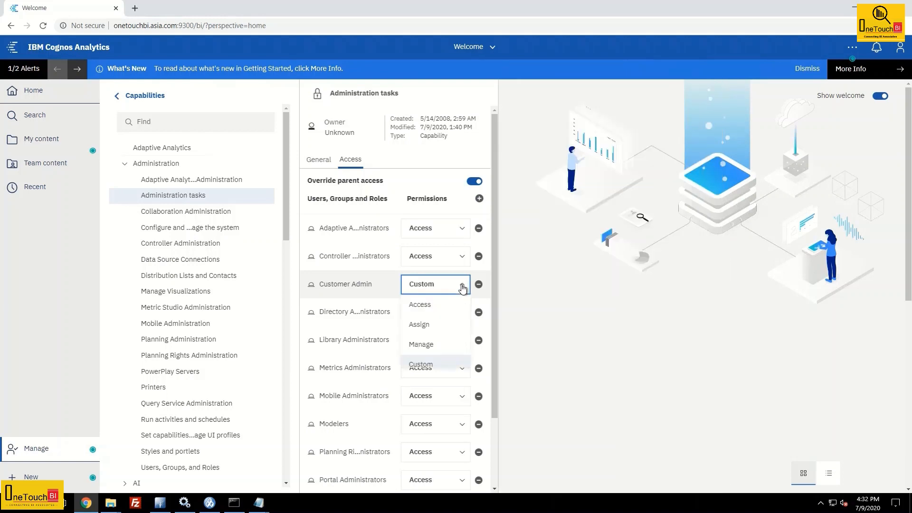
click(422, 365)
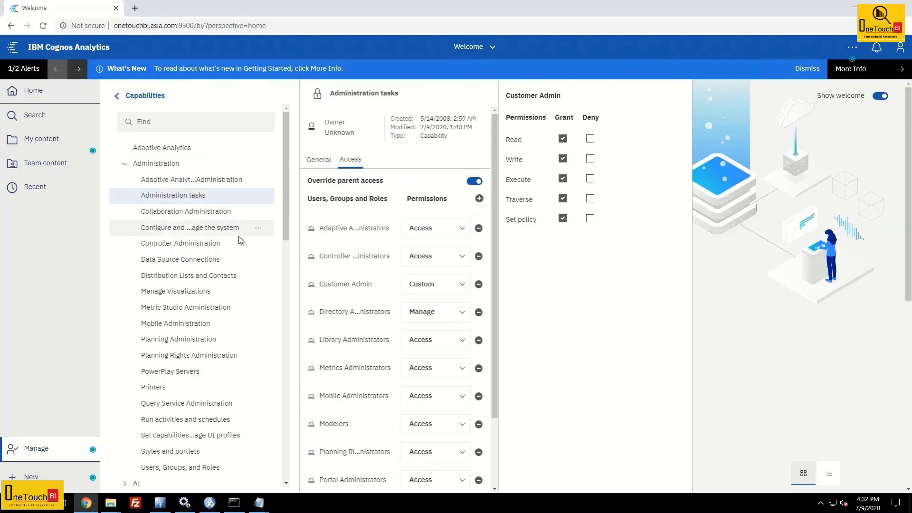
- Check which roles have access to the Data Source Connections capability, then close the capability settings
click(258, 262)
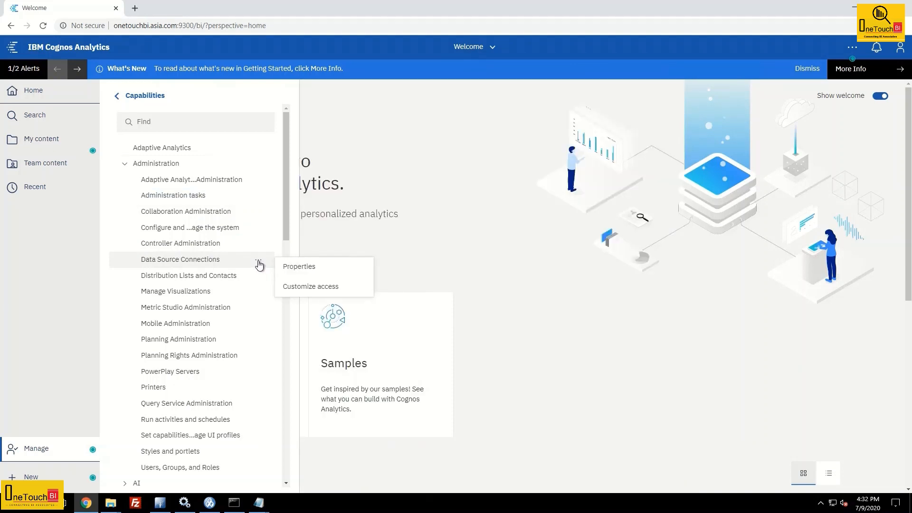
click(329, 287)
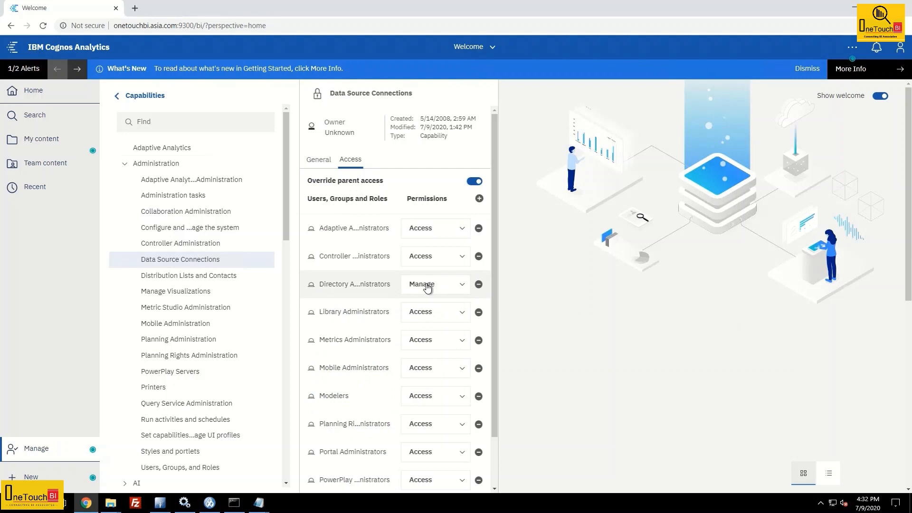
scroll(428, 287, down, 2)
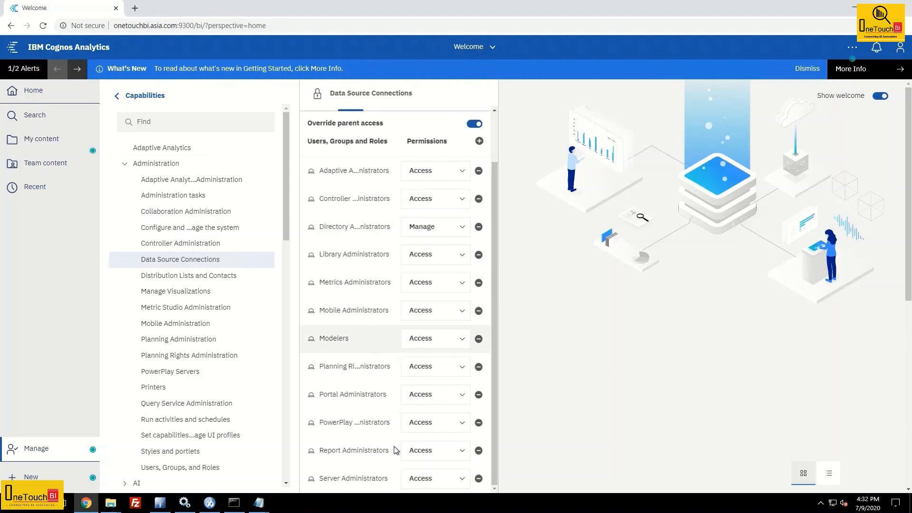
click(560, 383)
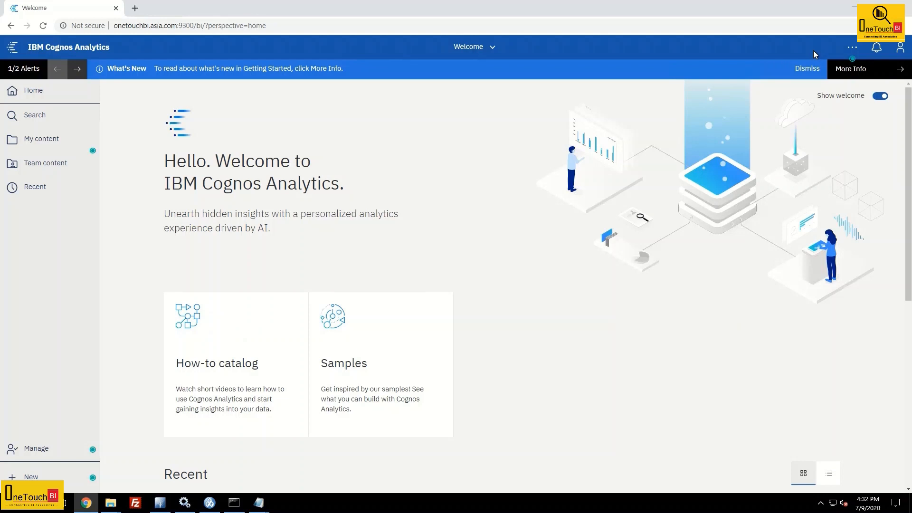
- Sign out of the admin account and sign in to the ADS namespace as customadmin, using the saved user ID and password
click(900, 47)
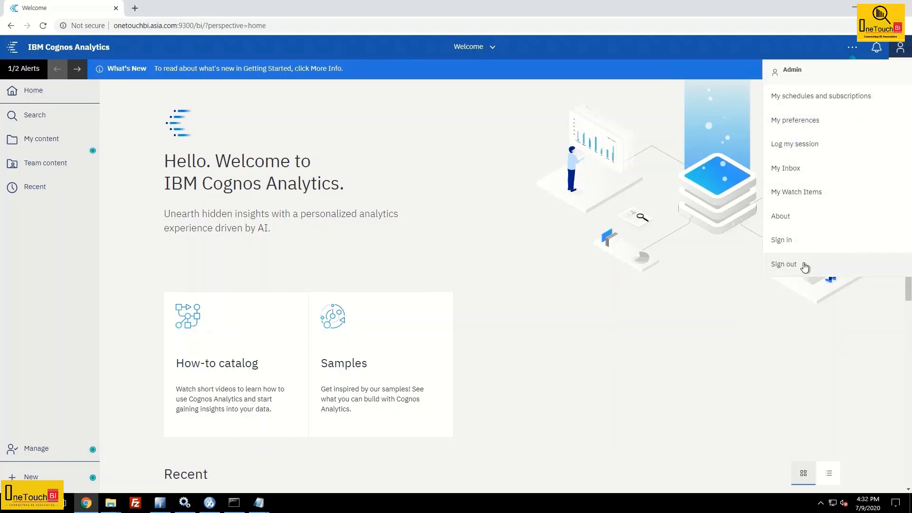
click(784, 265)
click(433, 165)
click(431, 170)
click(436, 191)
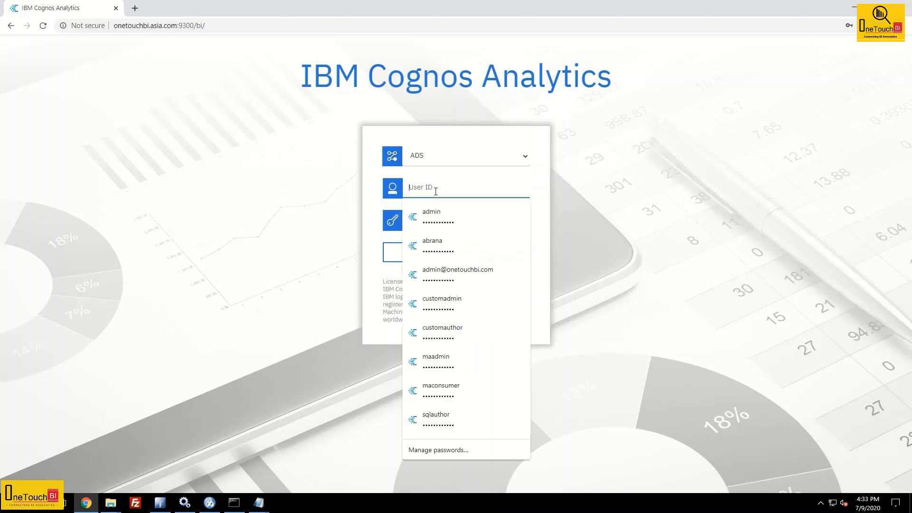
click(456, 302)
click(457, 259)
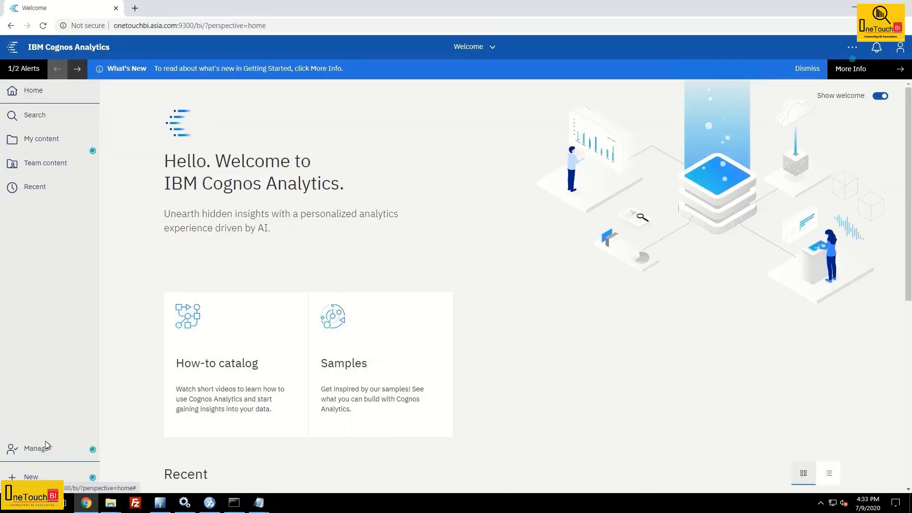
- Check which Status and Configuration areas the customer administrator can reach in the Administration console, and close the console
click(32, 453)
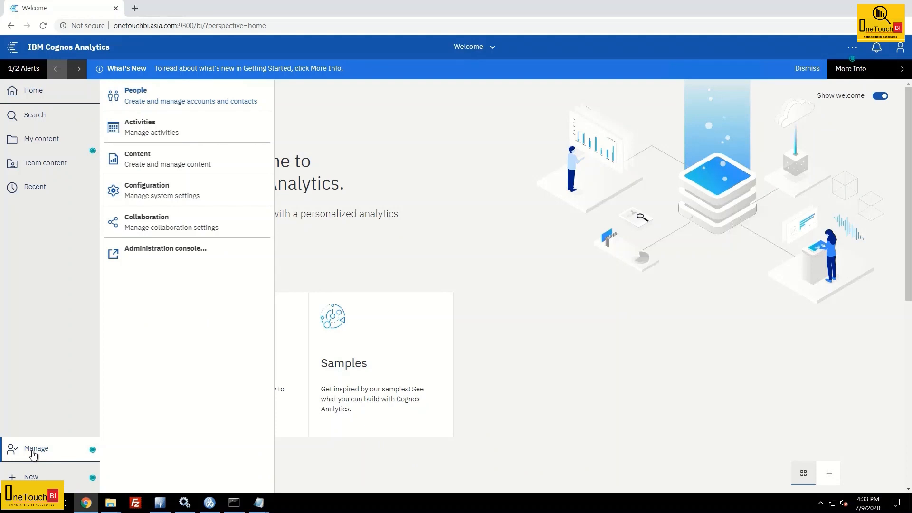
click(162, 251)
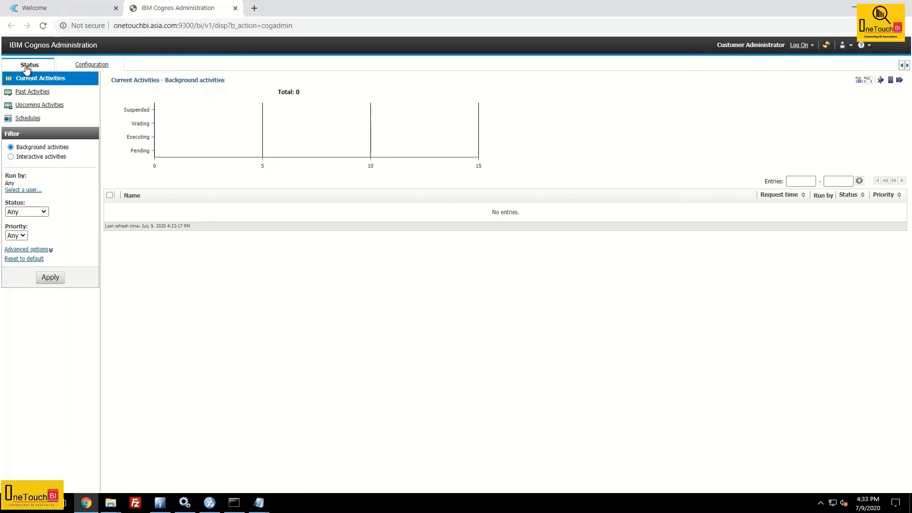
click(79, 69)
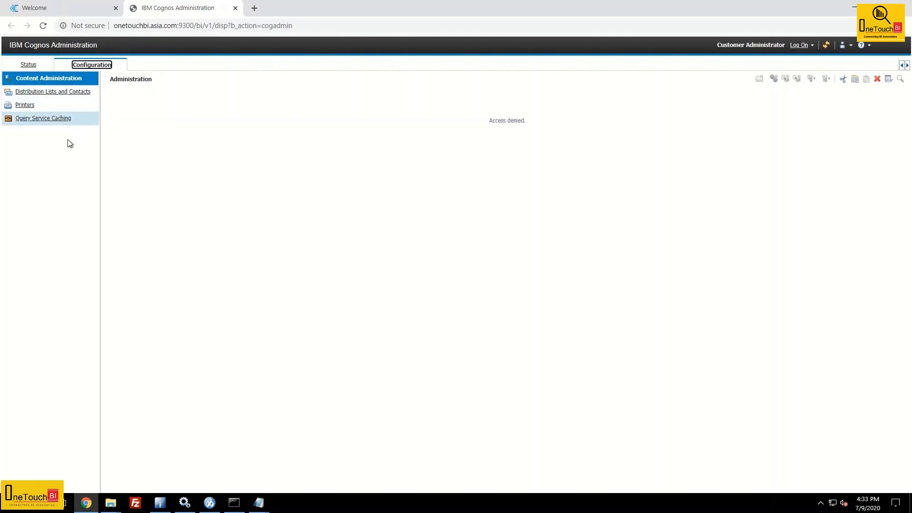
click(29, 64)
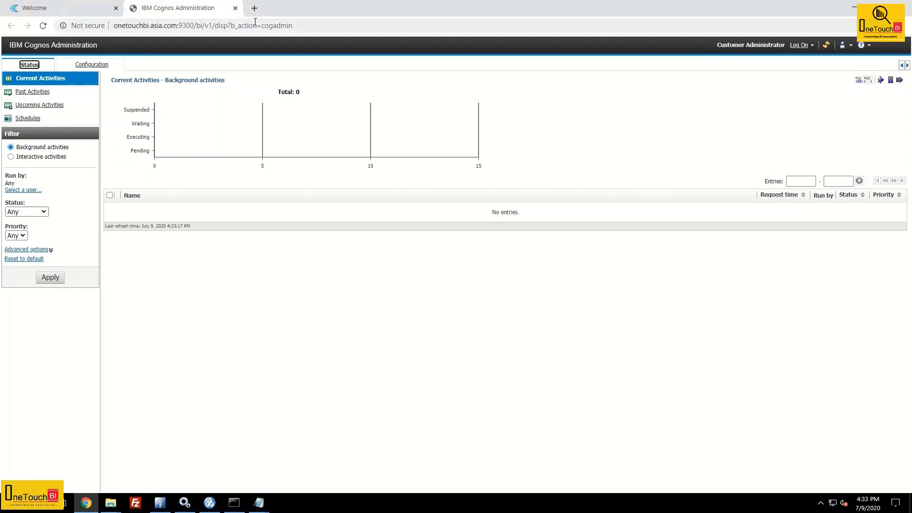
click(235, 8)
- Sign out of the customer administrator account and sign in to the ADS namespace as admin, using the saved user ID and password
click(900, 48)
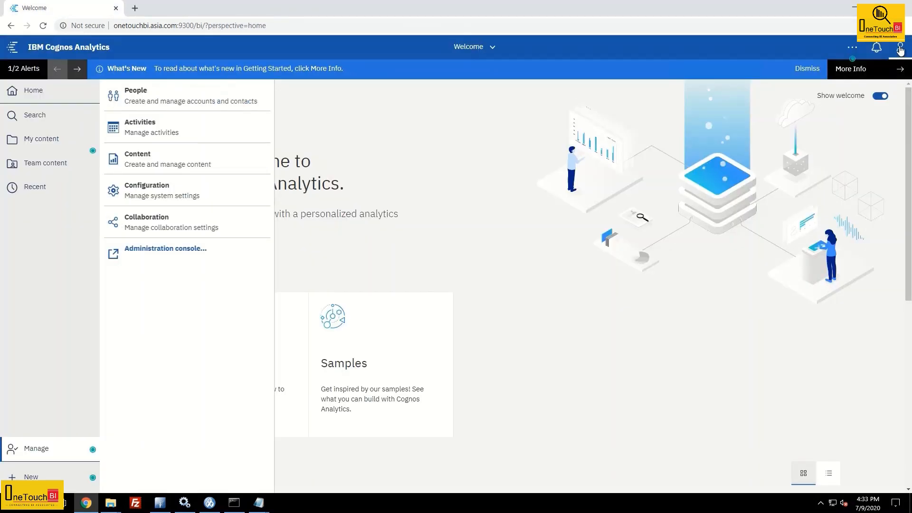
click(801, 266)
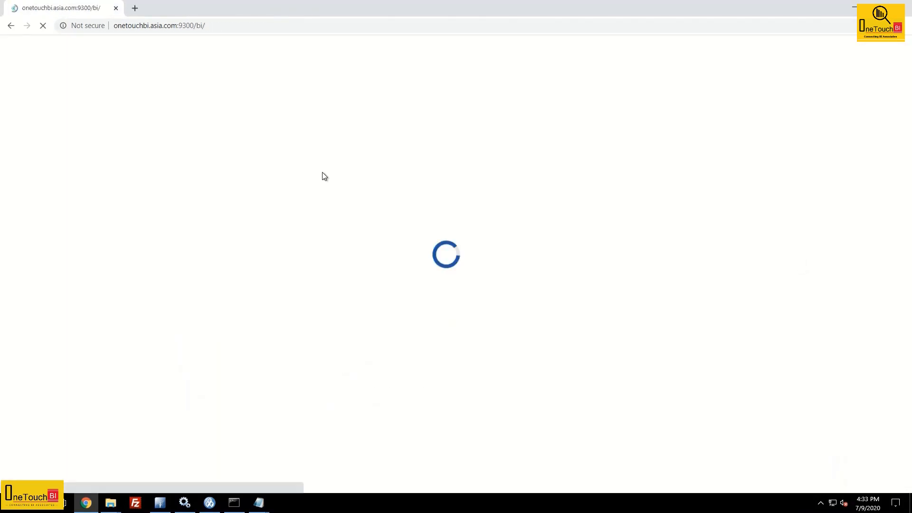
click(491, 160)
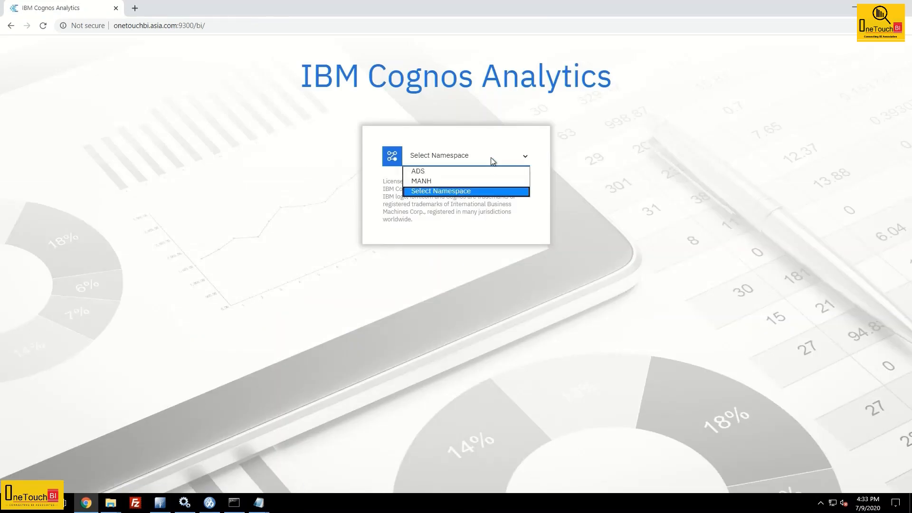
click(446, 172)
click(445, 188)
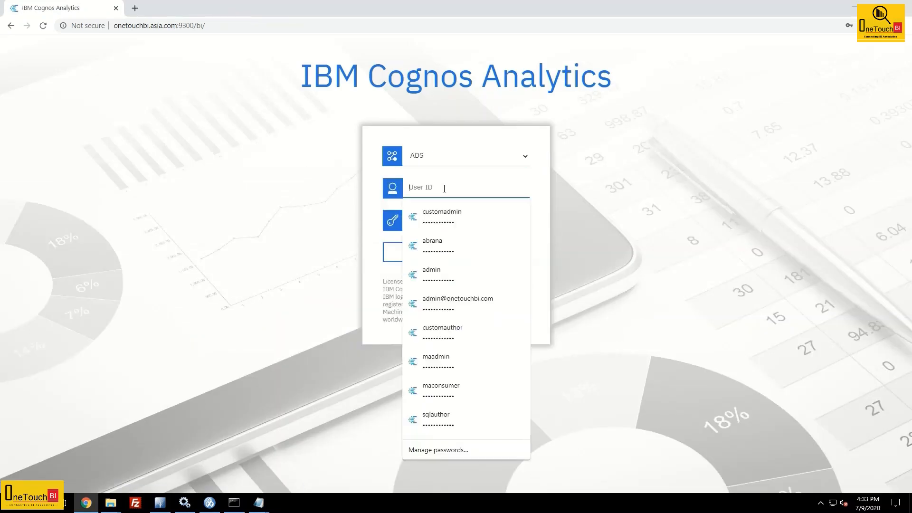
click(449, 273)
click(455, 252)
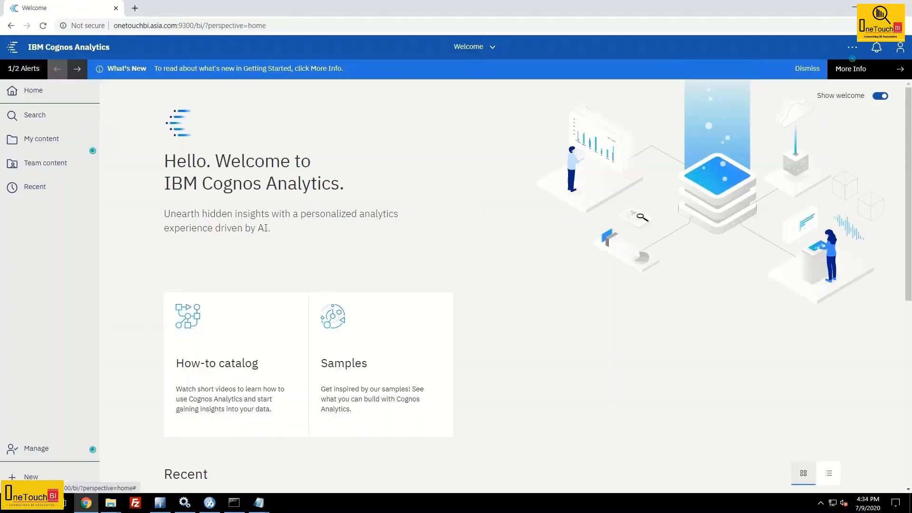
- Open the access settings of the Data Source Connections capability under Administration
click(39, 457)
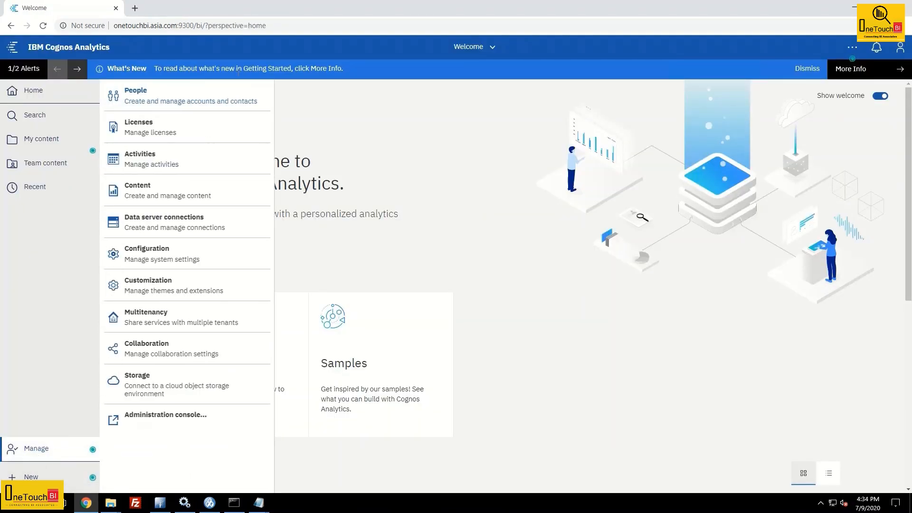
click(152, 97)
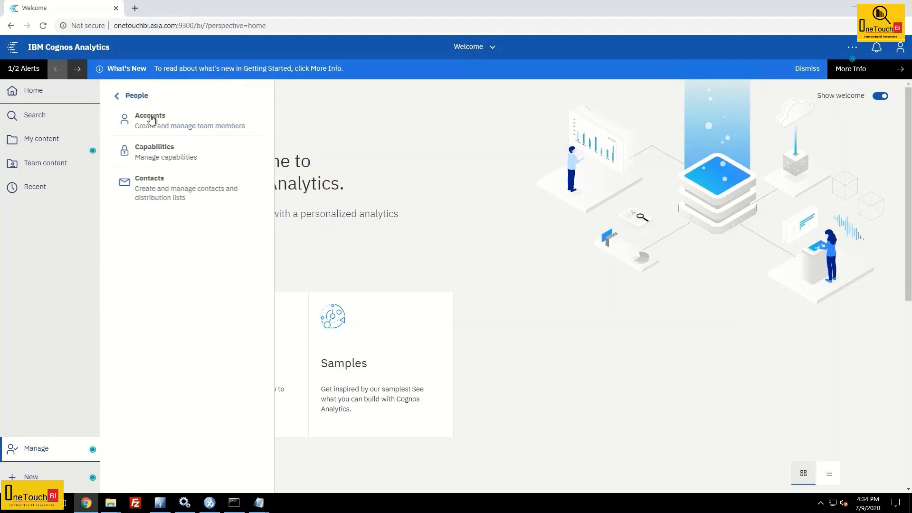
click(159, 152)
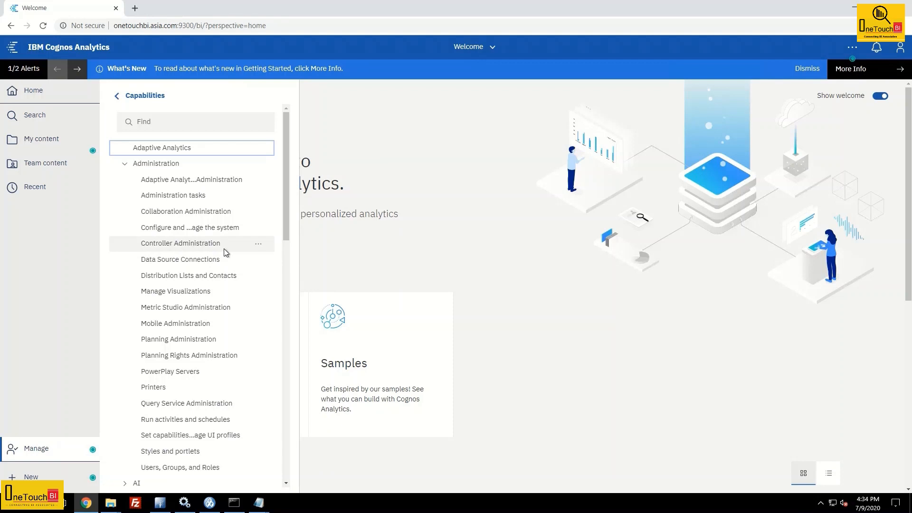
click(259, 260)
click(301, 266)
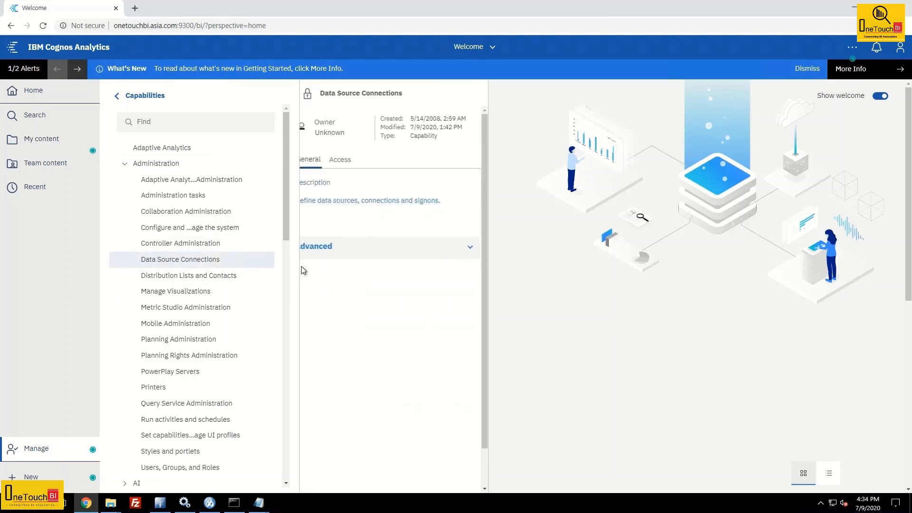
click(355, 163)
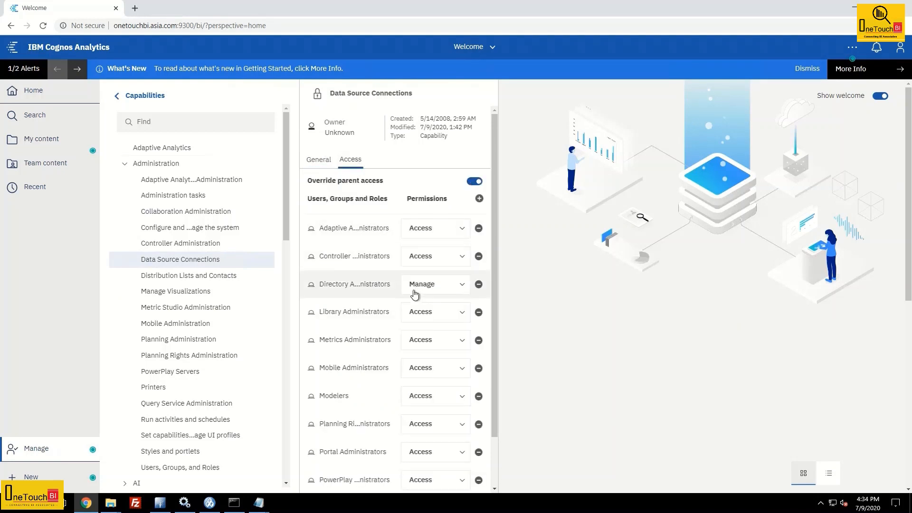
- Add the Customer Admin role from the Cognos namespace's Customer Roles folder to the access list of Data Source Connections
click(479, 199)
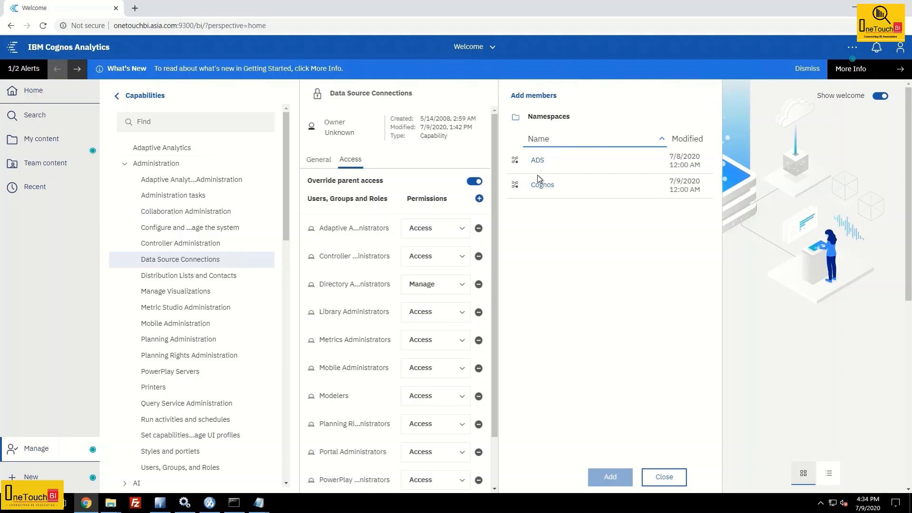
click(544, 185)
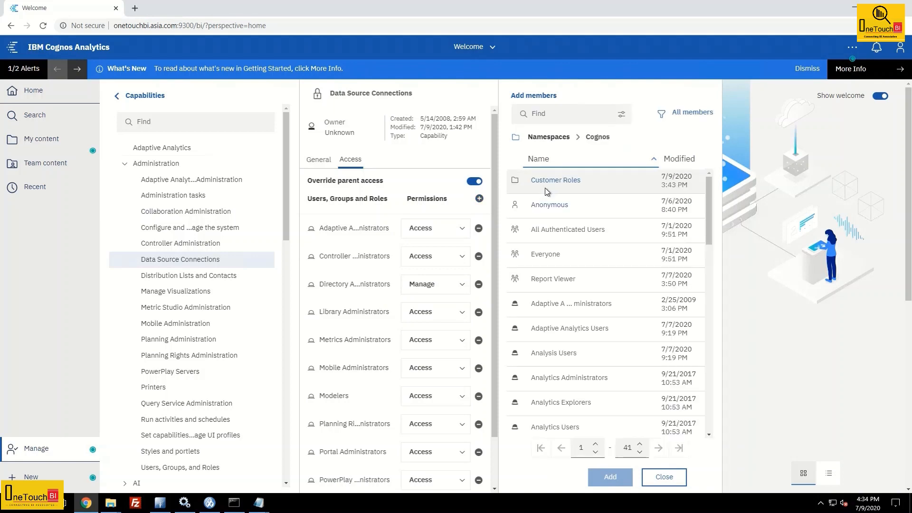
click(557, 180)
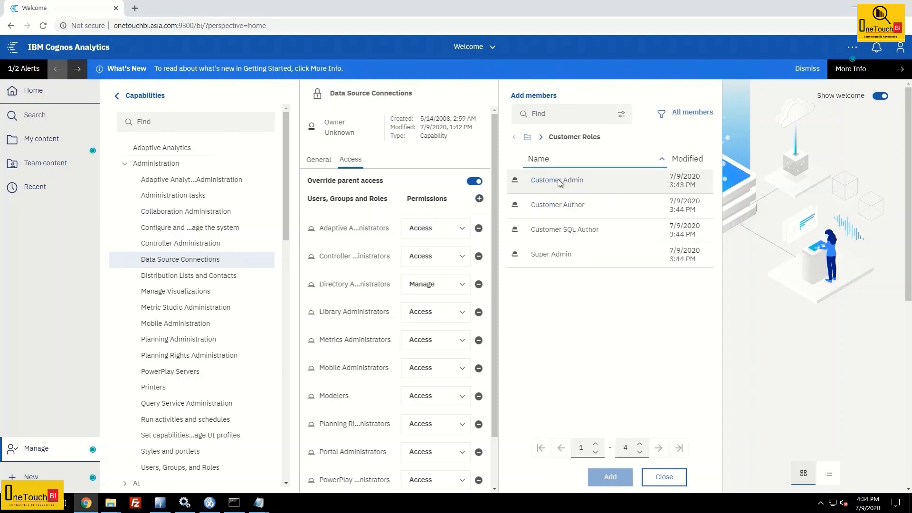
click(566, 179)
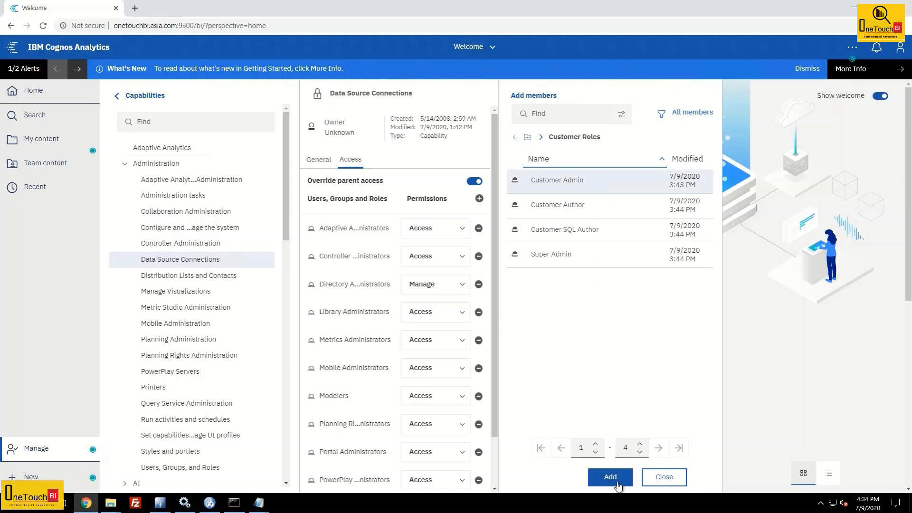
click(617, 483)
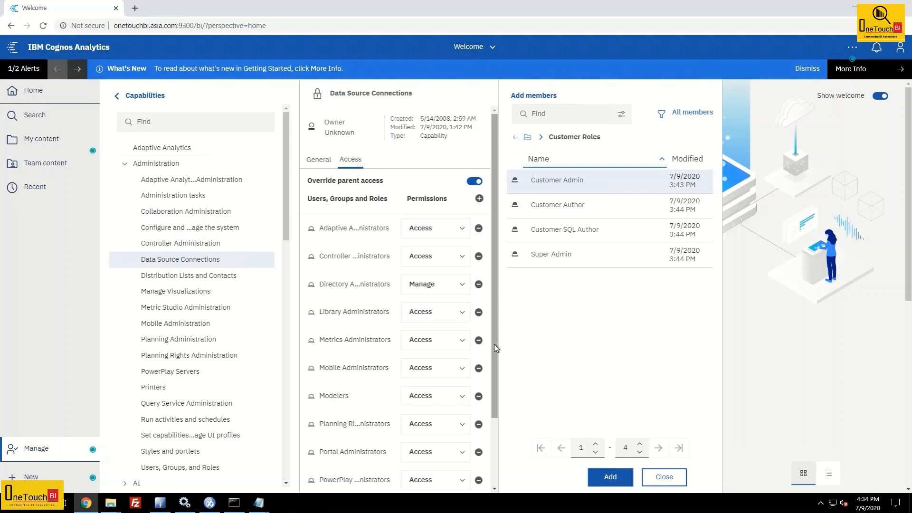
- Open the permission choices for the Customer Admin role on the Data Source Connections capability
drag(494, 344, 504, 488)
click(463, 480)
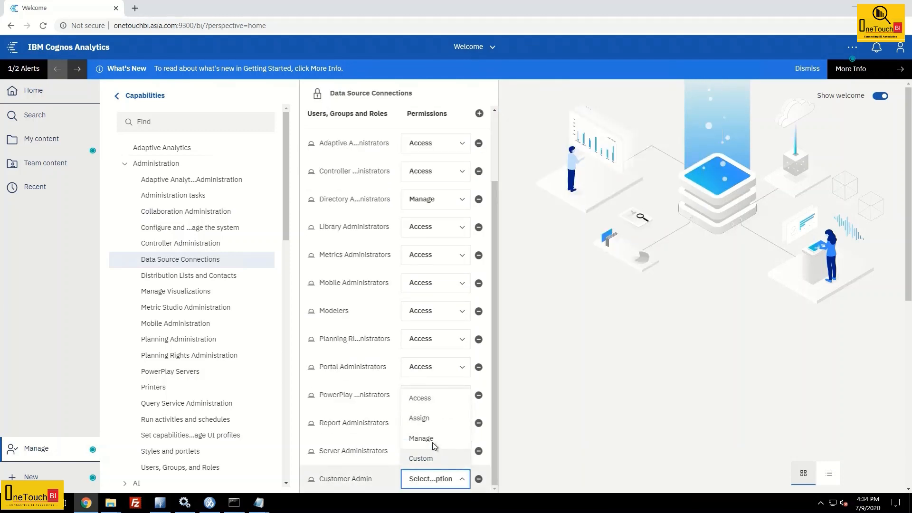
- Give the Customer Admin role custom permissions on Data Source Connections, granting Read, Write, Execute and Traverse
click(421, 459)
click(563, 139)
click(563, 159)
click(563, 179)
click(562, 200)
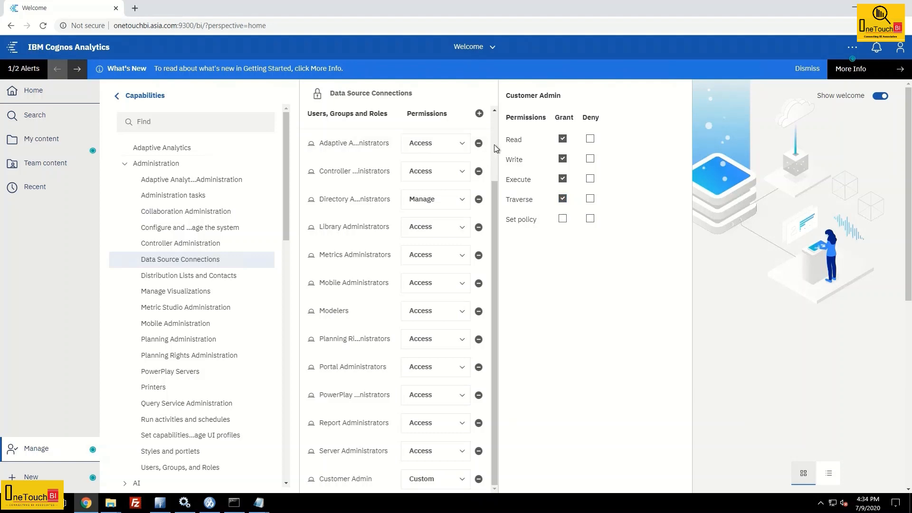
scroll(494, 145, up, 2)
- Customize access for the Run activities and schedules capability and enable overriding of its parent access
mouse_move(217, 259)
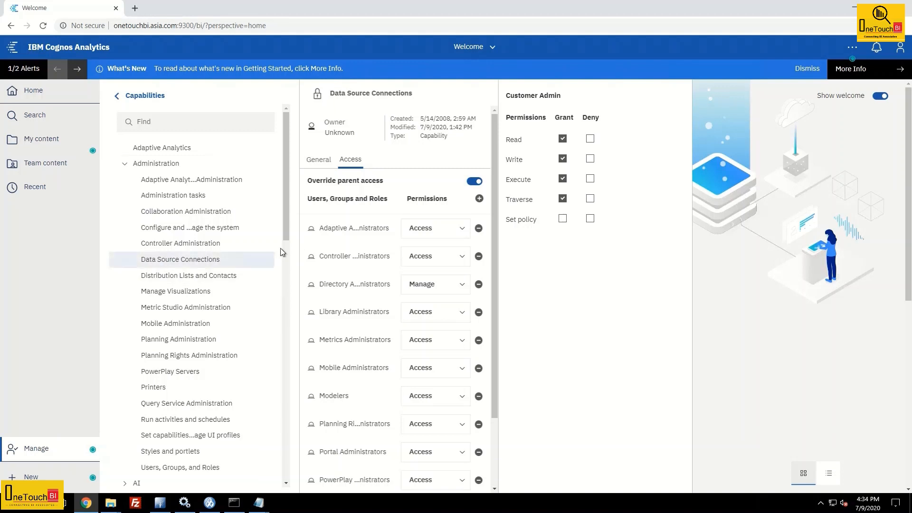
drag(286, 227, 287, 258)
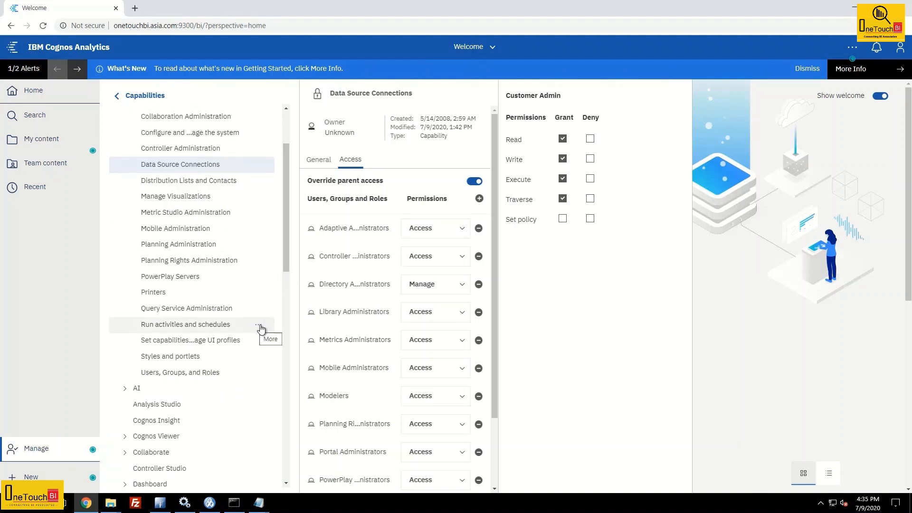
click(261, 327)
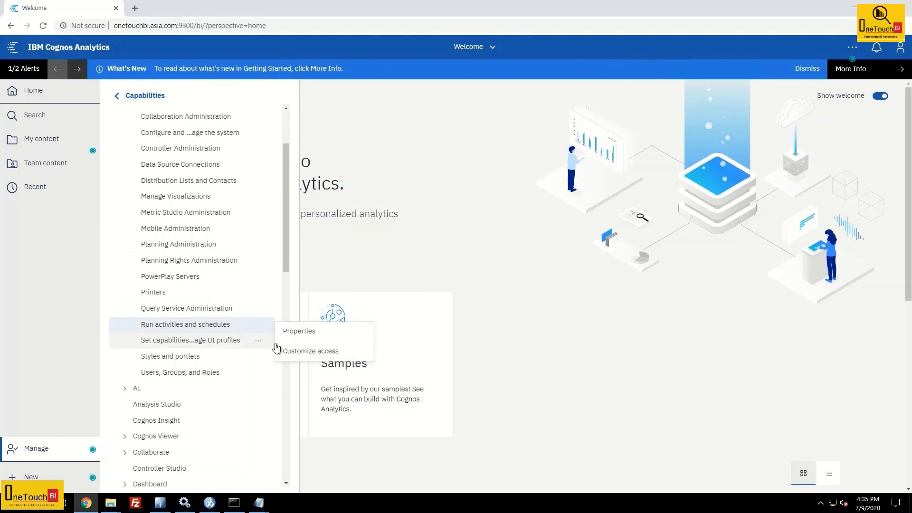
click(308, 351)
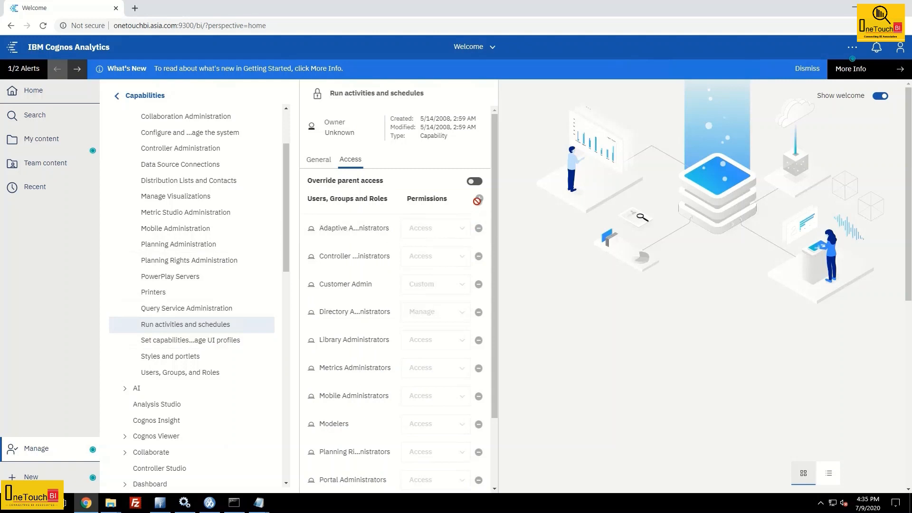
click(475, 181)
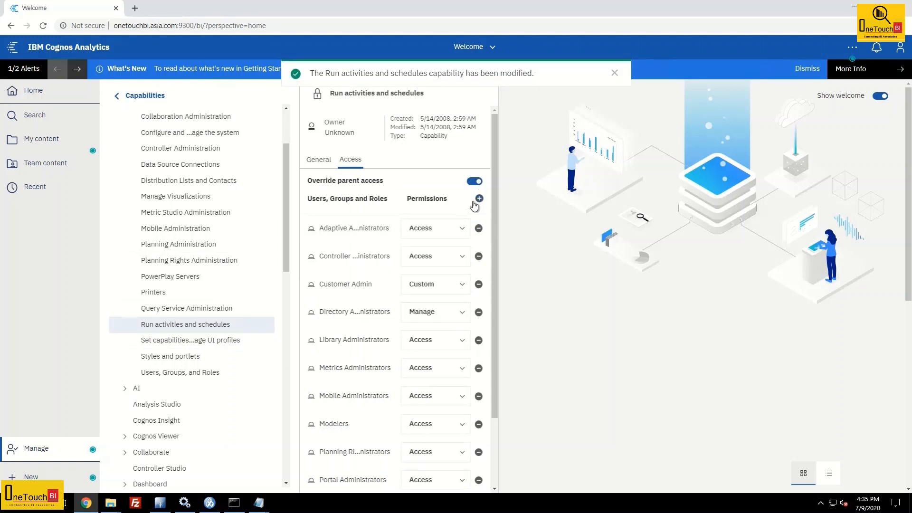
- Try to add Customer Admin from the Cognos namespace's Customer Roles folder to the Run activities and schedules access list
click(480, 199)
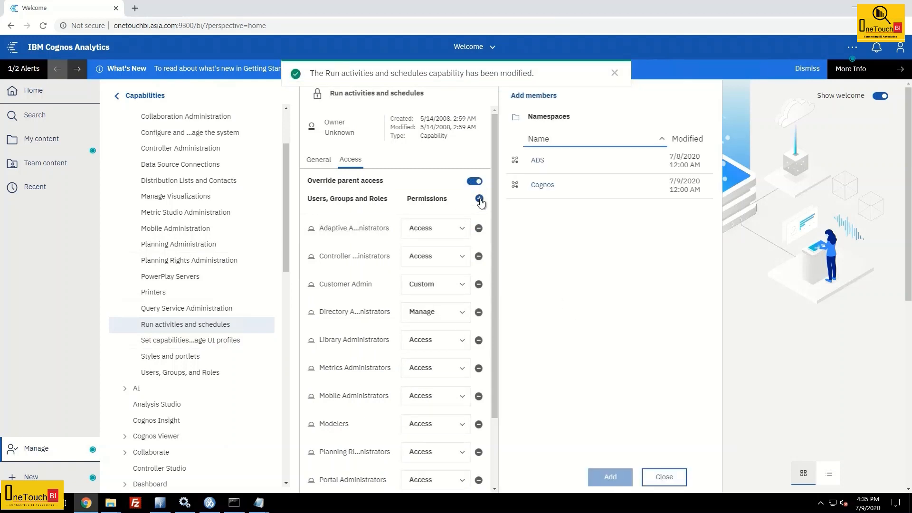
click(543, 185)
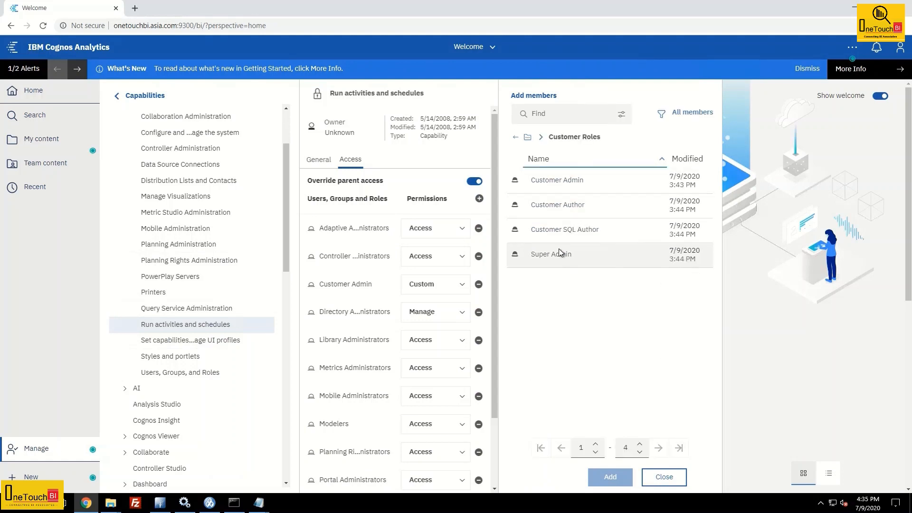
click(559, 185)
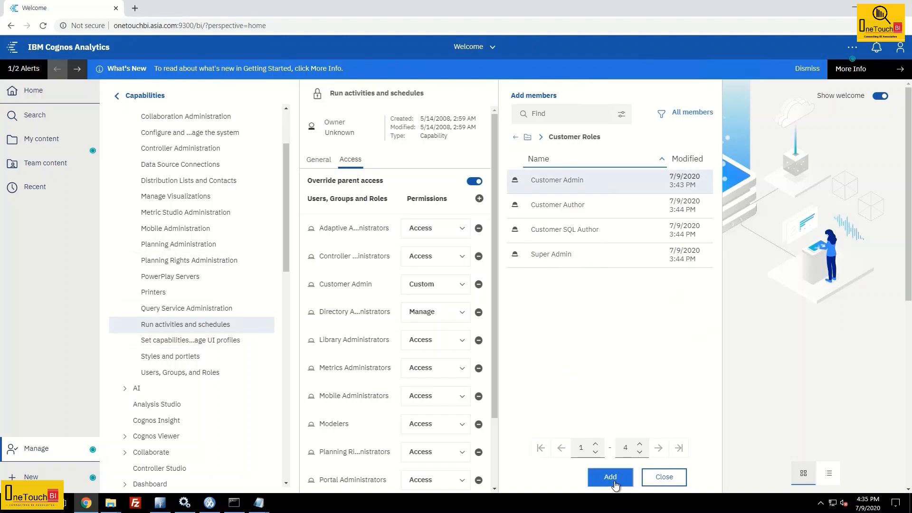
click(494, 426)
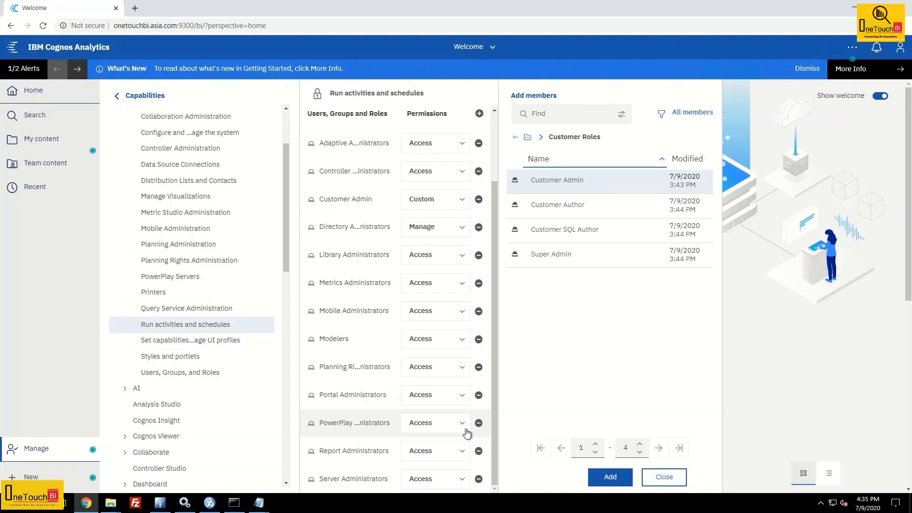
- Check Customer Admin's custom grant and deny permissions for Run activities and schedules
scroll(455, 402, up, 1)
scroll(455, 398, up, 1)
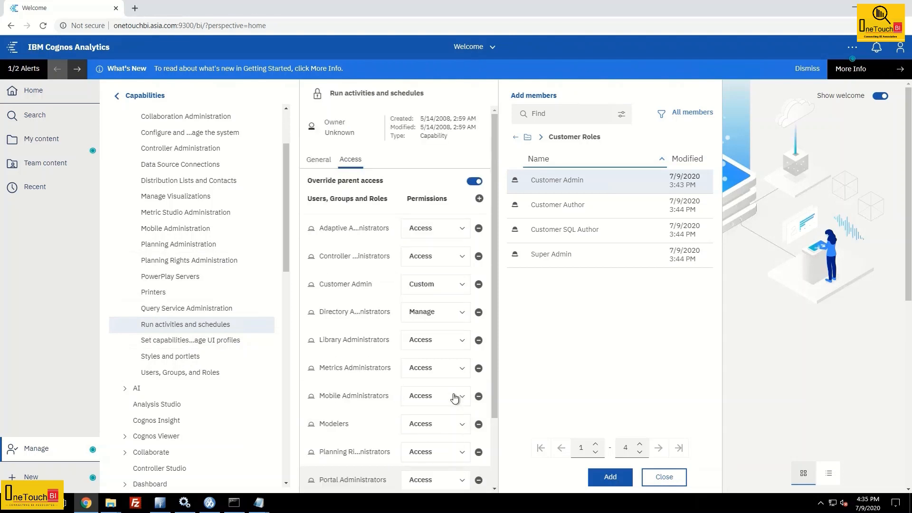
click(434, 285)
click(430, 366)
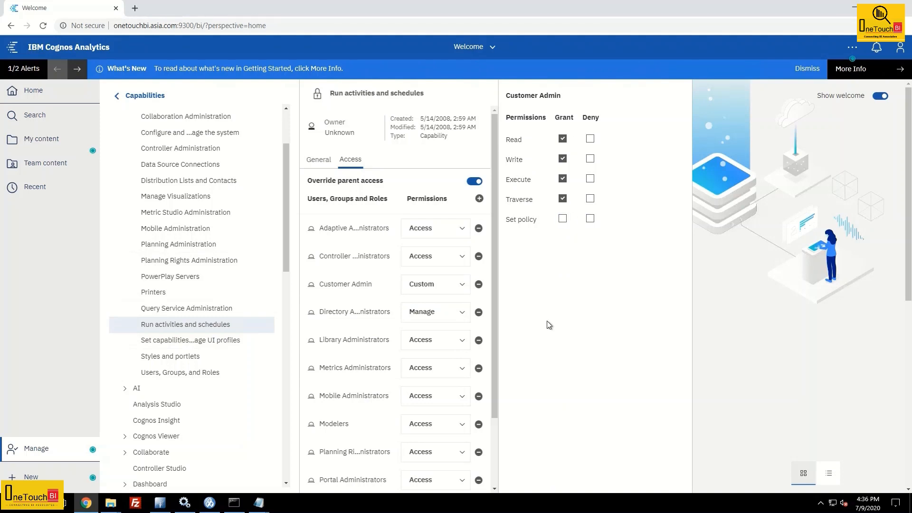
click(433, 285)
click(423, 366)
- Add the Customer Admin role from the Cognos namespace's Customer Roles folder to the access list of Configure and manage the system
scroll(287, 239, up, 1)
scroll(288, 235, up, 1)
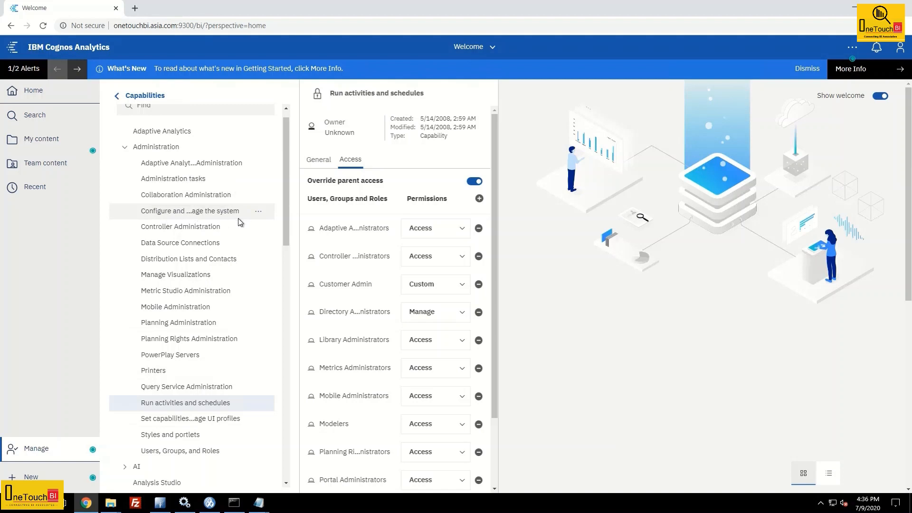
click(259, 214)
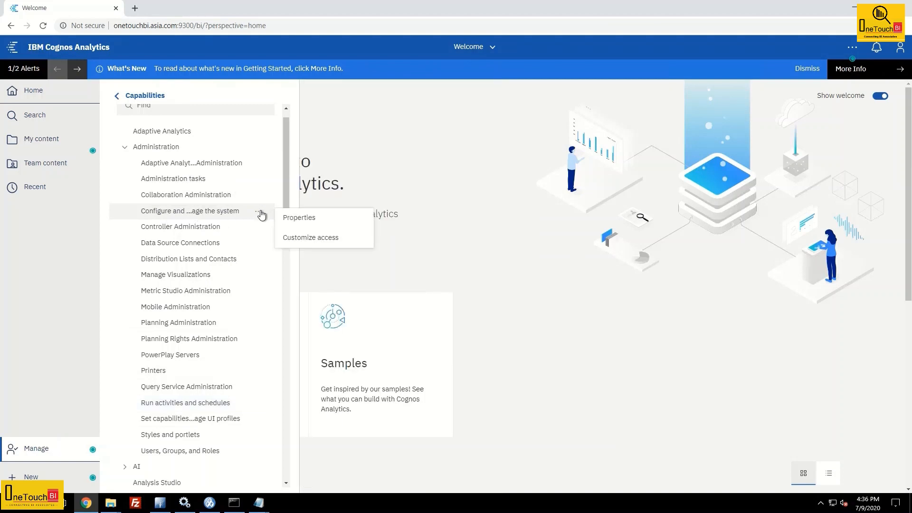
click(325, 240)
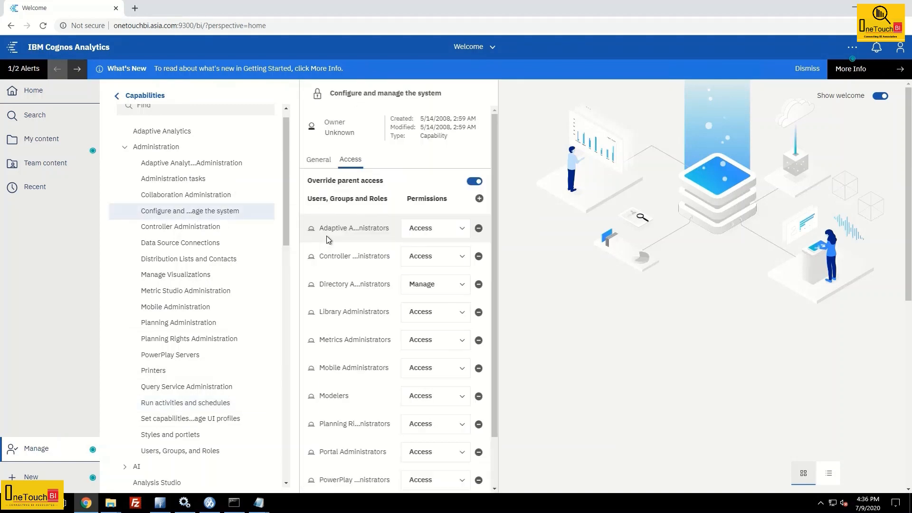
click(480, 199)
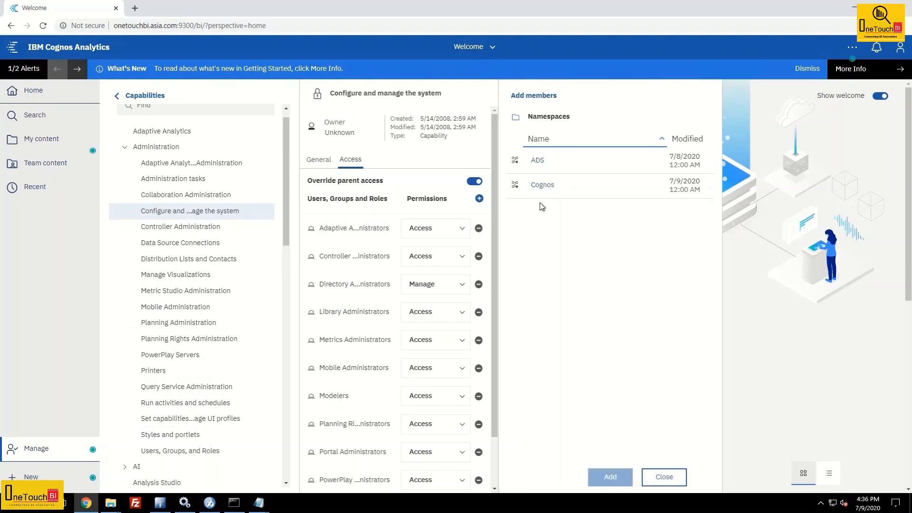
click(543, 185)
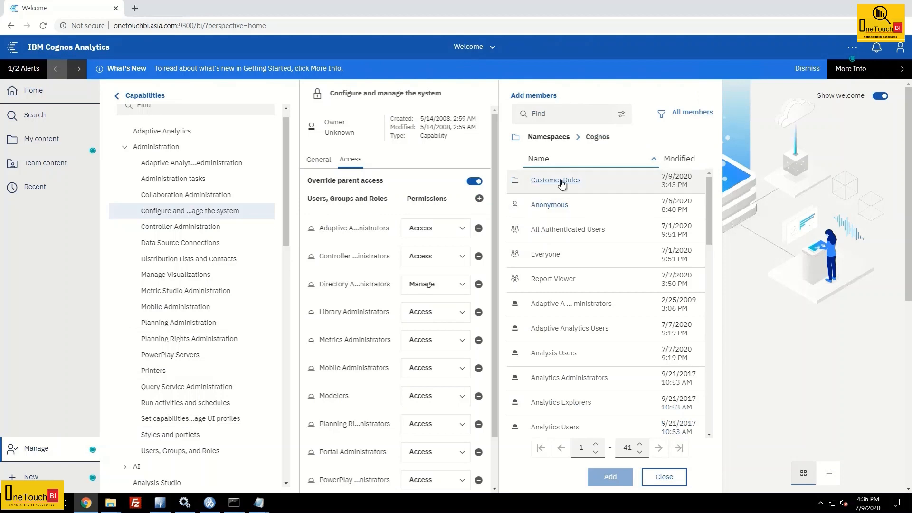
click(561, 182)
click(568, 187)
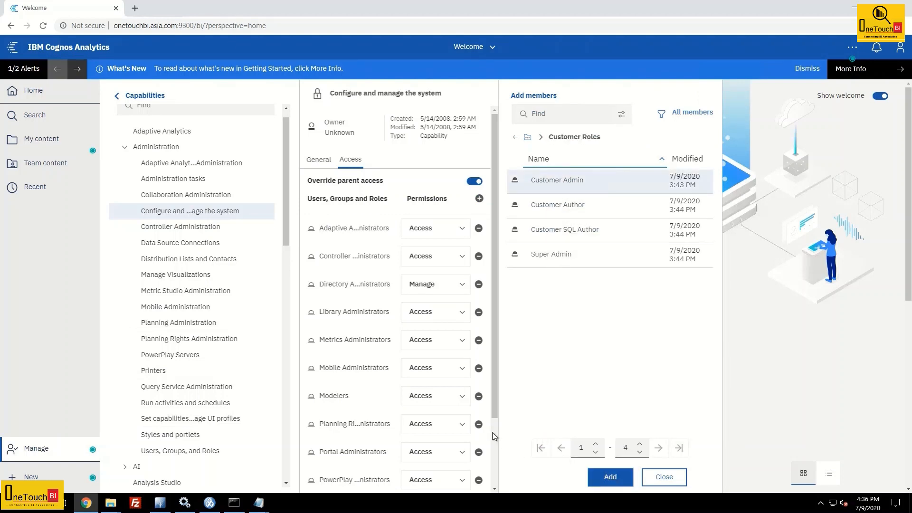
scroll(493, 432, down, 3)
click(611, 477)
- Set Customer Admin's permissions on Configure and manage the system to Custom, granting Read, Write, Execute and Traverse
click(459, 480)
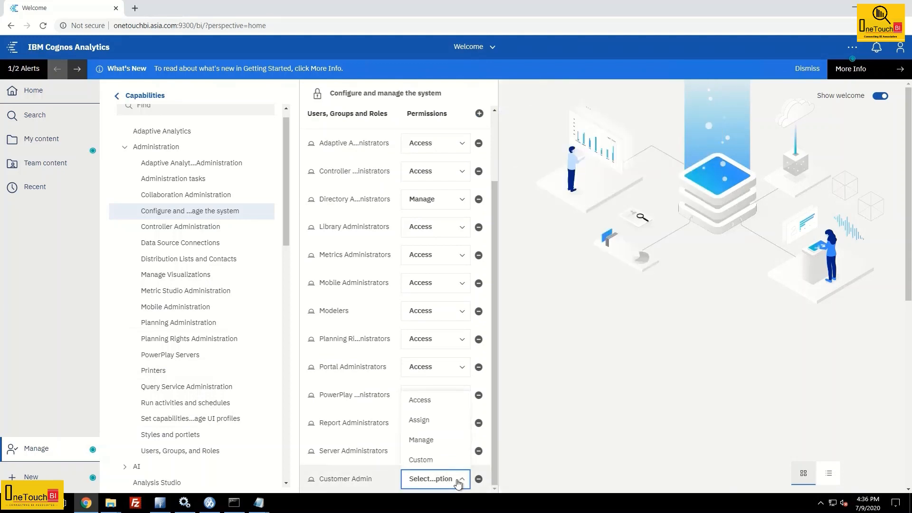
click(433, 457)
click(563, 141)
click(564, 159)
click(563, 179)
click(564, 199)
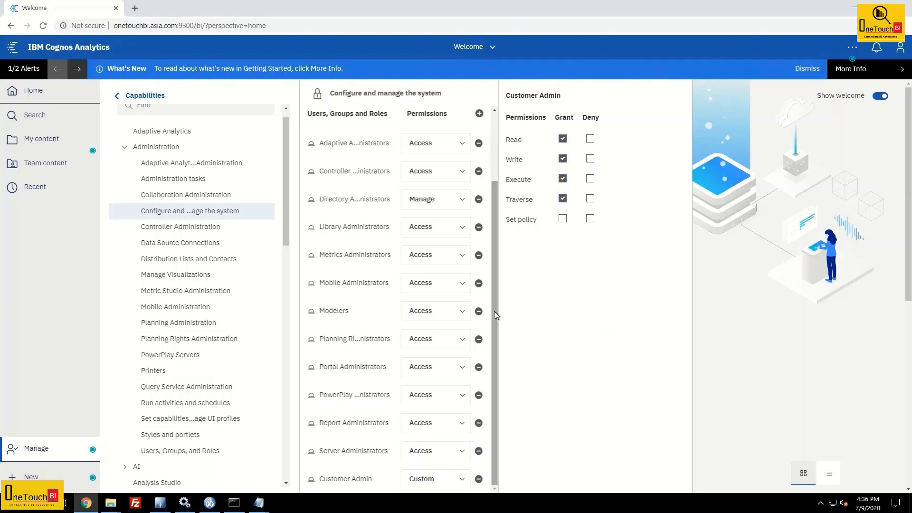
click(456, 95)
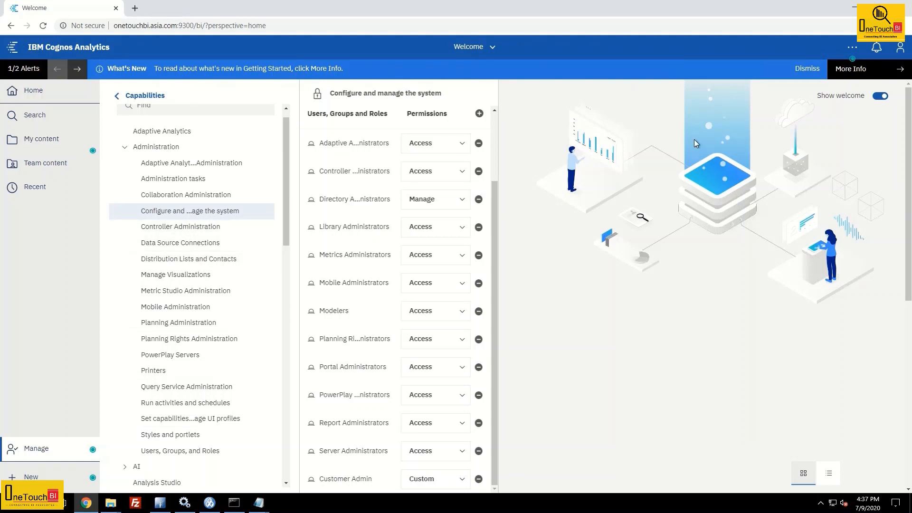
- Sign out and sign back in to the ADS namespace with the custom administrator's saved user ID and password
click(901, 48)
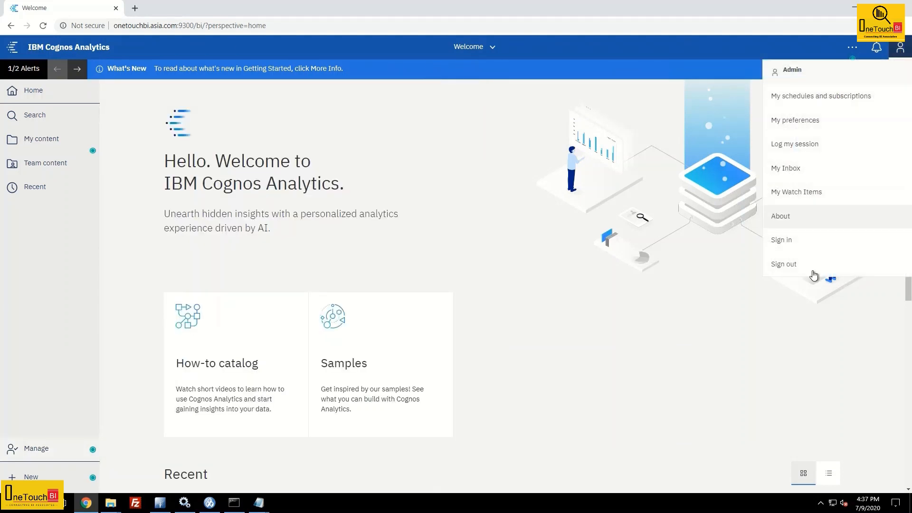
click(799, 266)
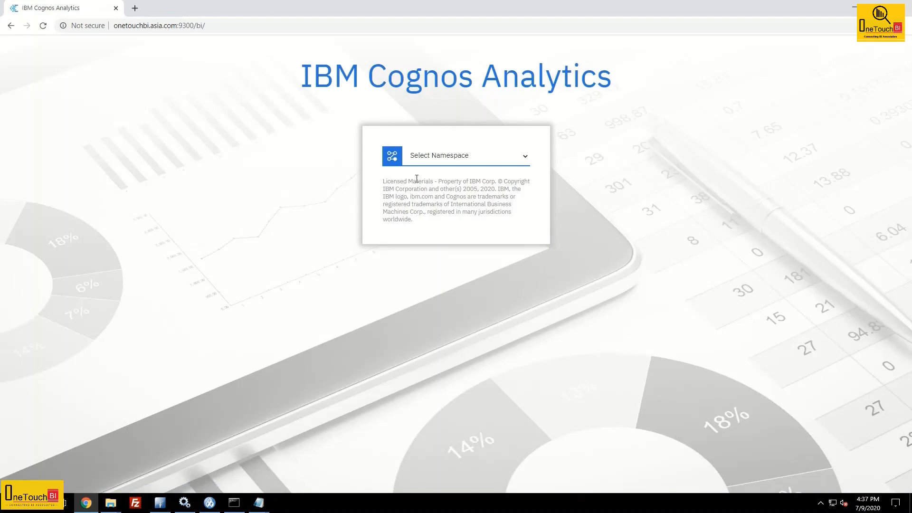
click(437, 164)
click(436, 172)
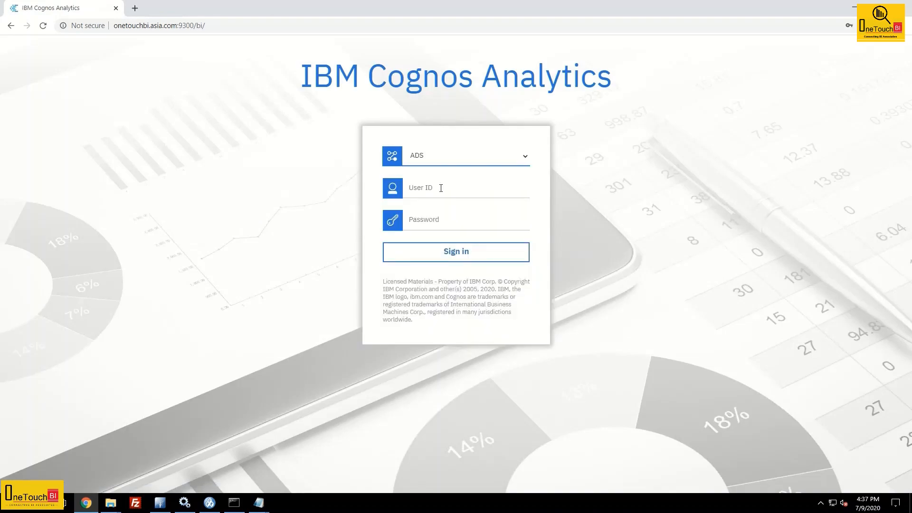
click(439, 187)
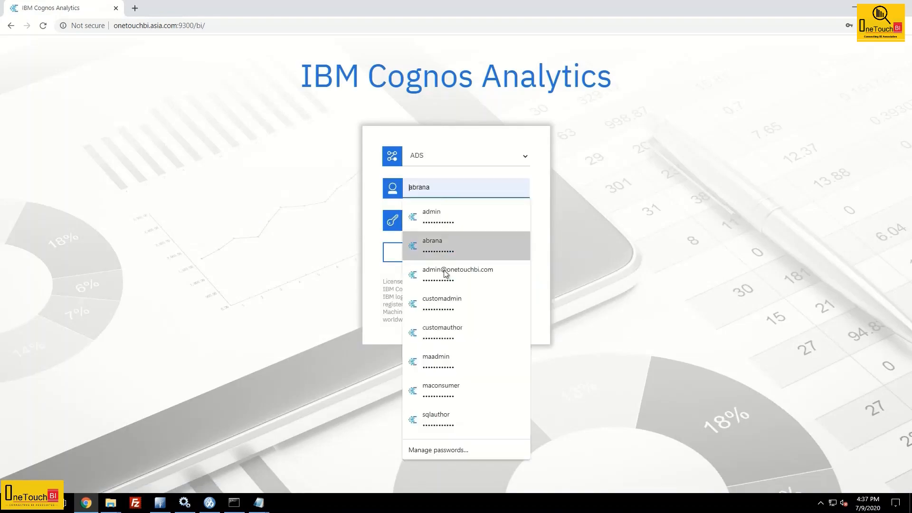
click(454, 301)
click(467, 252)
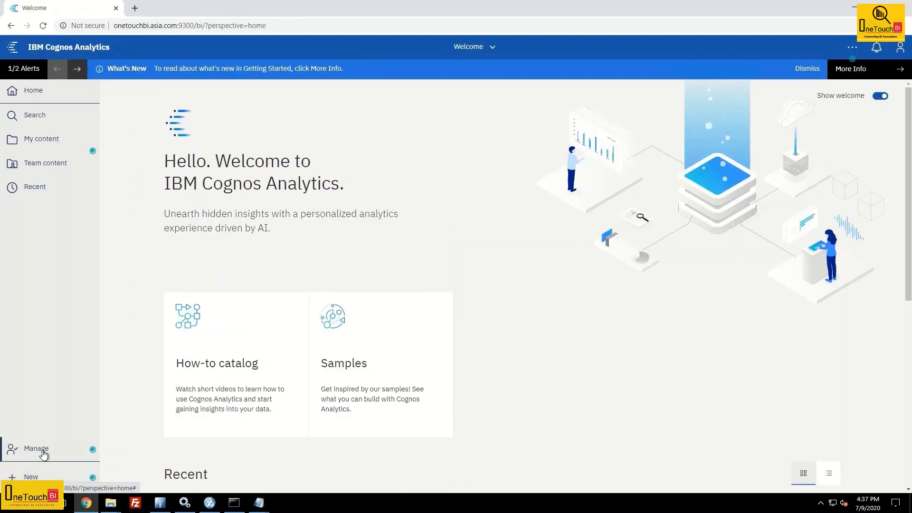
- Open the administration console and examine the System status page and the System entry's properties
click(43, 452)
click(190, 278)
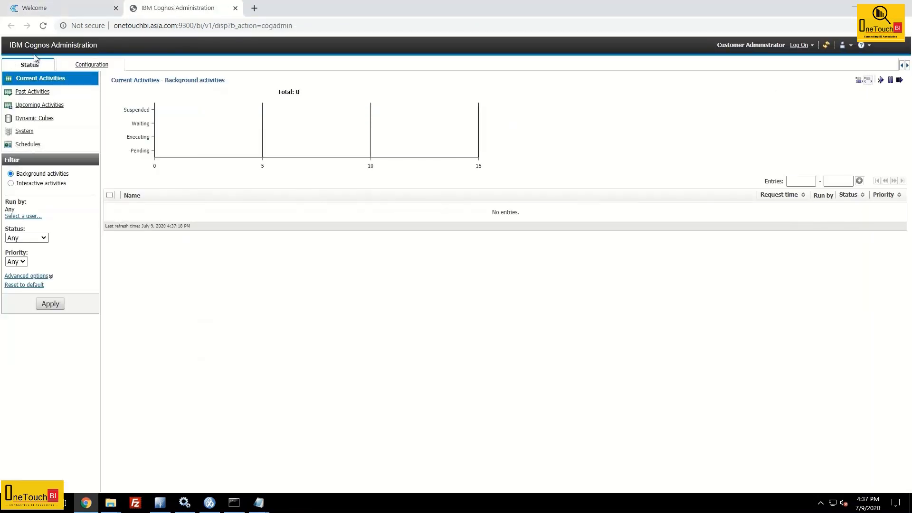
click(27, 135)
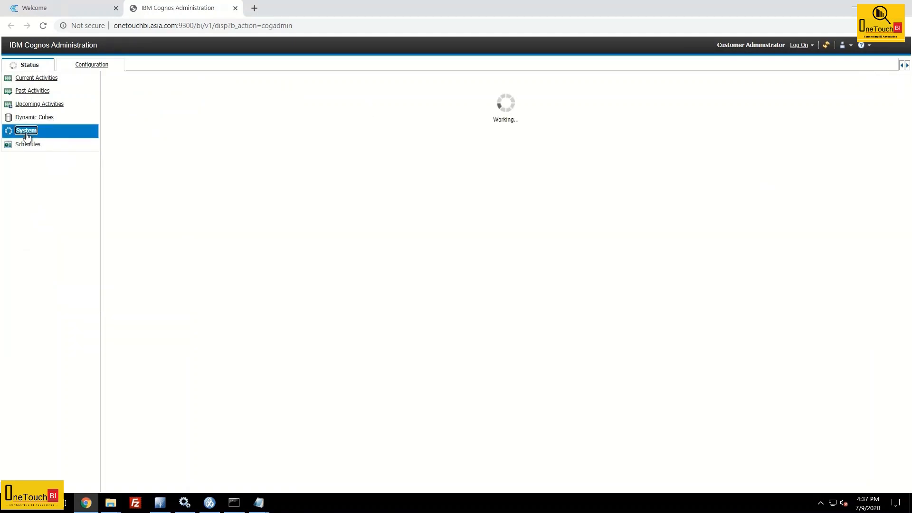
click(148, 122)
click(172, 135)
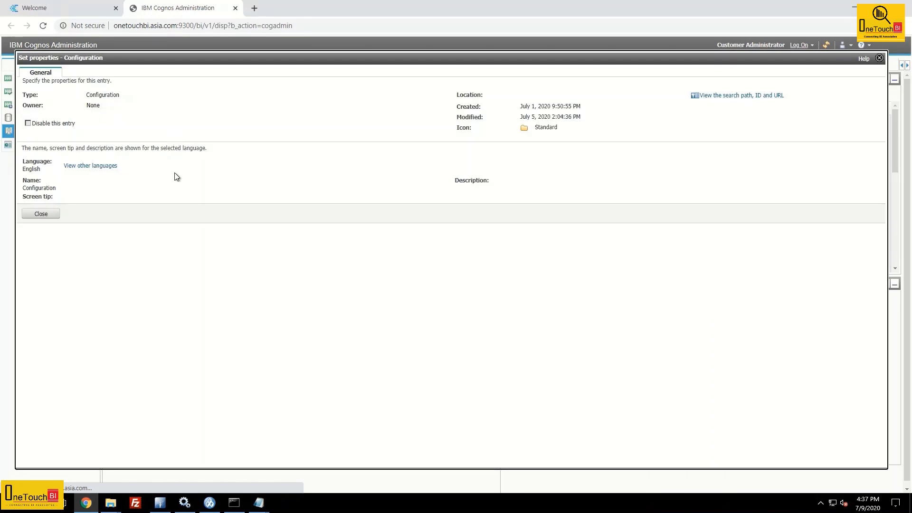
click(45, 212)
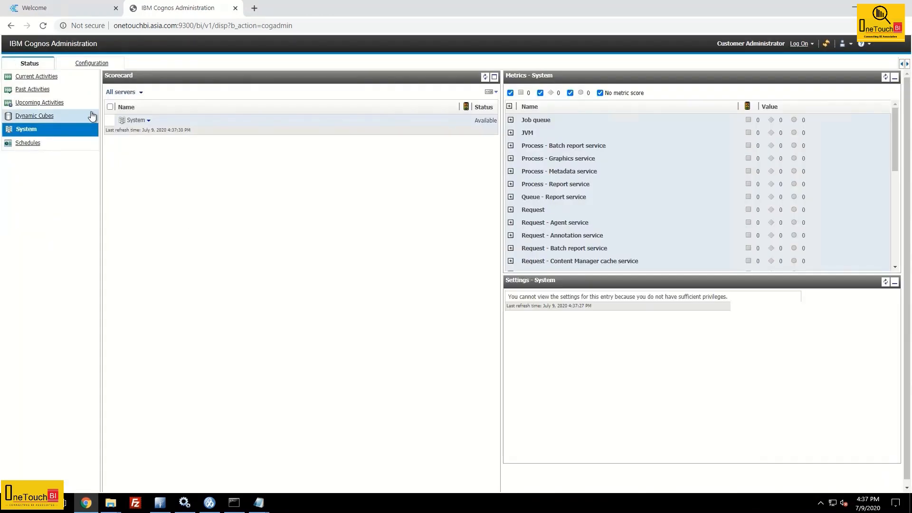
- View the configured data source connections and the dispatchers and services, and close the administration console
click(98, 64)
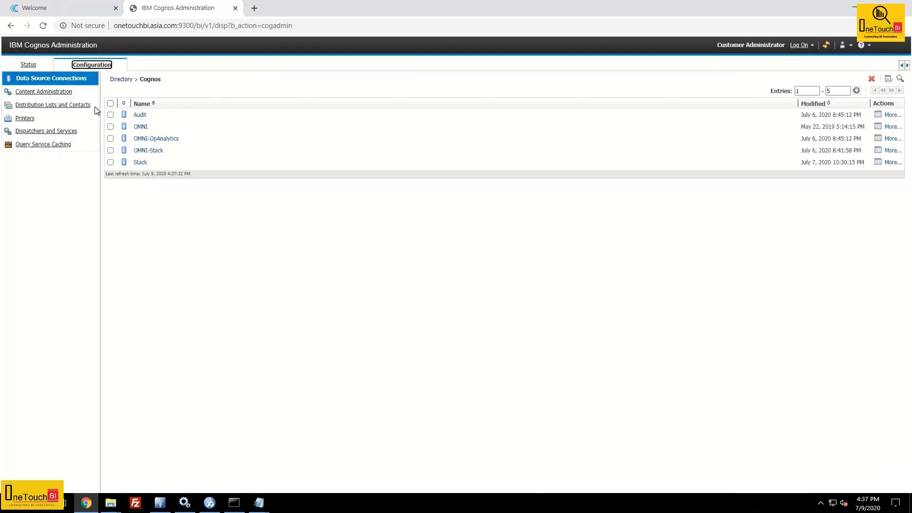
click(50, 133)
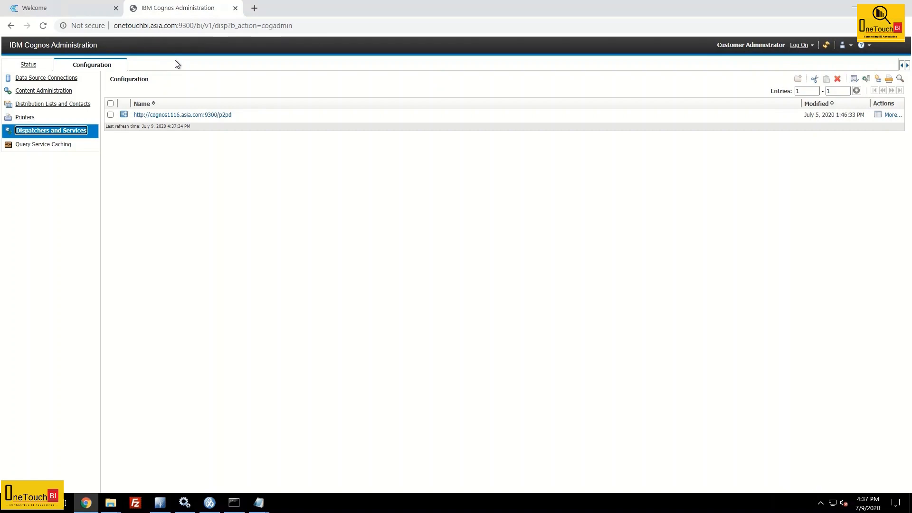
click(235, 8)
- Sign out of the custom administrator's account and sign in to the ADS namespace with the main administrator's saved user ID and password
click(900, 47)
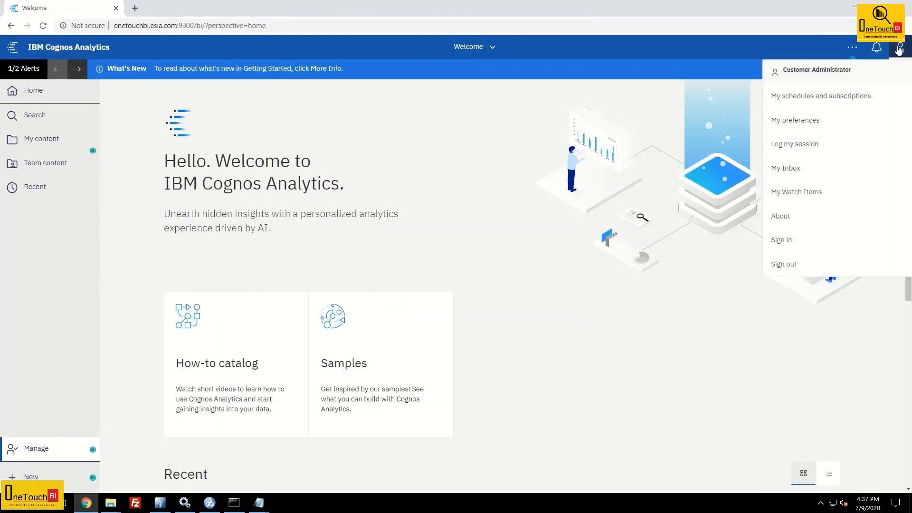
click(806, 263)
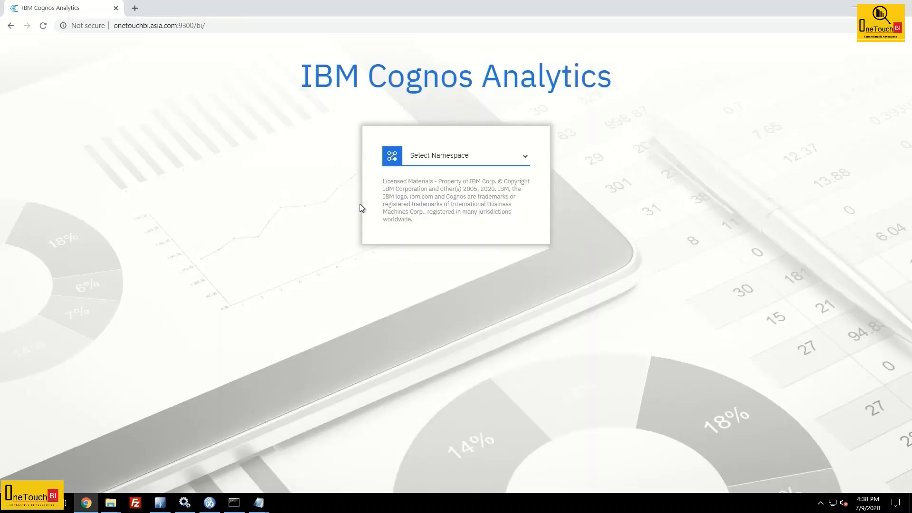
click(439, 159)
click(432, 169)
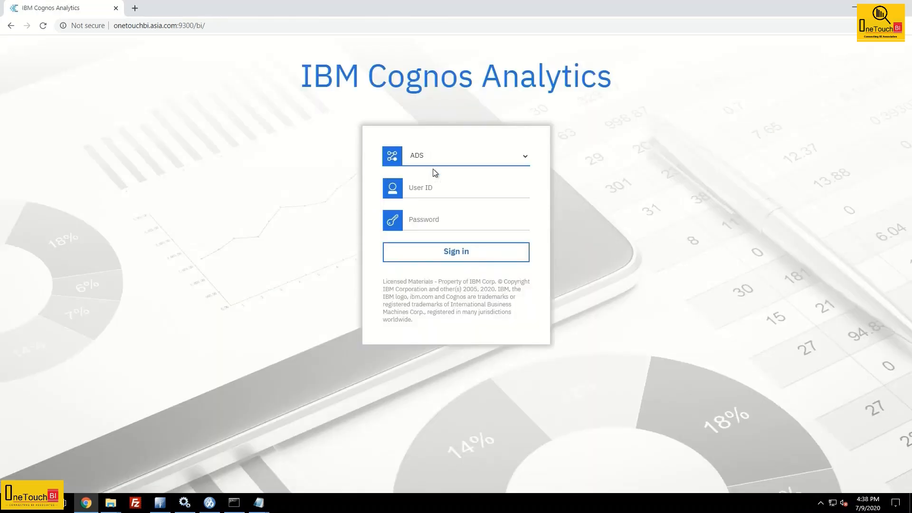
click(432, 187)
click(443, 269)
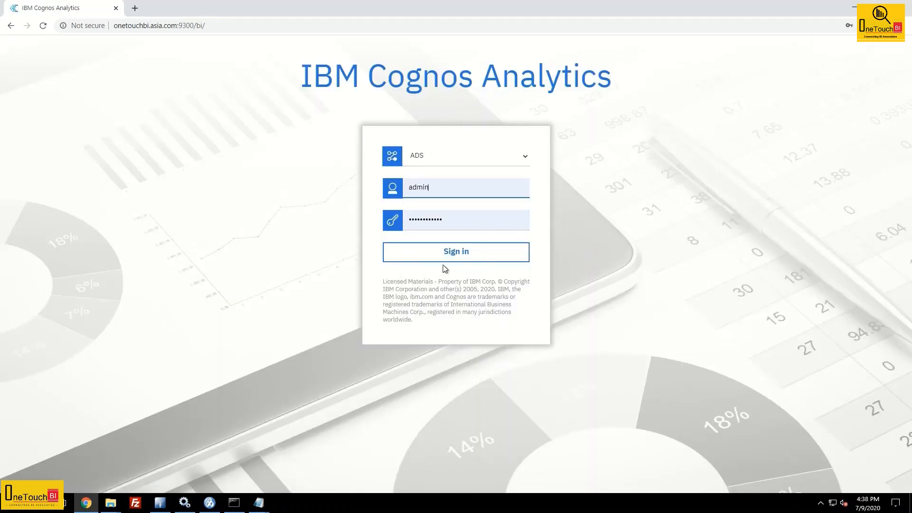
click(444, 259)
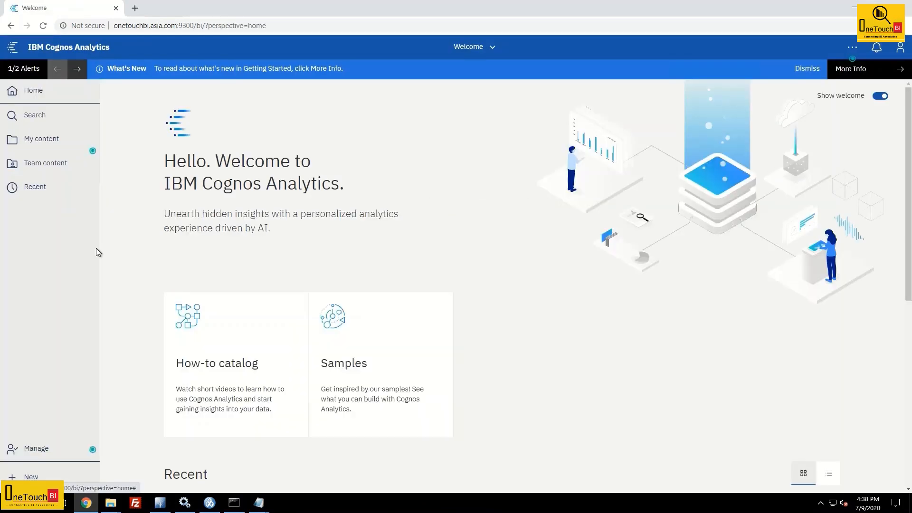
- Open the access settings of the Manage Visualizations capability under Administration
click(47, 164)
click(39, 454)
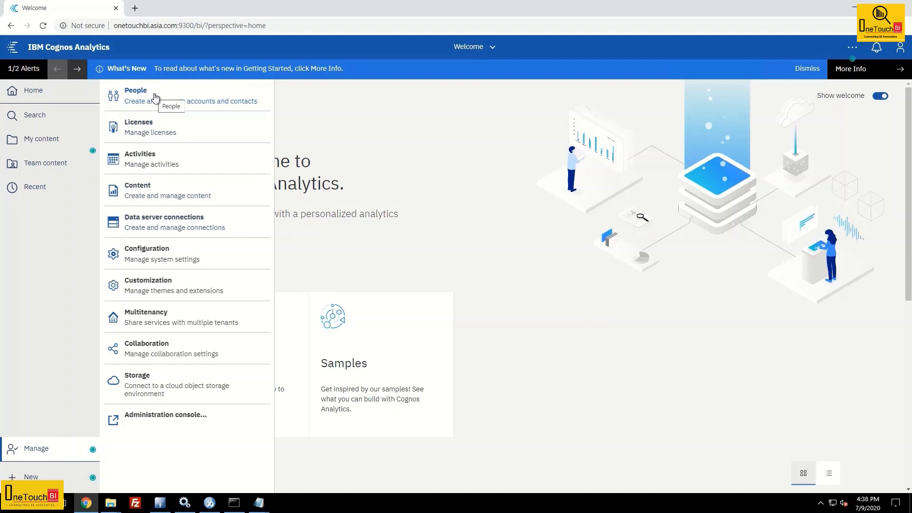
click(147, 101)
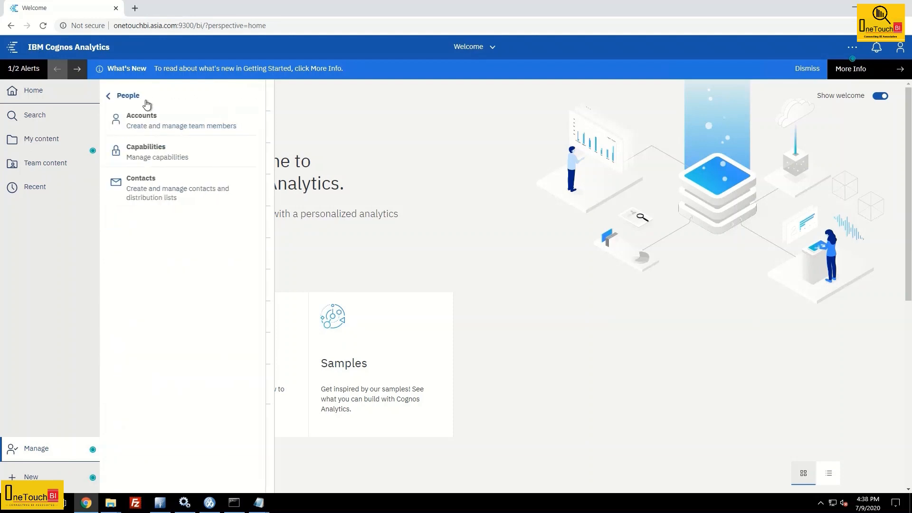
click(155, 152)
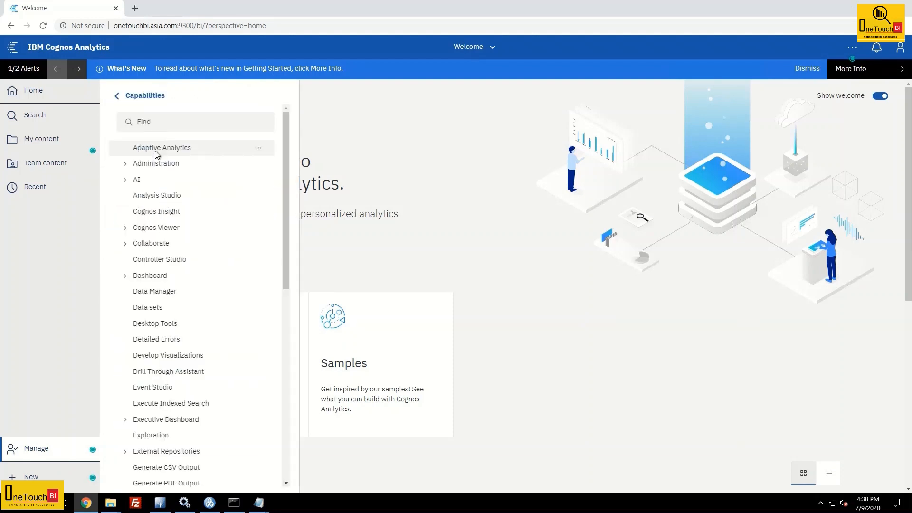
click(125, 165)
scroll(180, 282, down, 2)
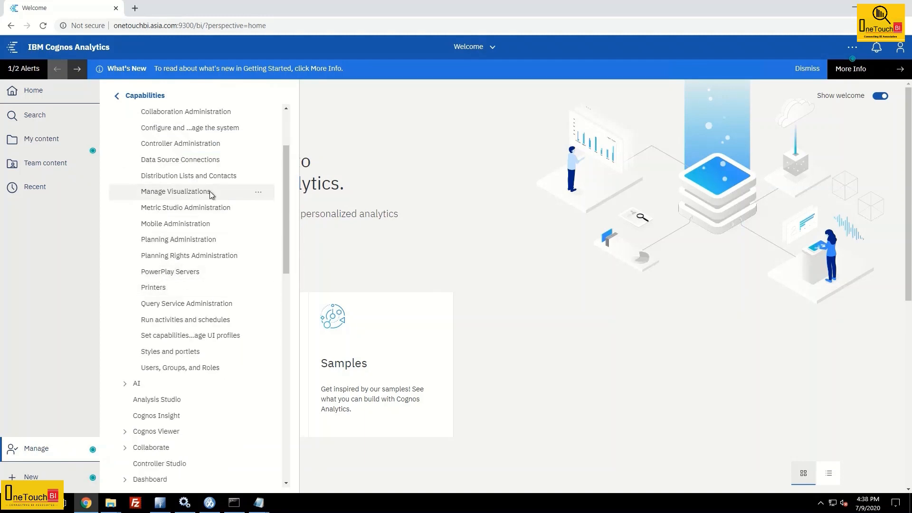
click(261, 194)
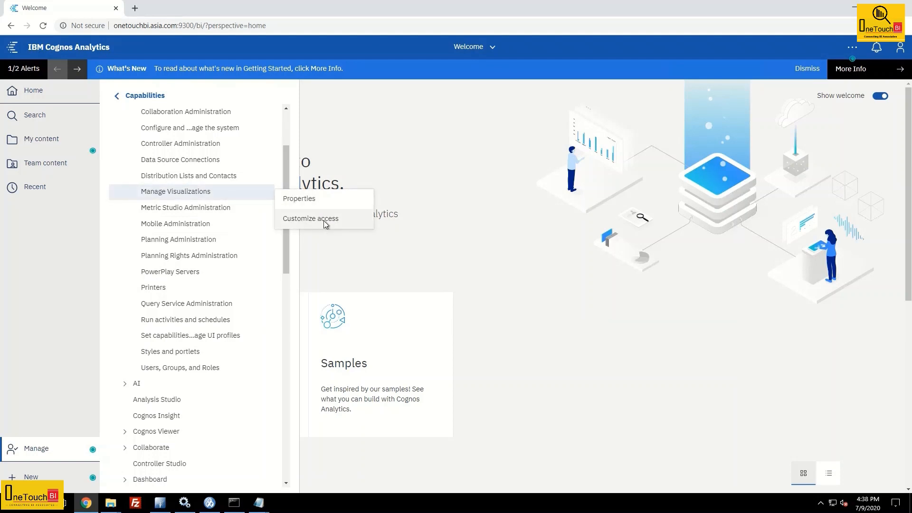
click(323, 221)
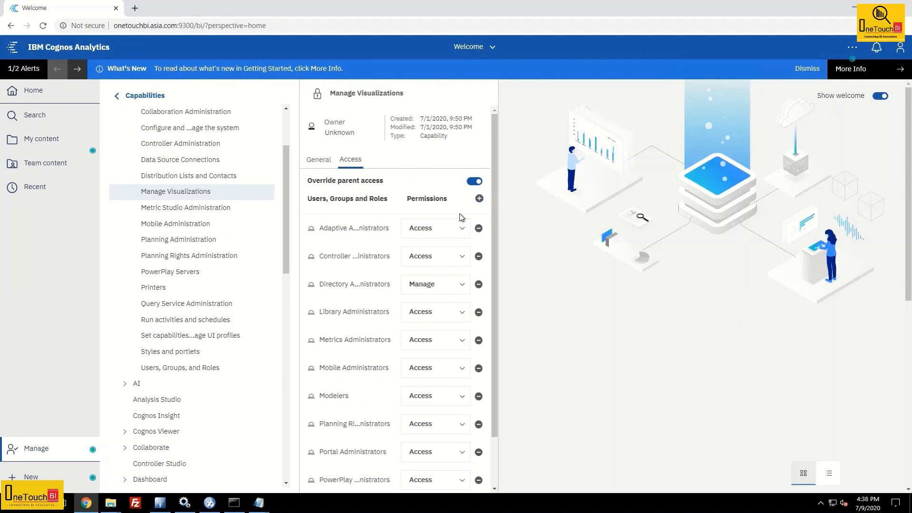
- Add the Customer Admin role from the Cognos namespace's Customer Roles folder to Manage Visualizations
scroll(476, 179, down, 2)
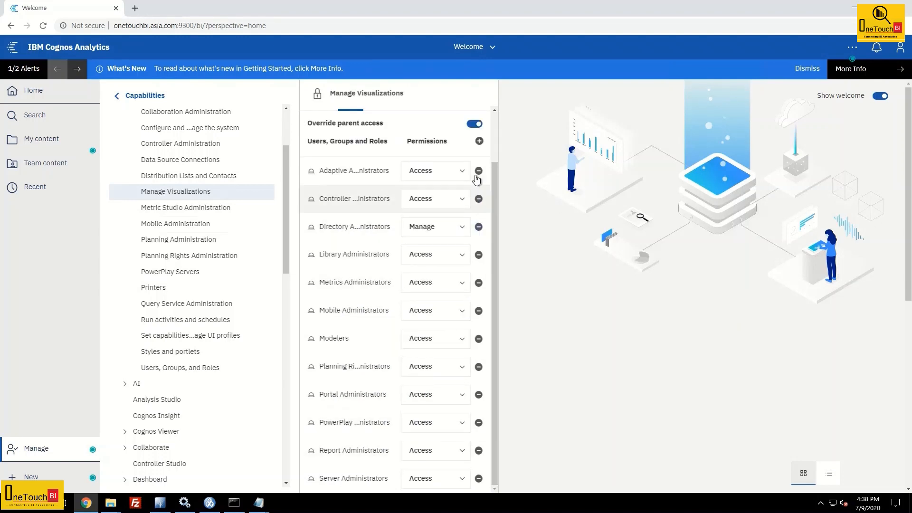
click(479, 142)
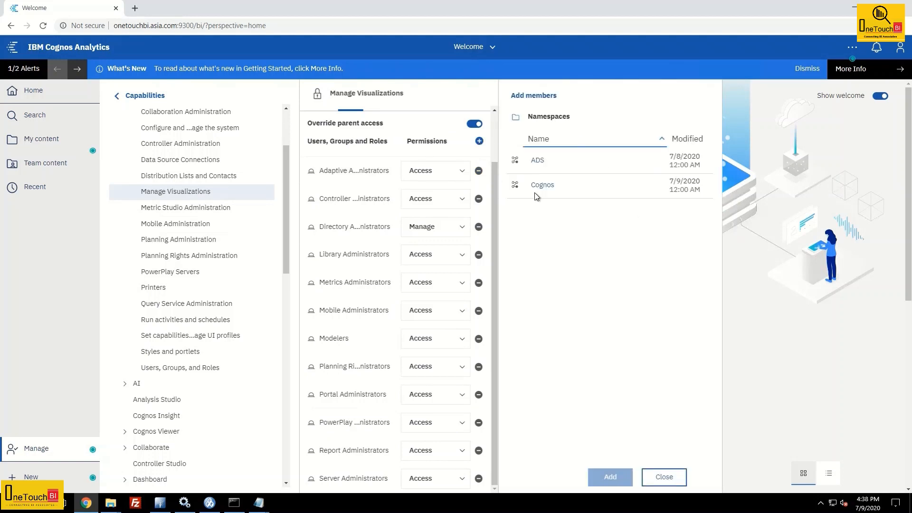
click(546, 187)
click(556, 180)
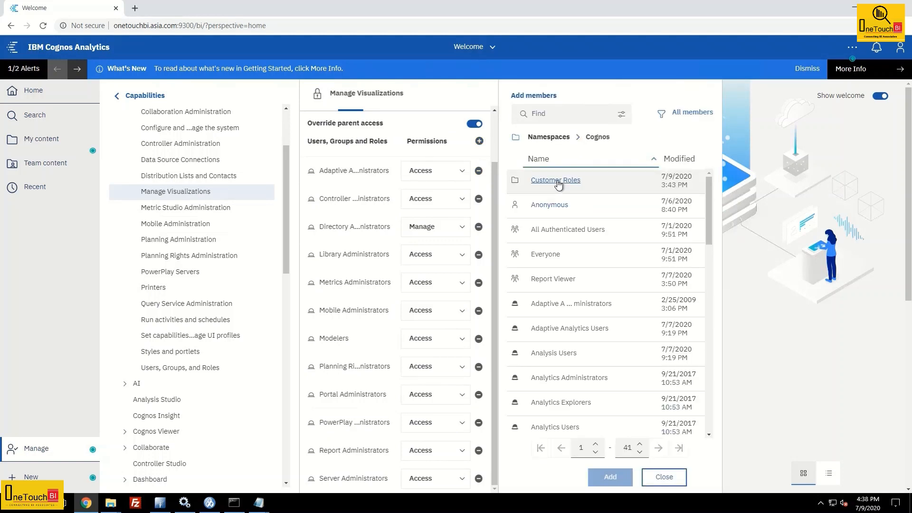
click(557, 185)
click(610, 477)
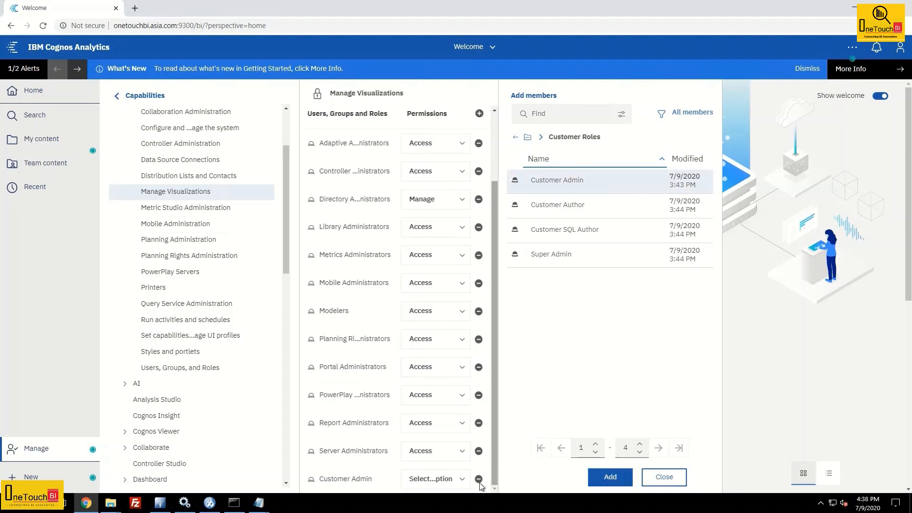
- Set Customer Admin's permissions on Manage Visualizations to Custom, granting Read, Write, Execute and Traverse
click(438, 479)
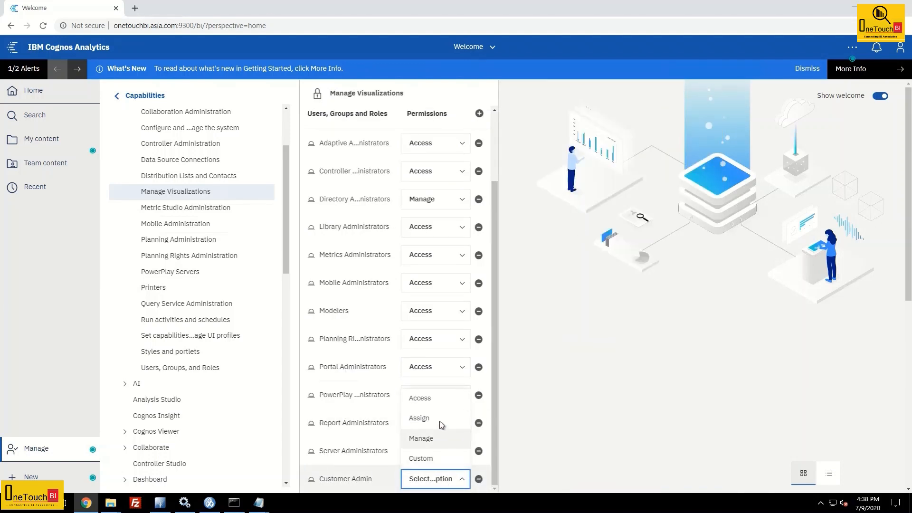
click(421, 458)
click(563, 139)
click(562, 158)
click(562, 178)
click(562, 199)
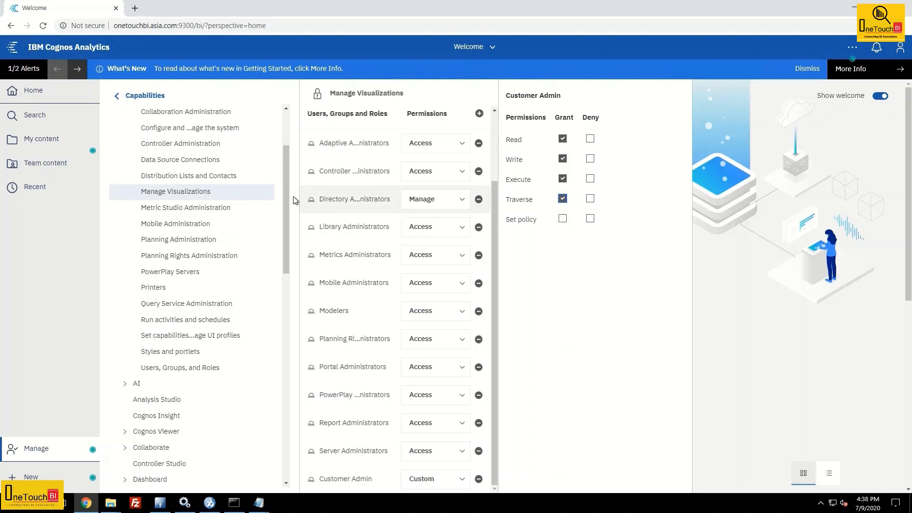
click(257, 195)
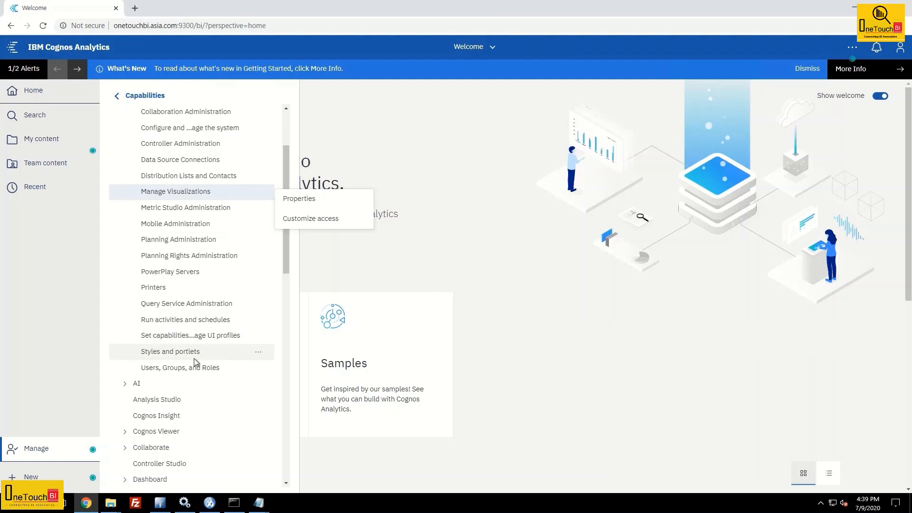
- Open the access settings of Styles and portlets and add the Customer Admin role from the Cognos namespace's Customer Roles folder
click(259, 356)
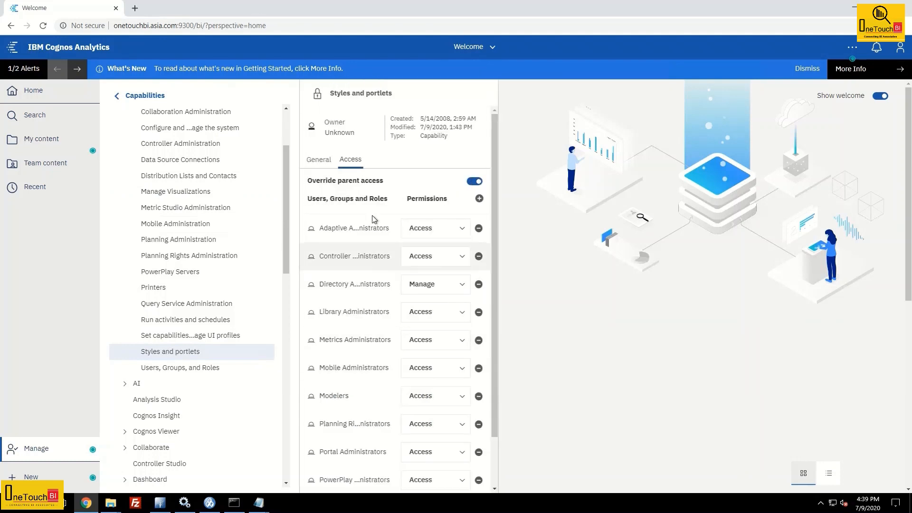
click(480, 199)
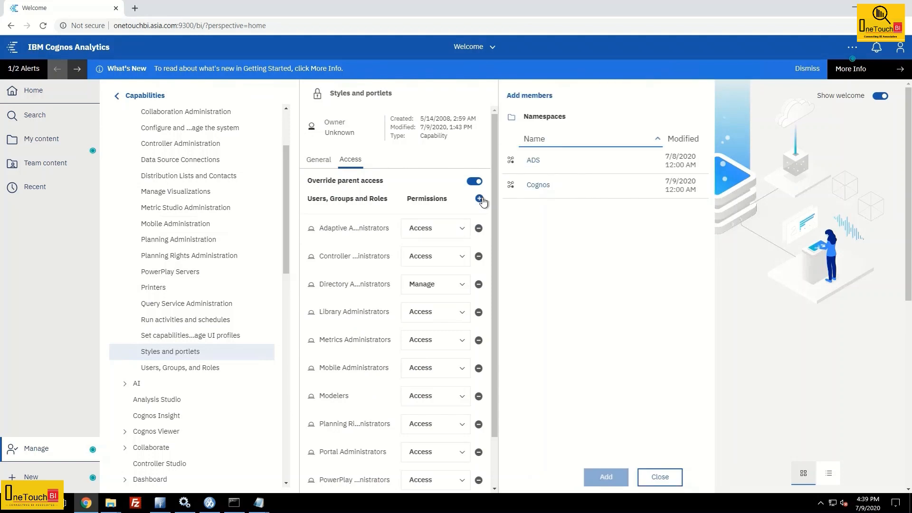
click(549, 184)
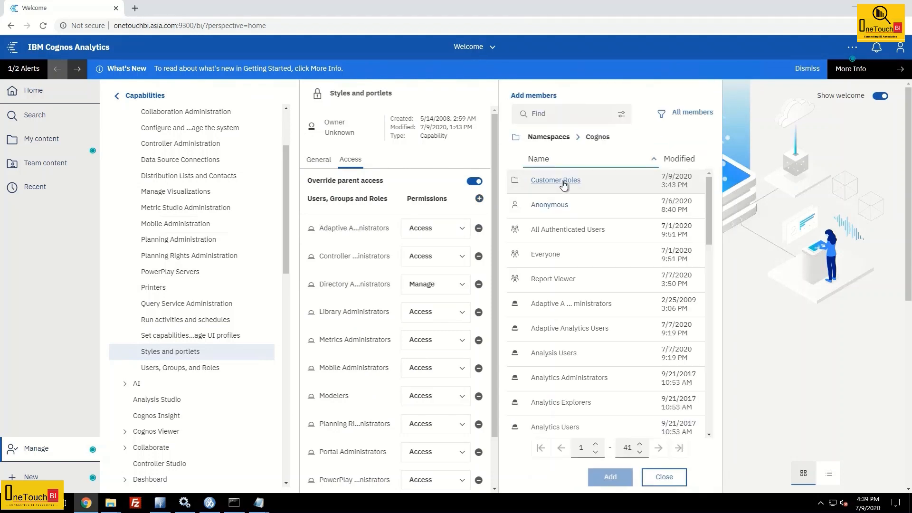
click(557, 181)
click(561, 182)
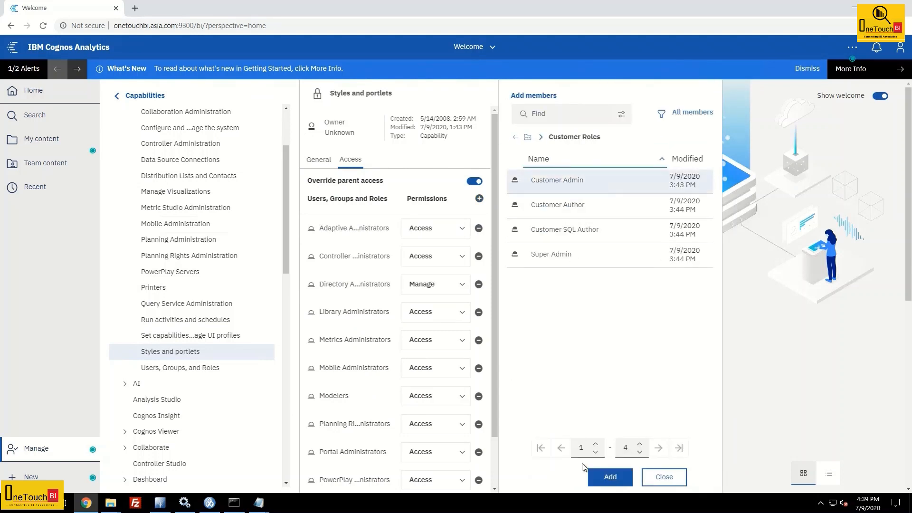
click(611, 477)
- Set Customer Admin's permissions on Styles and portlets to Custom, granting Read, Write, Execute and Traverse
scroll(495, 440, down, 2)
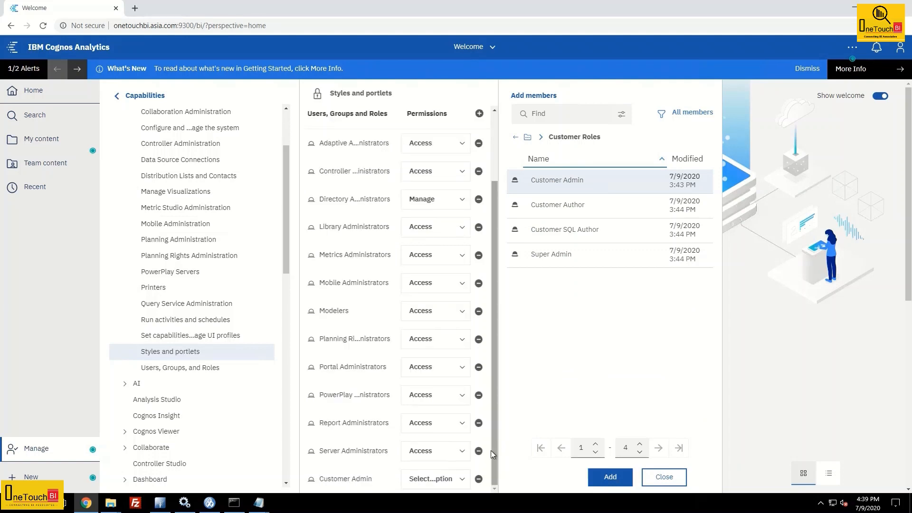
click(463, 481)
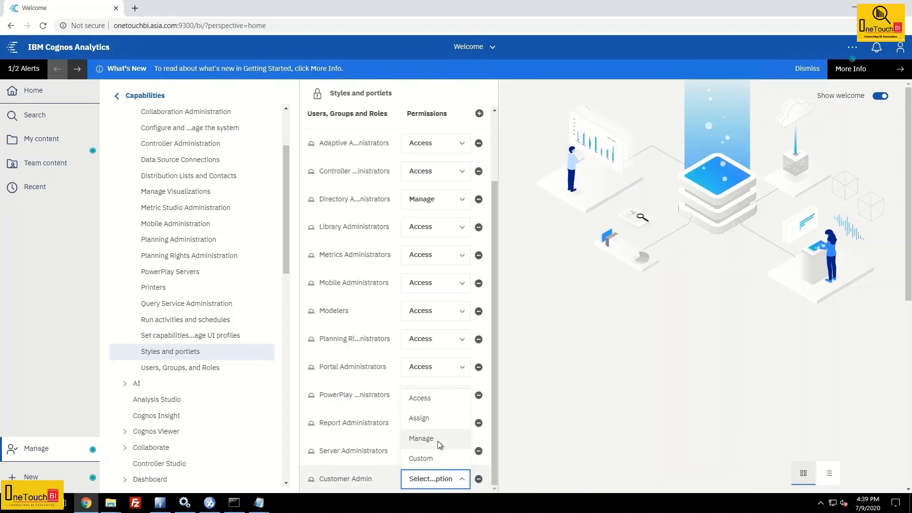
click(432, 458)
click(562, 138)
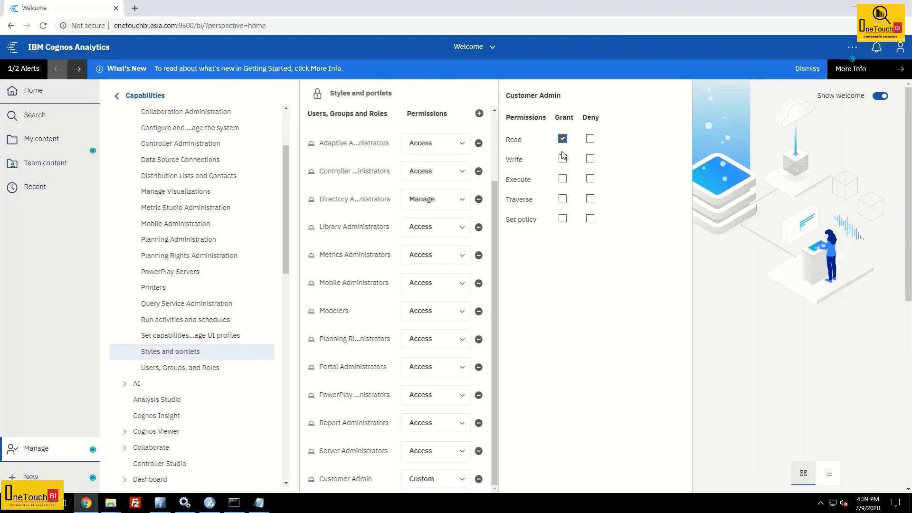
click(563, 159)
click(563, 179)
click(562, 199)
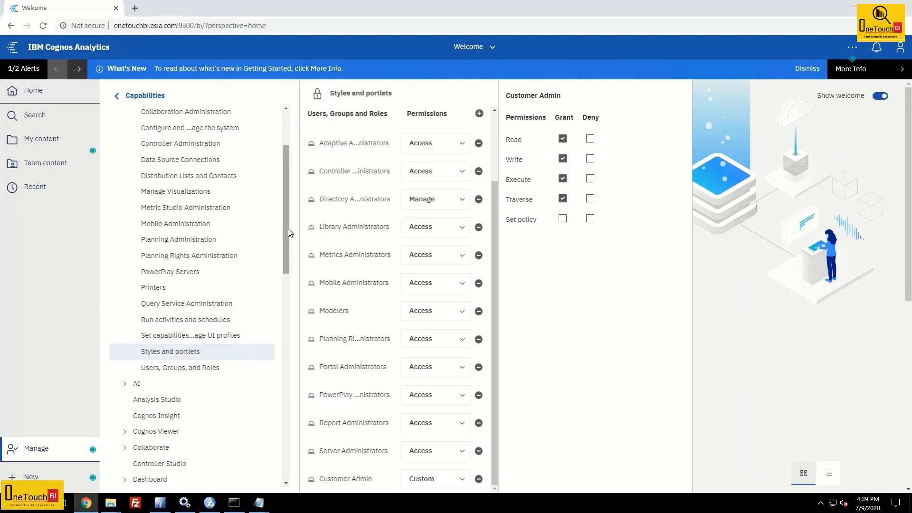
- Save the Styles and portlets access, sign out, and sign in to ADS with the custom administrator's saved user ID and password
click(905, 50)
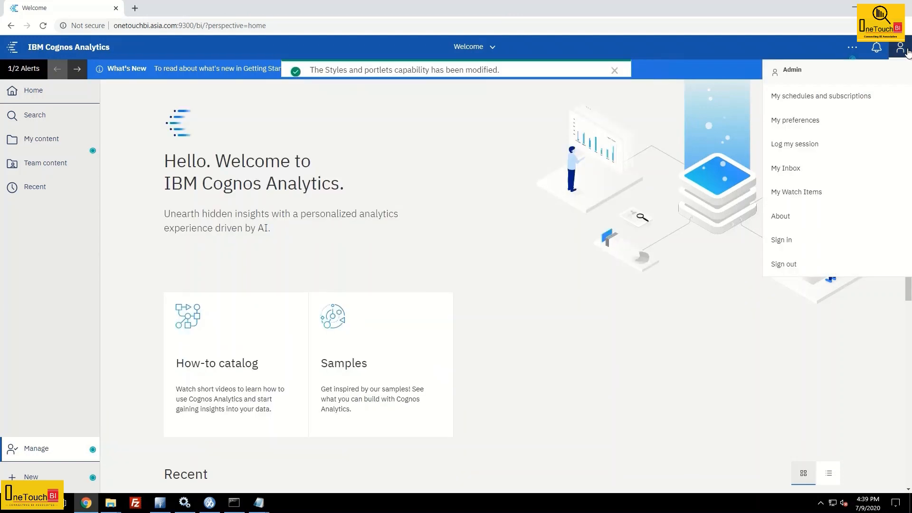
click(792, 267)
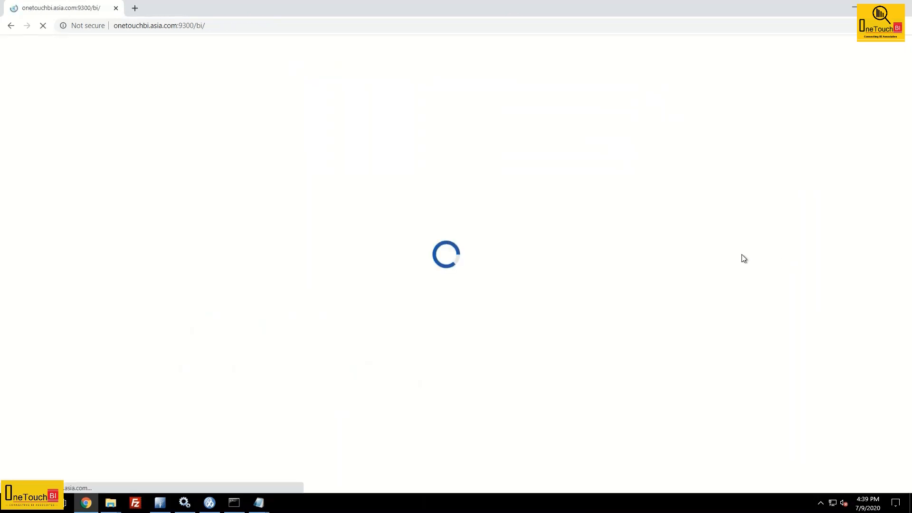
click(462, 160)
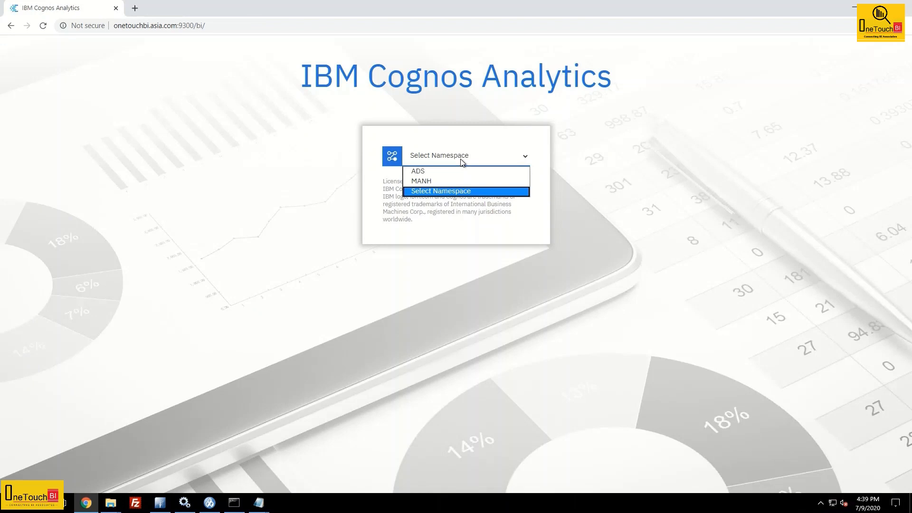
click(443, 176)
click(444, 187)
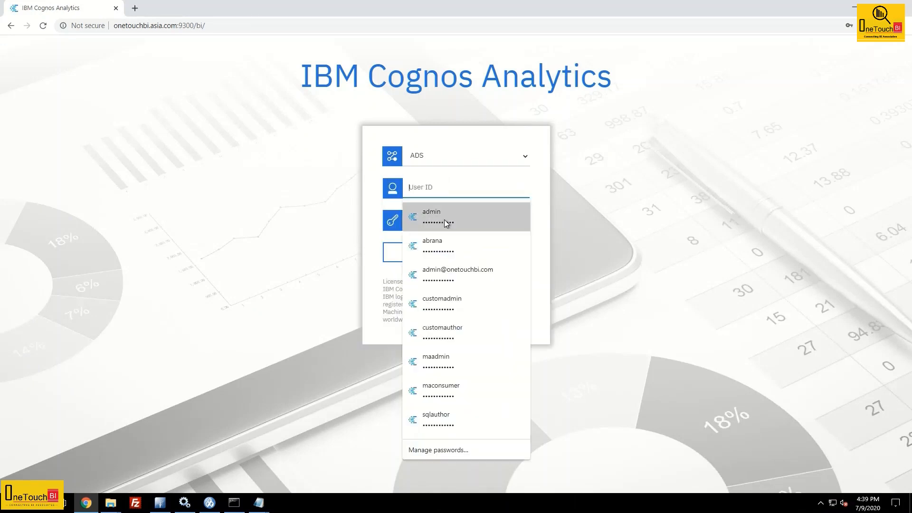
click(454, 307)
click(452, 251)
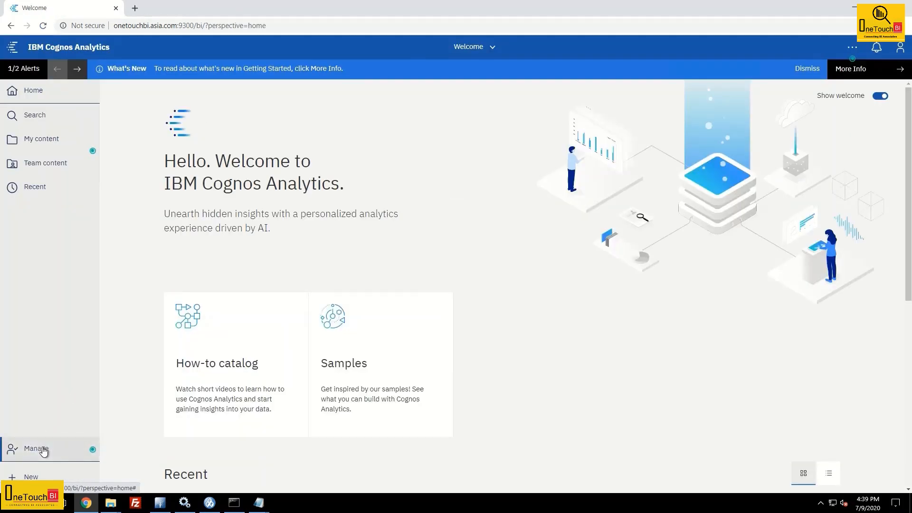
- Open the administration console, view the Library's visualizations, and close the console
click(44, 449)
click(166, 314)
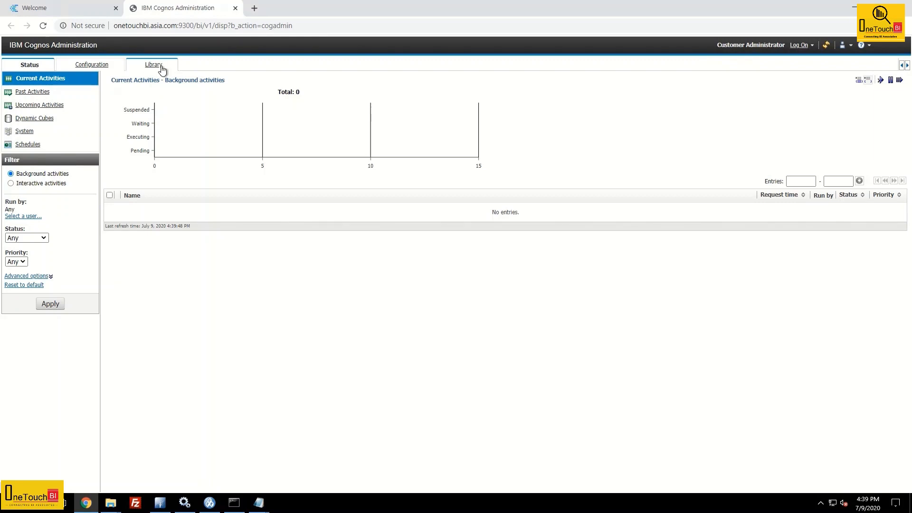
click(152, 69)
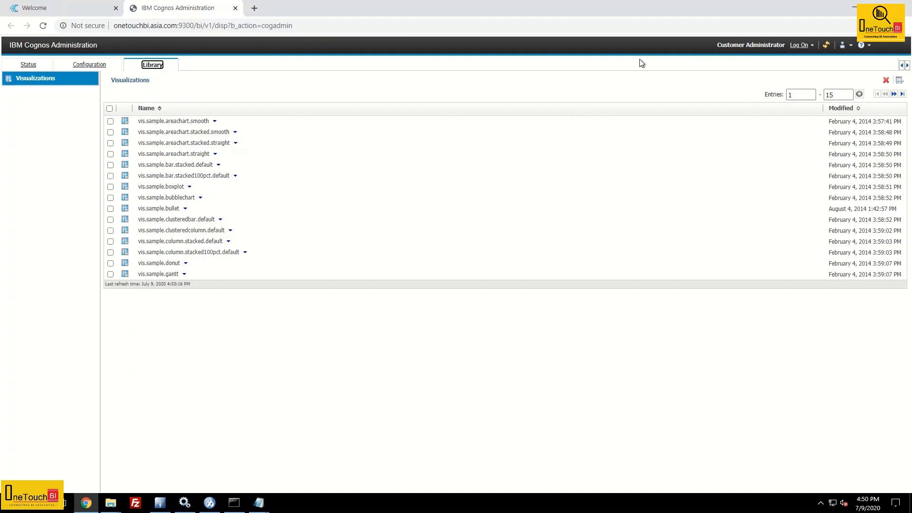
click(235, 9)
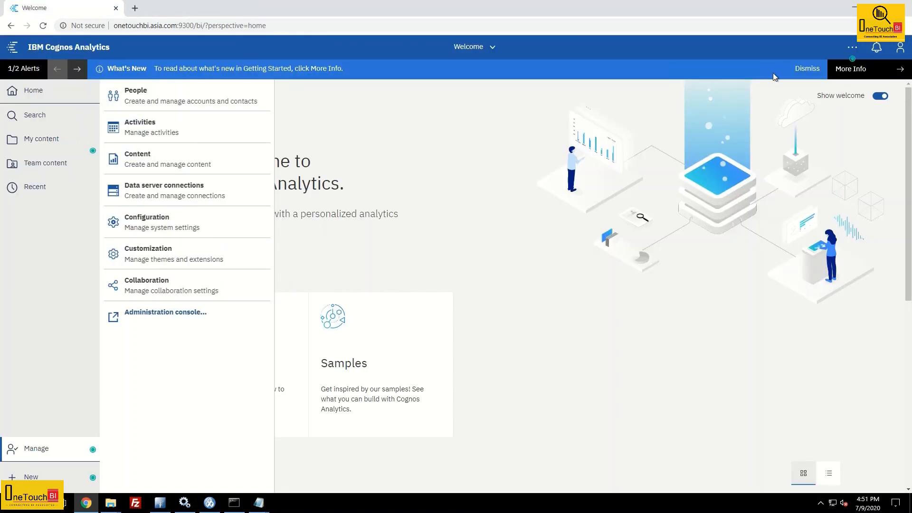
- Sign out and sign back in to the ADS namespace with the administrator's saved user ID and password
click(897, 53)
click(805, 265)
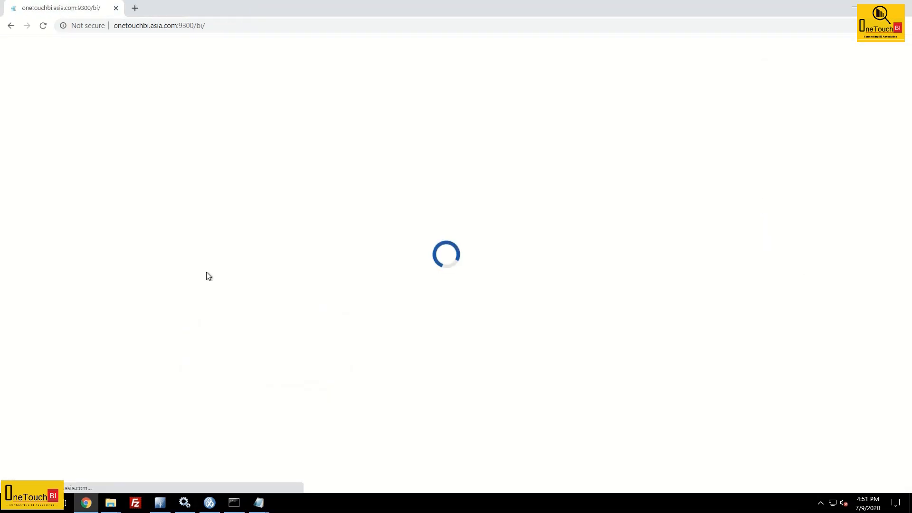
click(463, 162)
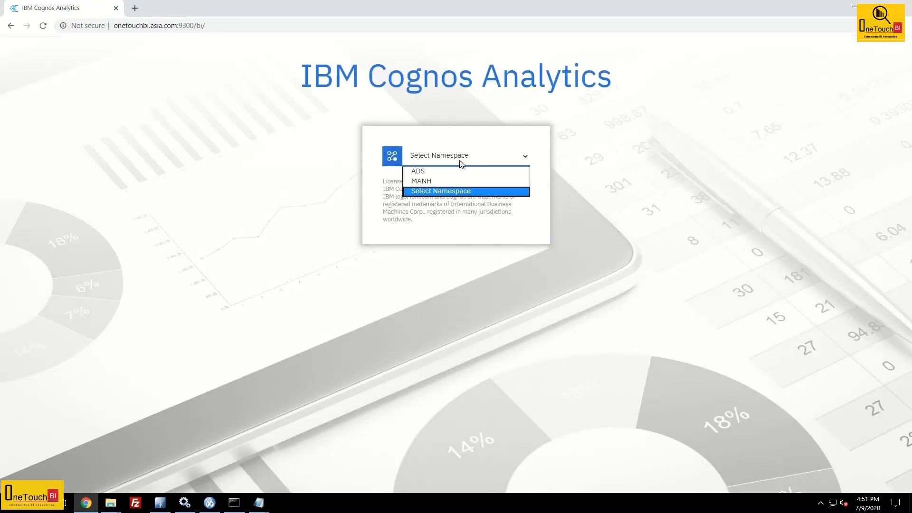
click(438, 172)
click(438, 185)
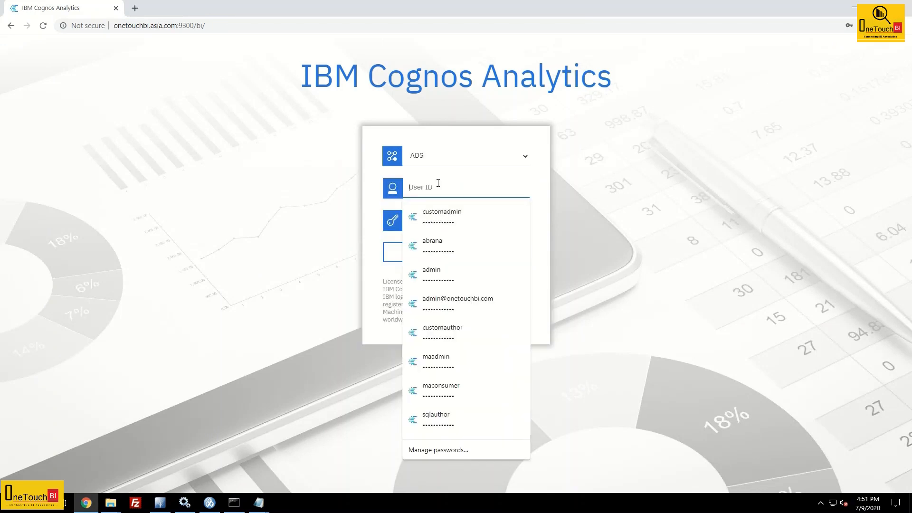
click(440, 273)
click(451, 256)
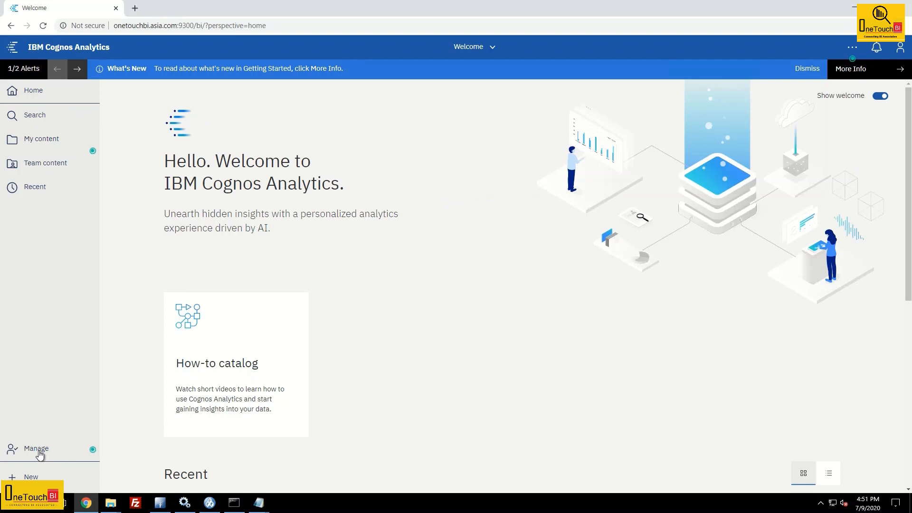
- Open the properties of the Library Administrators role in the Cognos namespace's accounts
click(40, 453)
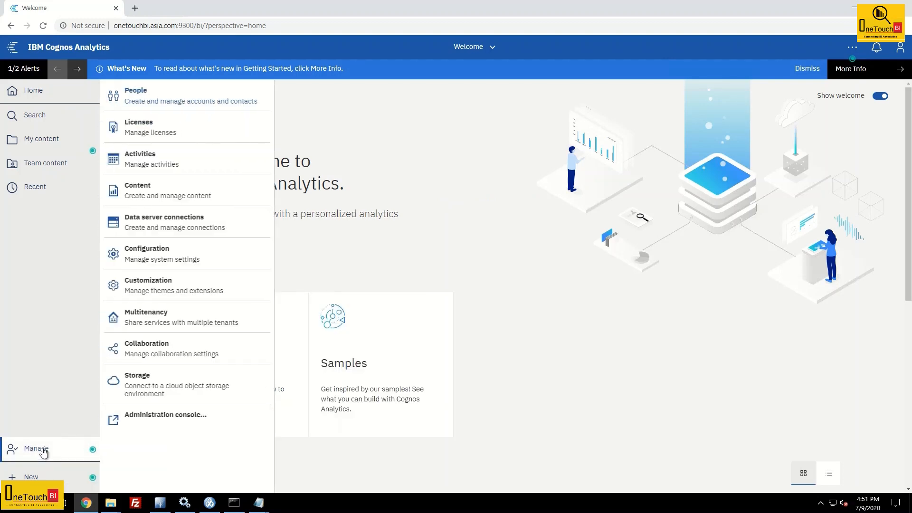
click(150, 97)
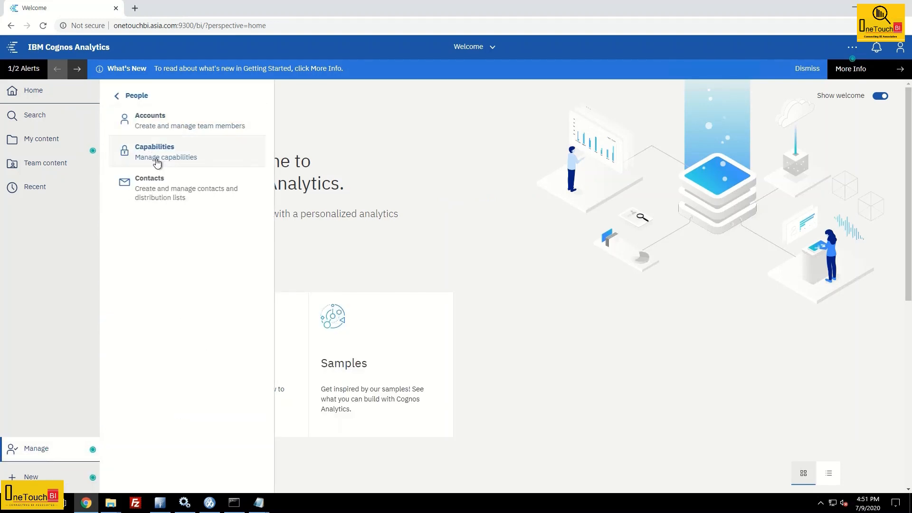
click(150, 120)
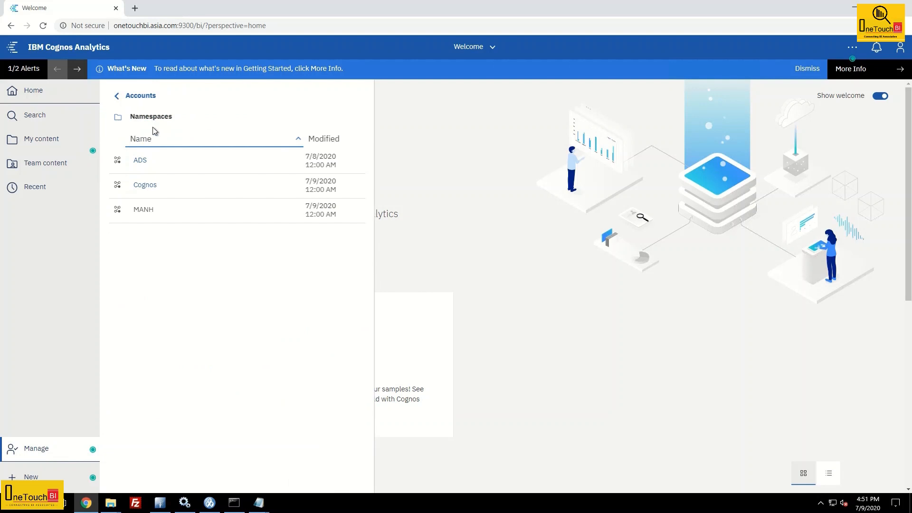
click(145, 185)
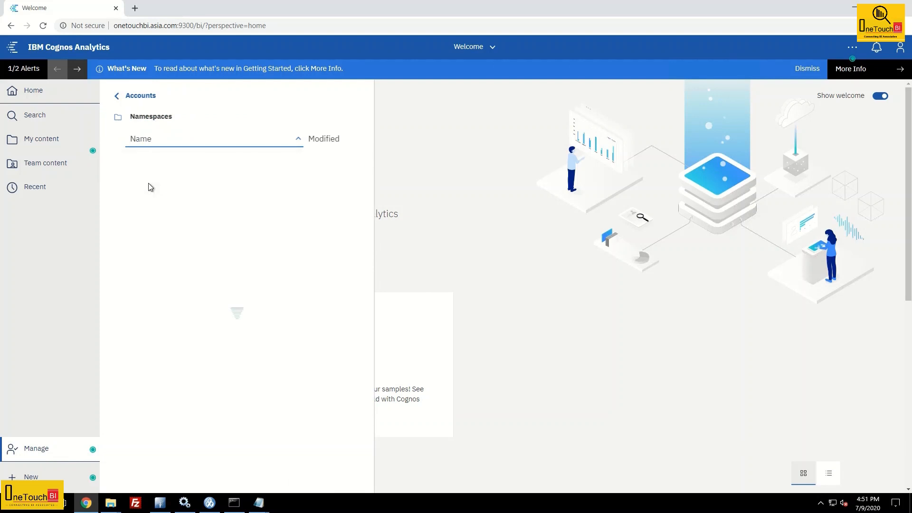
scroll(170, 314, down, 8)
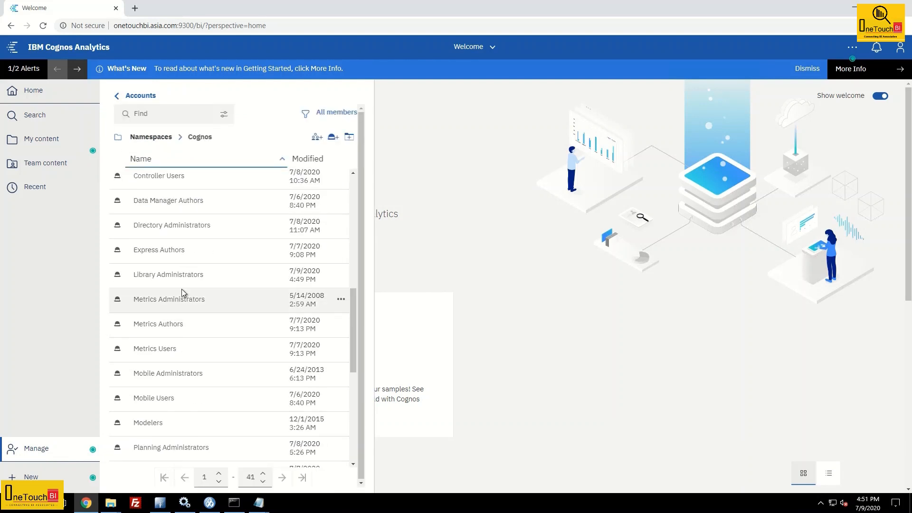
click(341, 274)
click(389, 302)
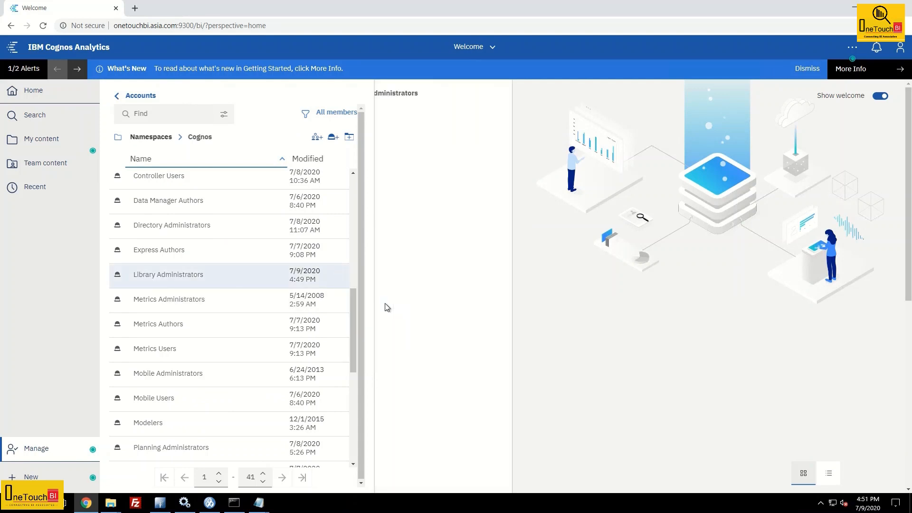
- Add the Customer Admin role from the Cognos namespace's Customer Roles folder as a member of Library Administrators
click(554, 187)
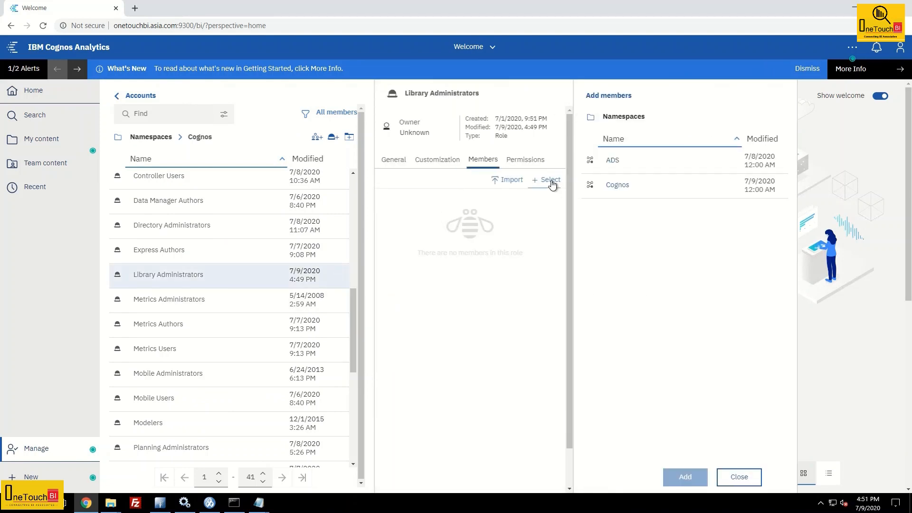
click(616, 185)
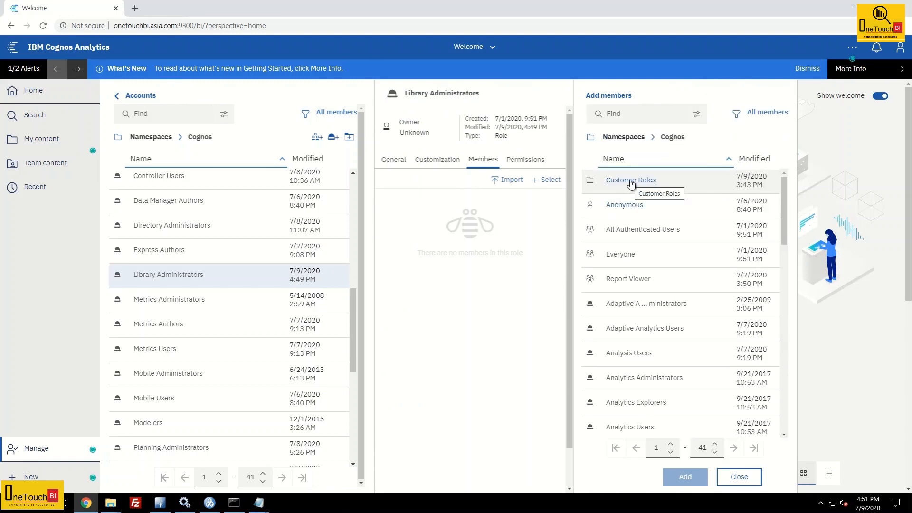
click(631, 180)
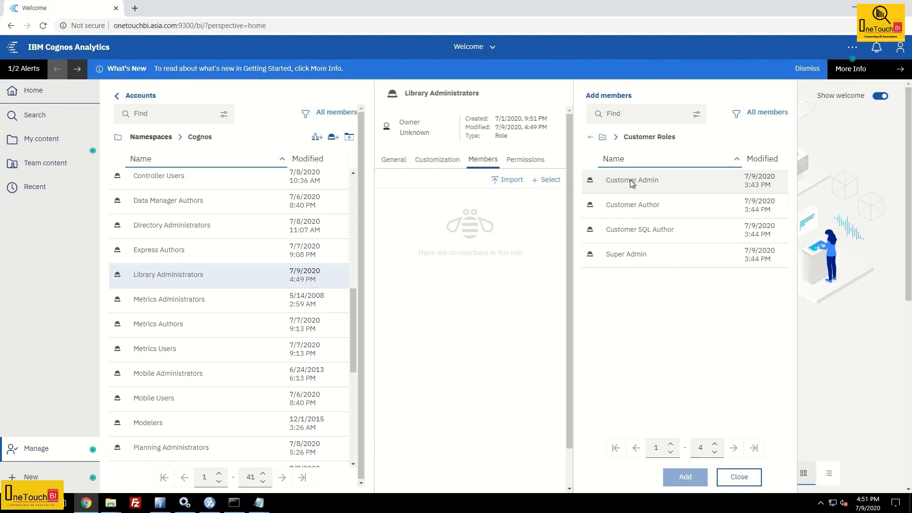
click(632, 182)
click(685, 476)
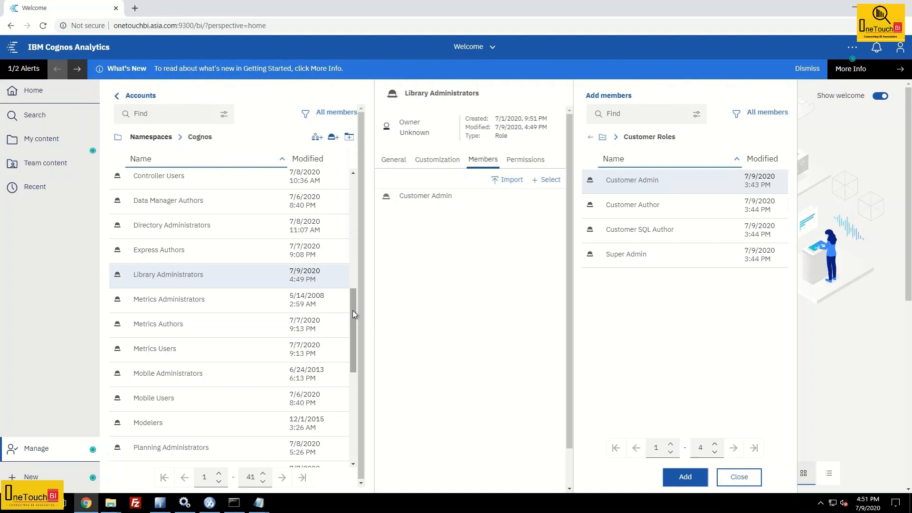
- Leave the accounts and open the access settings of the Users, Groups, and Roles capability under Administration
drag(353, 310, 245, 165)
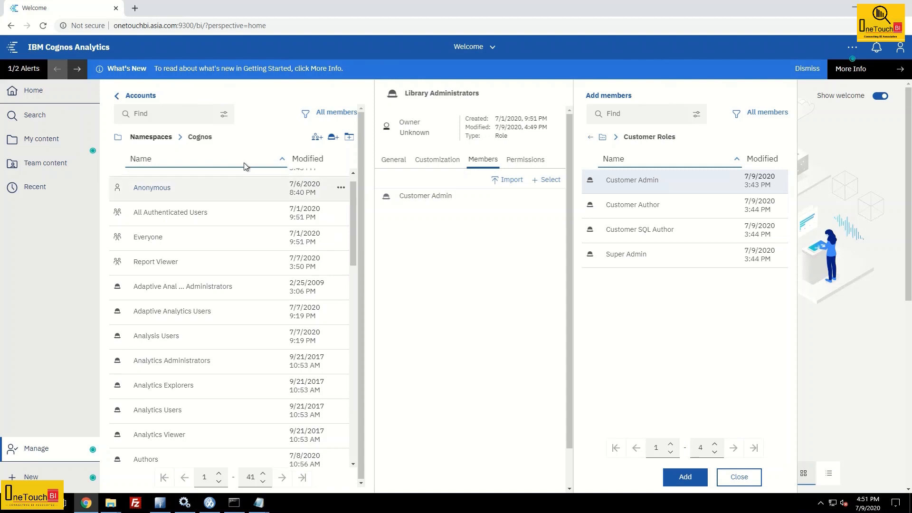
click(146, 138)
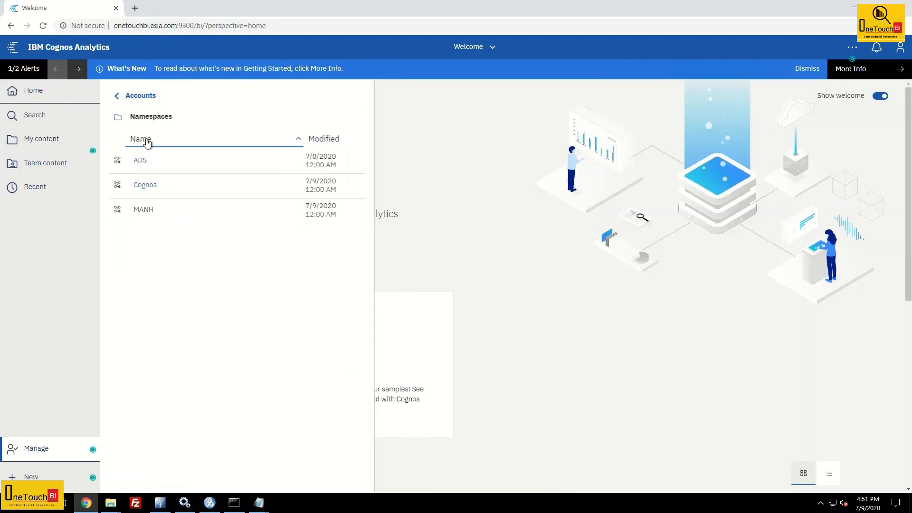
click(117, 97)
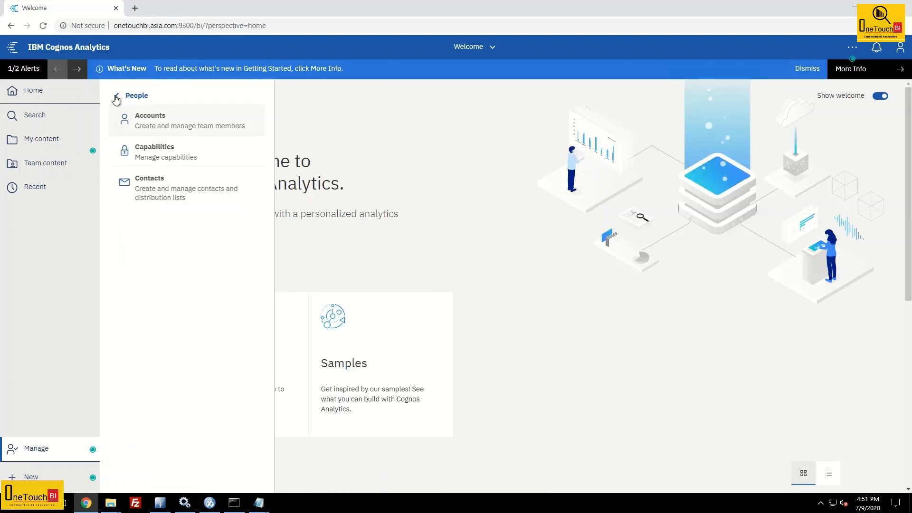
click(153, 151)
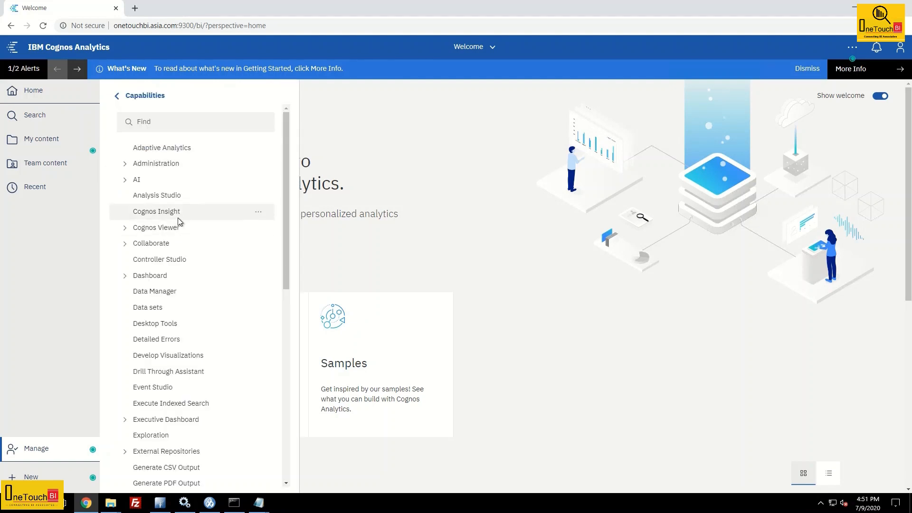
click(126, 163)
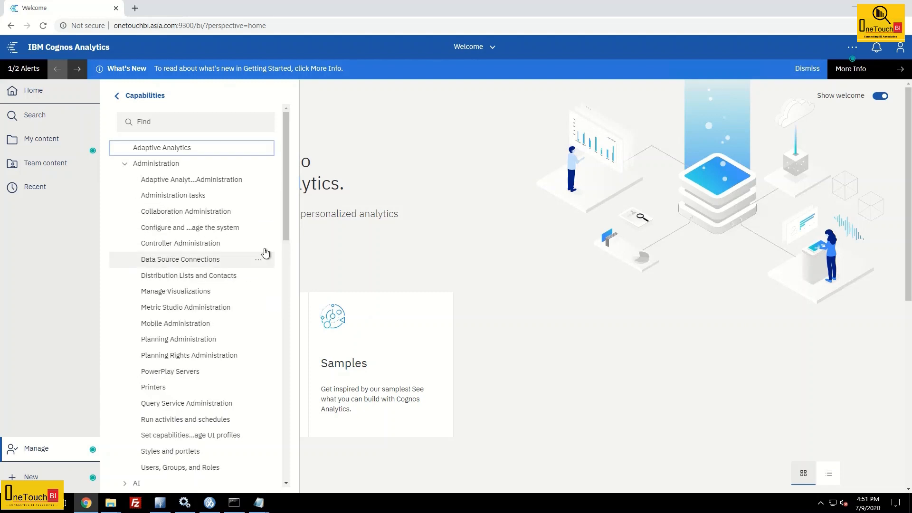
scroll(265, 254, down, 2)
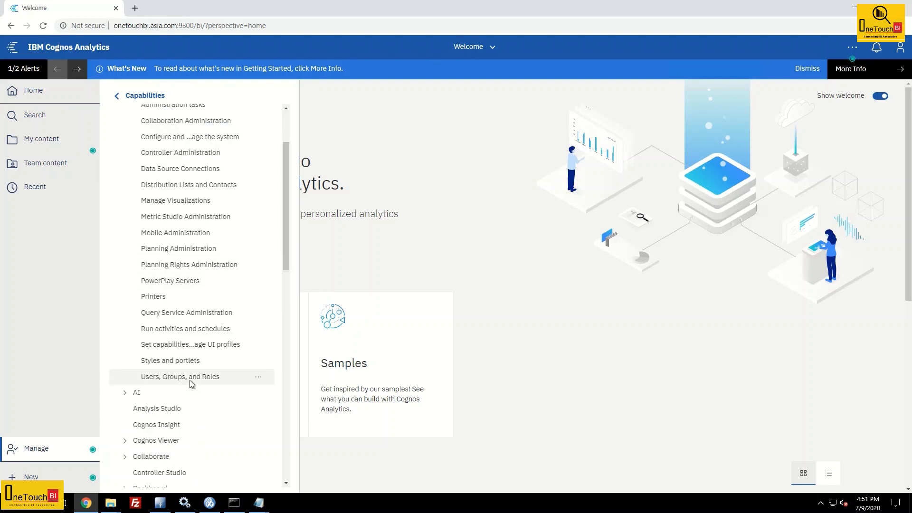
click(259, 380)
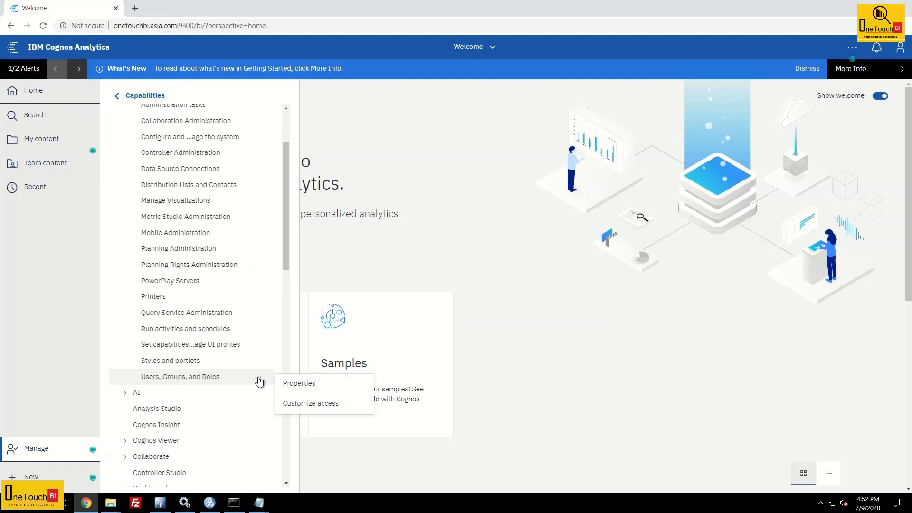
click(327, 402)
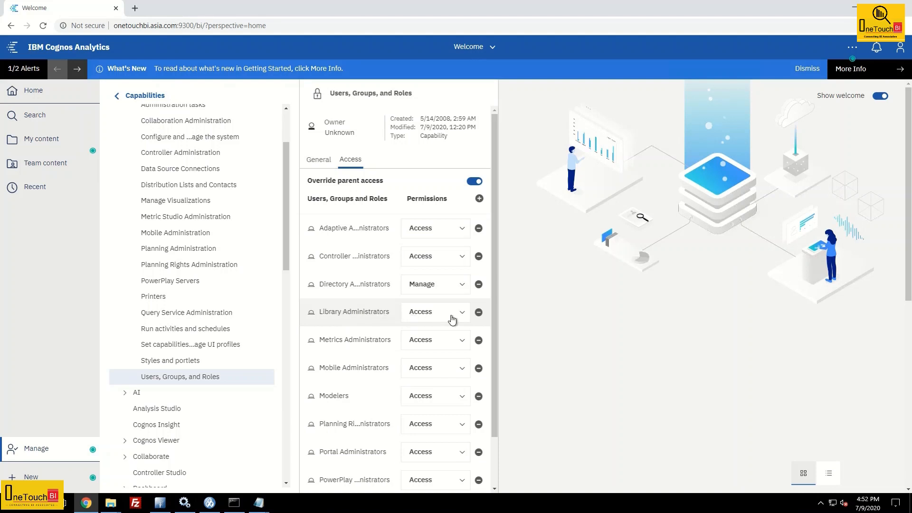
- Add the Customer Admin role from the Cognos namespace's Customer Roles folder to the Users, Groups, and Roles access list
click(479, 199)
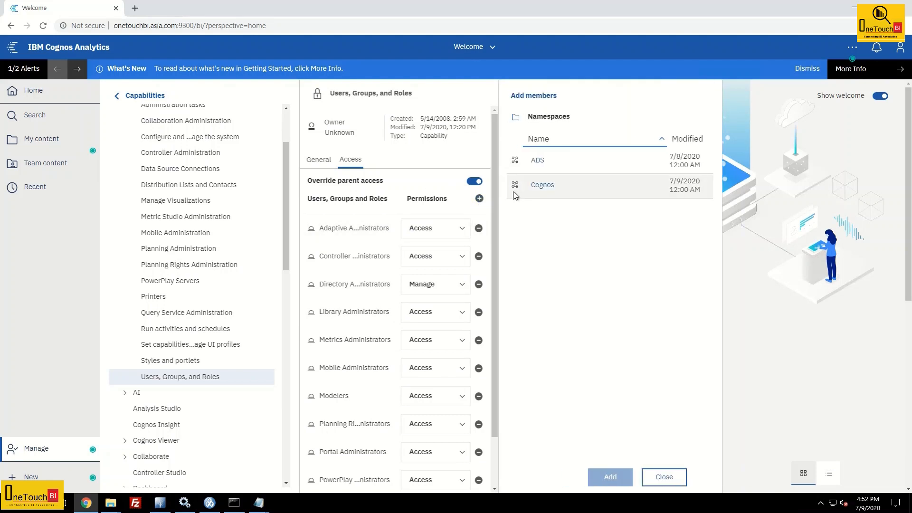
click(543, 185)
click(549, 181)
click(571, 185)
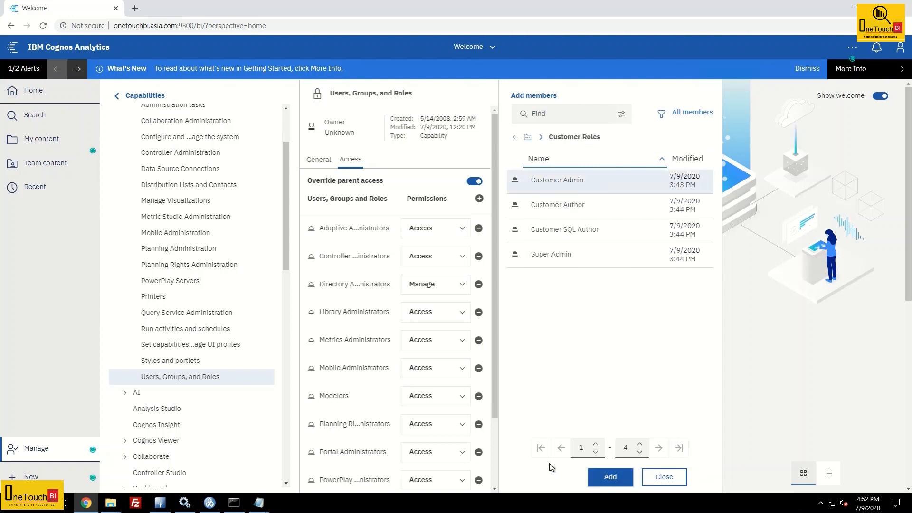
scroll(492, 430, down, 2)
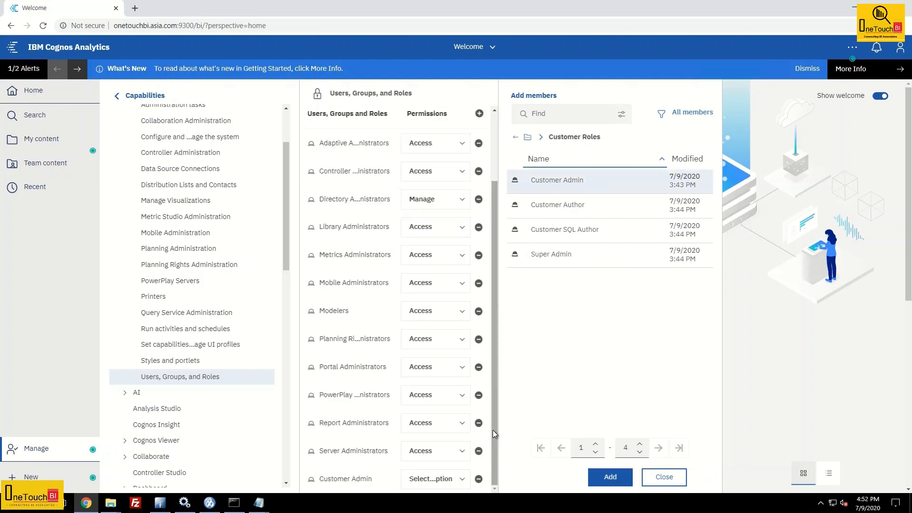
- Set Customer Admin's permissions on Users, Groups, and Roles to Custom, denying Read, Write, Execute, Traverse and Set policy
click(464, 480)
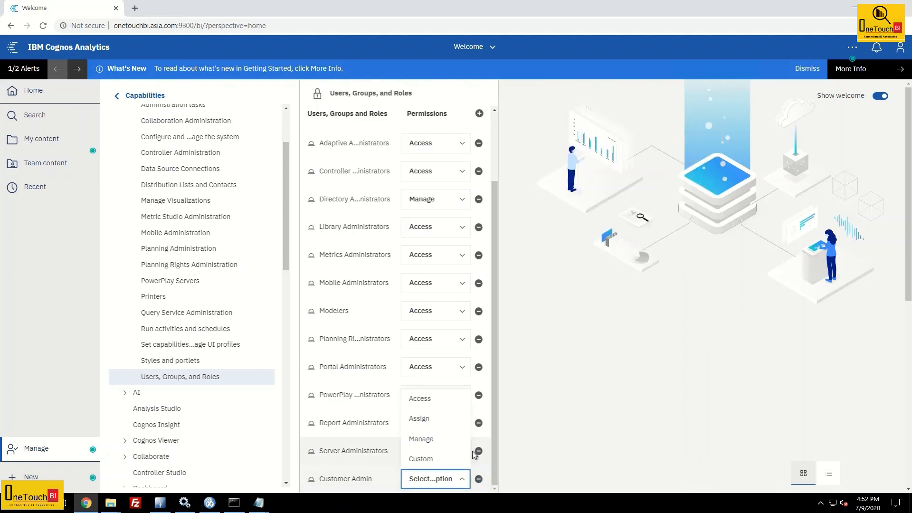
click(427, 460)
click(590, 139)
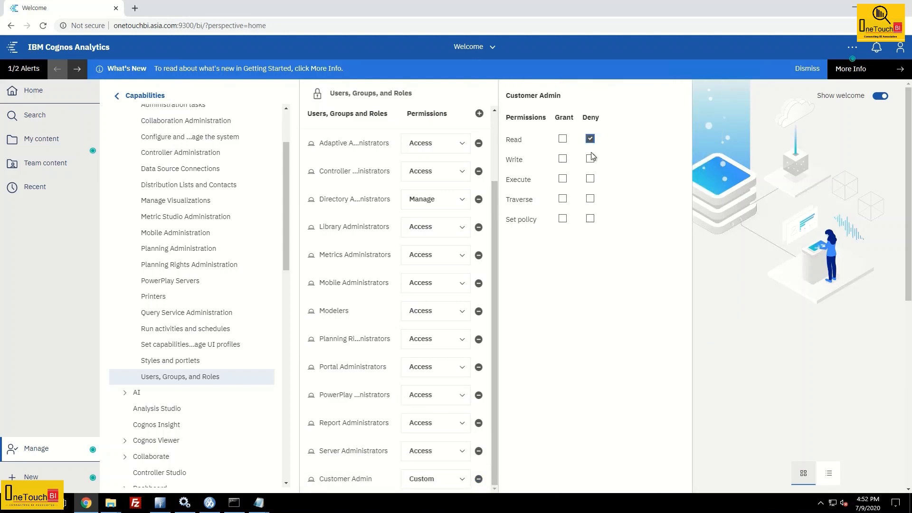
click(590, 159)
click(590, 179)
click(590, 199)
click(590, 219)
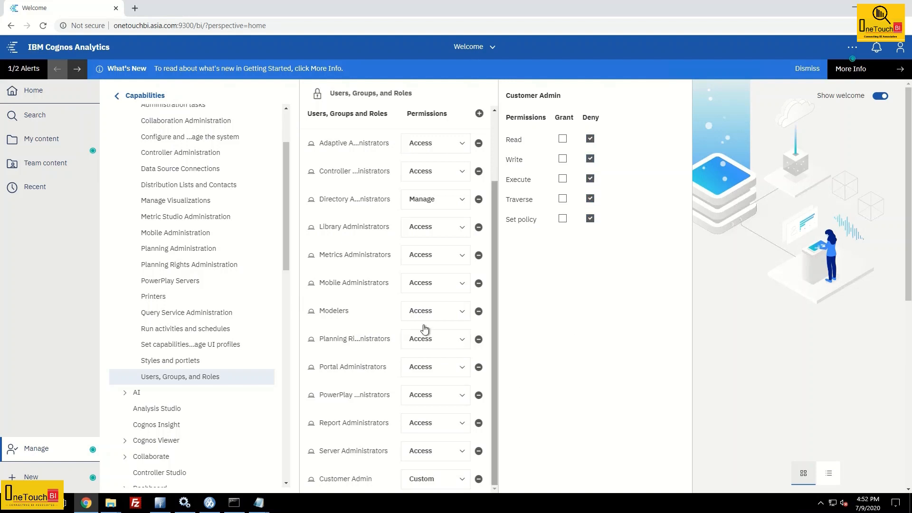
- Open the access settings of Mobile Administration and add the Customer Admin role from the Cognos namespace's Customer Roles folder
scroll(286, 233, up, 1)
drag(286, 231, 287, 196)
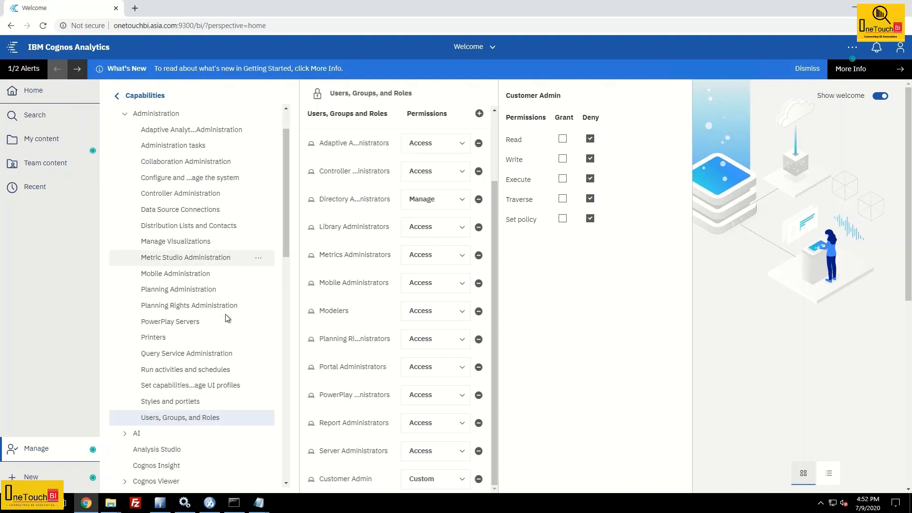
scroll(225, 314, down, 3)
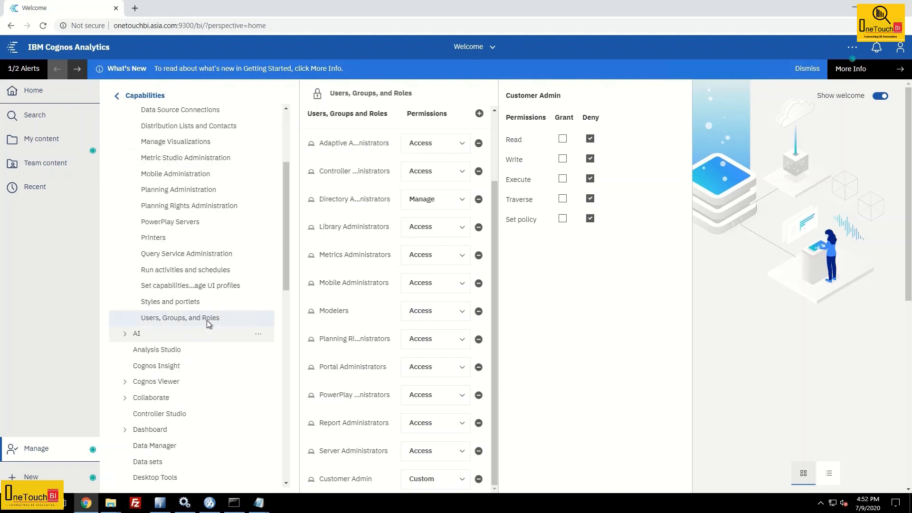
click(258, 177)
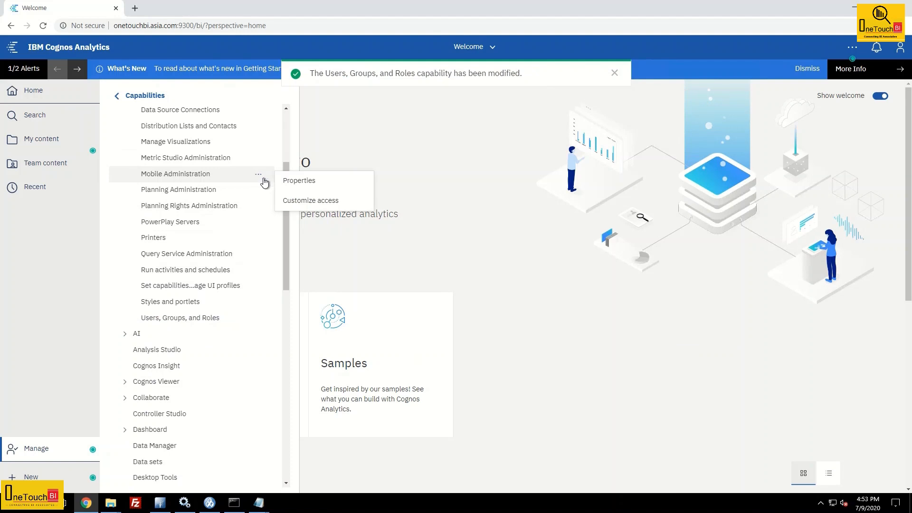
click(311, 202)
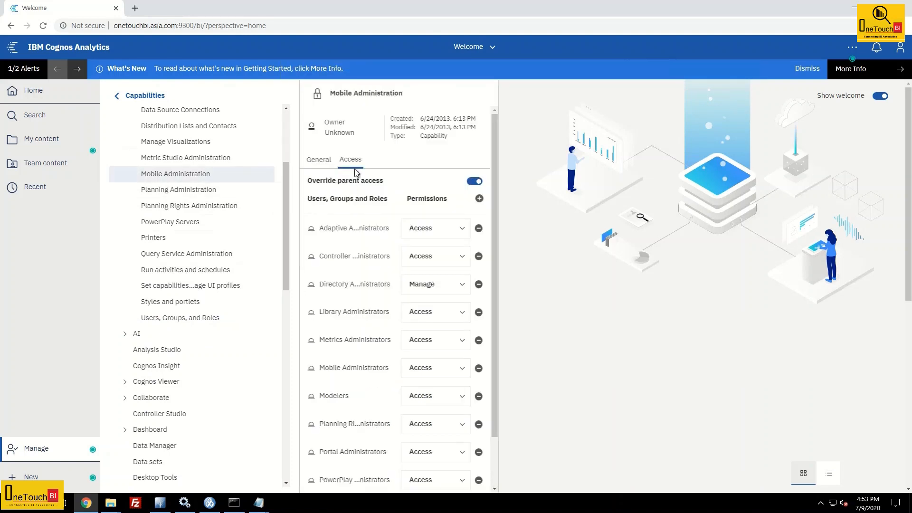
click(479, 199)
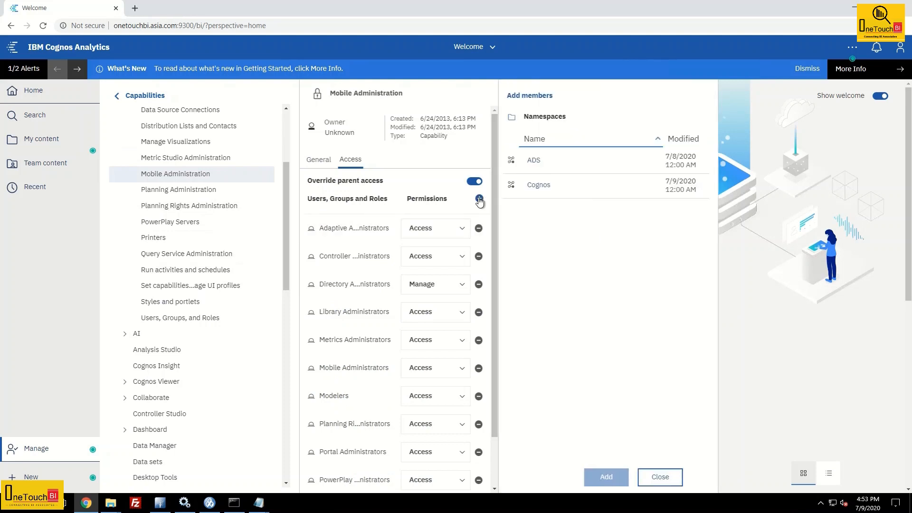
click(543, 185)
click(554, 183)
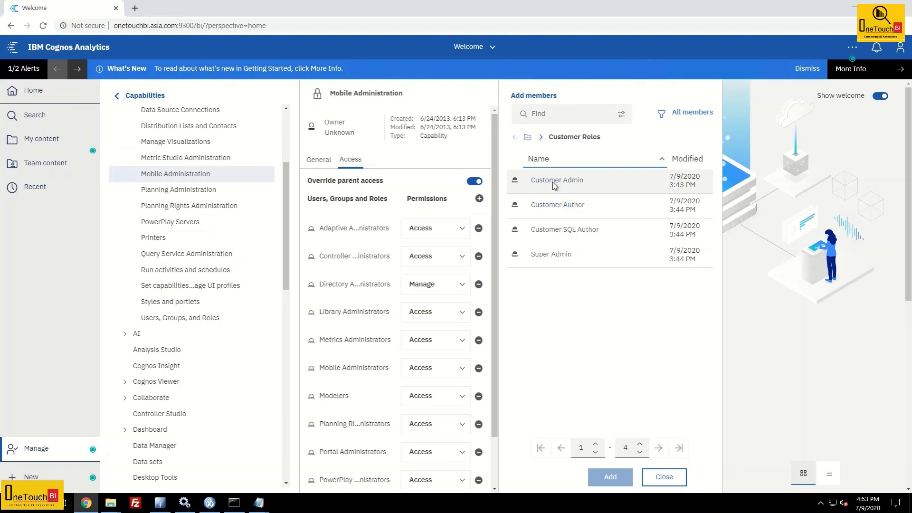
click(552, 182)
click(611, 478)
- Set Customer Admin's permissions on Mobile Administration to Custom, denying Read, Write, Execute, Traverse and Set policy
click(435, 479)
click(420, 464)
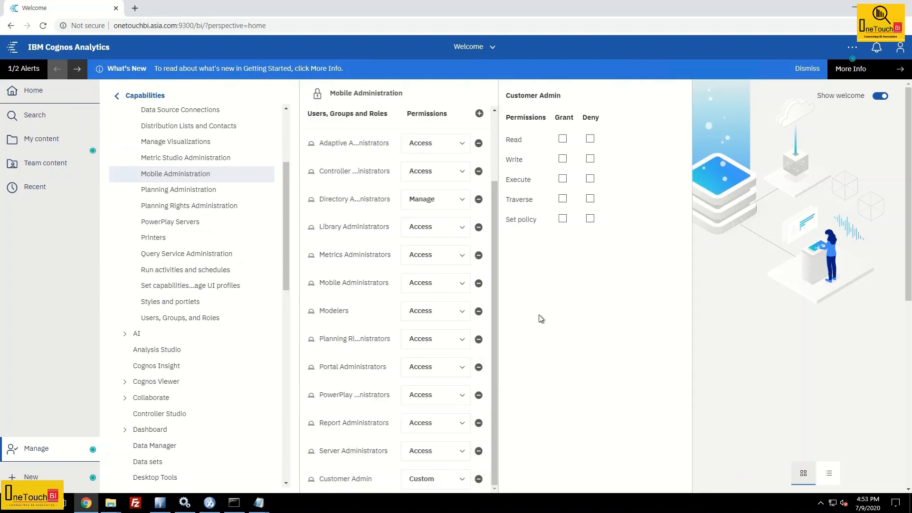
click(590, 138)
click(590, 159)
click(591, 178)
click(590, 198)
click(590, 219)
- Sign out of the admin account and sign in to the ADS namespace with the saved customadmin user ID and password
click(900, 48)
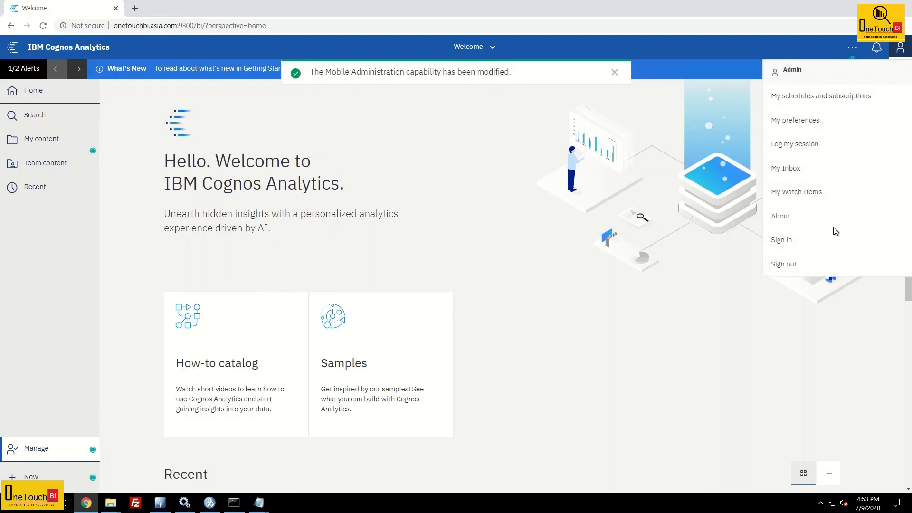
click(793, 269)
click(463, 157)
click(452, 170)
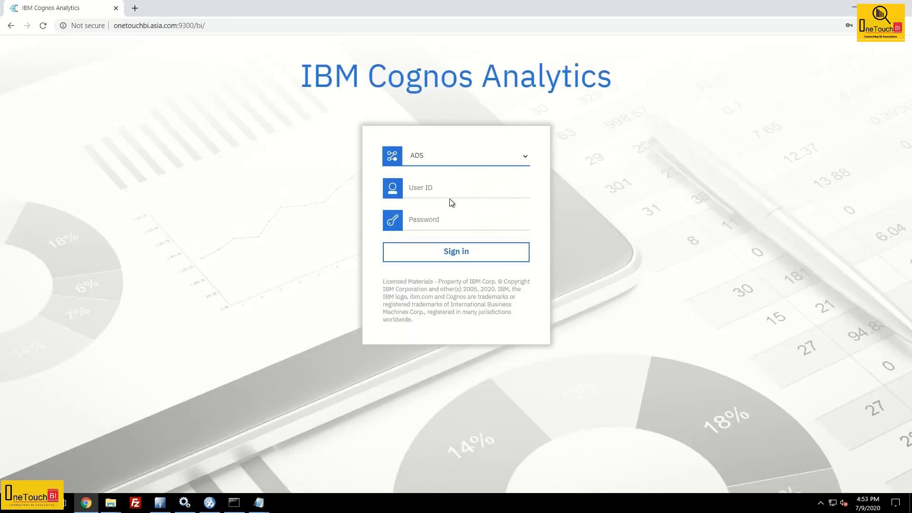
click(451, 188)
click(446, 301)
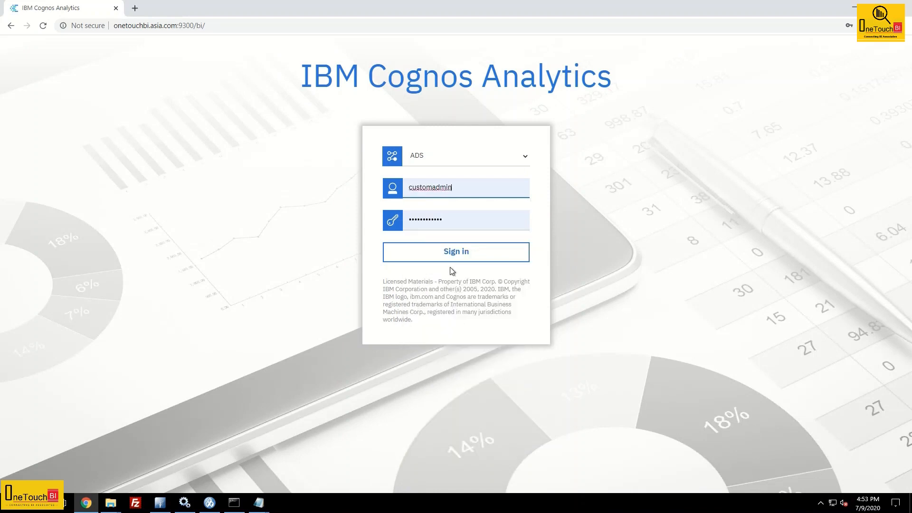
click(451, 256)
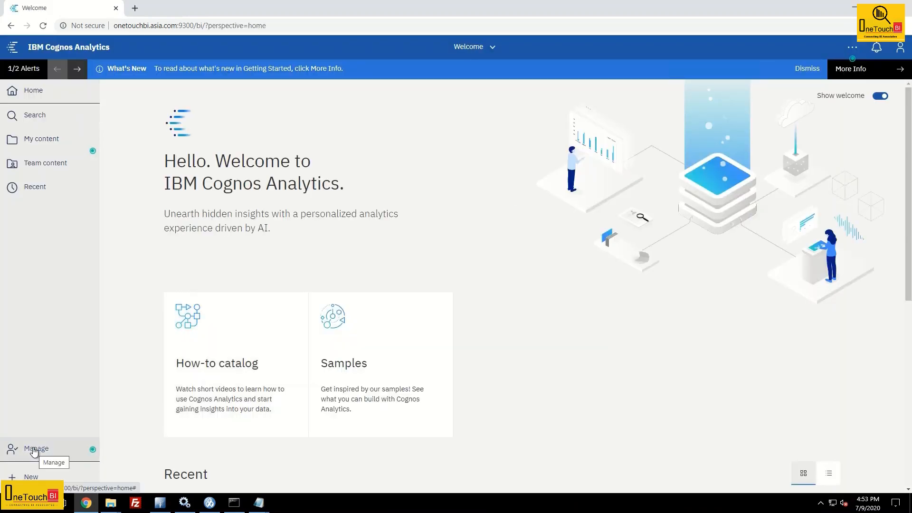
- Examine the Security capabilities and Library visualizations in the Administration console as the customer administrator, and close the console
click(36, 449)
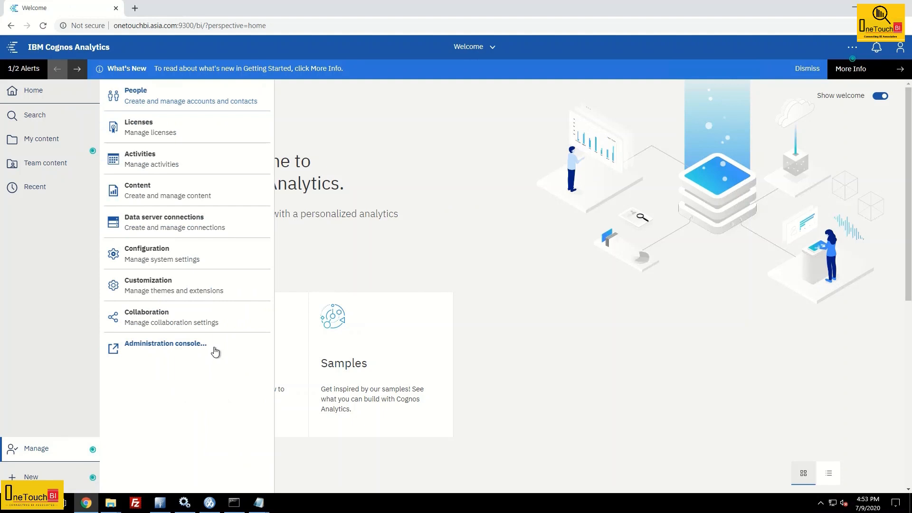
click(180, 348)
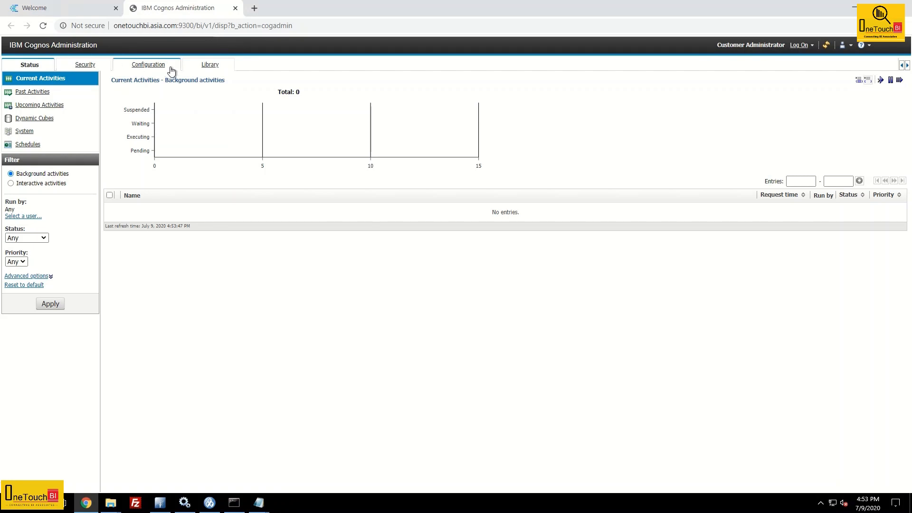
click(88, 66)
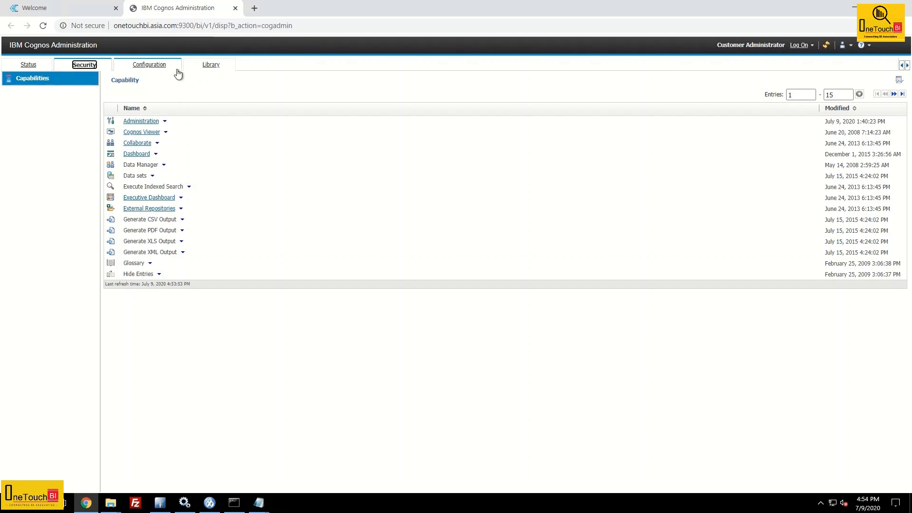
click(211, 65)
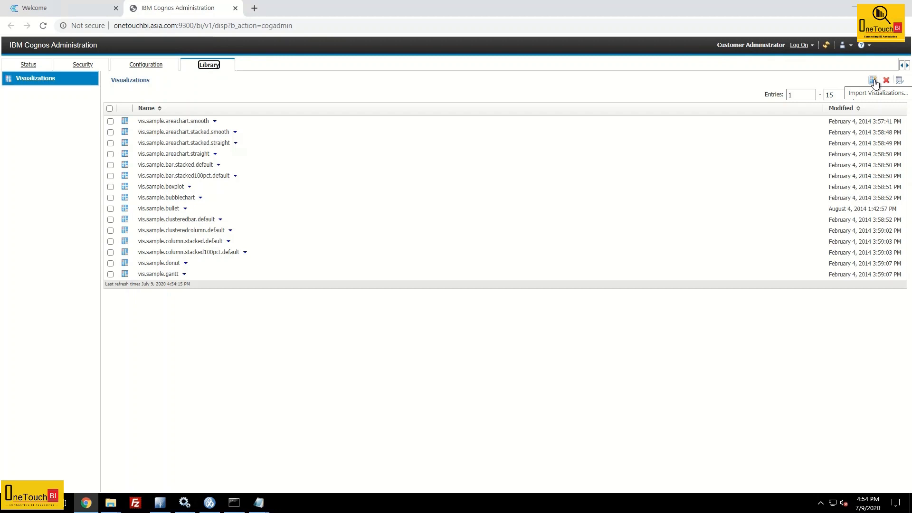
click(83, 66)
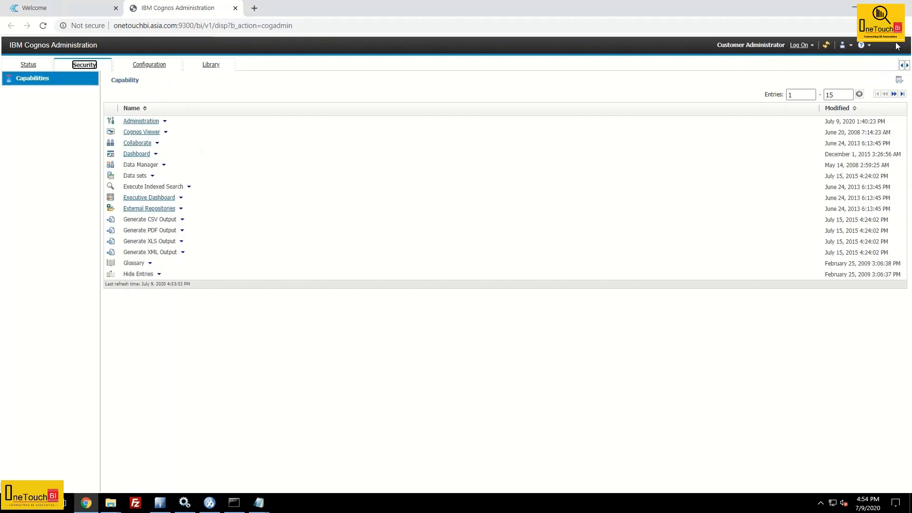
click(235, 8)
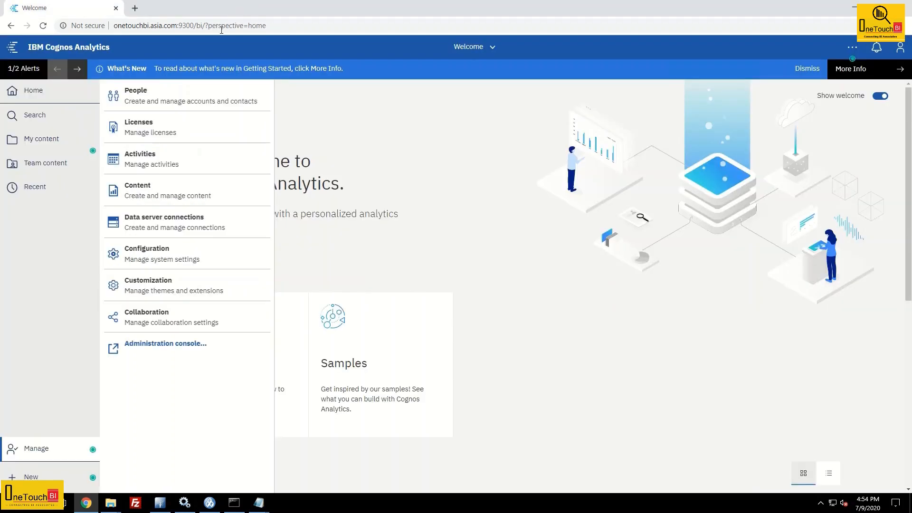
- Sign out of the customer administrator account and sign in to the ADS namespace with the saved admin user ID and password
click(901, 48)
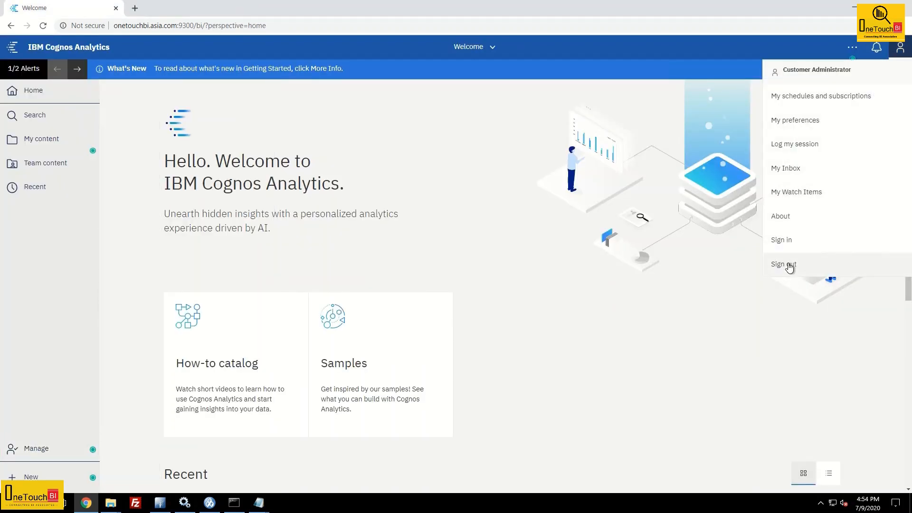
click(790, 267)
click(446, 161)
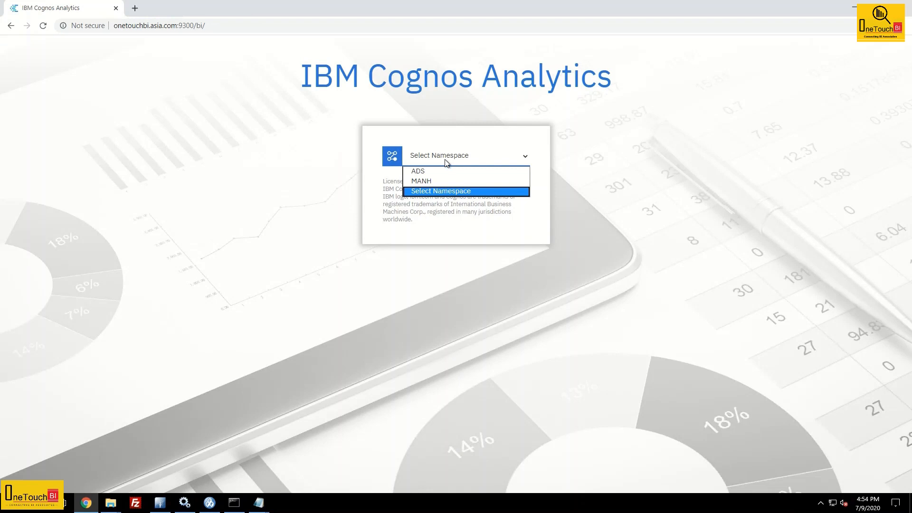
click(435, 172)
click(440, 186)
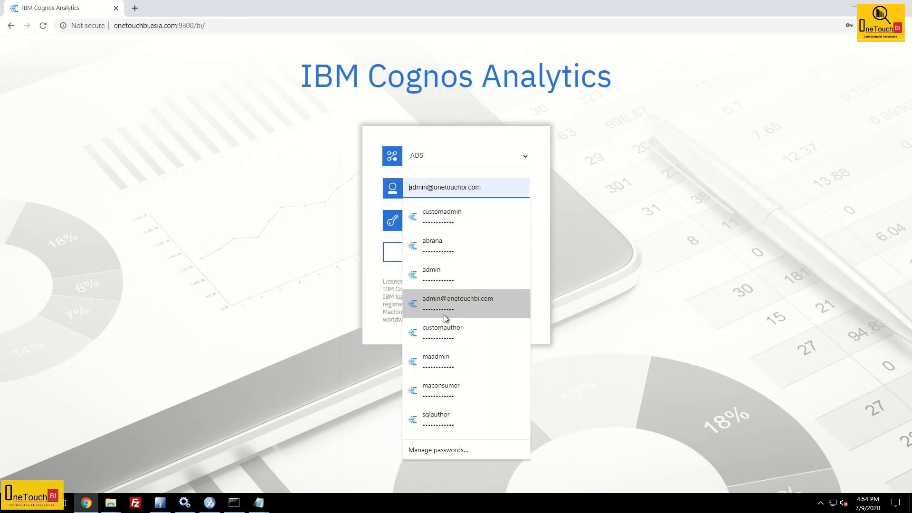
click(449, 275)
click(450, 259)
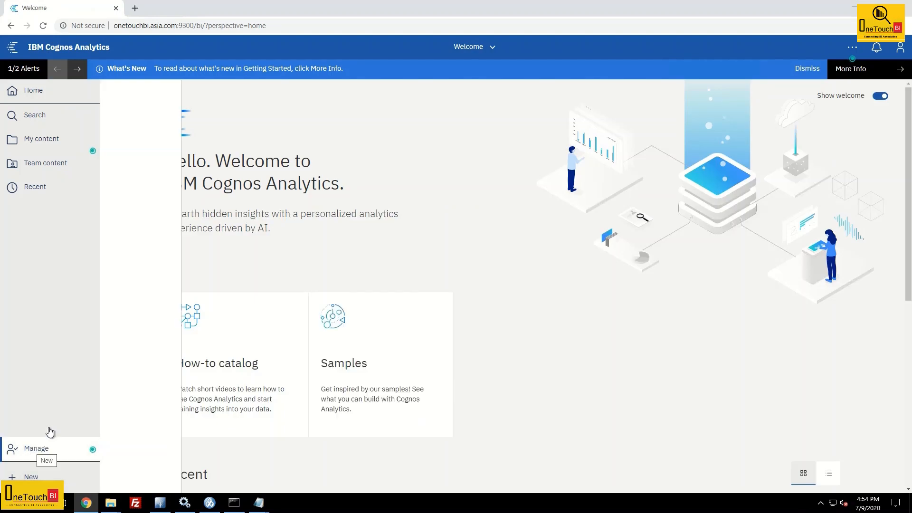
- Open the access settings of the Set capabilities and manage UI profiles capability under Administration
click(138, 96)
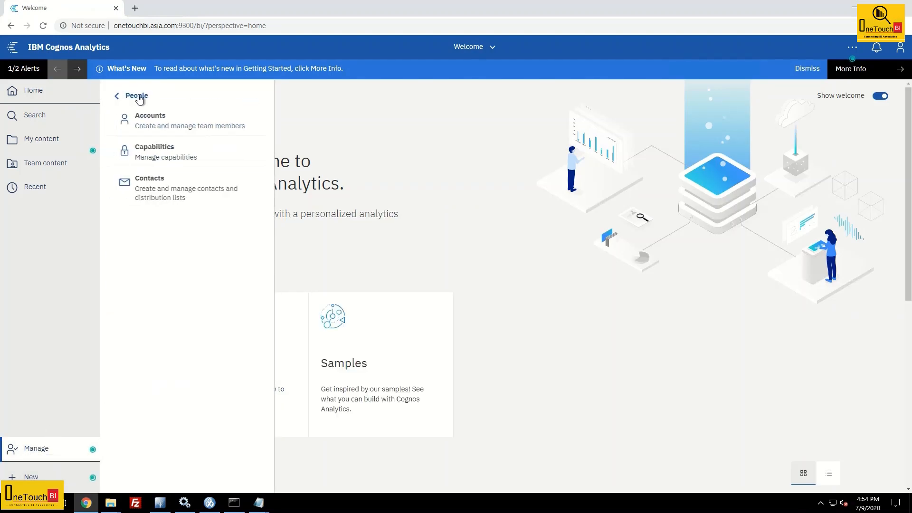
click(155, 153)
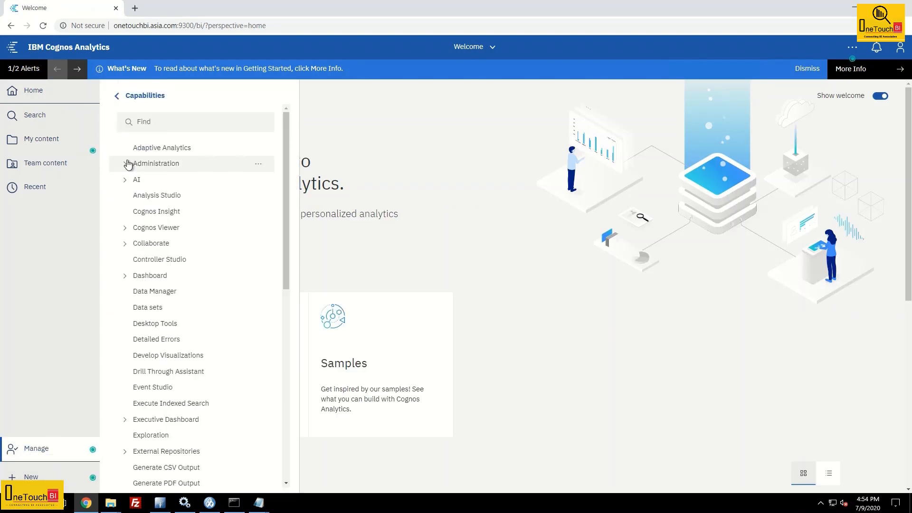
click(127, 164)
scroll(211, 274, down, 2)
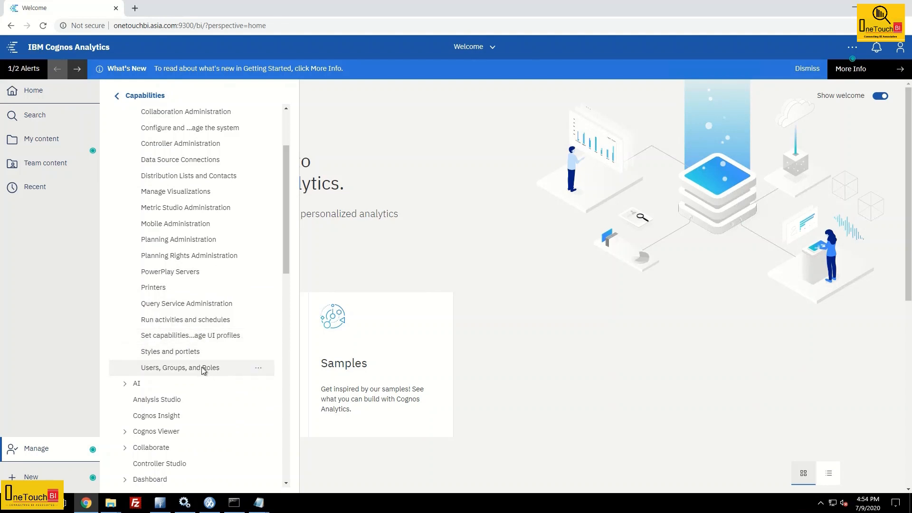
click(260, 339)
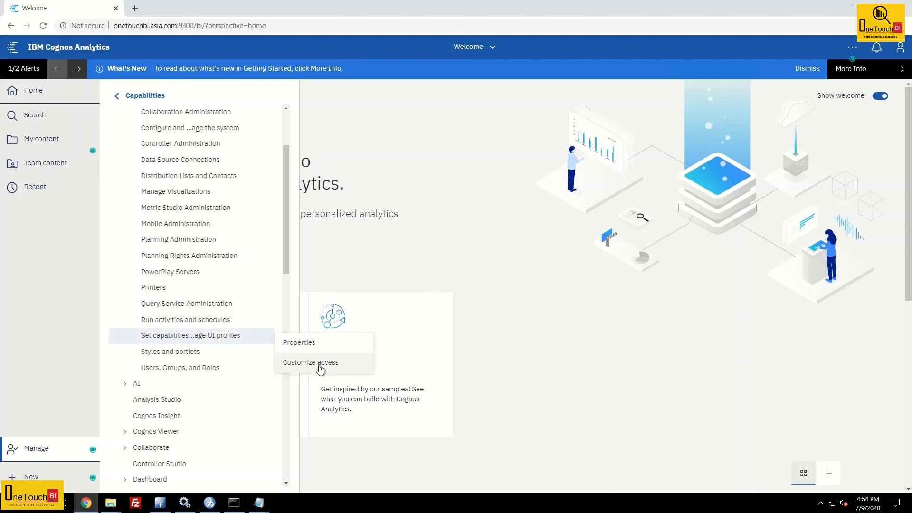
click(320, 364)
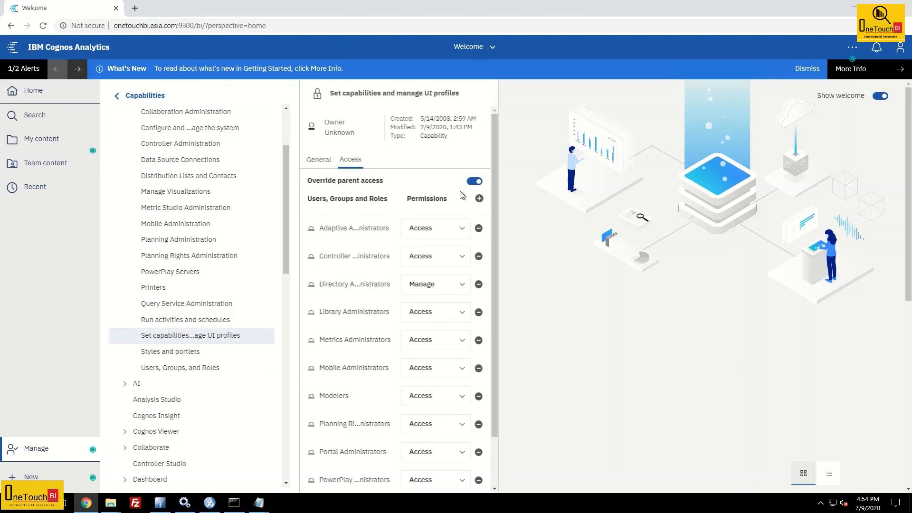
- Add the Customer Admin role from the Cognos namespace's Customer Roles folder to the Set capabilities and manage UI profiles access list
click(480, 199)
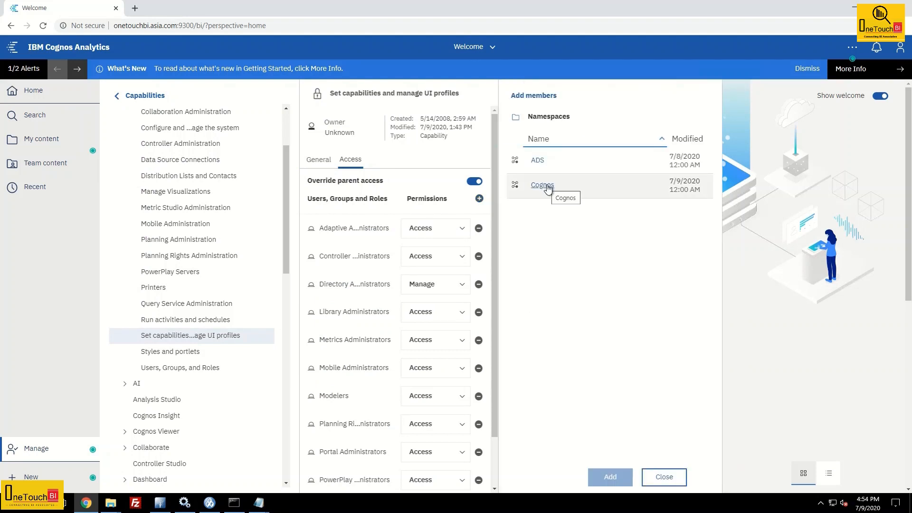
click(548, 187)
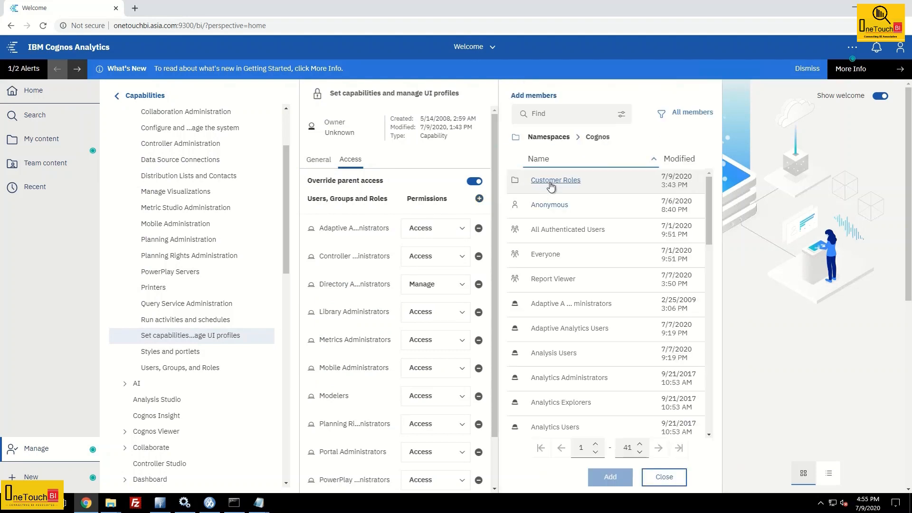
click(551, 181)
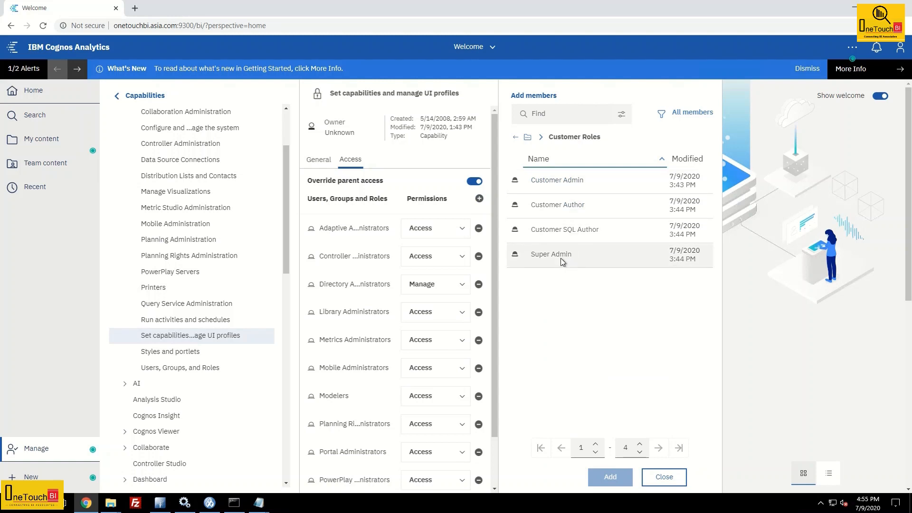
click(567, 184)
click(609, 480)
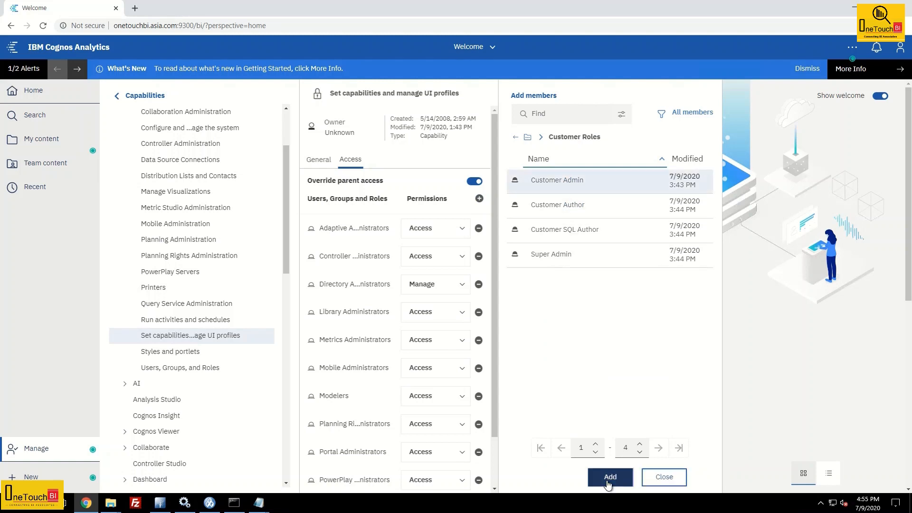
- Set Customer Admin's permissions on Set capabilities and manage UI profiles to Custom, denying Read, Write, Execute, Traverse and Set policy
scroll(495, 441, down, 3)
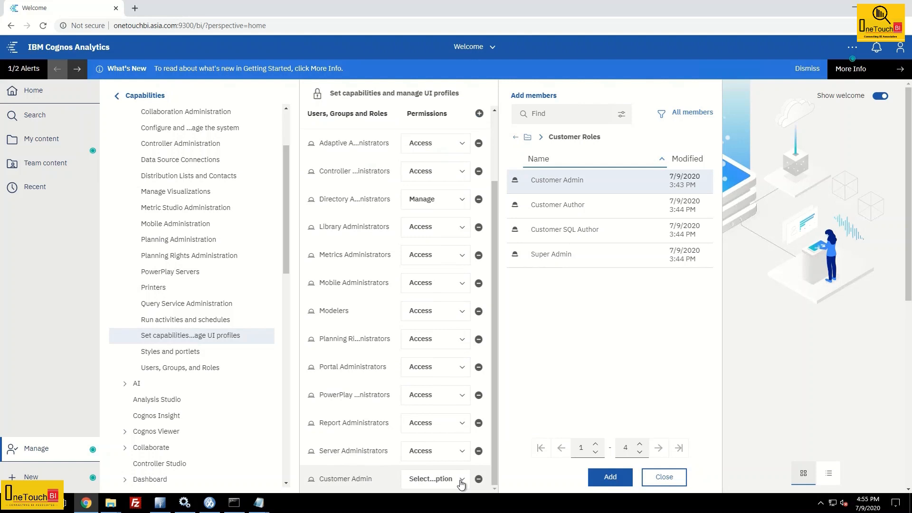
click(435, 479)
click(432, 458)
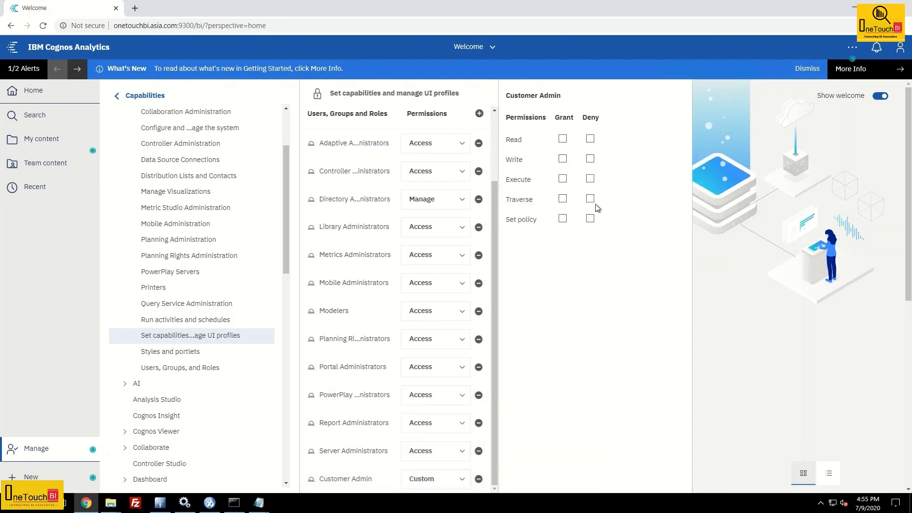
click(590, 138)
click(590, 158)
click(590, 178)
click(590, 199)
click(590, 219)
click(835, 350)
- Switch from the admin account back to customadmin in the ADS namespace, using its saved user ID and password
click(901, 47)
click(784, 264)
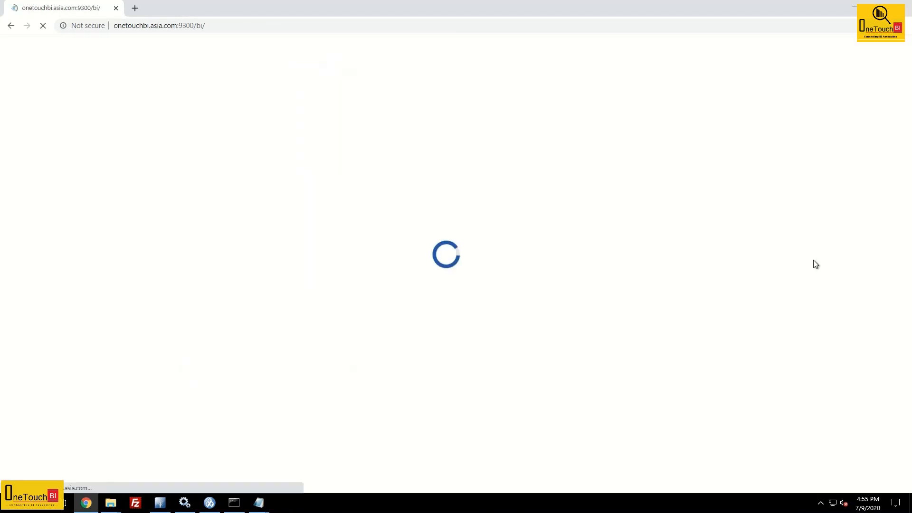
click(461, 154)
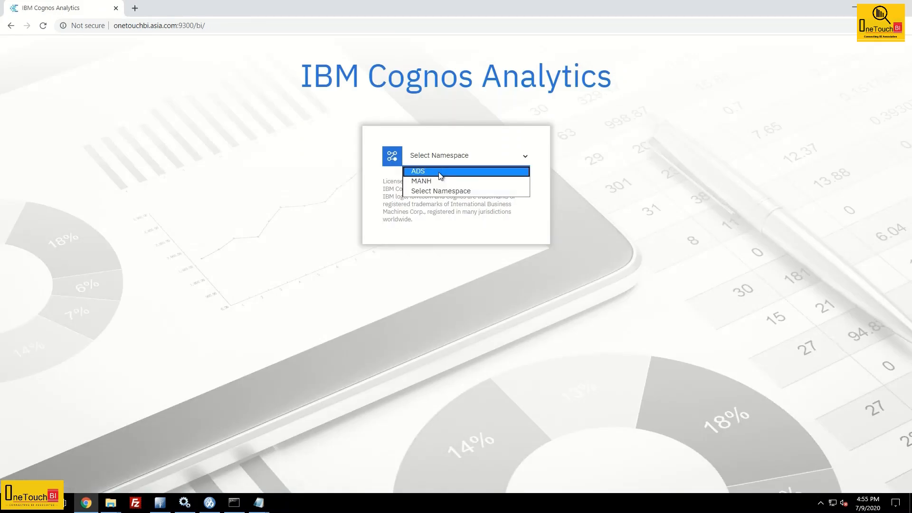
click(437, 171)
click(440, 183)
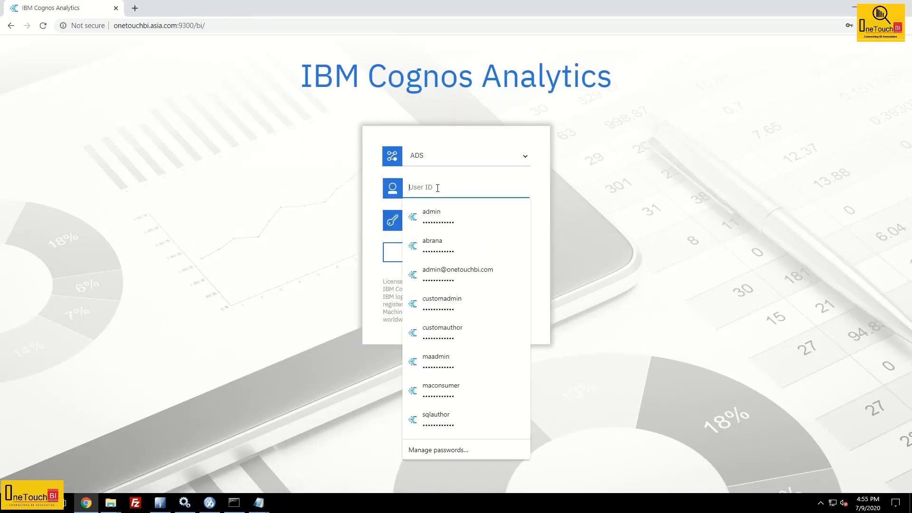
click(441, 303)
click(444, 258)
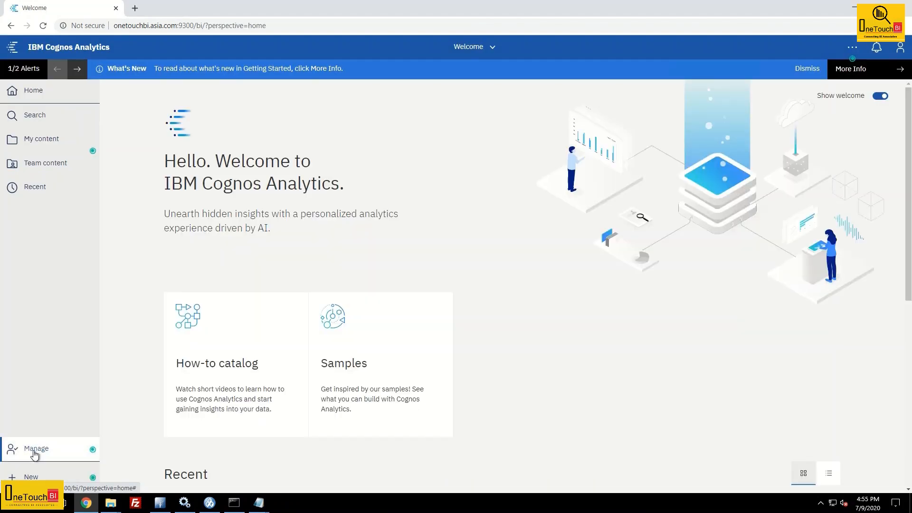
- Check which sections the Administration console offers the customer administrator, and close the console
click(35, 454)
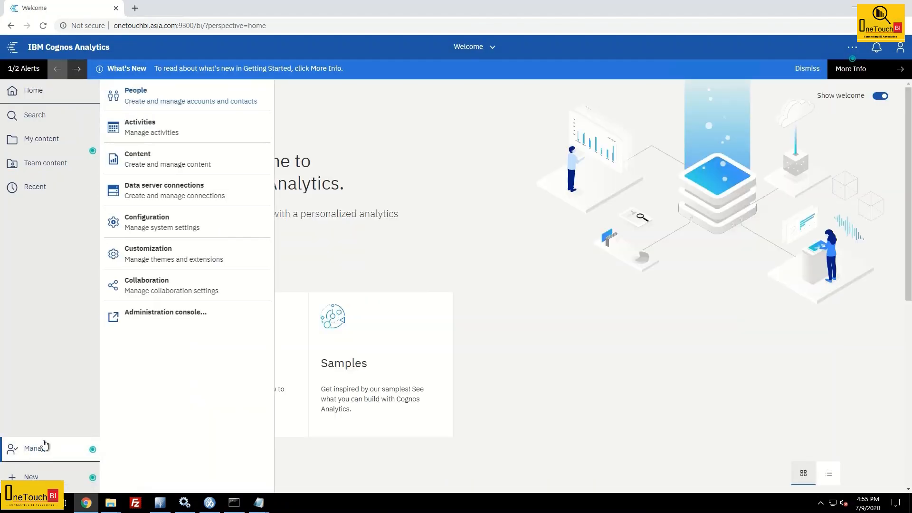
click(163, 315)
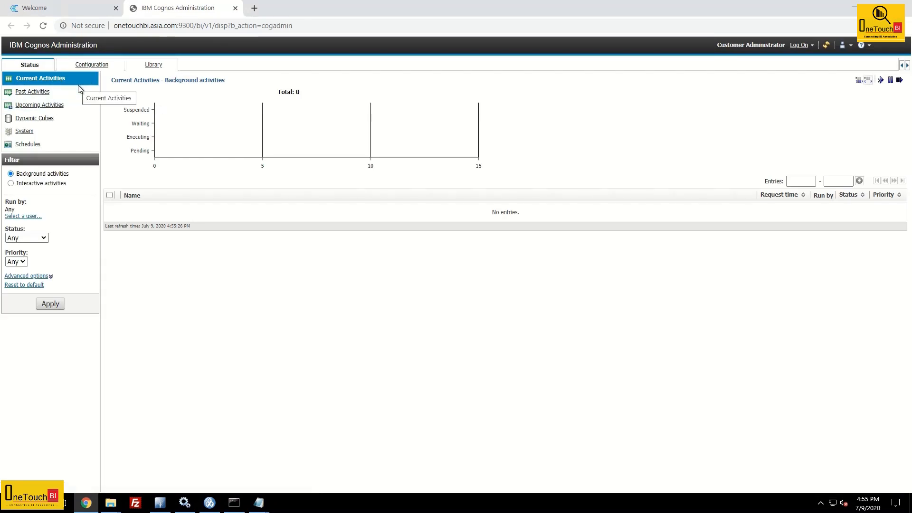
click(235, 8)
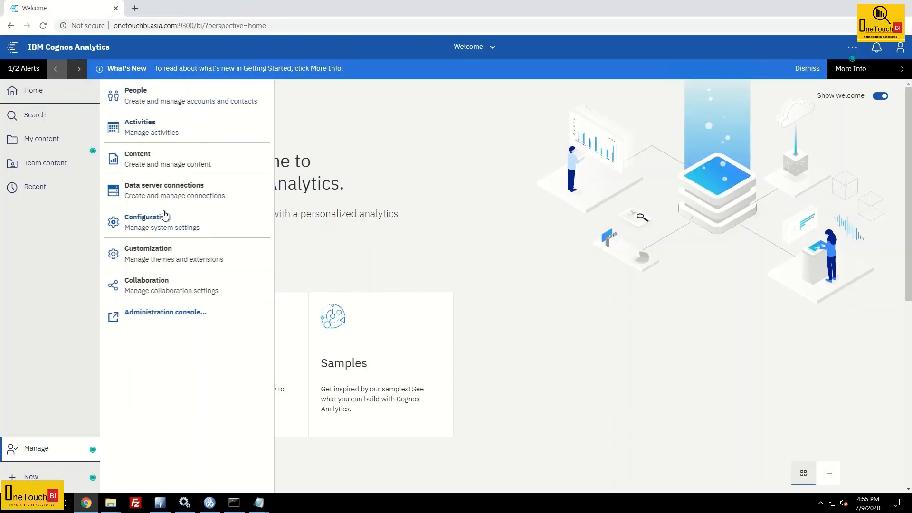
- Browse Team content to the Audit Reports folder inside Customer Content
click(59, 164)
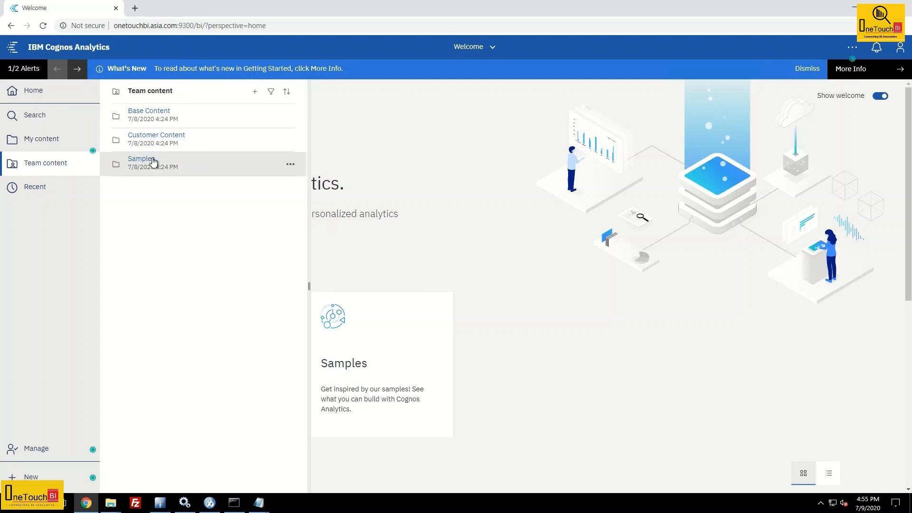
click(159, 139)
click(154, 114)
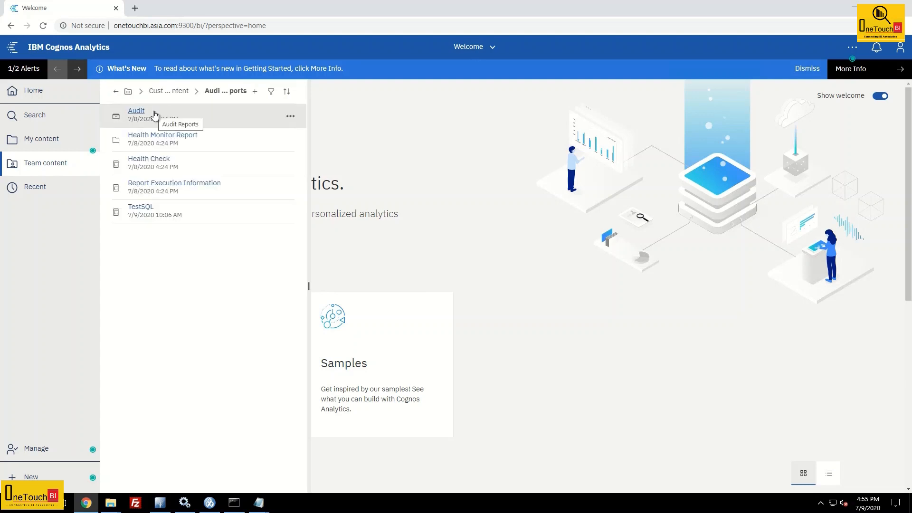
- Run the TestSQL report from Audit Reports to check its output as the customer administrator, and close it
click(140, 208)
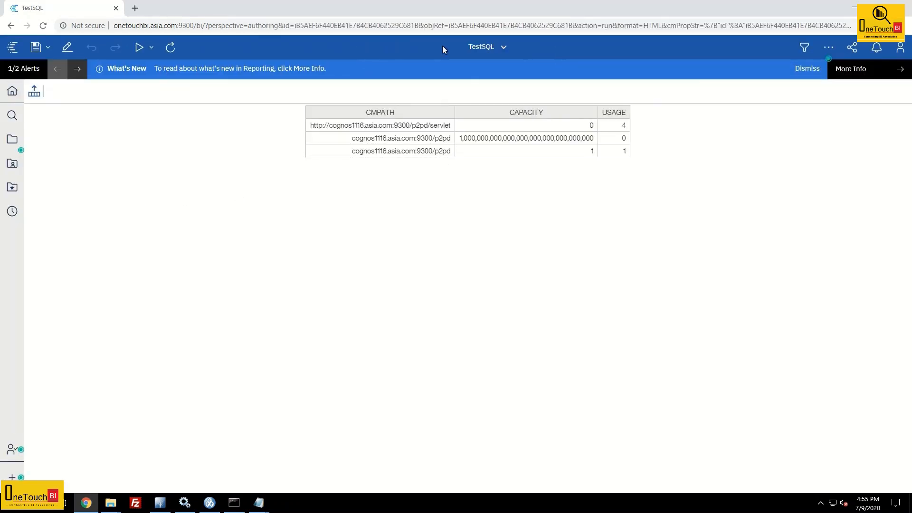
click(511, 53)
click(575, 96)
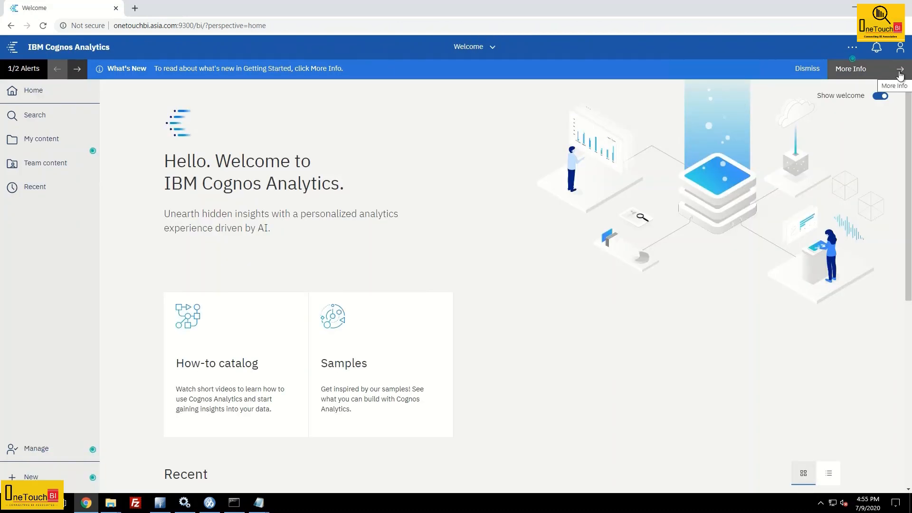
- Switch from the customer administrator session to the admin account
click(901, 47)
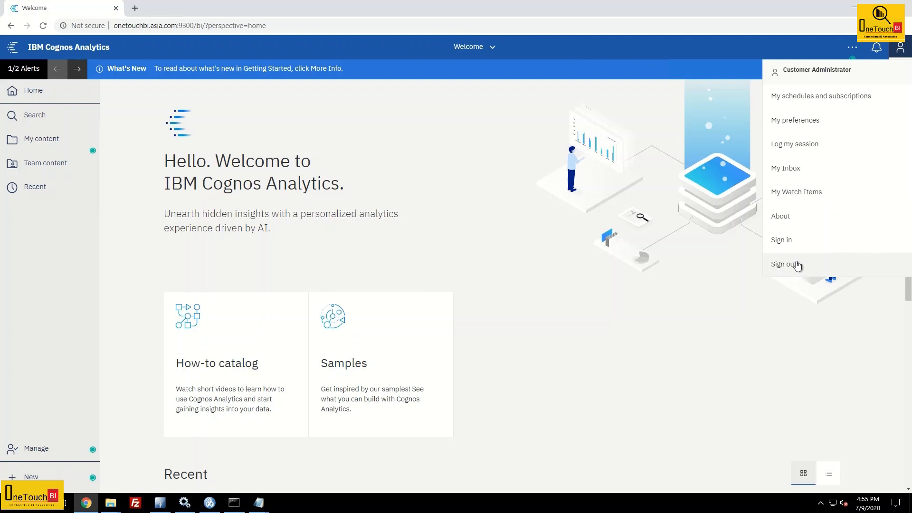
click(794, 240)
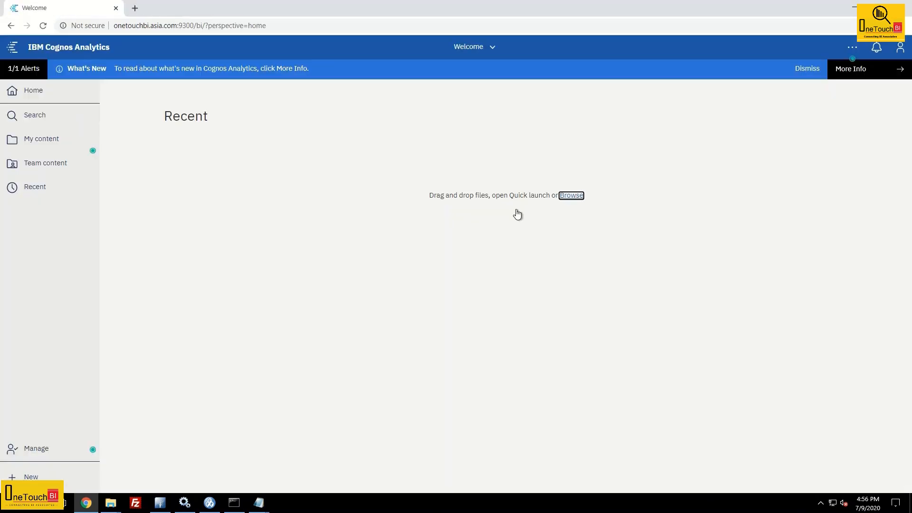
- Review the role permissions on the Team content root without changing them, and check what the Customer Content folder contains
click(65, 172)
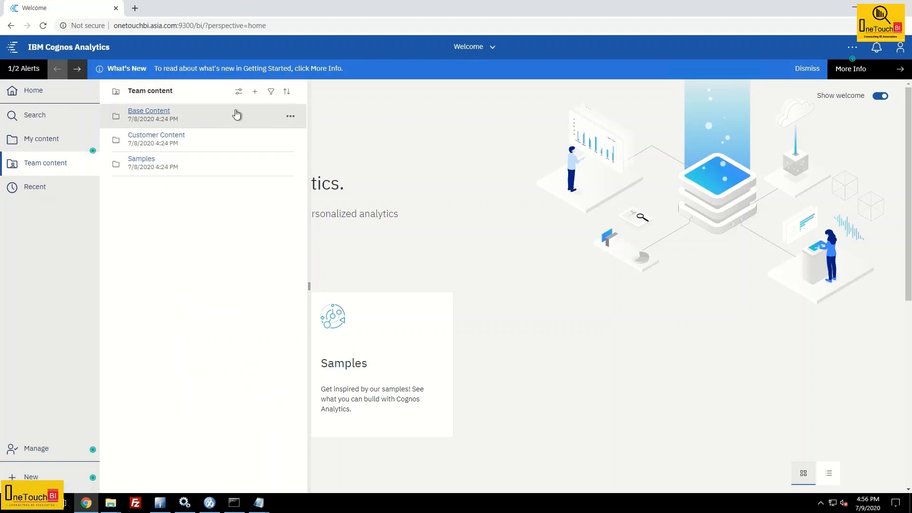
click(239, 92)
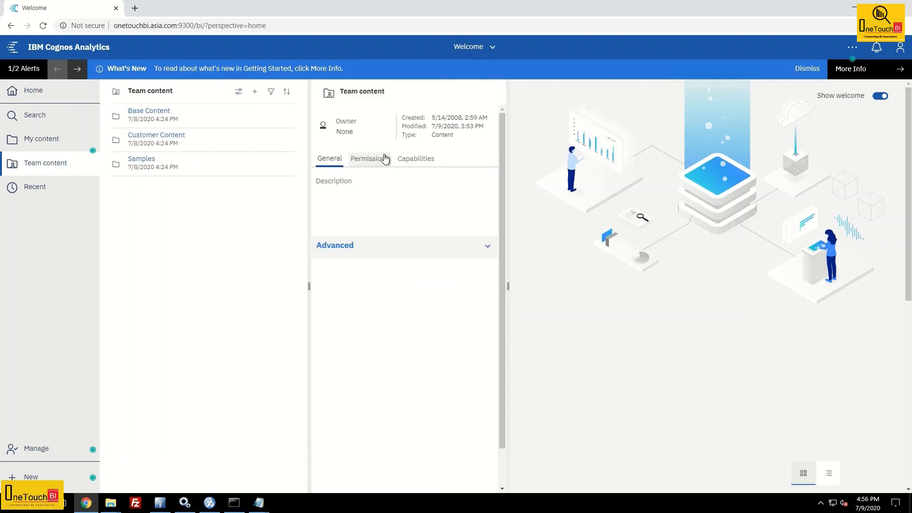
click(384, 159)
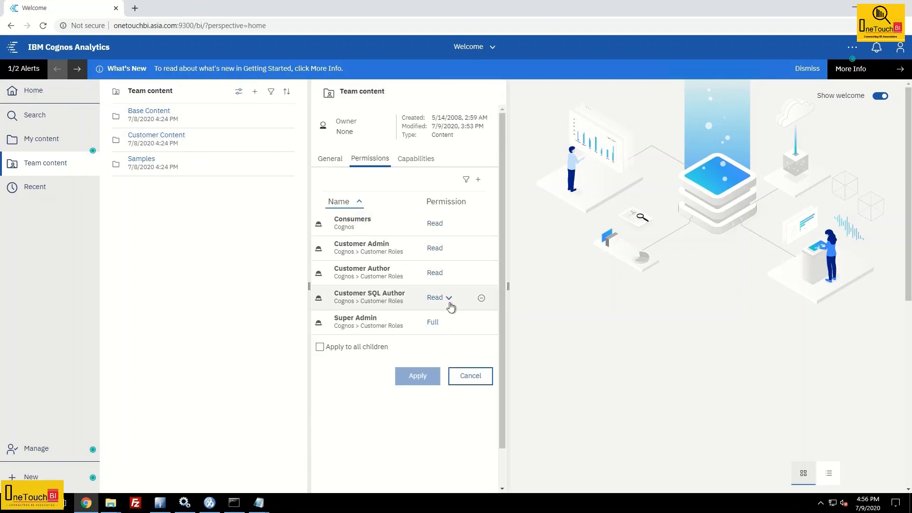
click(484, 379)
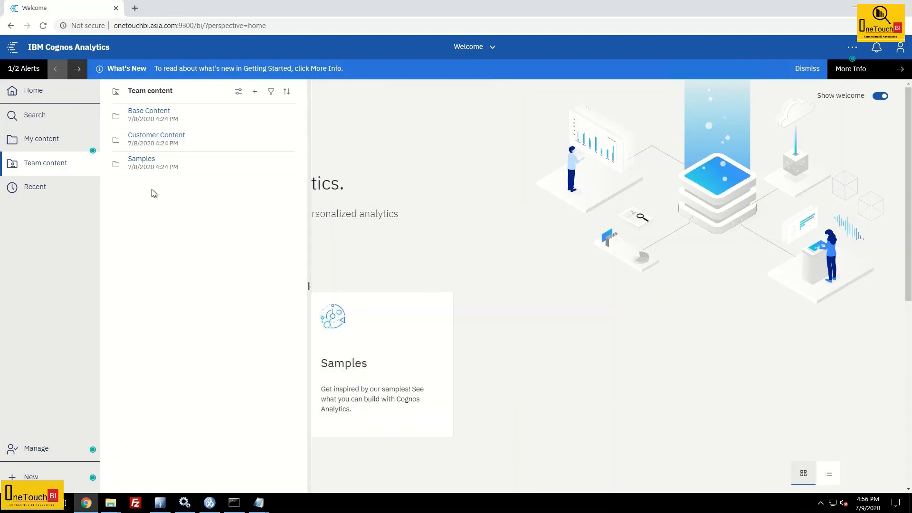
click(170, 137)
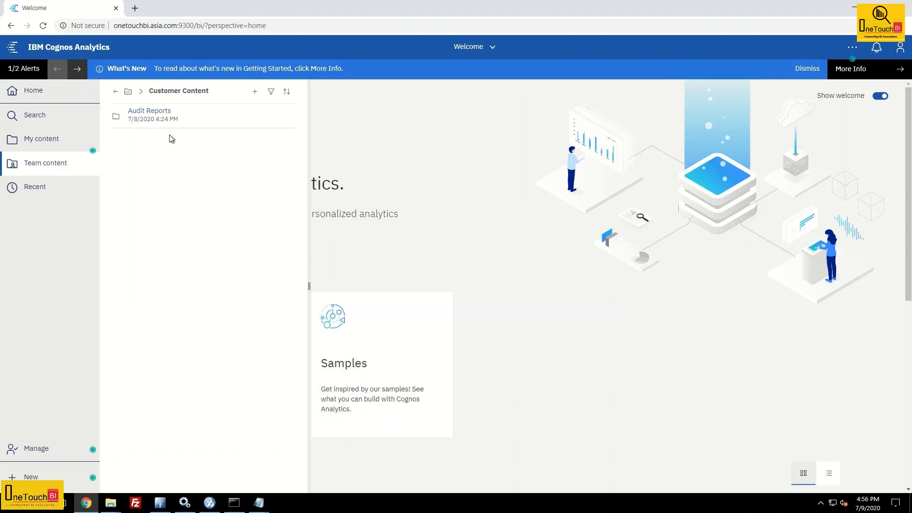
click(116, 92)
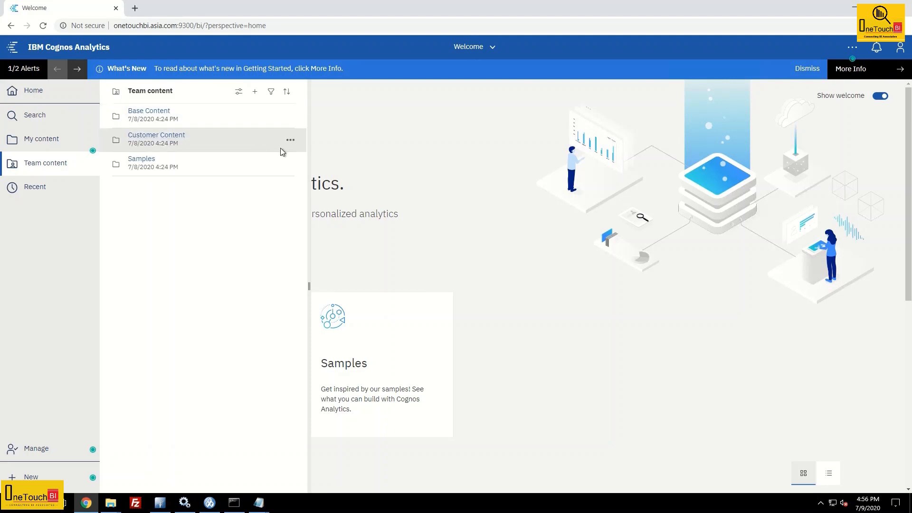
- Set Customer Admin's permission on the Customer Content folder to Write, apply it to all children, and save the change
click(291, 141)
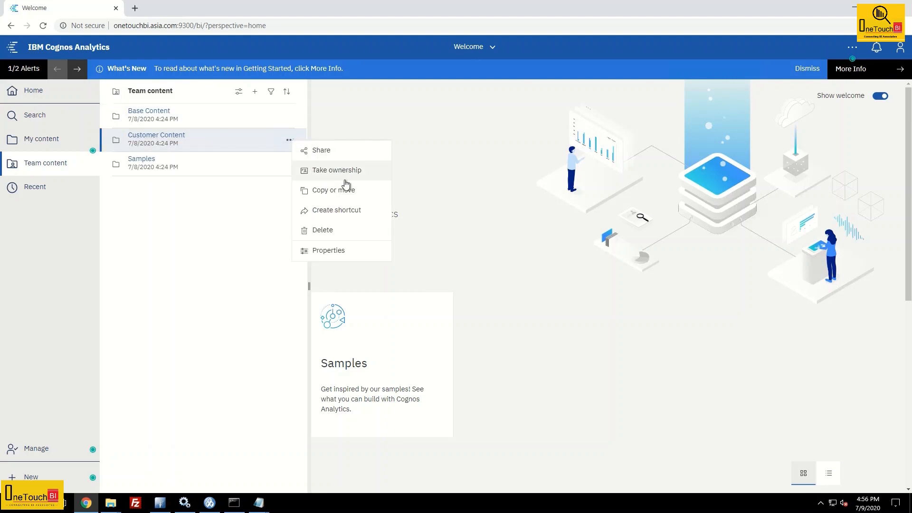
click(333, 251)
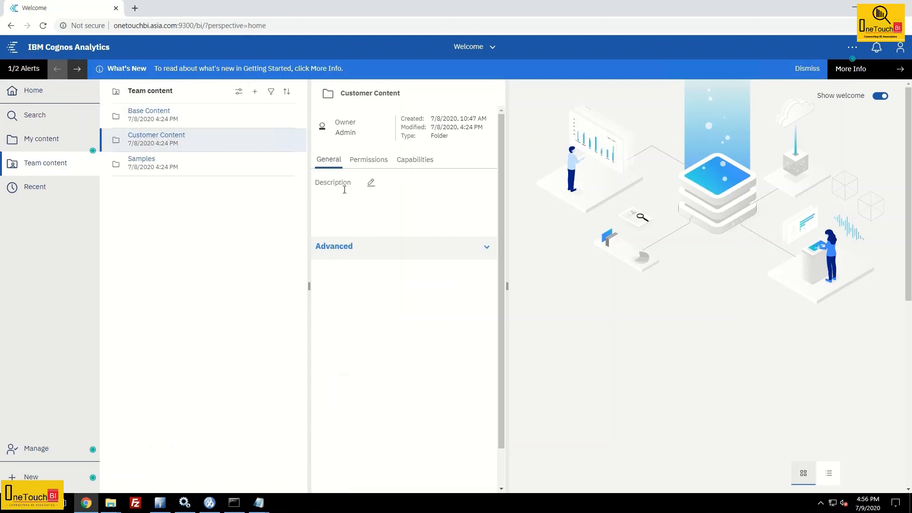
click(370, 160)
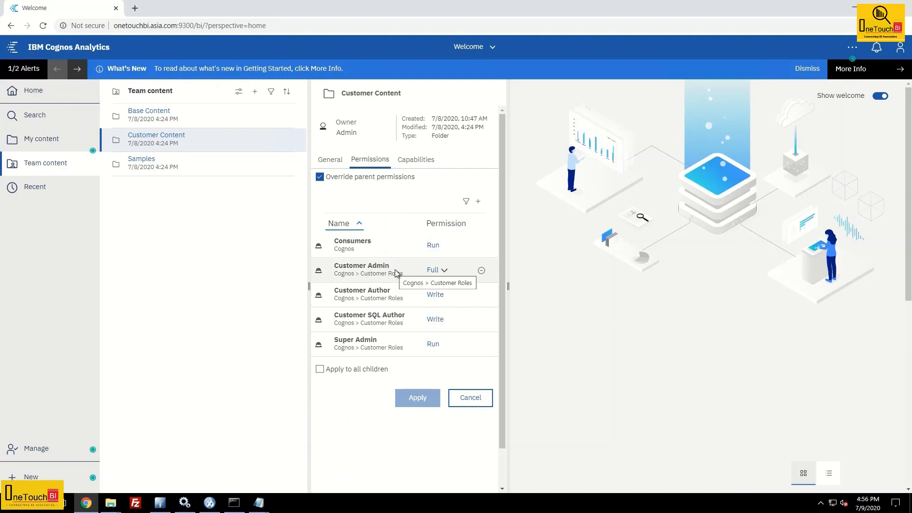
click(445, 270)
click(418, 338)
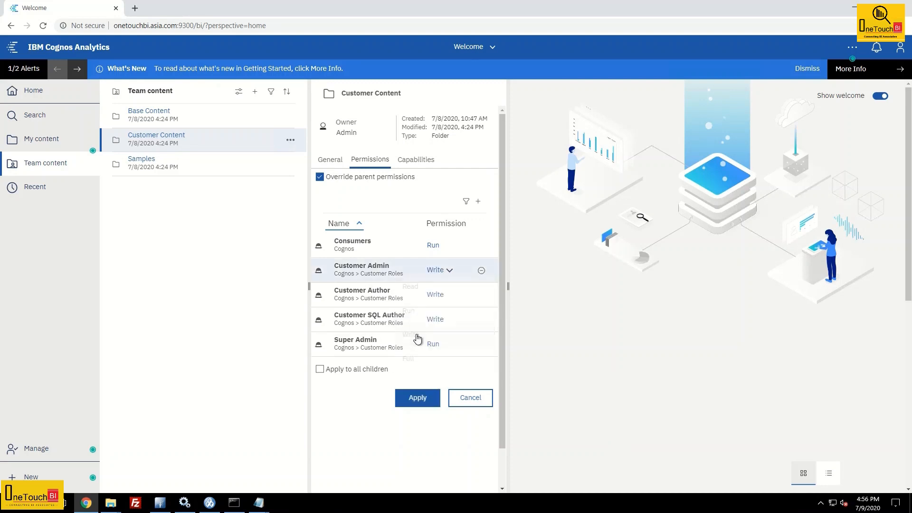
click(436, 270)
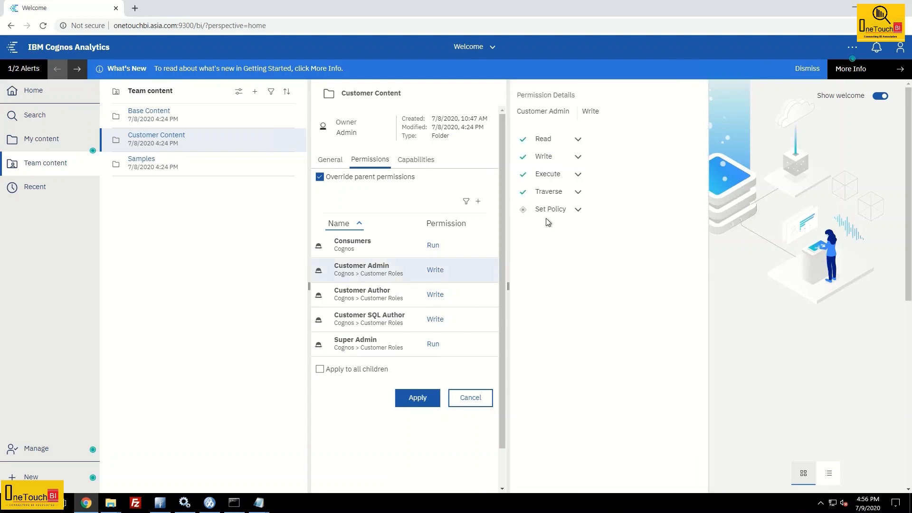
click(356, 404)
click(345, 375)
click(418, 398)
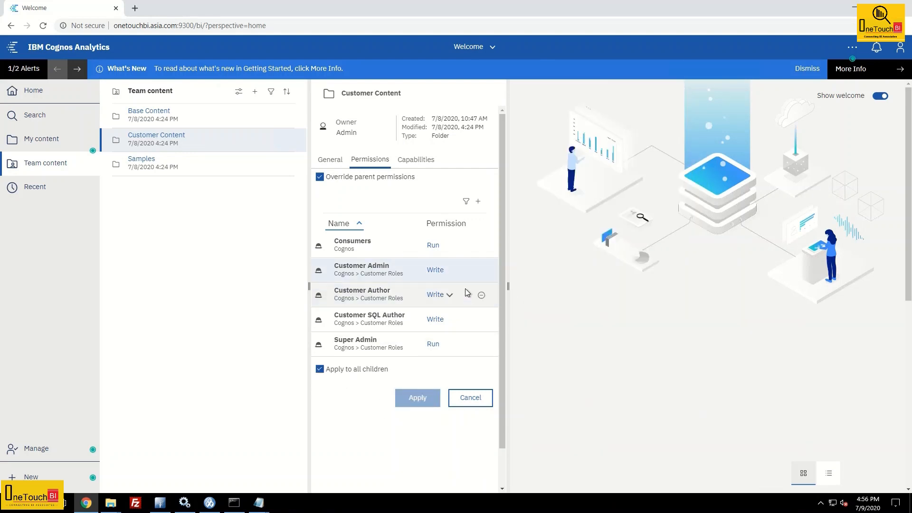
- Sign out of the admin account and sign in as customadmin in the ADS namespace, using the saved user ID and password
click(901, 48)
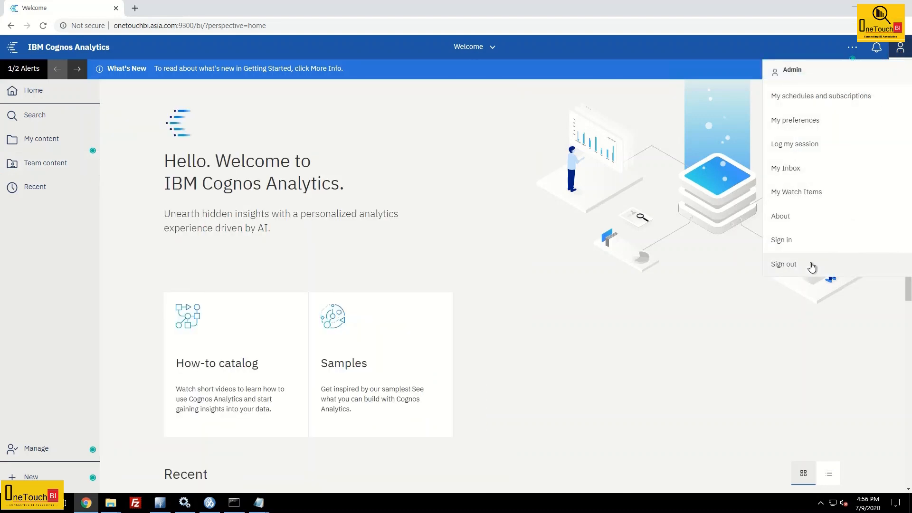
click(784, 264)
click(432, 156)
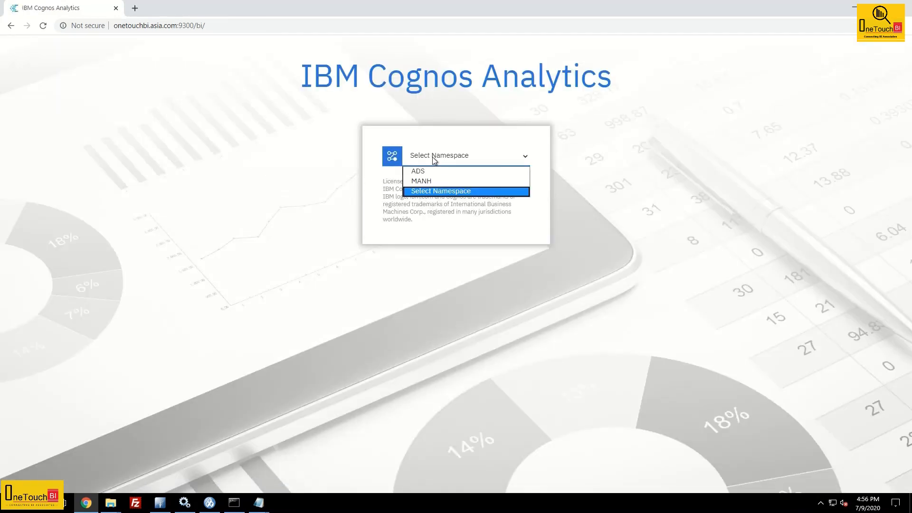
click(433, 173)
click(436, 190)
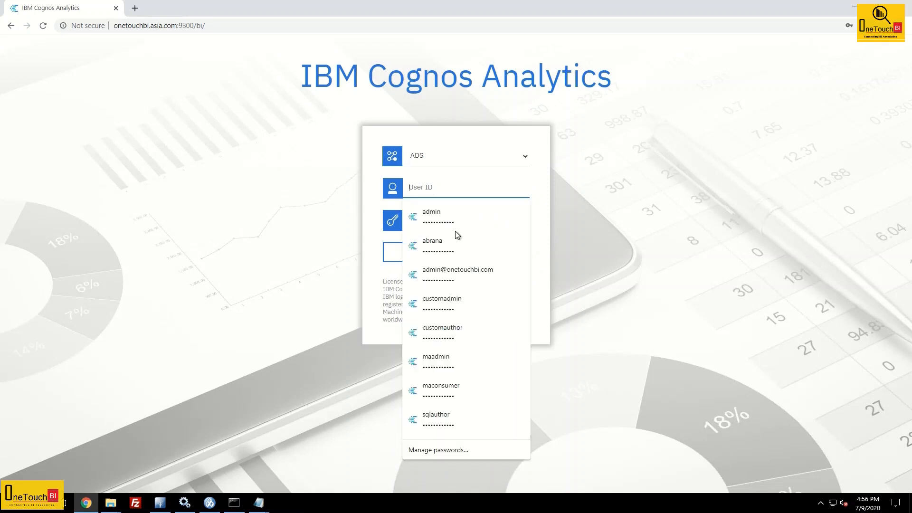
click(452, 301)
click(458, 261)
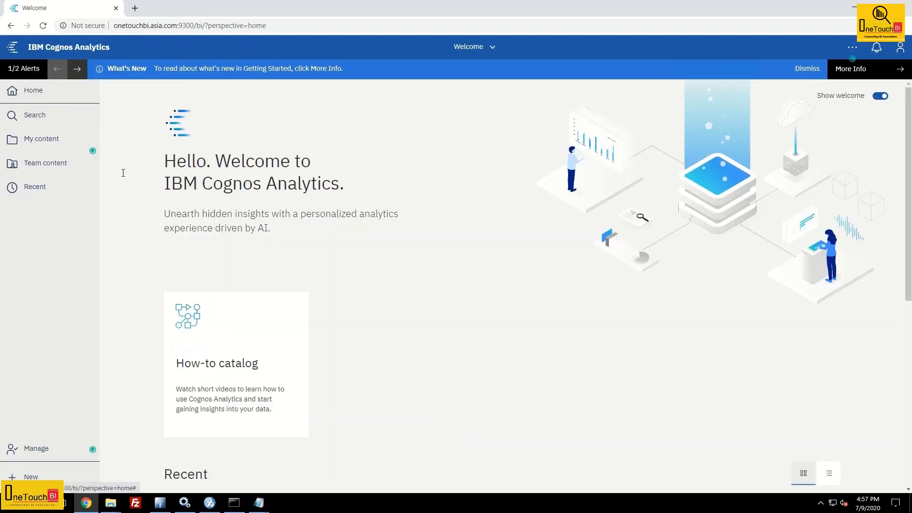
- Browse to Audit Reports inside Customer Content and view the TestSQL report's properties to check which settings are offered
click(59, 166)
click(167, 138)
click(153, 114)
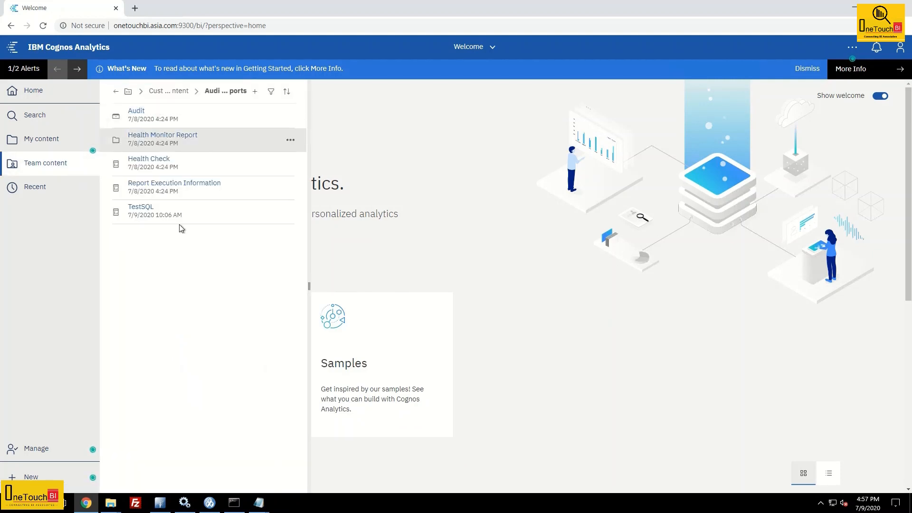
click(291, 214)
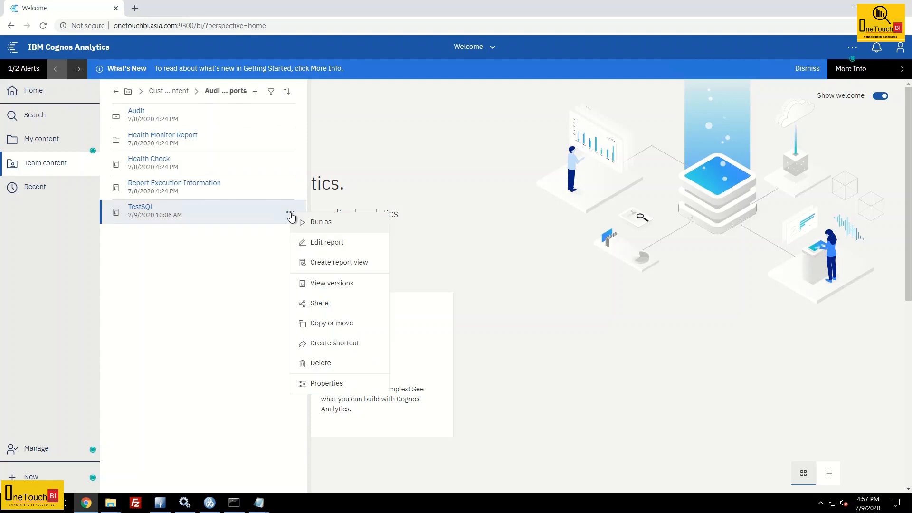
click(332, 381)
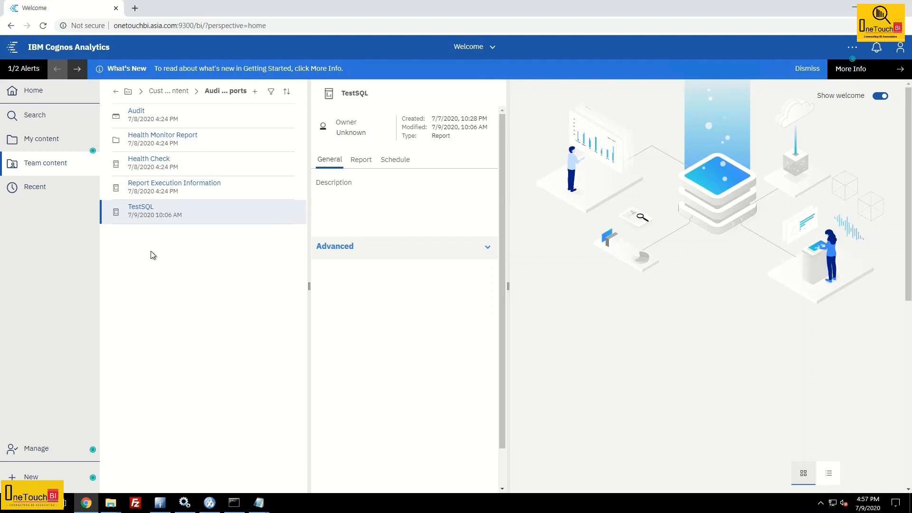
- Run TestSQL under the reduced Write permission to check that its data is accessible, and close the report
click(143, 207)
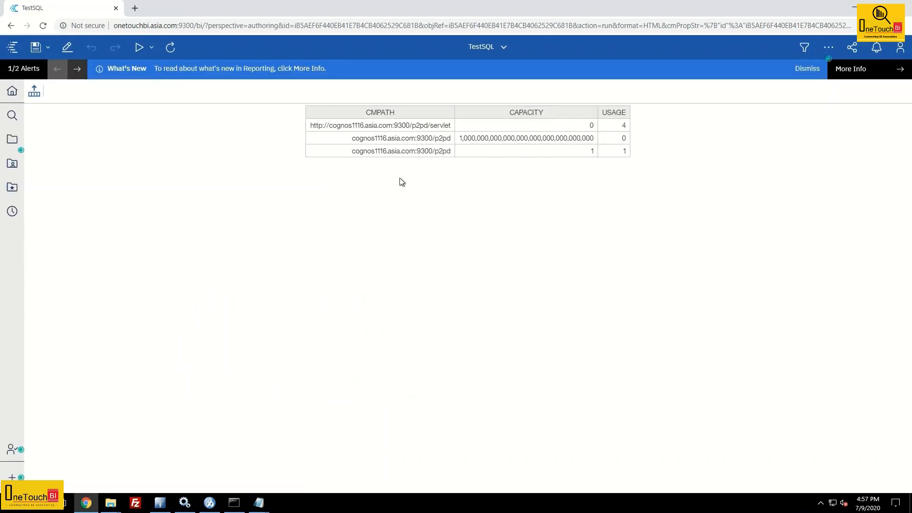
click(505, 156)
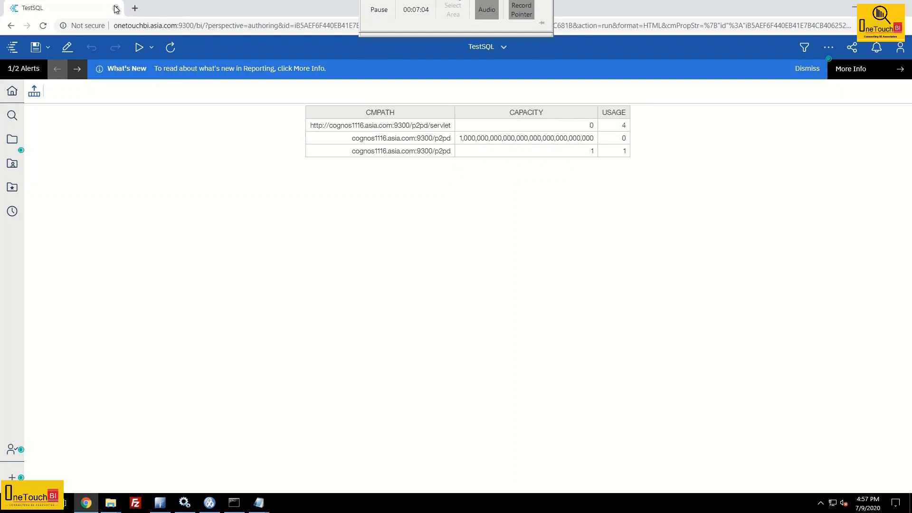
click(505, 54)
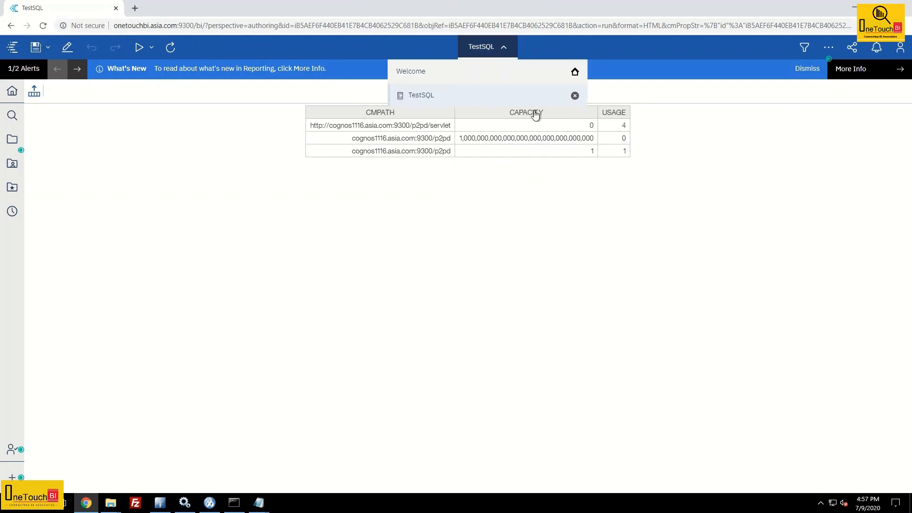
click(573, 95)
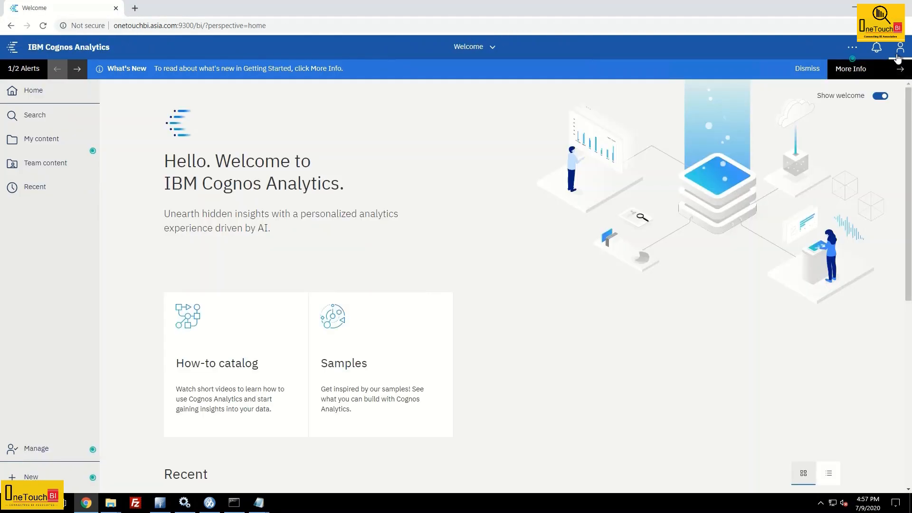
- Switch from customadmin back to the admin account in the ADS namespace, using its saved user ID and password
click(901, 47)
click(801, 263)
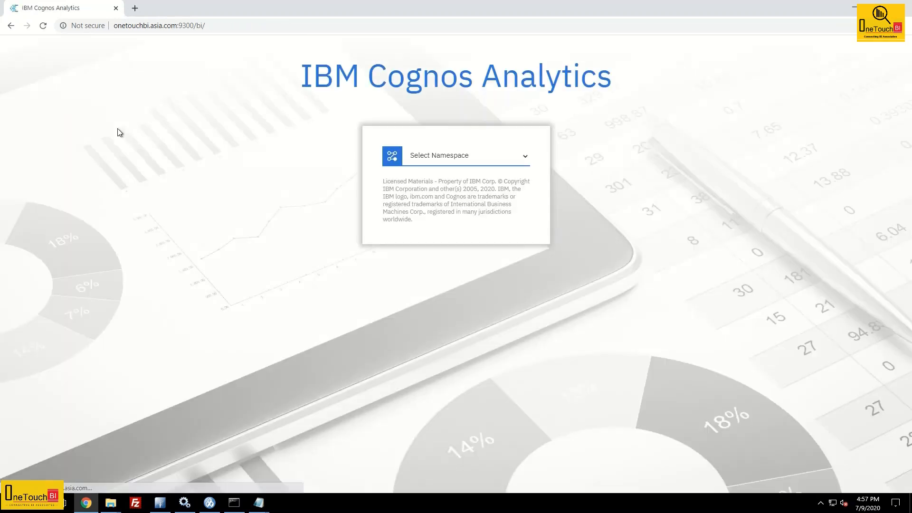
click(470, 160)
click(444, 172)
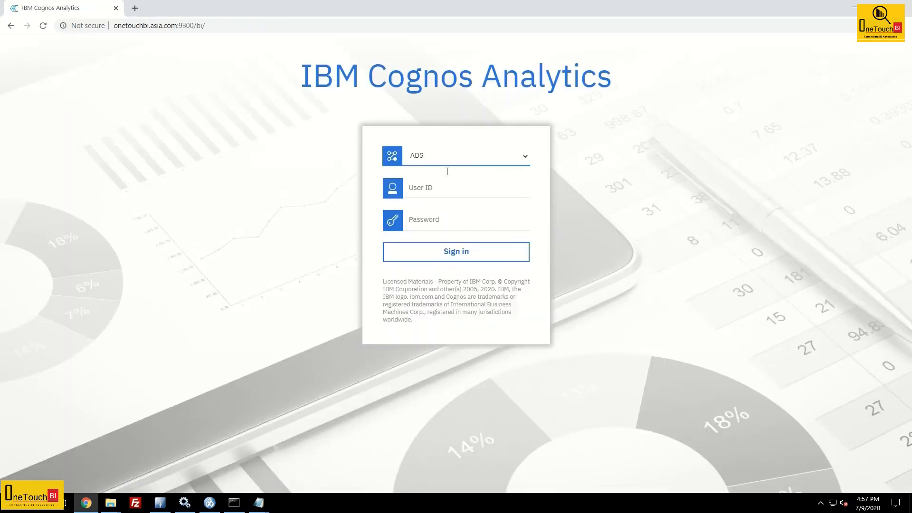
click(450, 187)
click(446, 274)
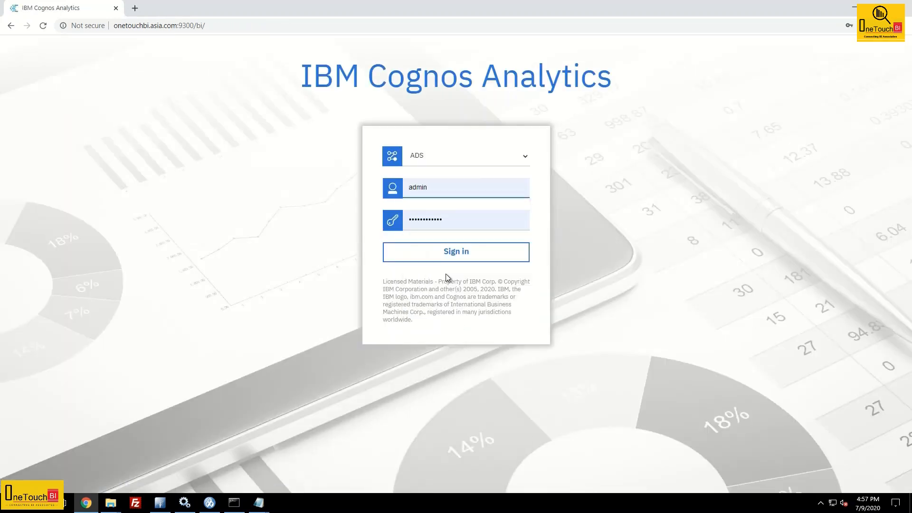
click(454, 252)
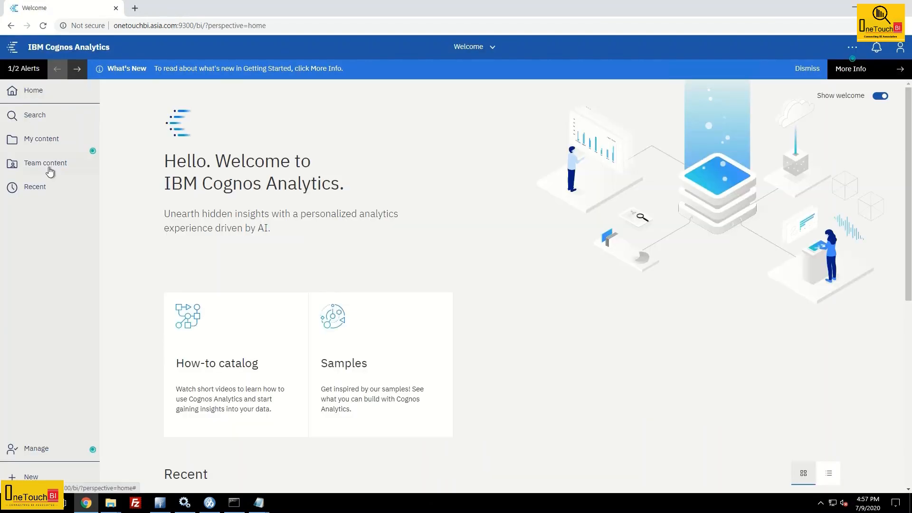
- Open the Customer Content folder's permissions and view the permission details for Customer Admin
click(52, 165)
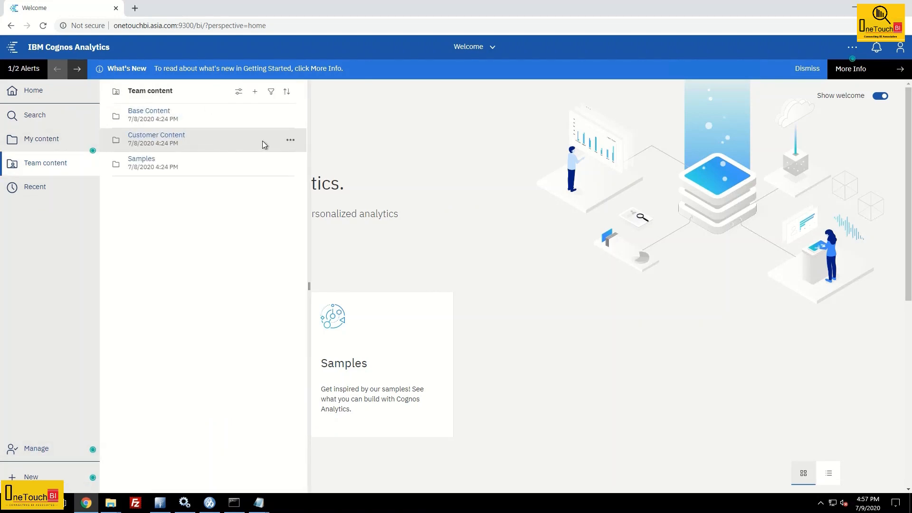
click(290, 141)
click(348, 252)
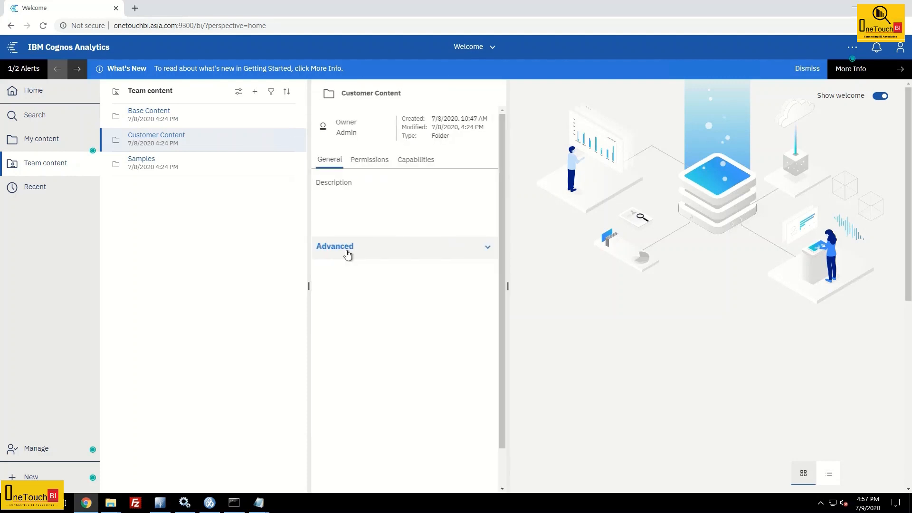
click(383, 161)
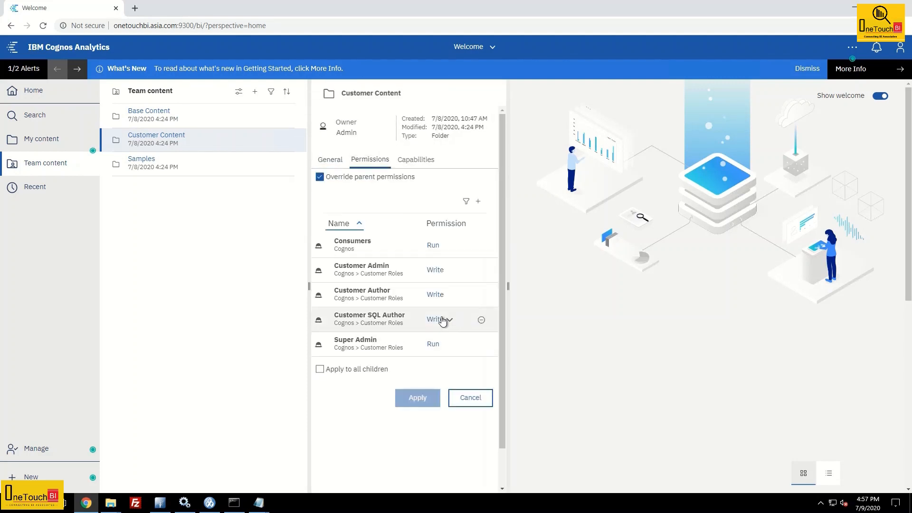
click(444, 271)
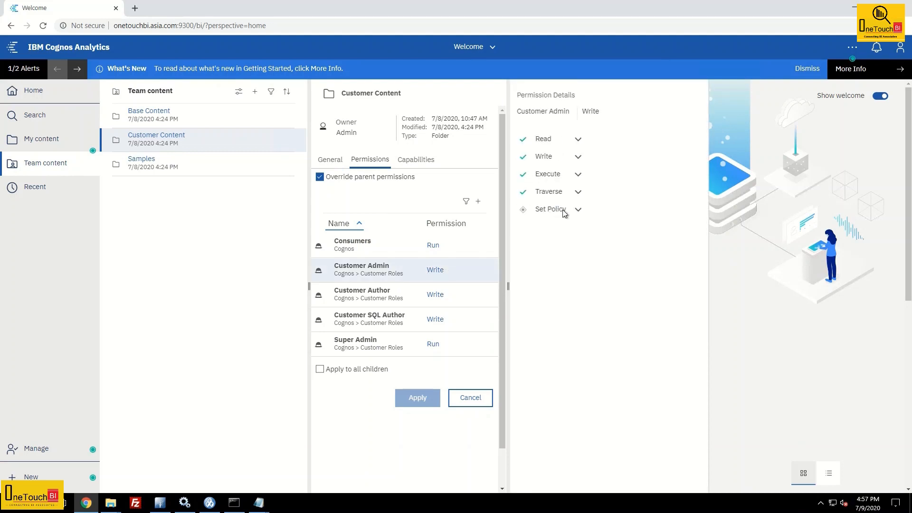
- Grant Customer Admin the Set Policy permission on Customer Content, making it Full, and apply the change to all children
click(579, 210)
click(564, 234)
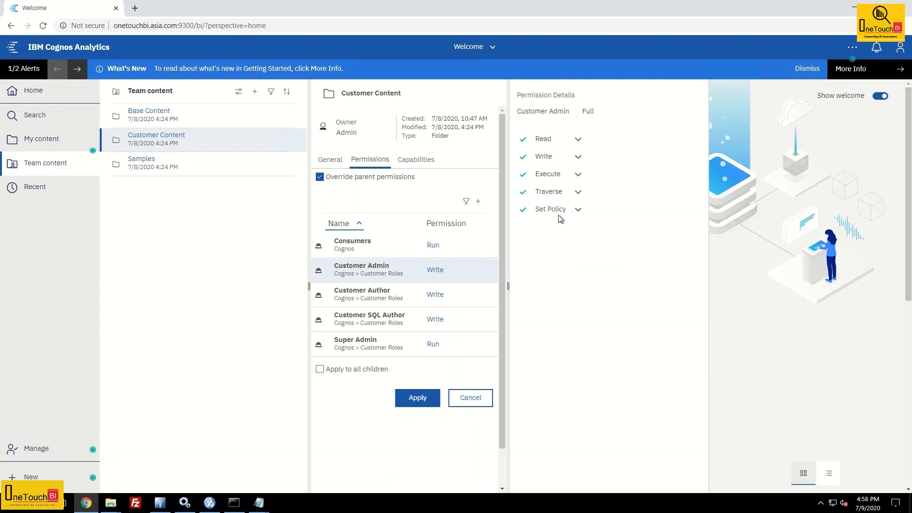
click(404, 398)
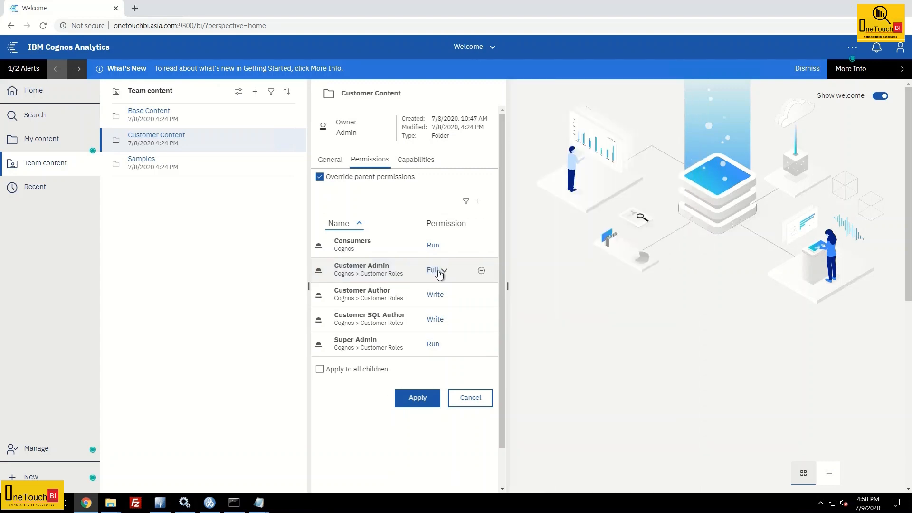
click(332, 371)
click(413, 398)
click(638, 338)
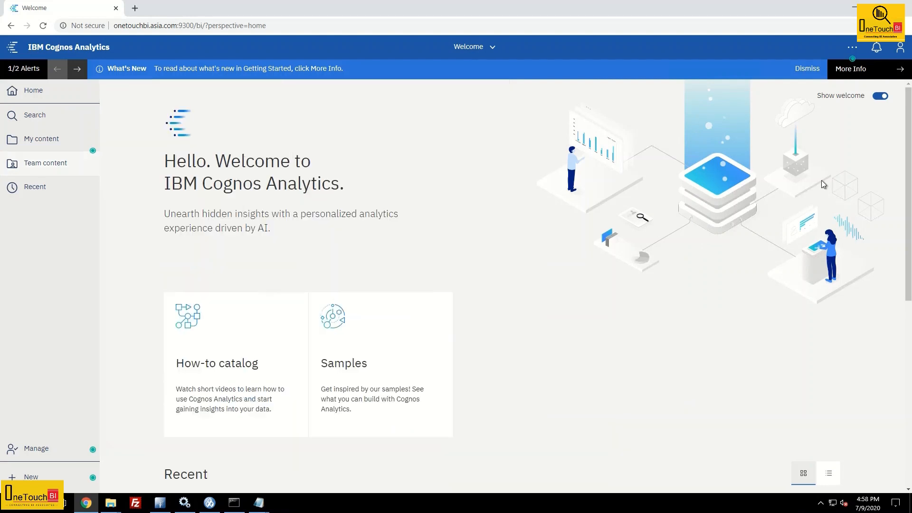
- Sign out of the admin account and sign in to the ADS namespace as customadmin with its saved user ID and password
click(901, 47)
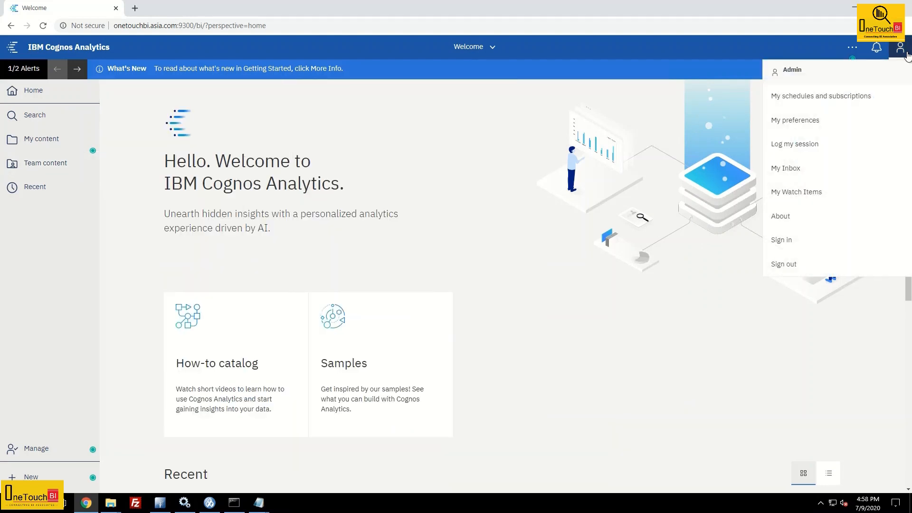
click(806, 264)
click(432, 159)
click(431, 170)
click(432, 189)
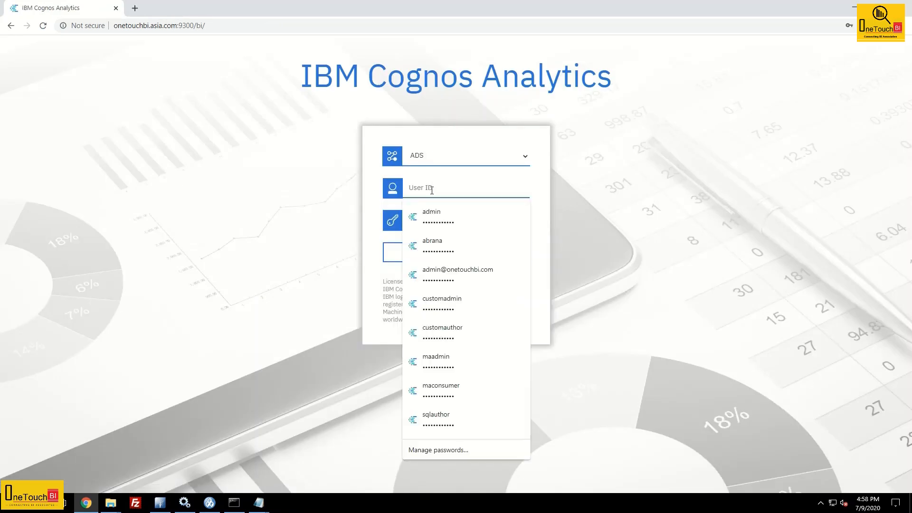
click(446, 303)
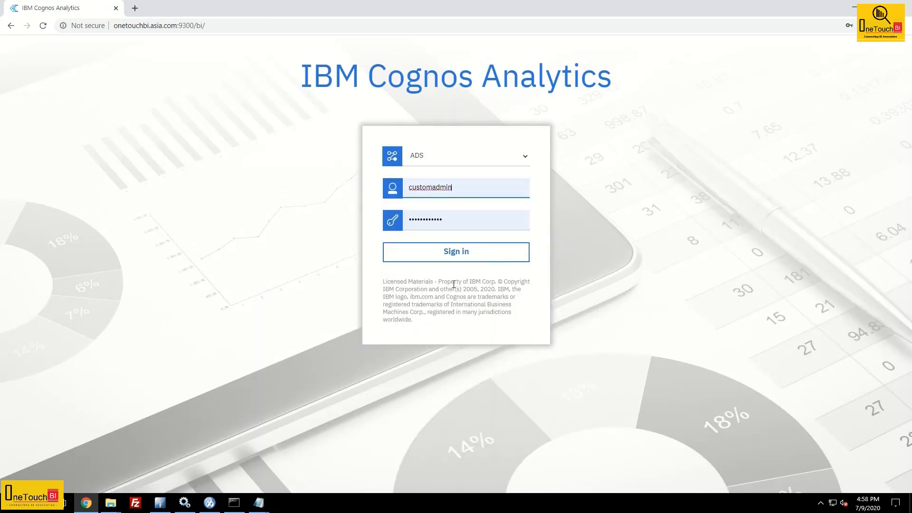
click(457, 252)
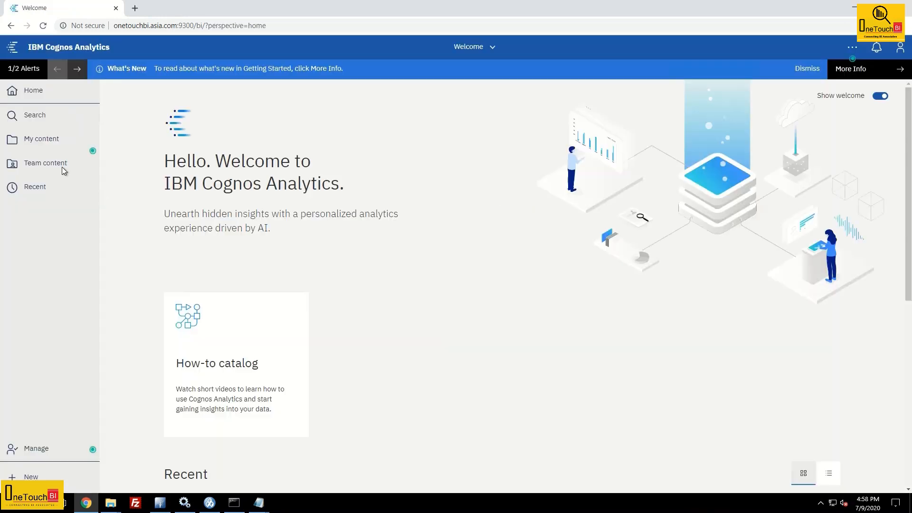
- View TestSQL's permissions in Customer Content's Audit Reports, check that Override parent permissions can be enabled, cancel, and return to Team content
click(62, 168)
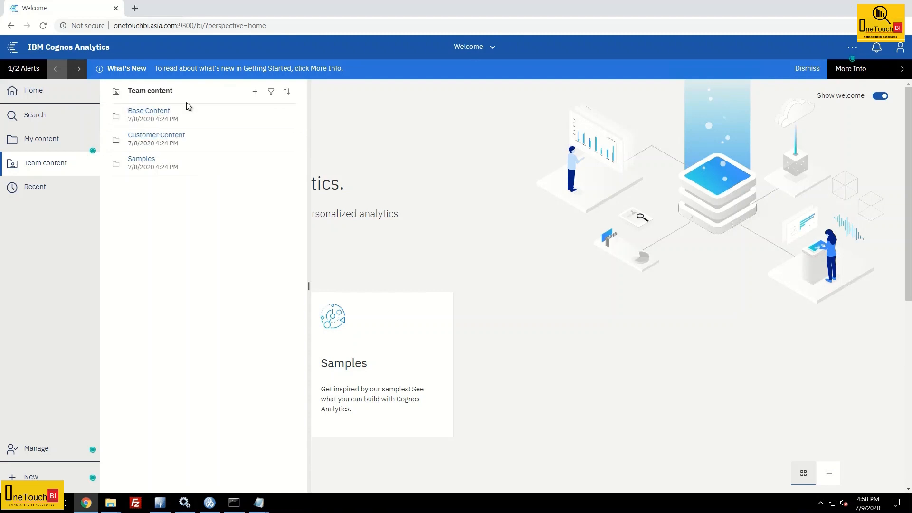
click(169, 136)
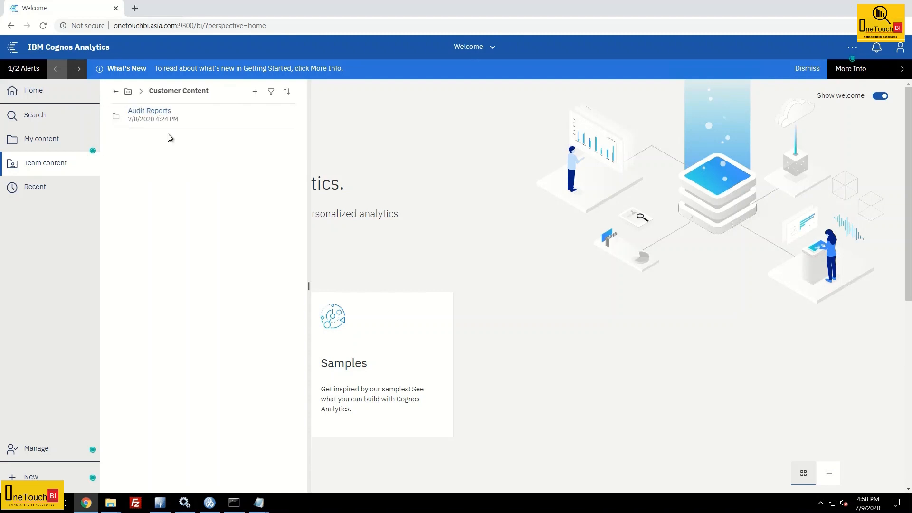
click(129, 117)
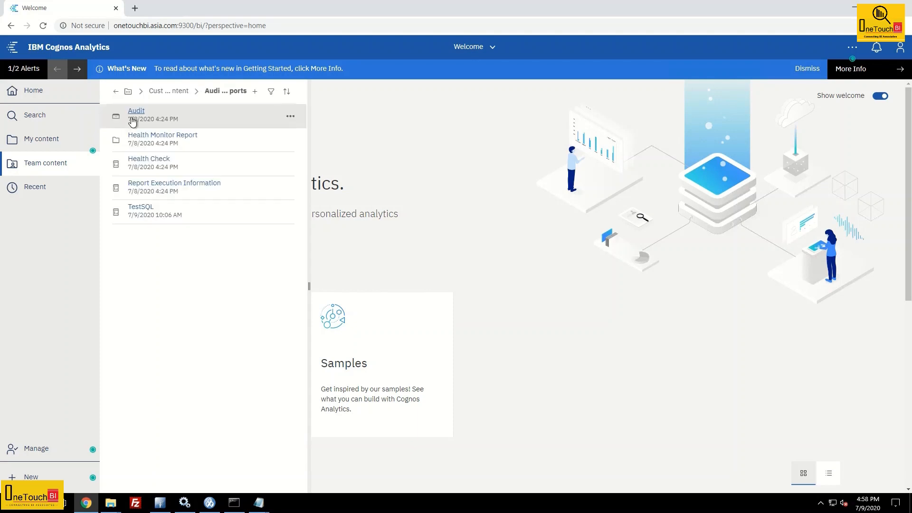
click(288, 212)
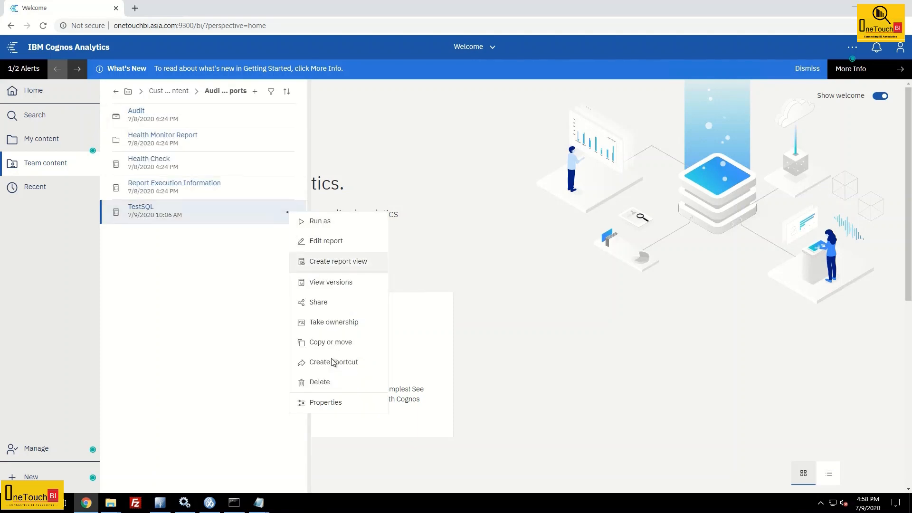
click(326, 403)
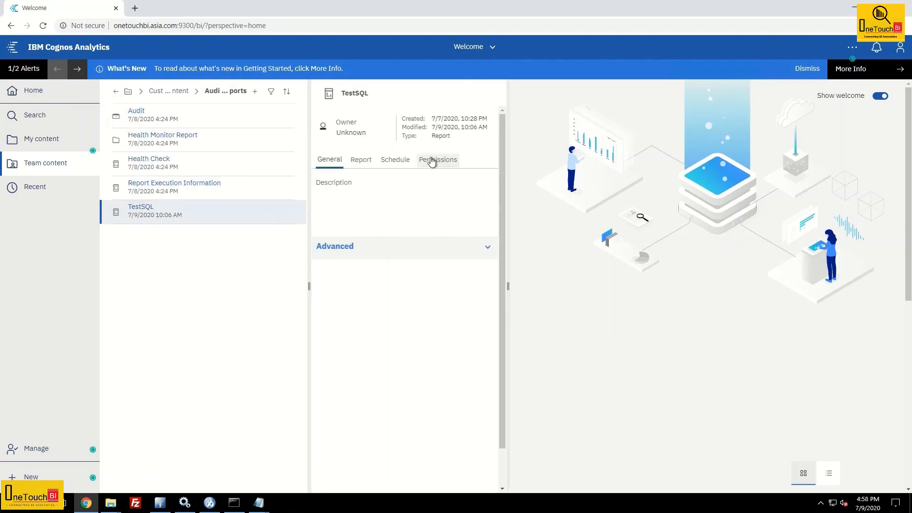
click(432, 161)
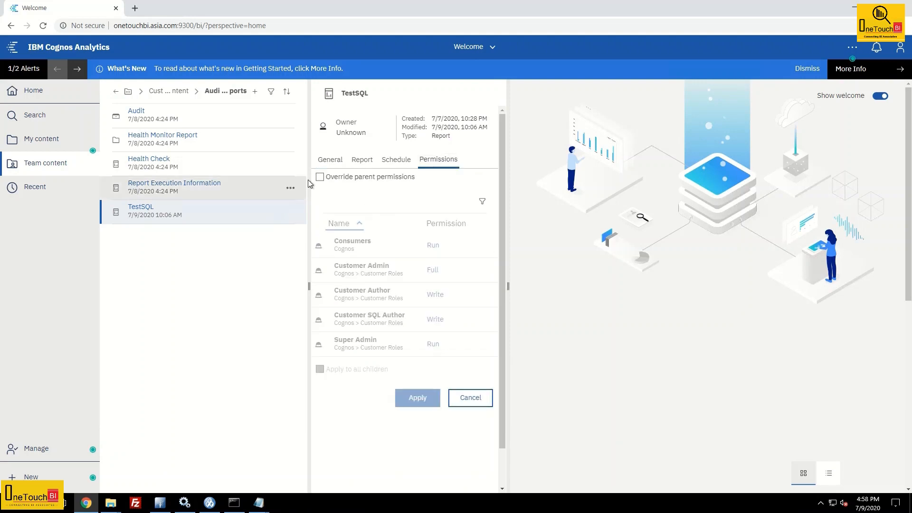
click(320, 178)
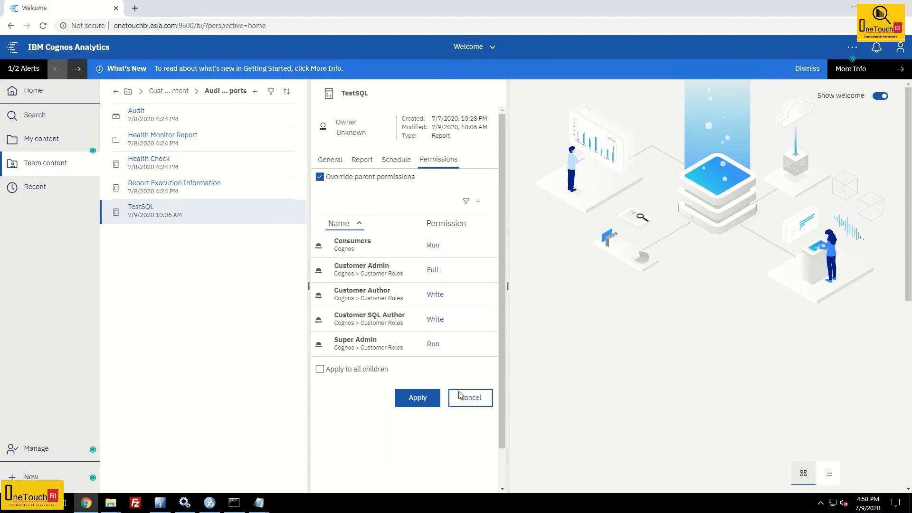
click(479, 403)
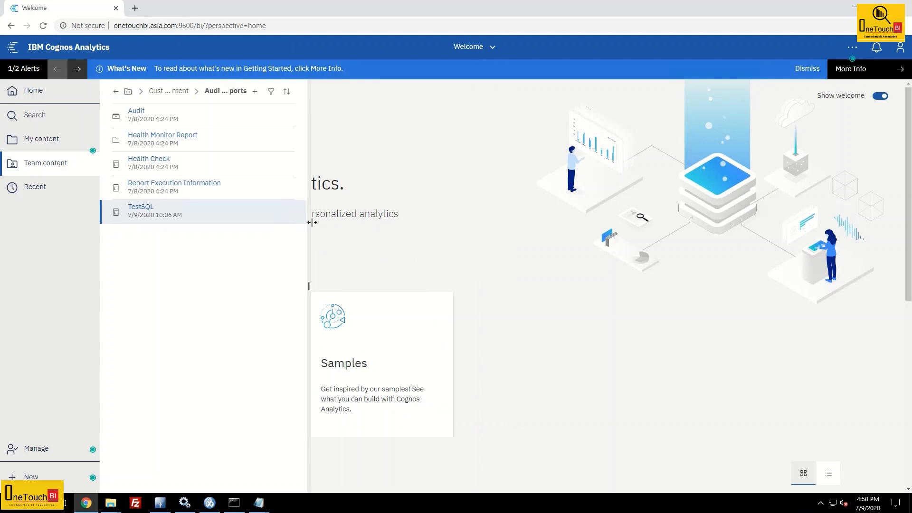
click(128, 91)
click(118, 113)
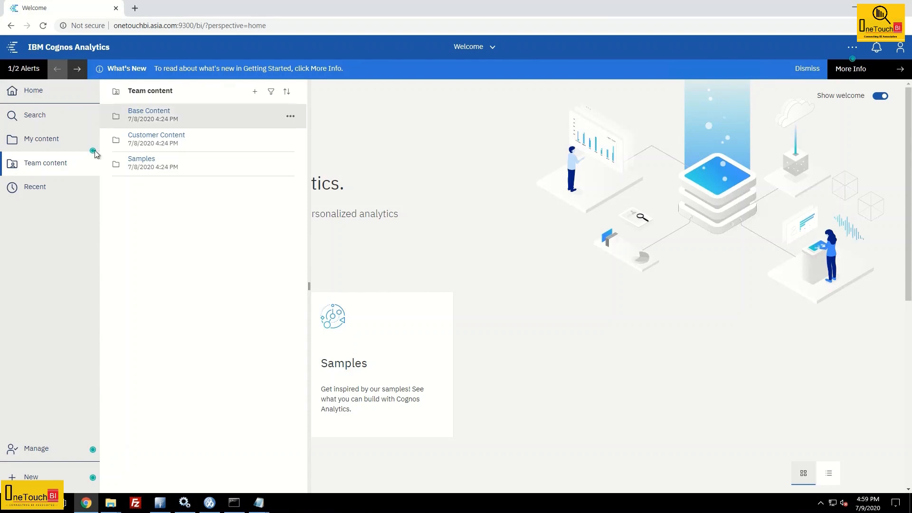
- Sign out of customadmin and sign in to the ADS namespace as the non-administrator user with the saved user ID and password
click(901, 49)
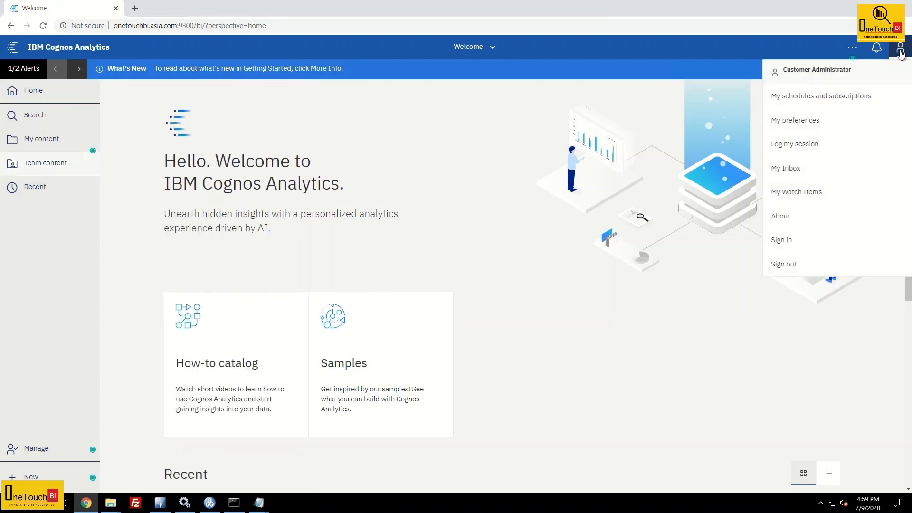
click(798, 264)
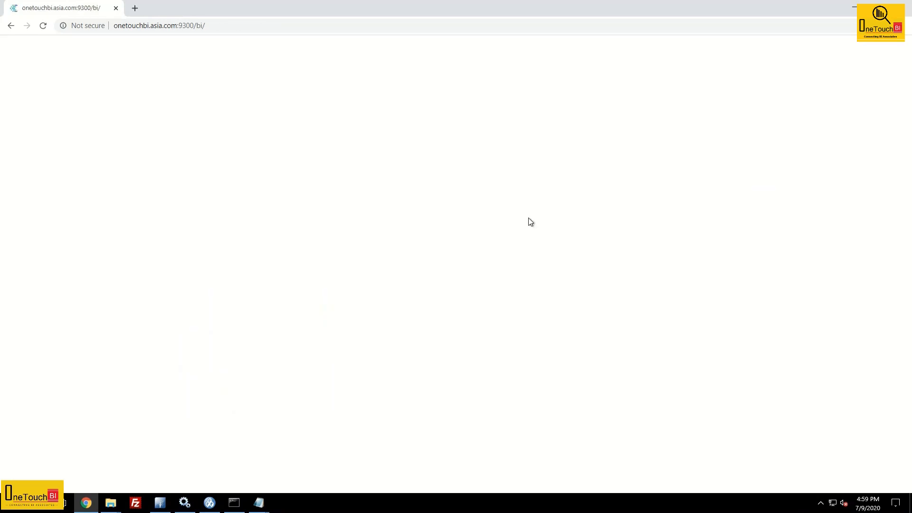
click(460, 163)
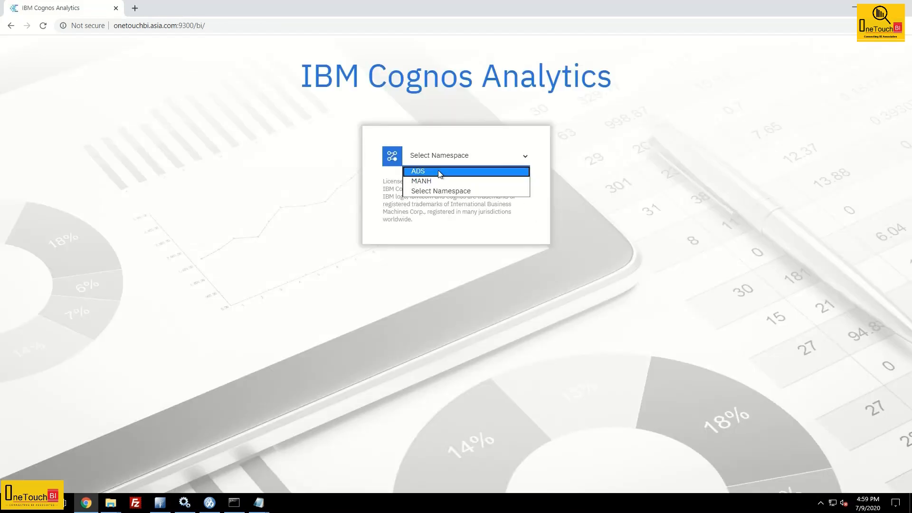
click(438, 172)
click(438, 191)
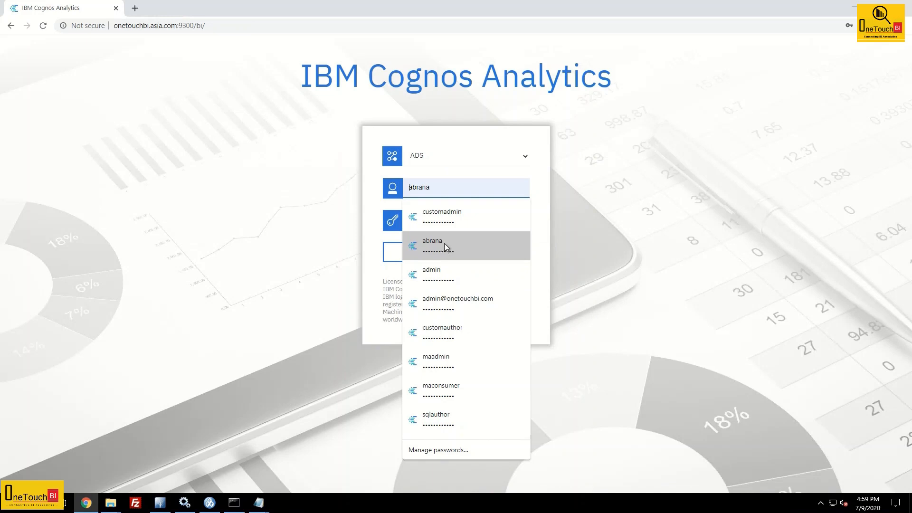
click(429, 245)
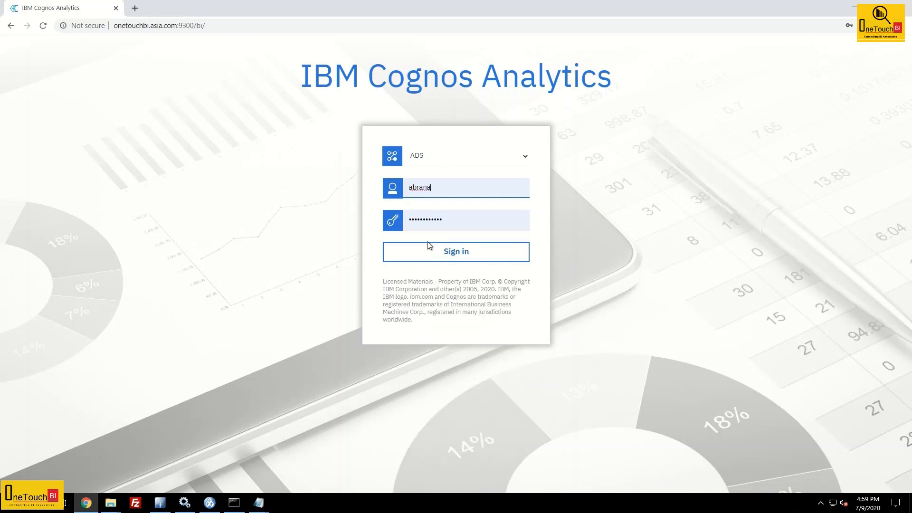
click(450, 253)
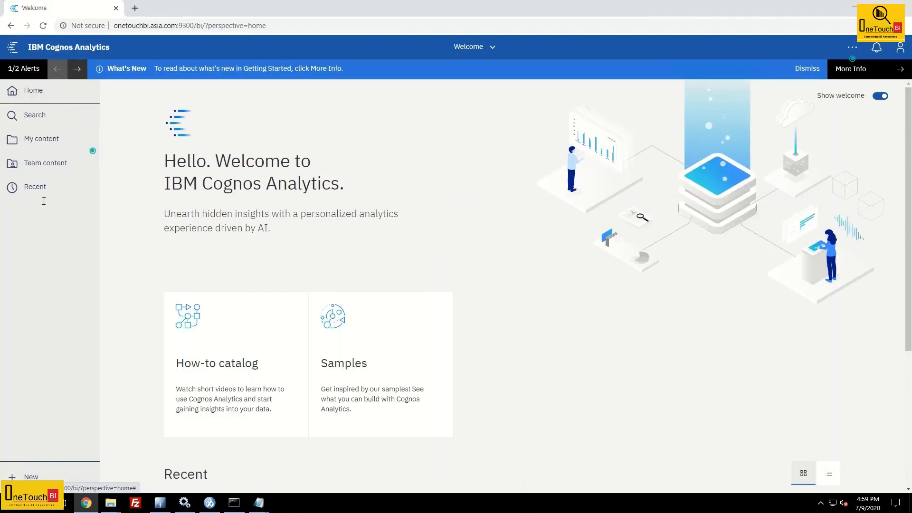
- Run the TestSQL report from Customer Content's Audit Reports as the non-administrator user and dismiss the resulting message
click(42, 164)
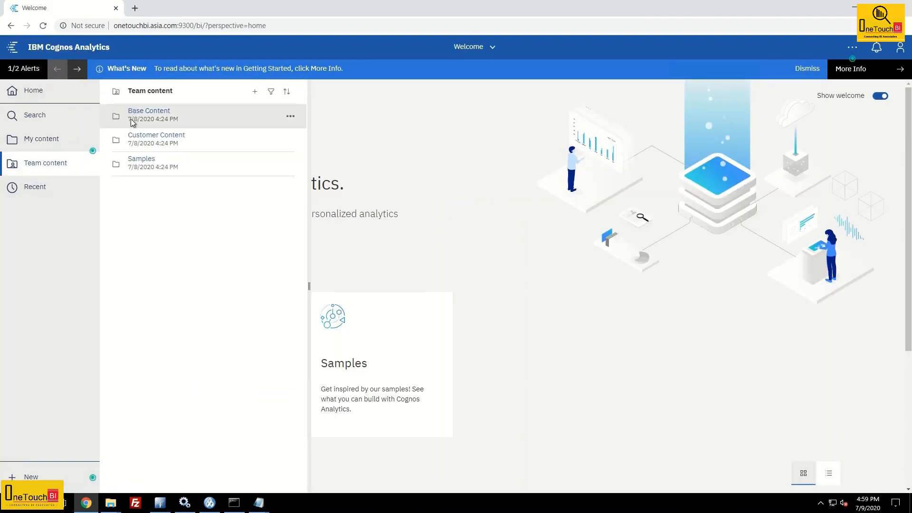
click(163, 138)
click(159, 118)
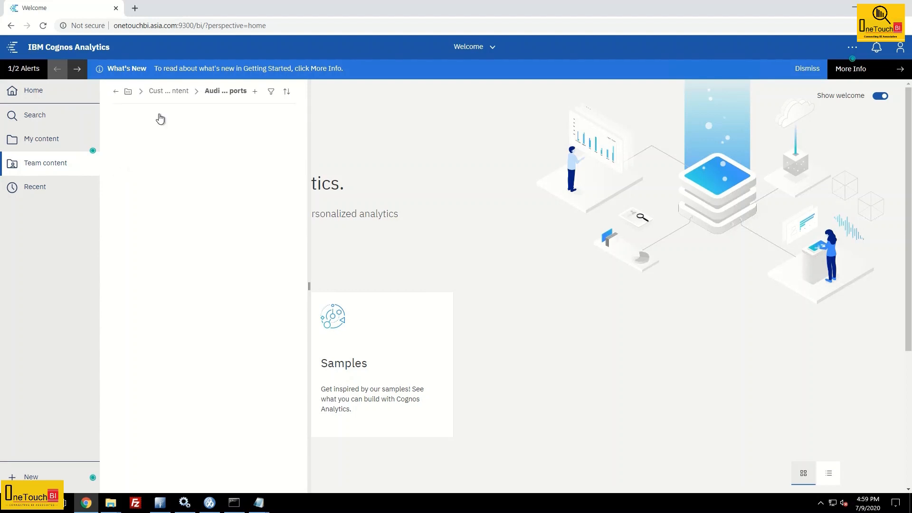
click(141, 209)
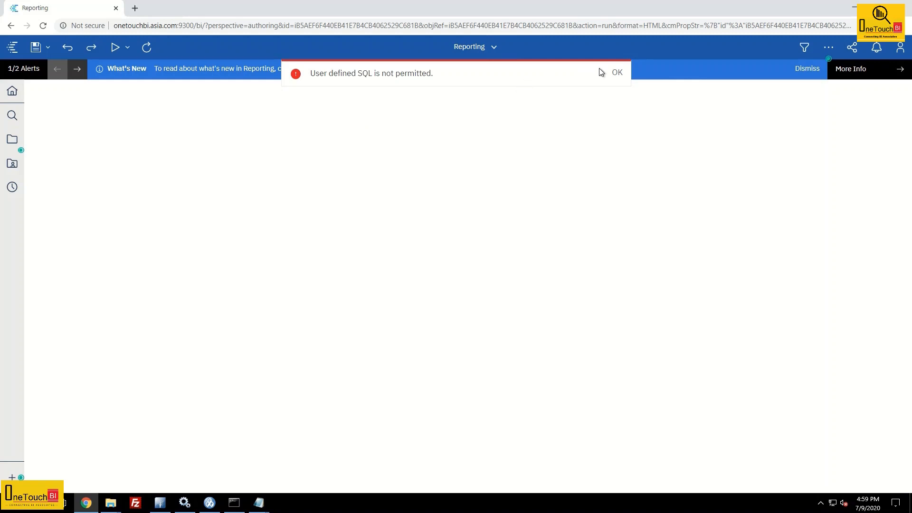
click(620, 75)
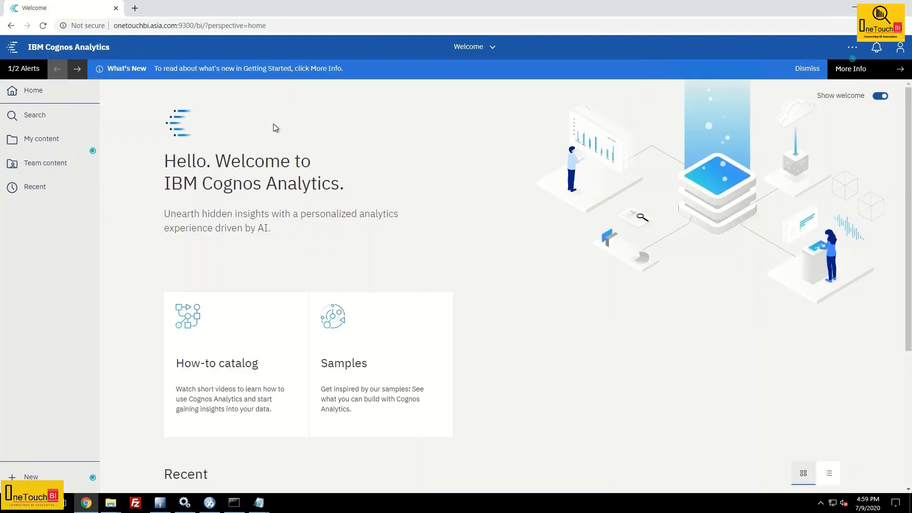
- Check which actions the non-administrator user is offered for the TestSQL report in Audit Reports
click(55, 164)
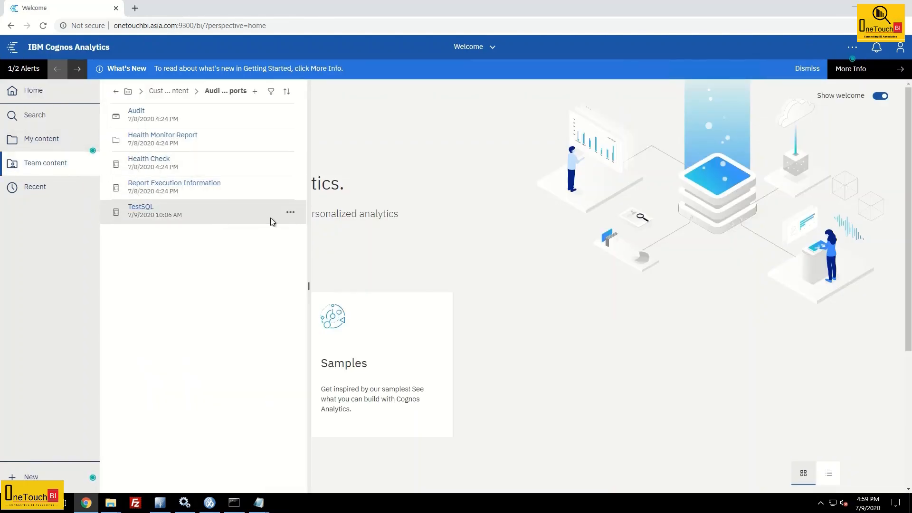
click(291, 214)
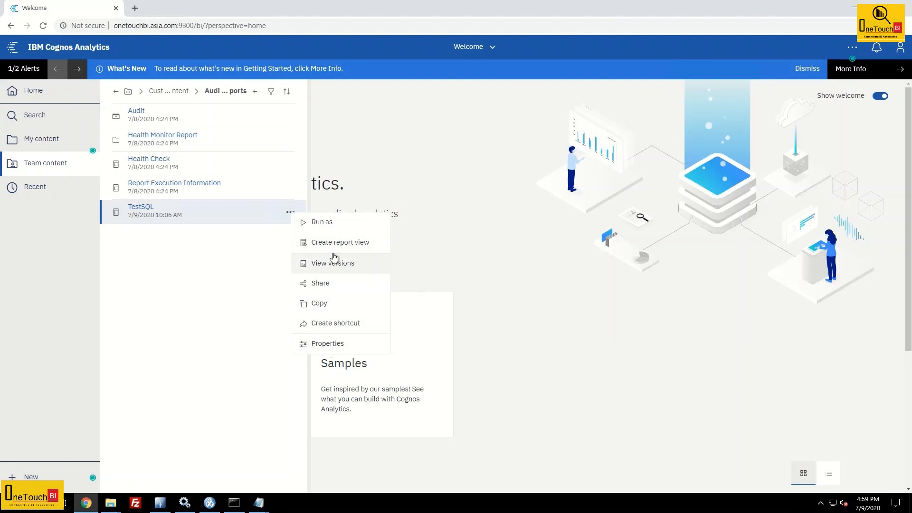
click(247, 290)
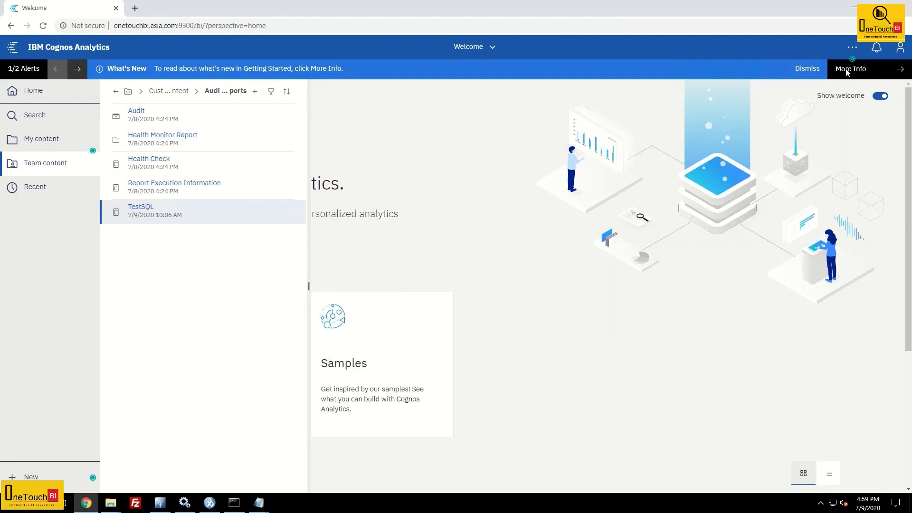
- Switch from the non-administrator user back to the admin account in the ADS namespace, using its saved user ID and password
click(900, 48)
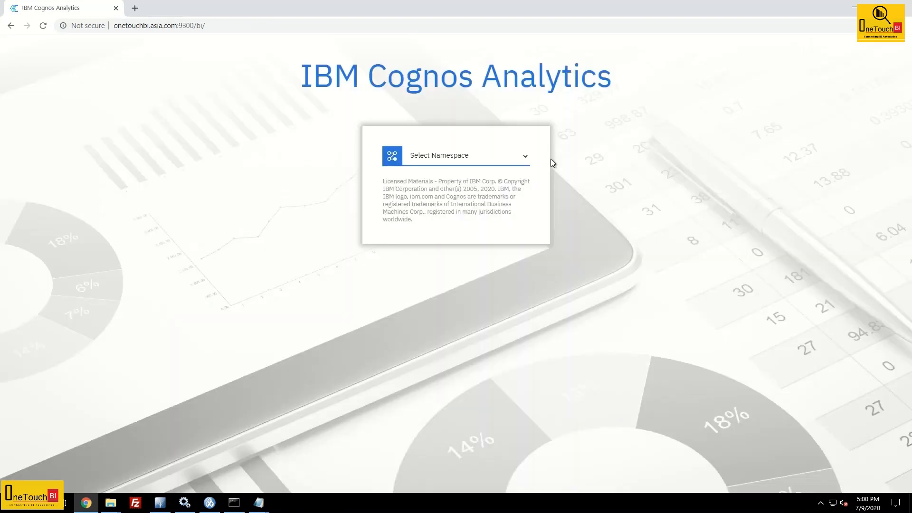
click(426, 159)
click(427, 172)
click(431, 187)
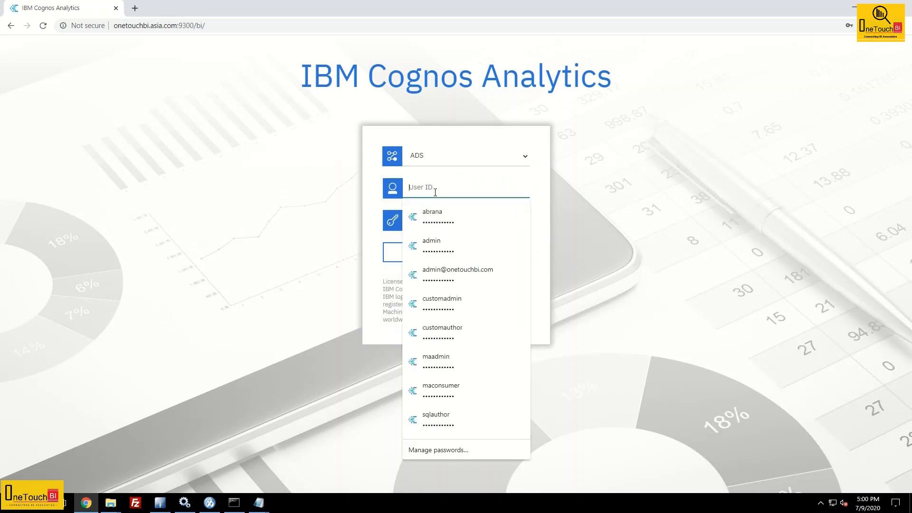
click(452, 252)
click(450, 256)
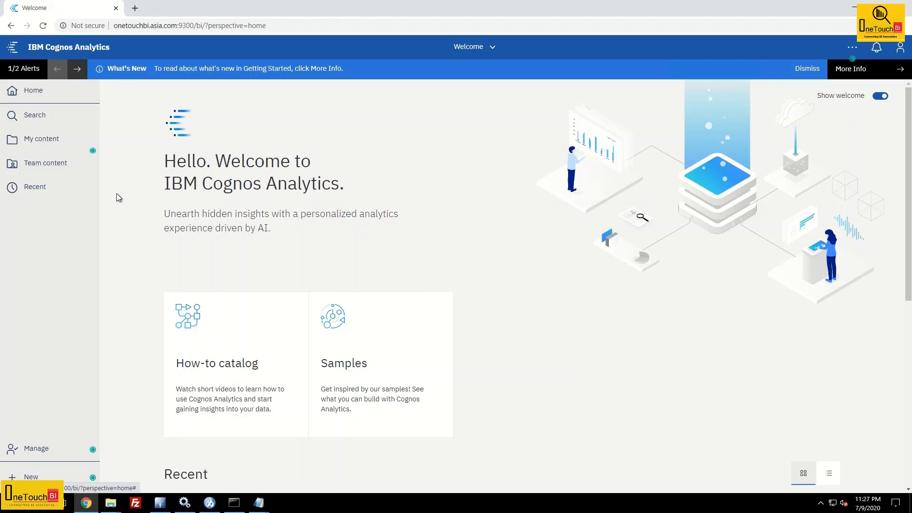
- Review the role permissions on the Team content root and on its Customer Content and Base Content folders
click(67, 165)
click(269, 100)
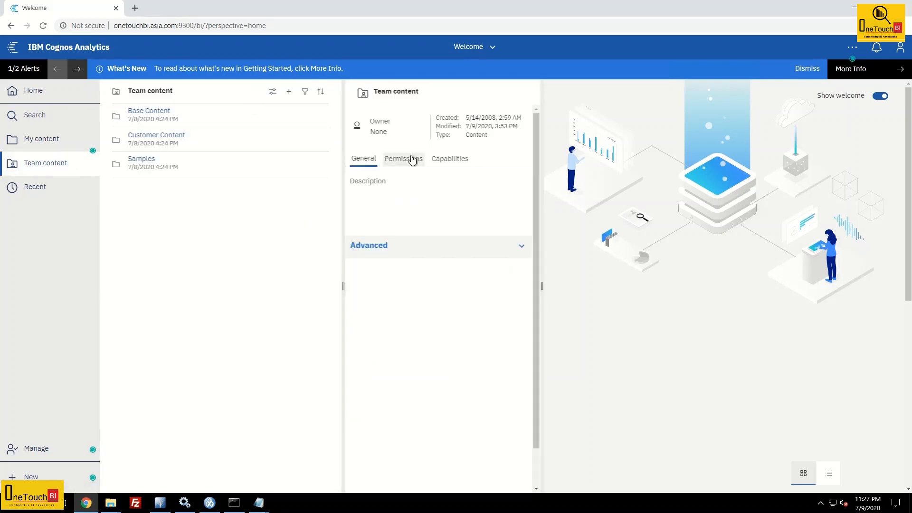
click(409, 160)
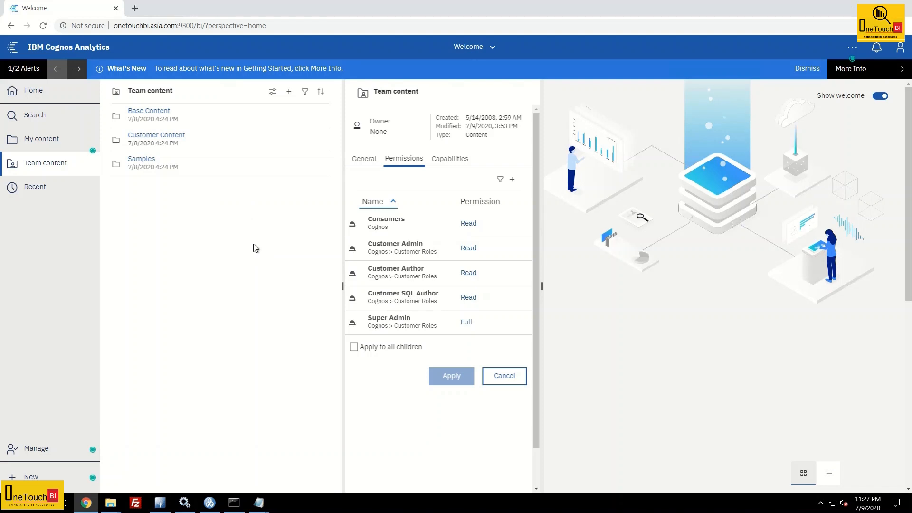
click(324, 141)
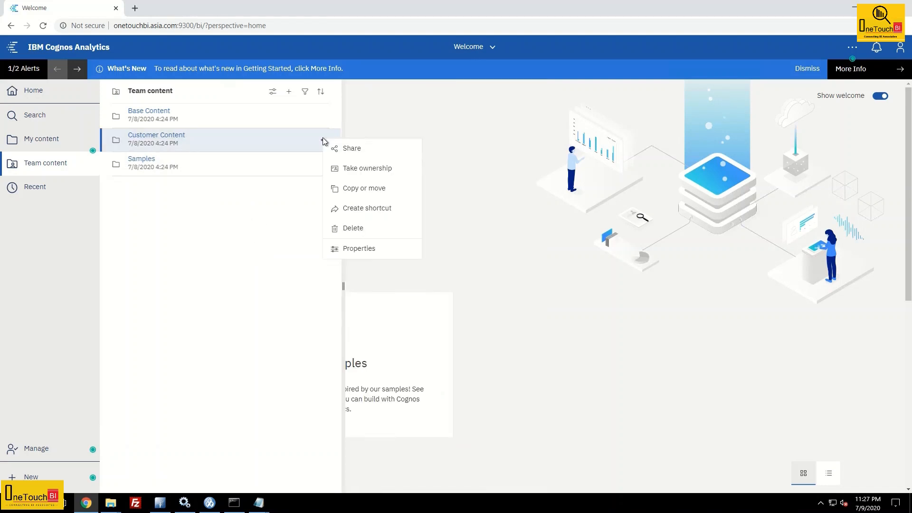
click(370, 247)
click(414, 163)
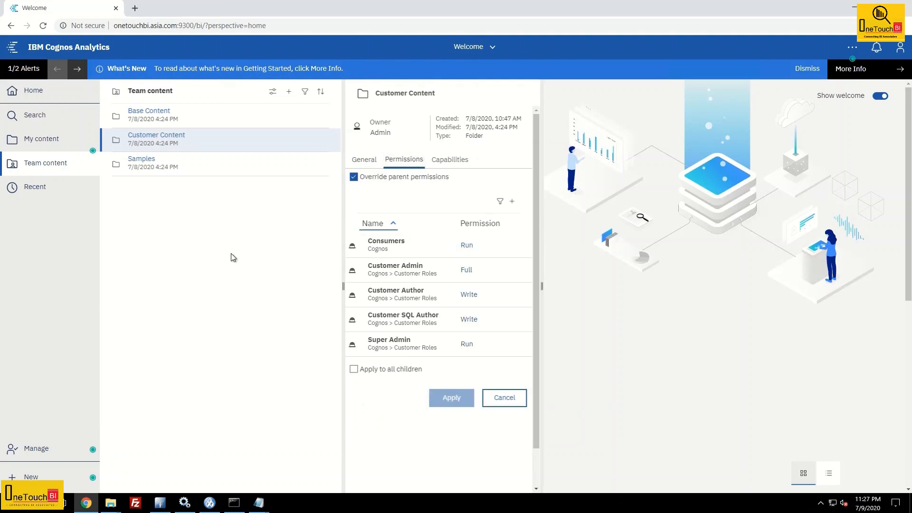
click(325, 117)
click(358, 222)
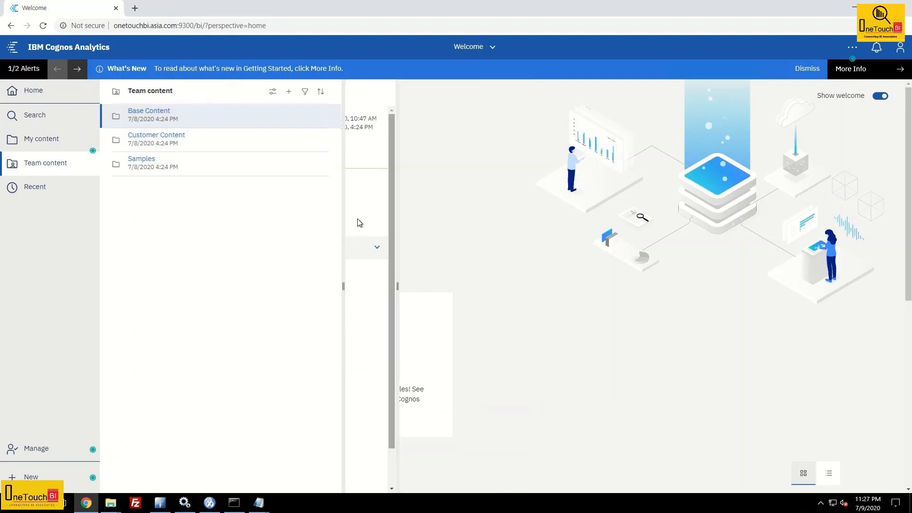
click(398, 161)
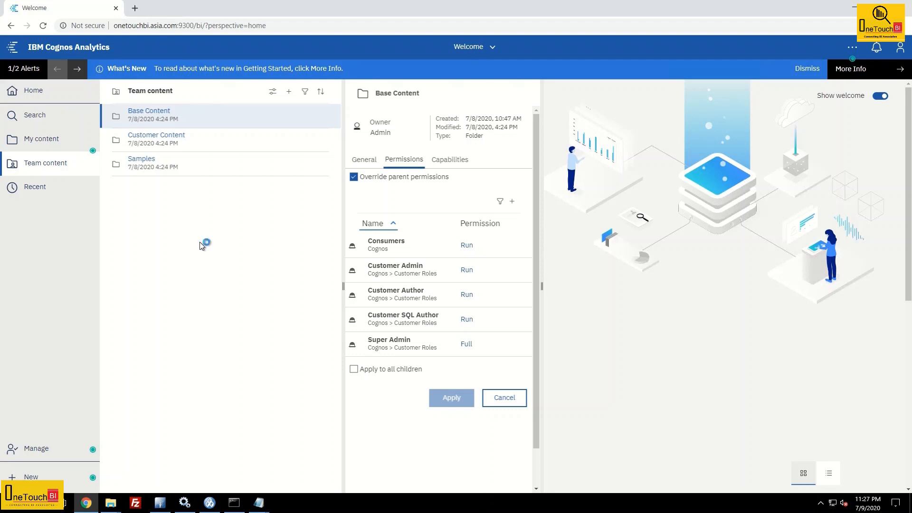
- Open the access customization of the Report Studio capability in the people management settings
click(36, 448)
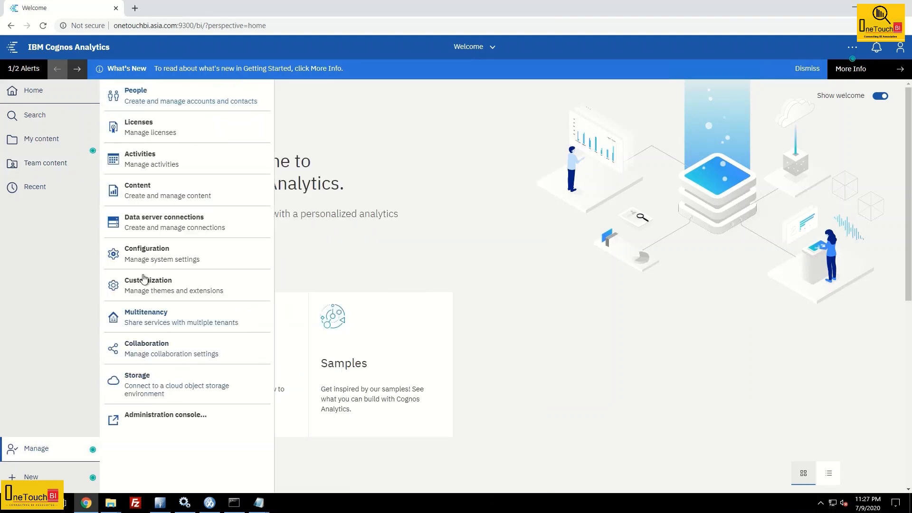
click(157, 104)
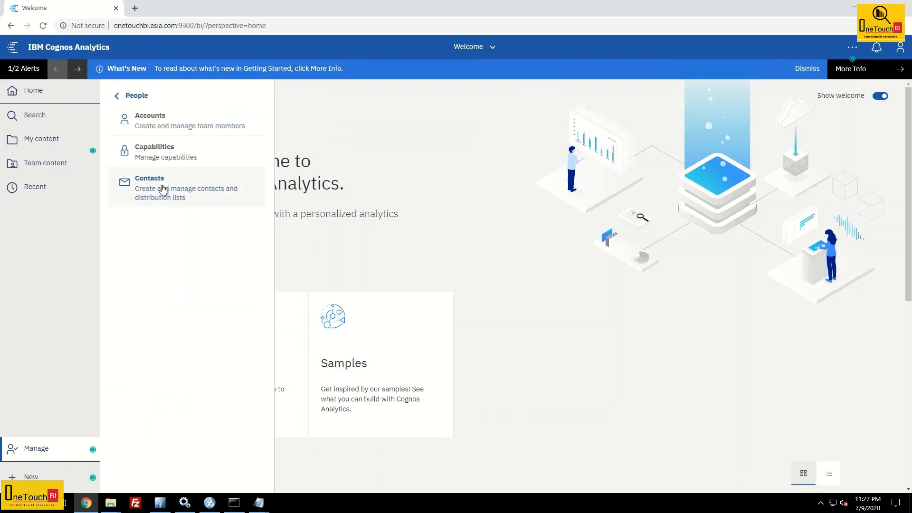
click(162, 151)
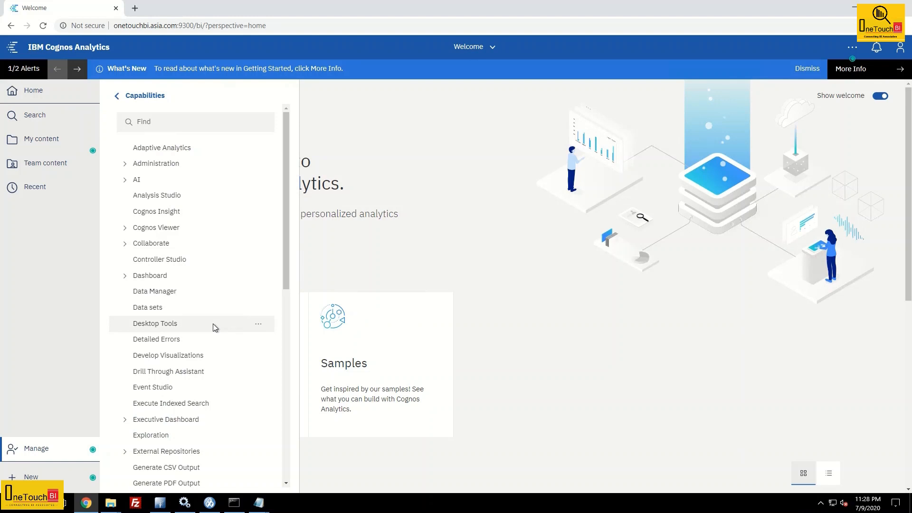
scroll(170, 360, down, 4)
scroll(169, 360, down, 4)
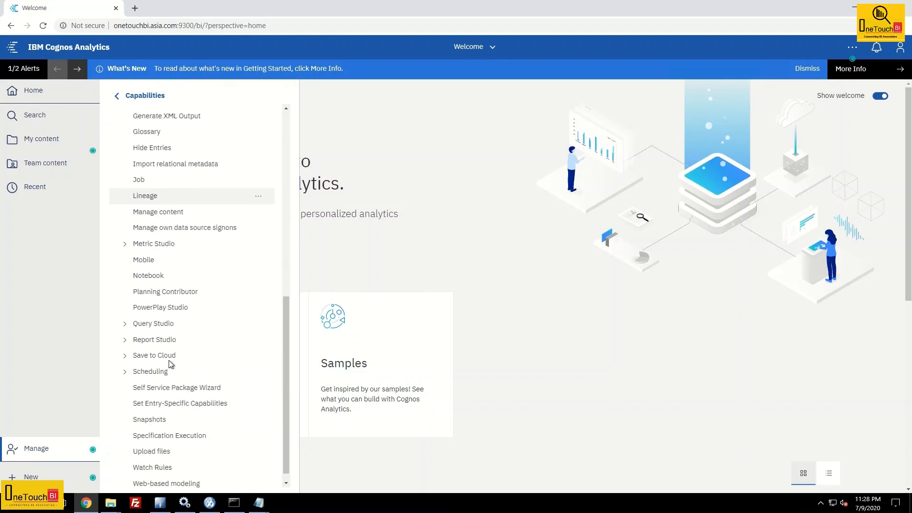
click(125, 339)
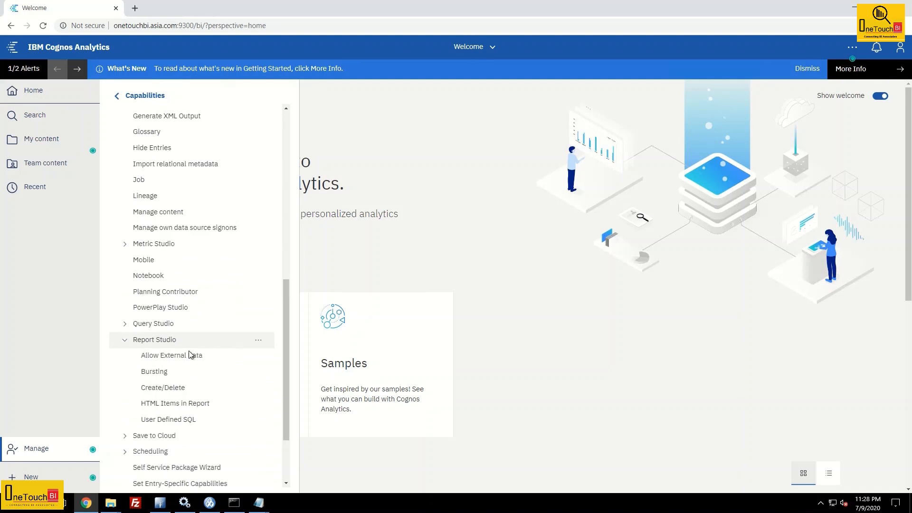
click(259, 341)
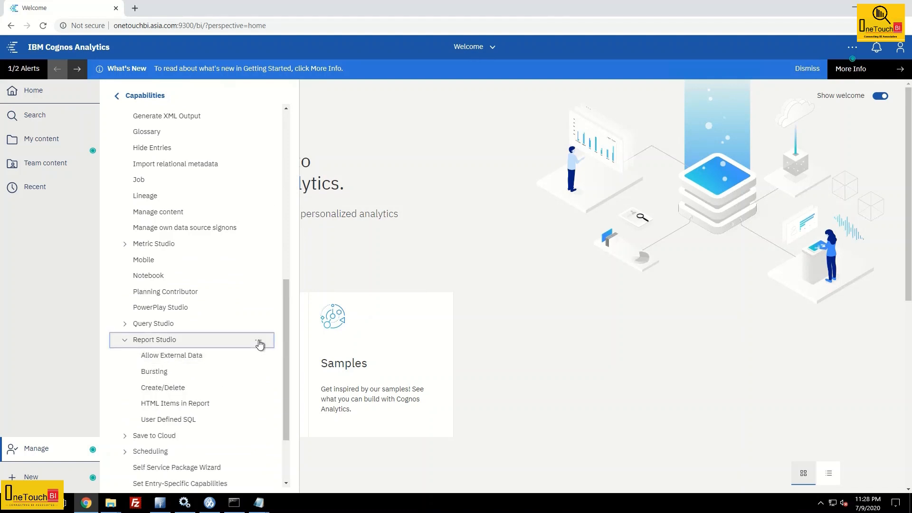
click(316, 369)
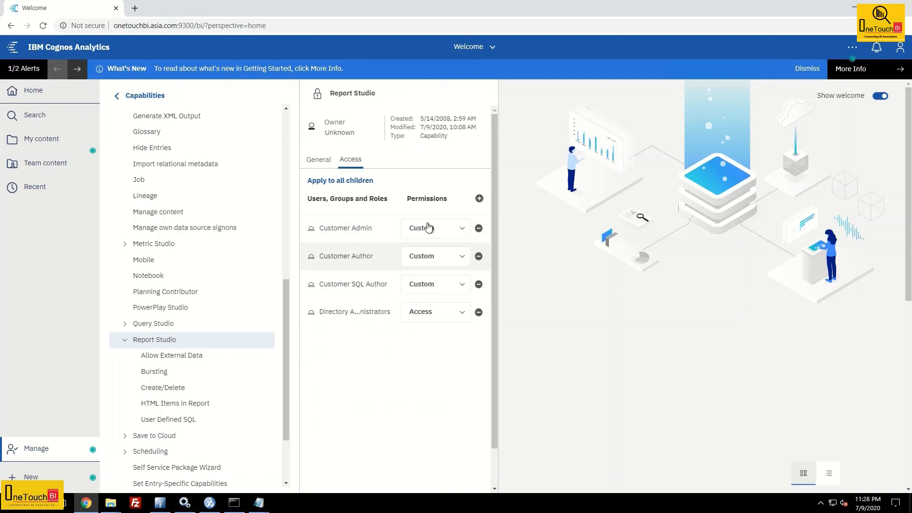
- Add the Consumers role from the Cognos namespace to the Report Studio capability's access list
click(480, 198)
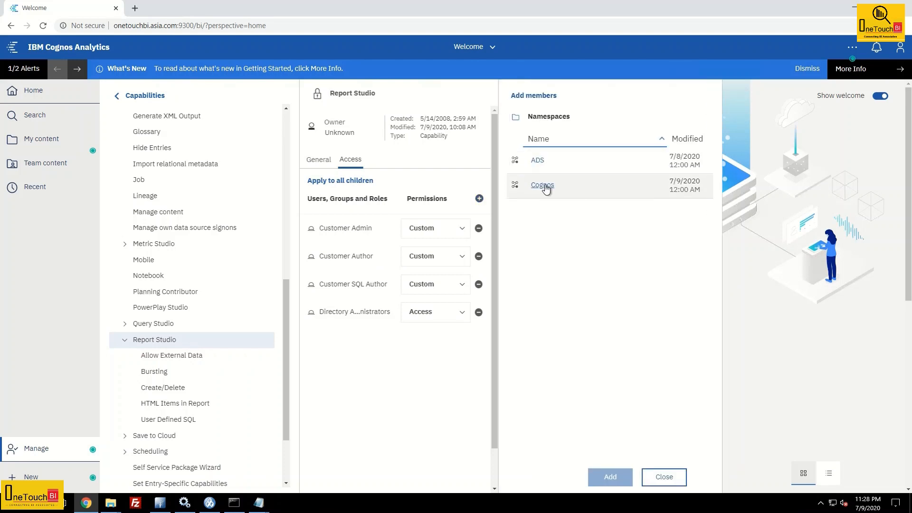
click(544, 186)
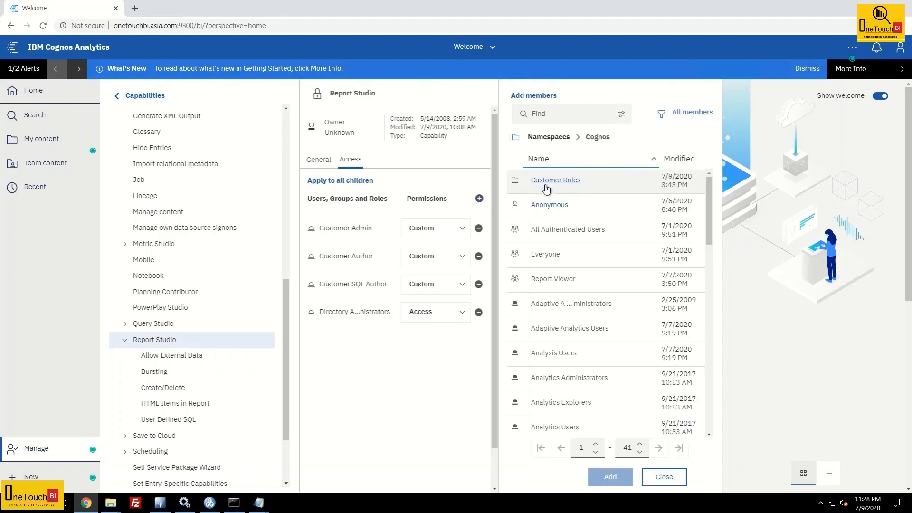
scroll(554, 293, down, 5)
scroll(561, 317, down, 1)
click(560, 299)
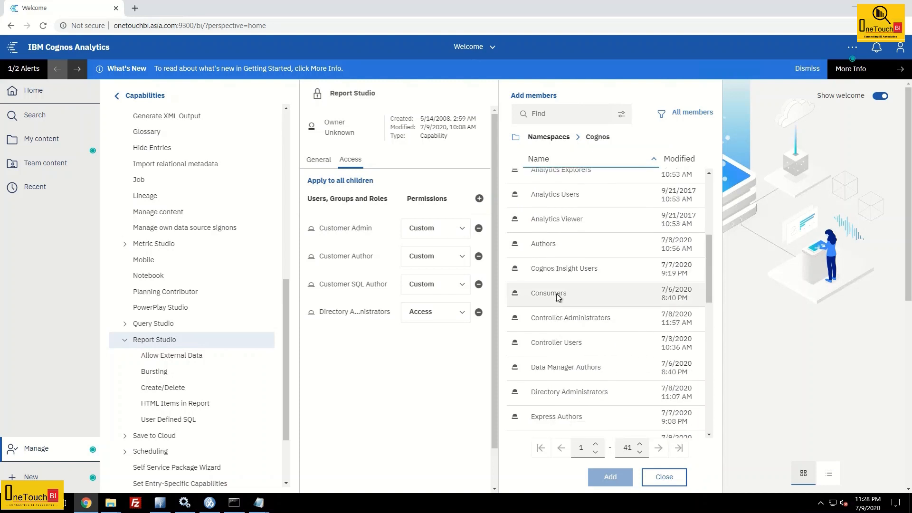
click(609, 478)
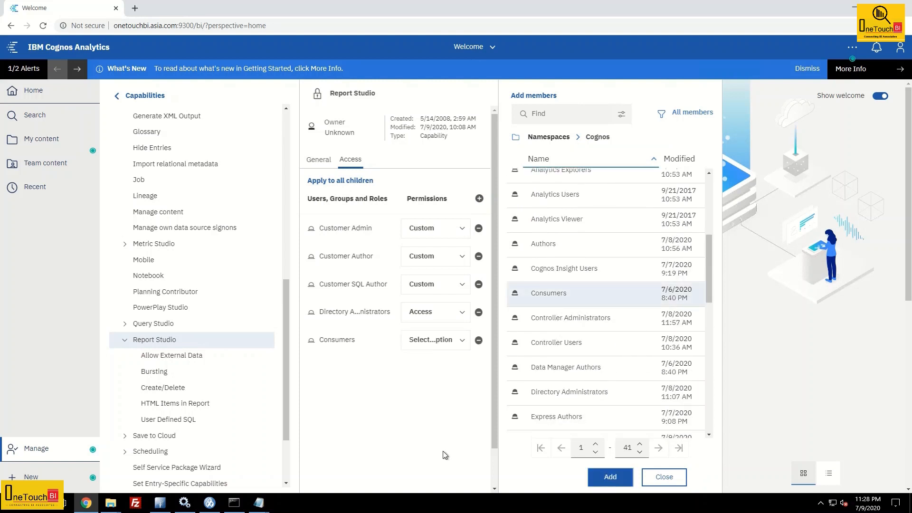
- Grant Consumers custom Read and Traverse permissions on Report Studio and apply the access settings to all children
click(459, 342)
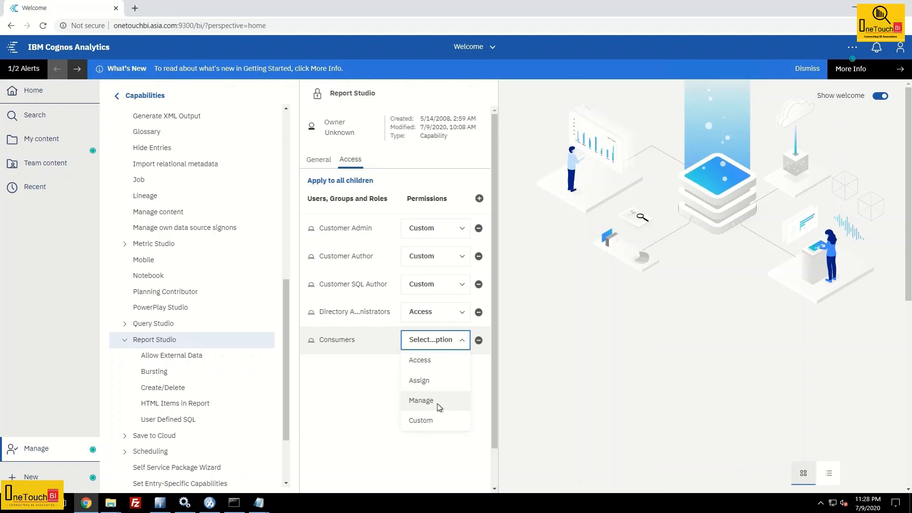
click(430, 421)
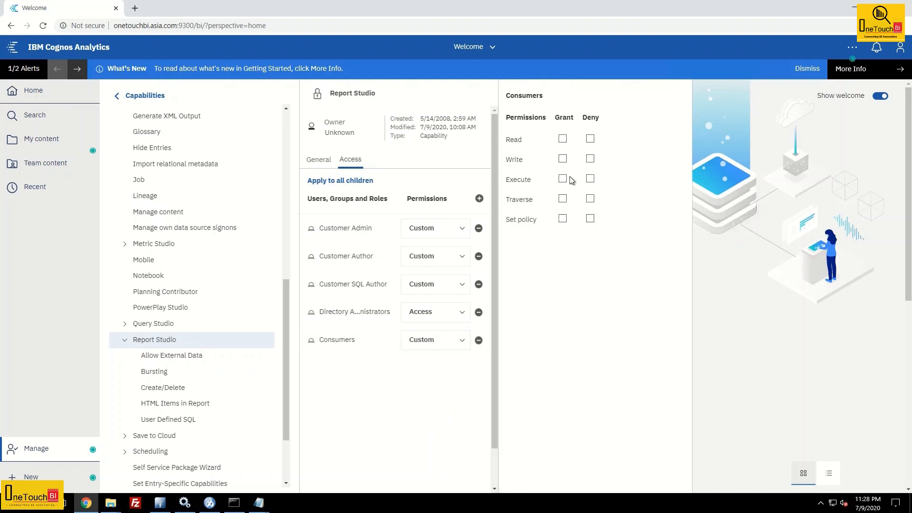
click(562, 140)
click(563, 200)
click(402, 389)
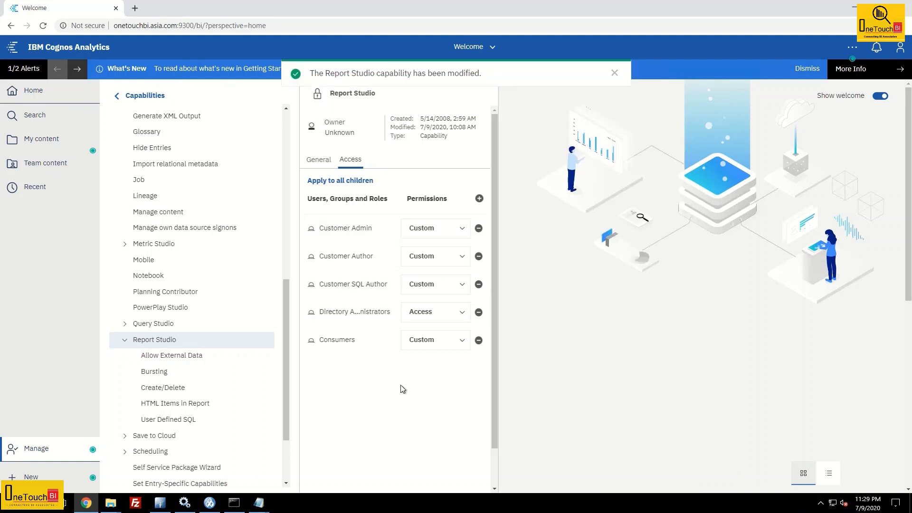
click(346, 180)
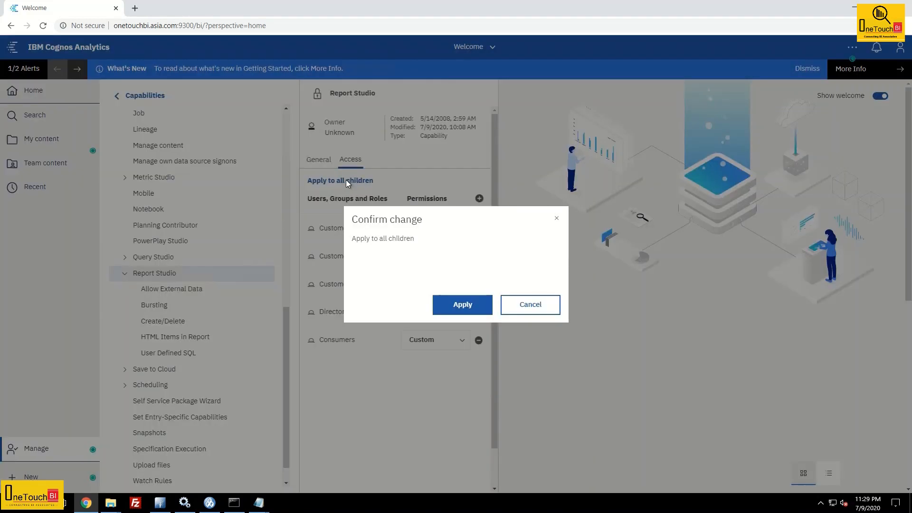
click(464, 306)
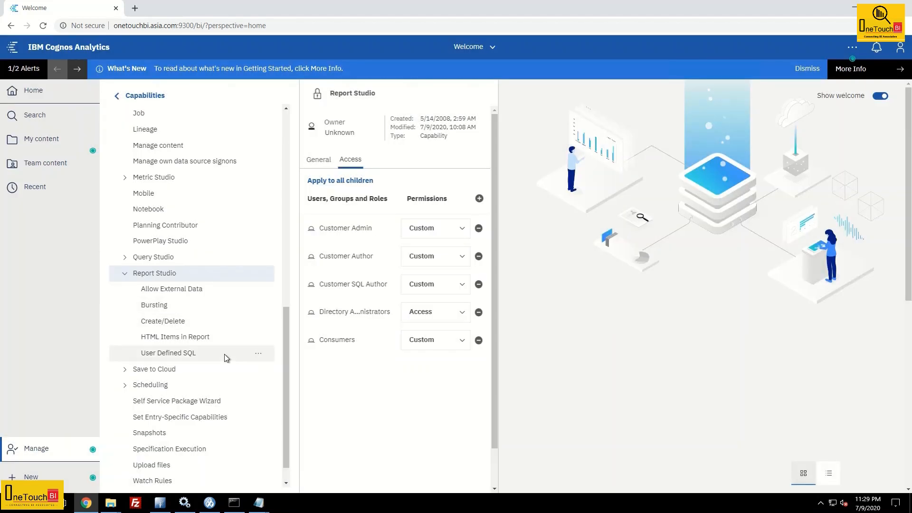
- Override parent access on Report Studio's User Defined SQL capability and grant Consumers the Execute permission
click(258, 356)
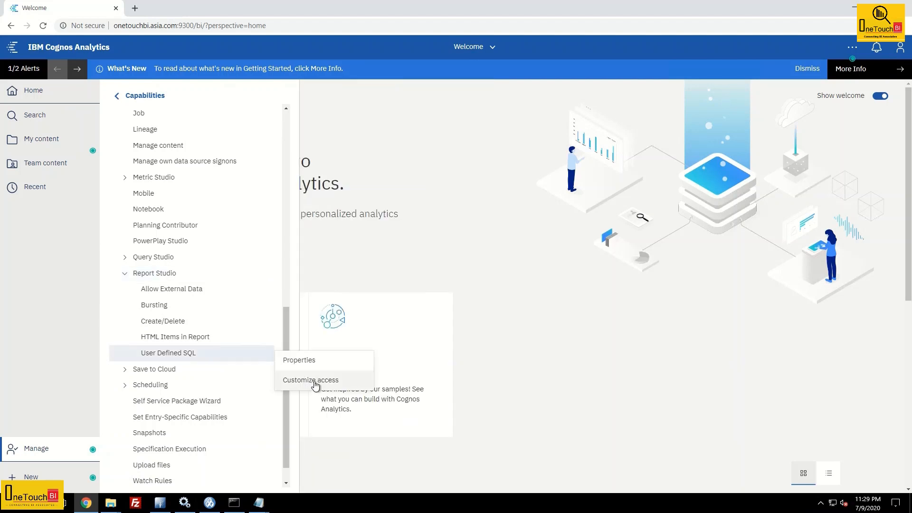
click(314, 381)
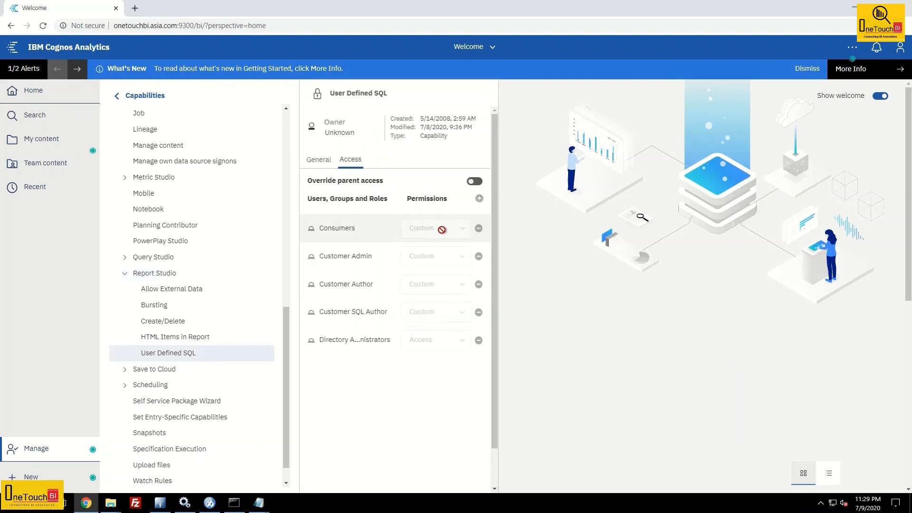
click(475, 181)
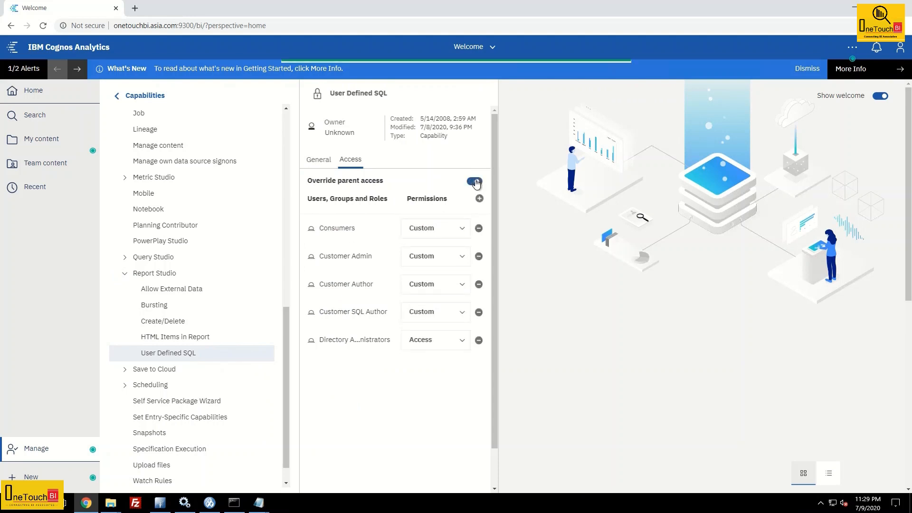
click(422, 232)
click(428, 309)
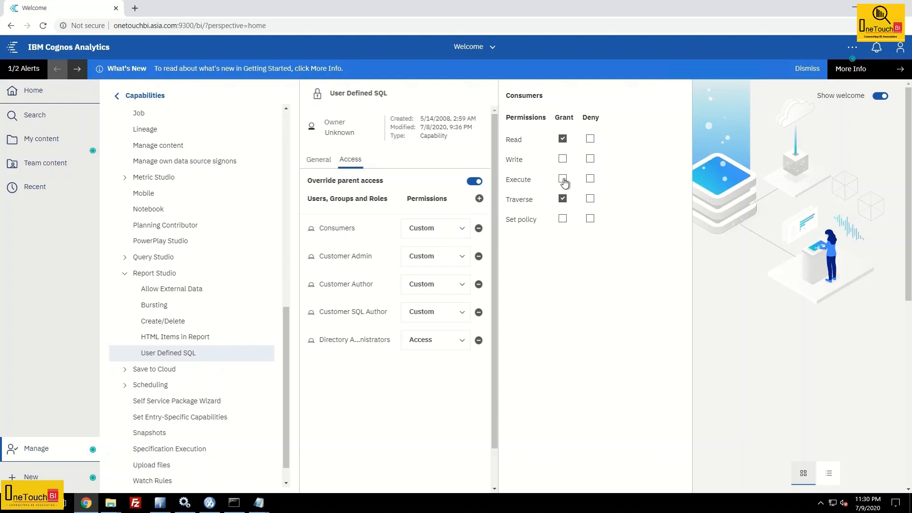
click(563, 180)
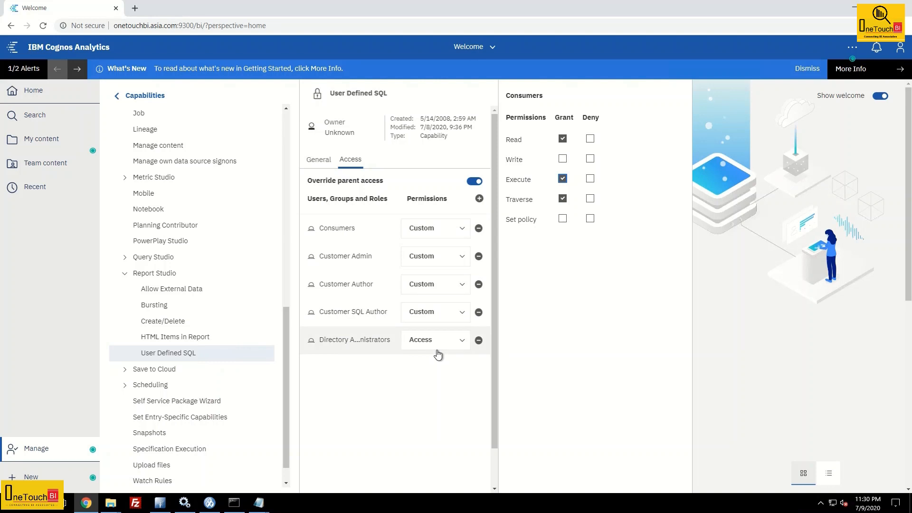
- Remove the Execute grant from Customer Author on the User Defined SQL capability and close the capability settings
click(428, 316)
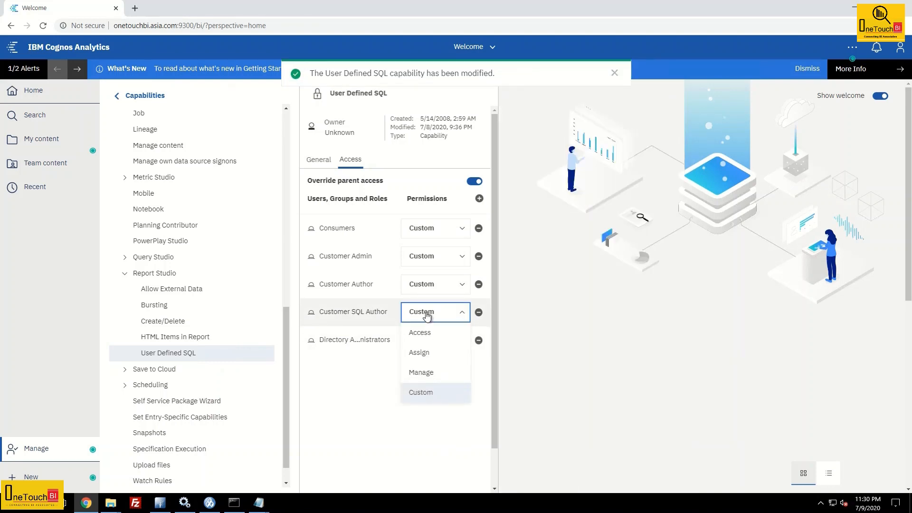
click(423, 287)
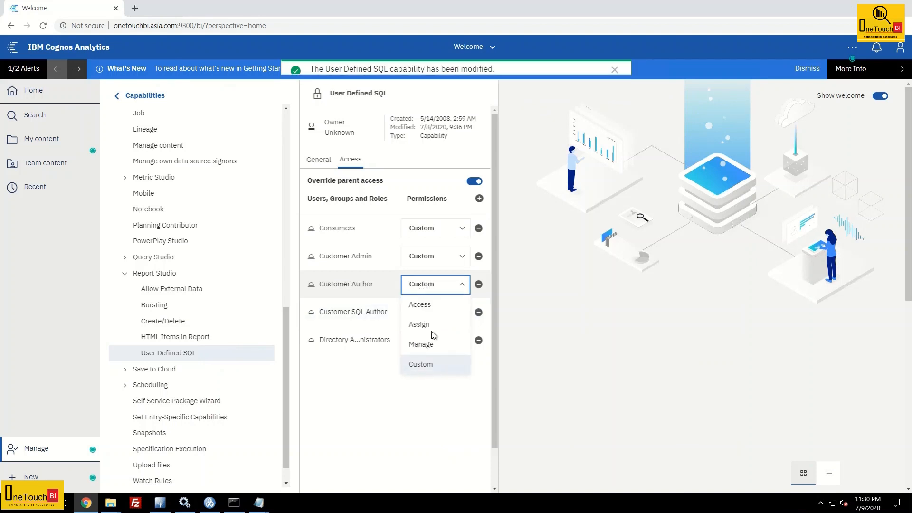
click(429, 365)
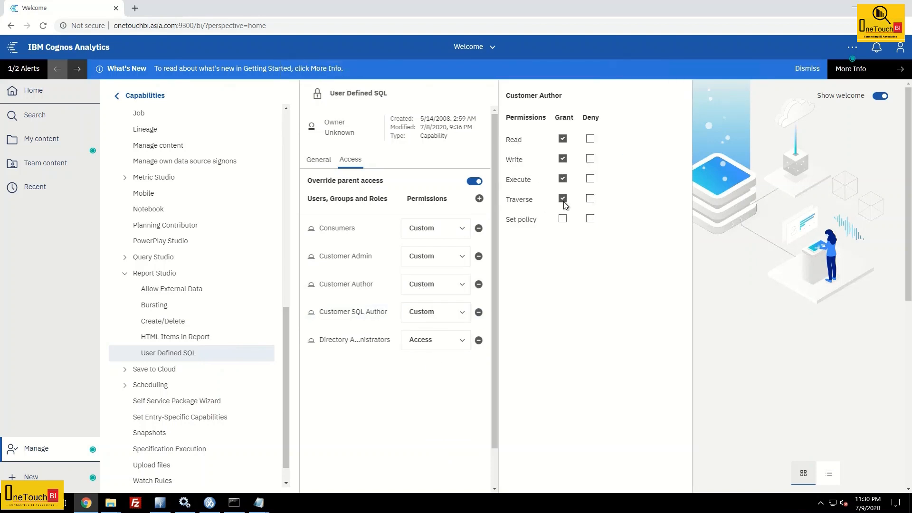
click(563, 179)
click(406, 397)
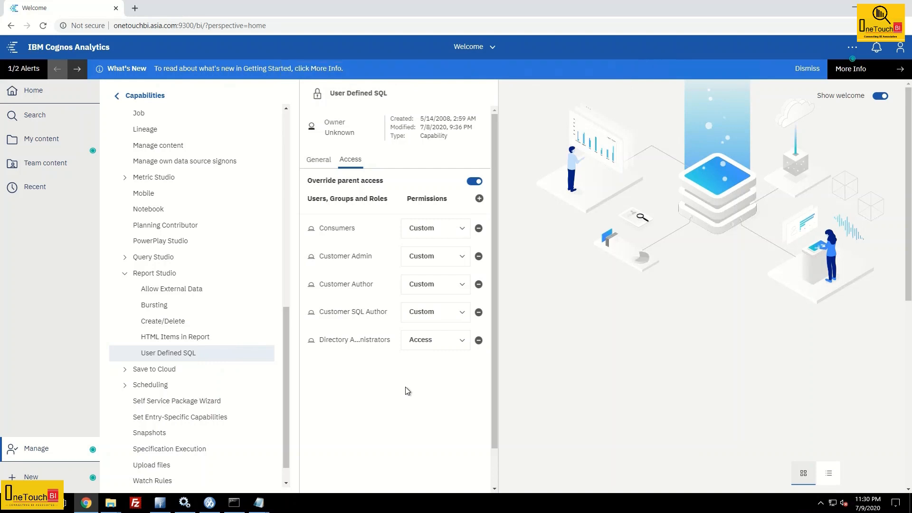
click(546, 344)
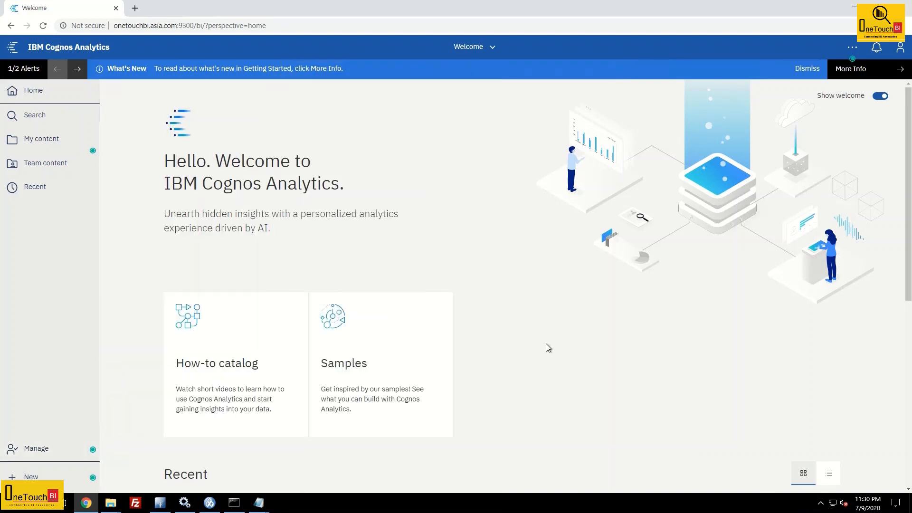
- Sign out of the Admin account and sign in to the ADS namespace with another user's saved ID and password
click(901, 47)
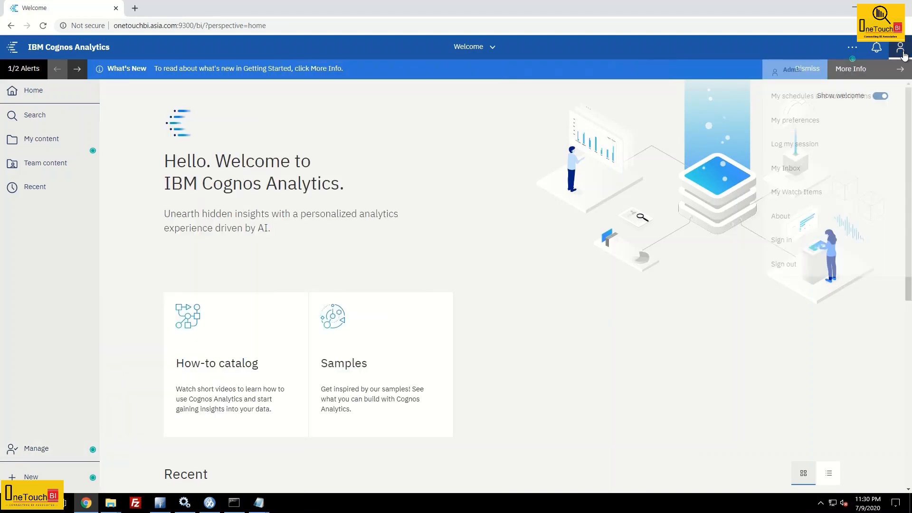
click(785, 264)
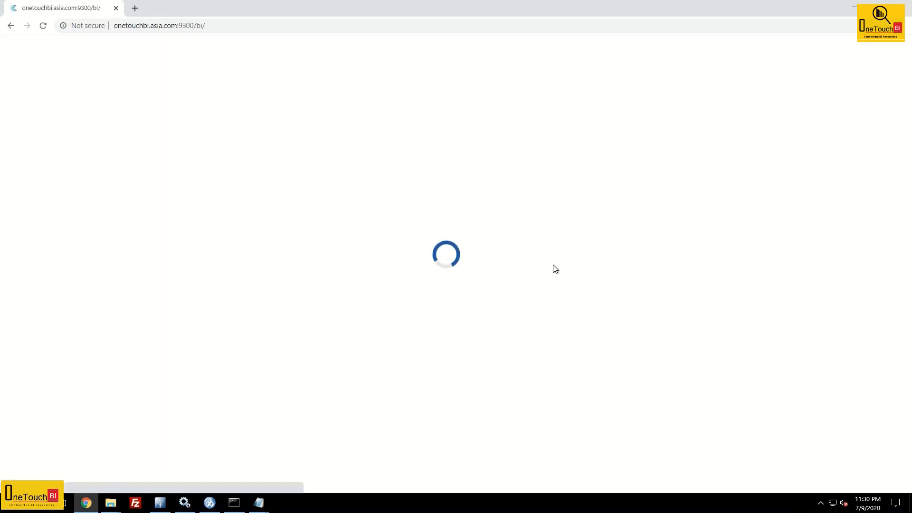
click(445, 160)
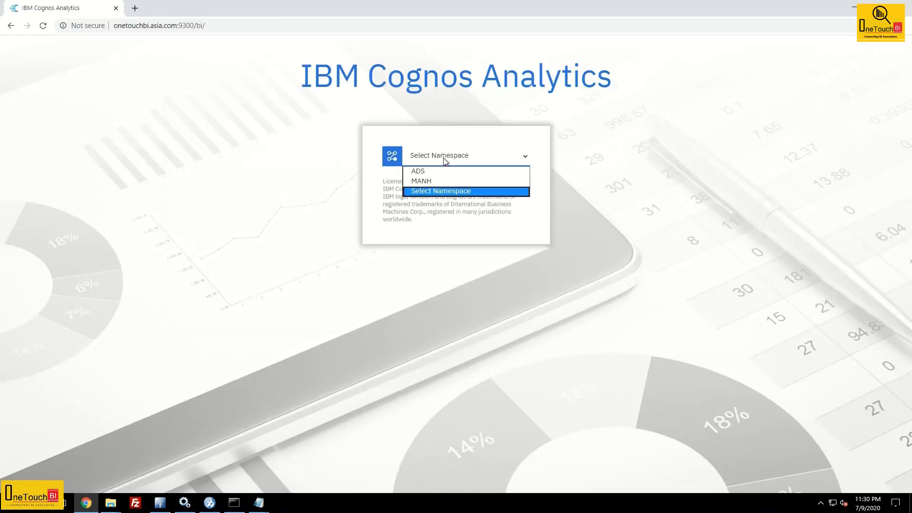
click(433, 170)
click(432, 185)
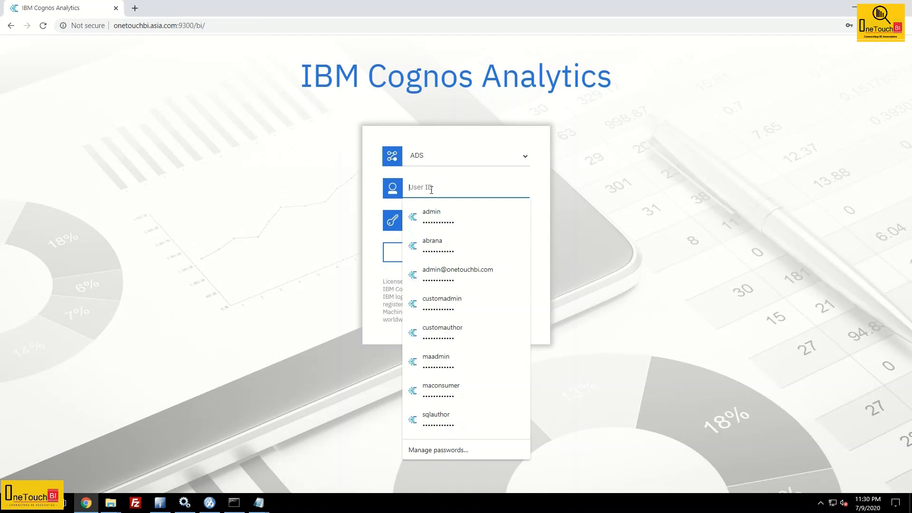
click(433, 230)
click(439, 253)
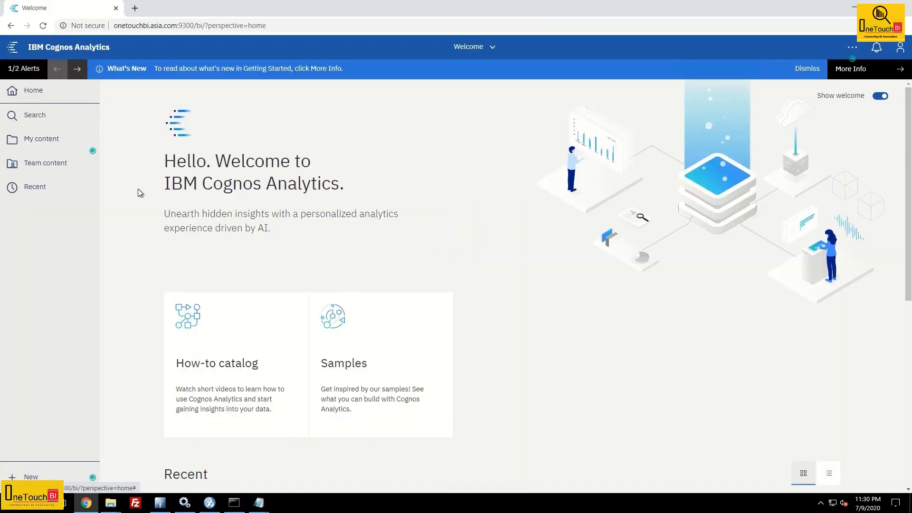
- Run the TestSQL report from Customer Content > Audit Reports in Team content, check its output, and close the report
click(46, 163)
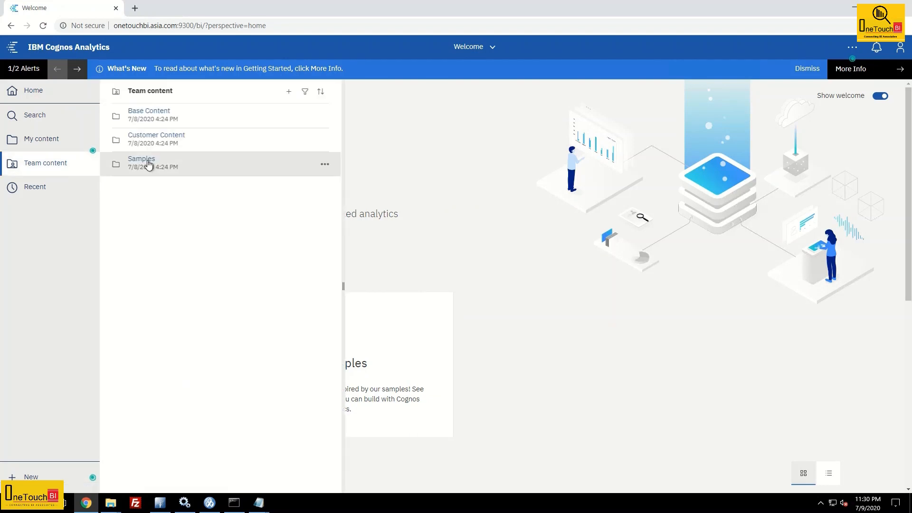
click(163, 140)
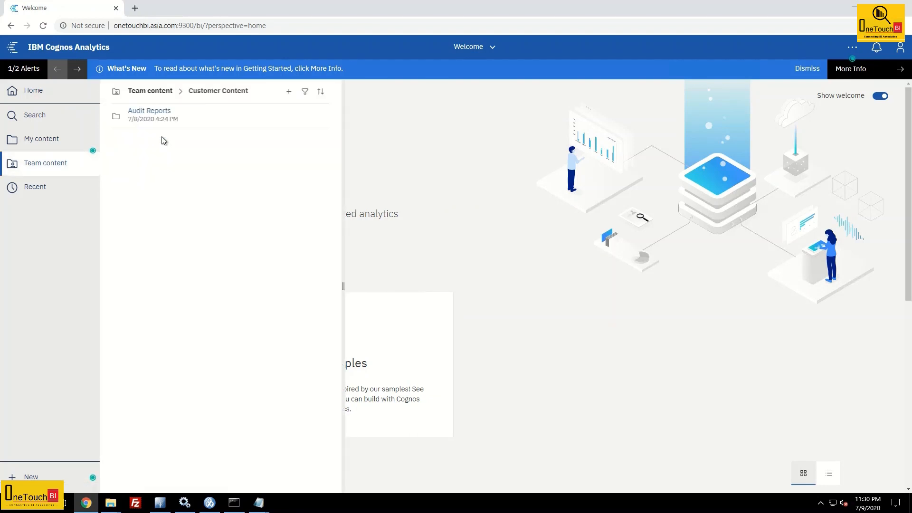
click(151, 112)
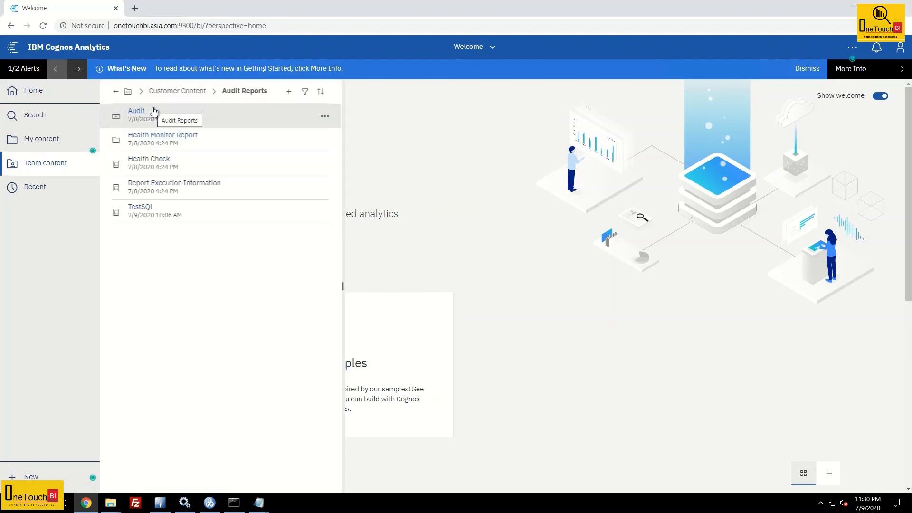
click(147, 209)
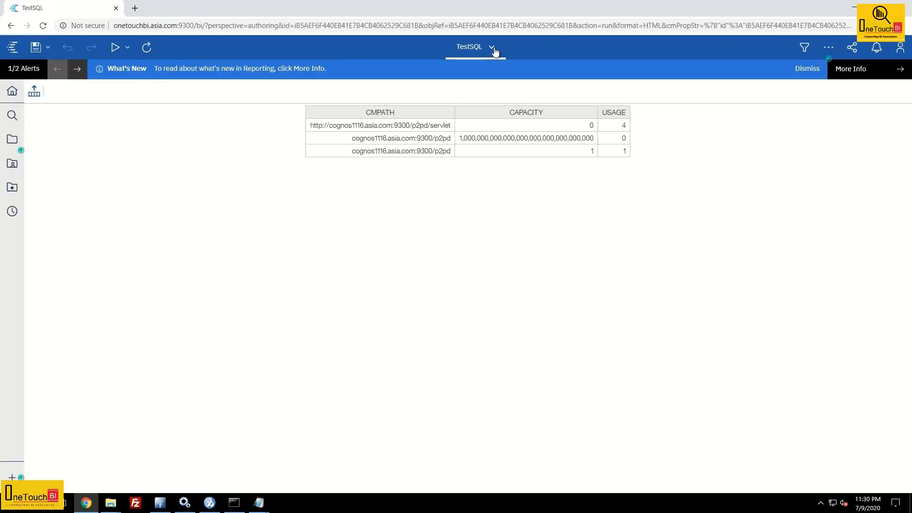
click(493, 48)
click(563, 95)
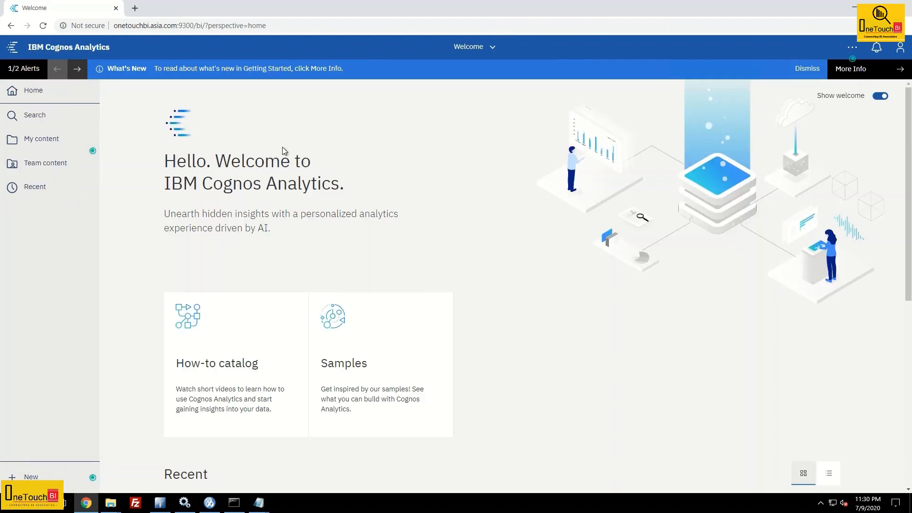
- Examine which actions the current user is offered for the TestSQL report in Audit Reports, and close the content listing
click(56, 167)
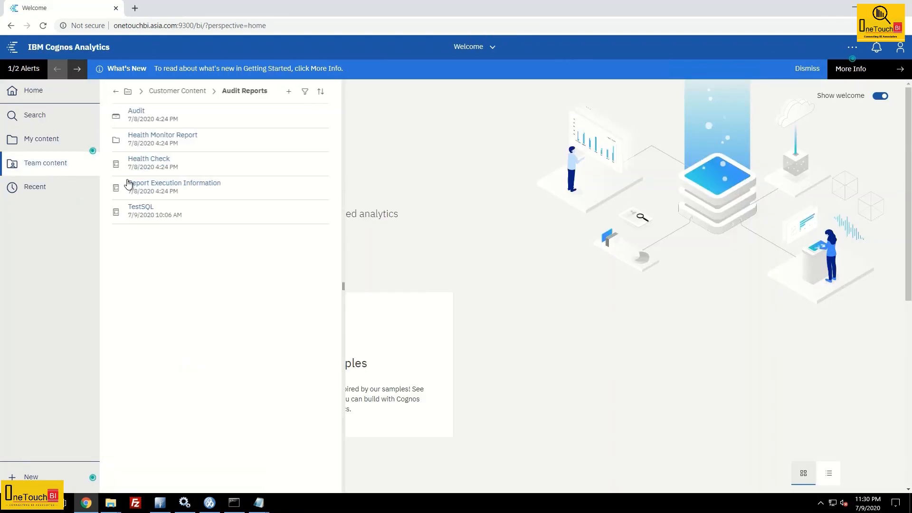
click(324, 214)
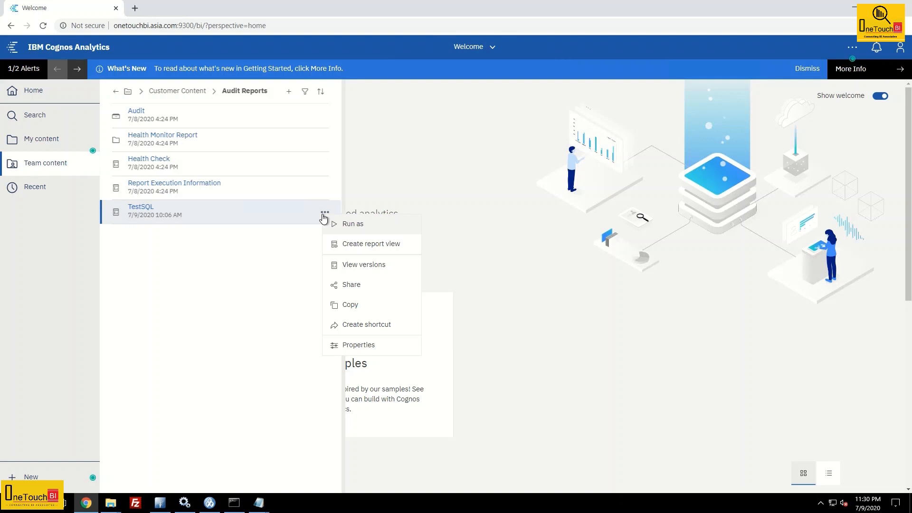
click(275, 297)
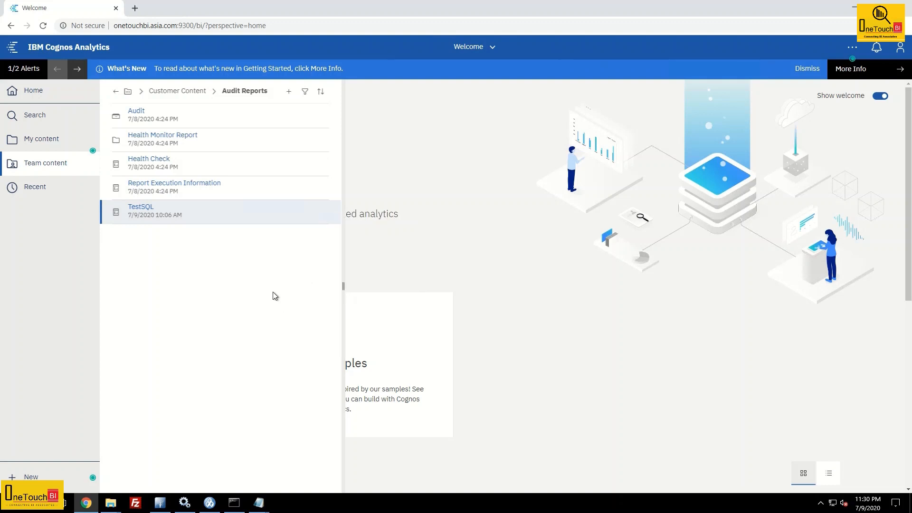
click(474, 263)
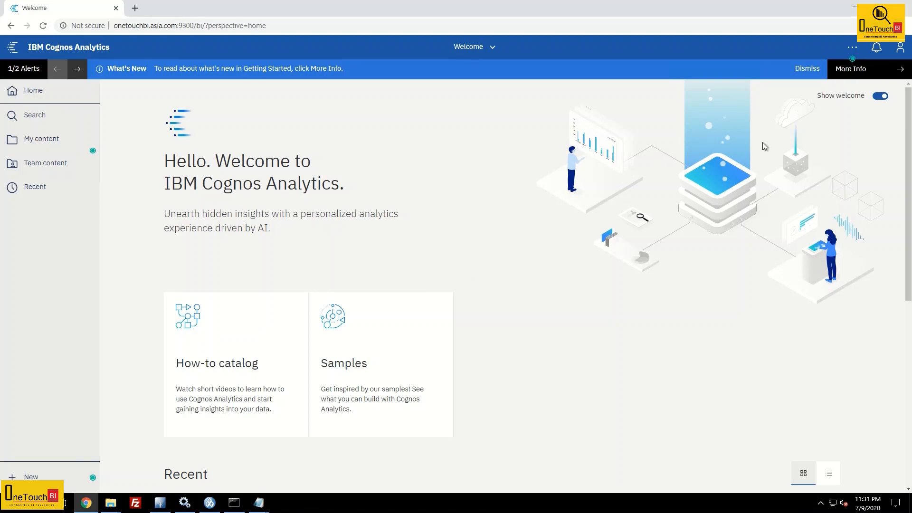
- Sign in again with the Admin account to return to the administration session
click(901, 49)
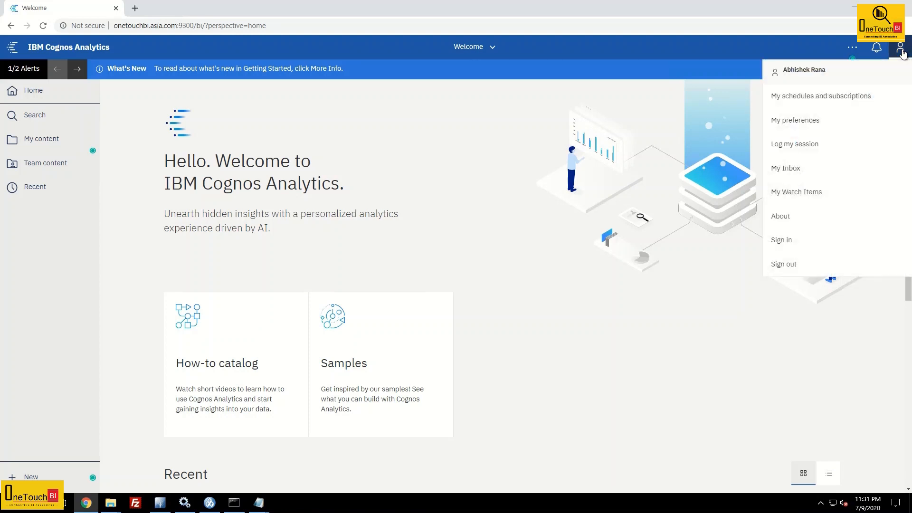
click(797, 237)
click(445, 253)
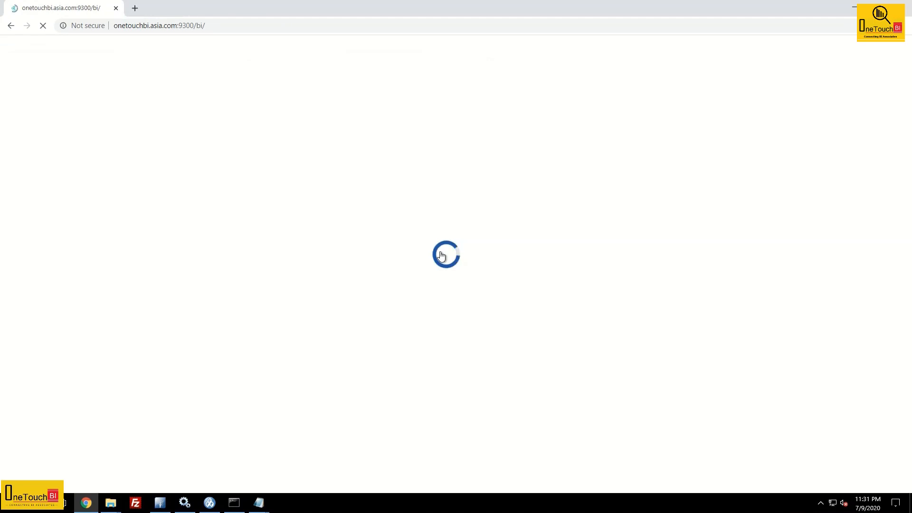
- Open the custom access settings of the Dashboard capability in the People capabilities, with its child capabilities expanded
click(38, 448)
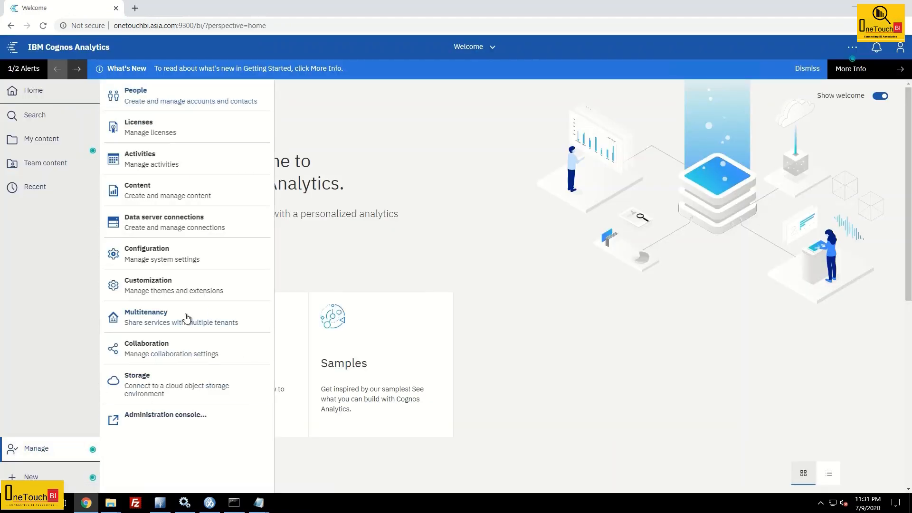
click(153, 94)
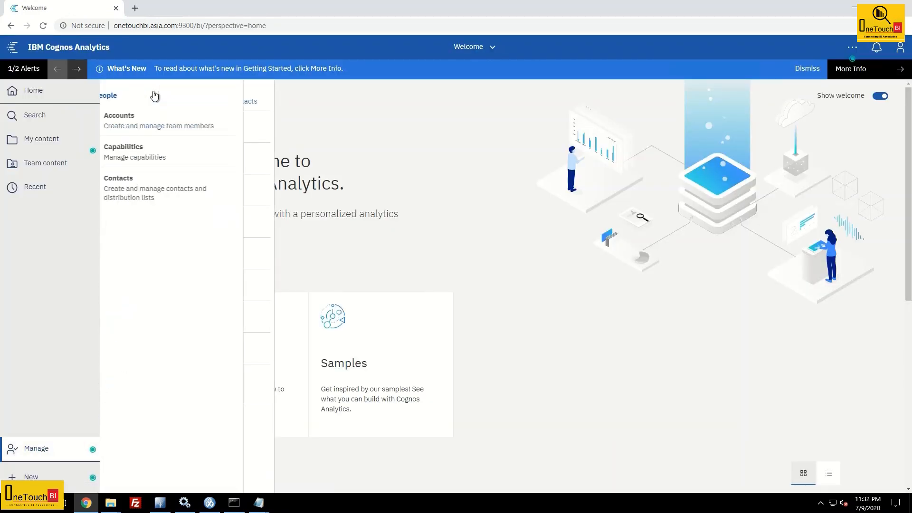
click(162, 155)
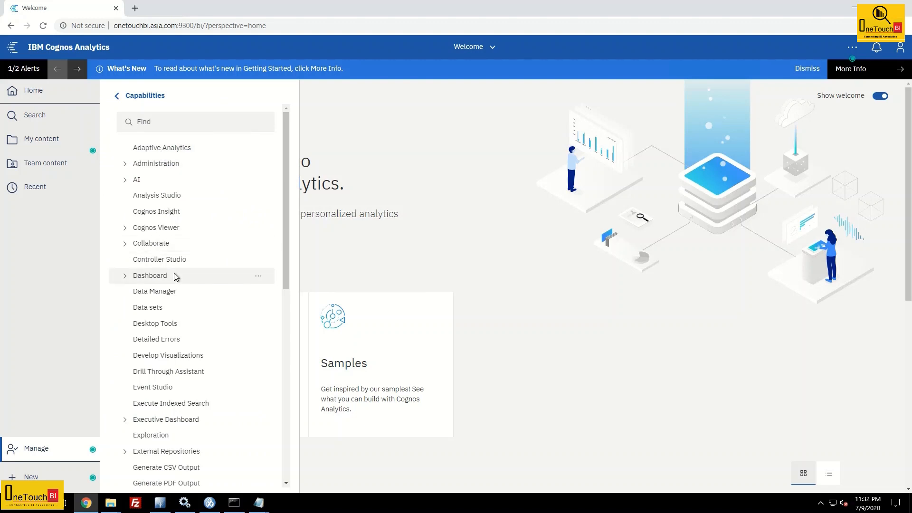
click(125, 276)
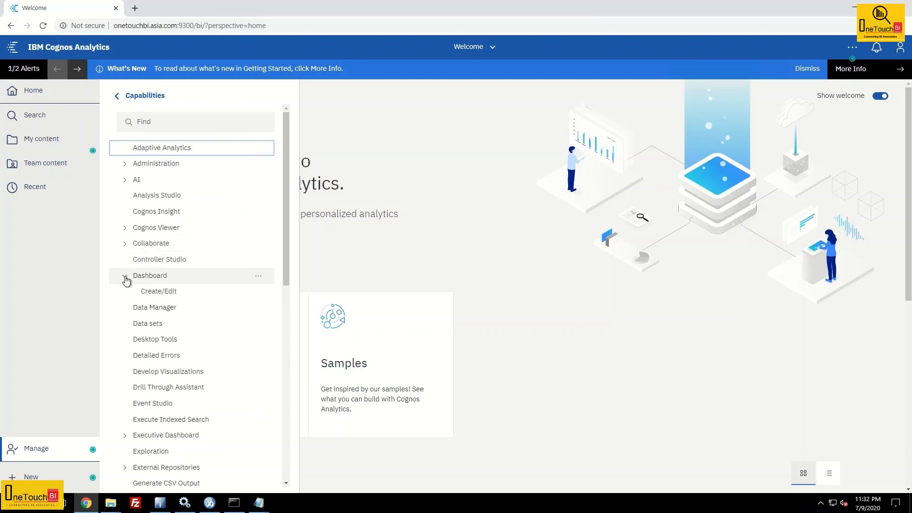
click(259, 278)
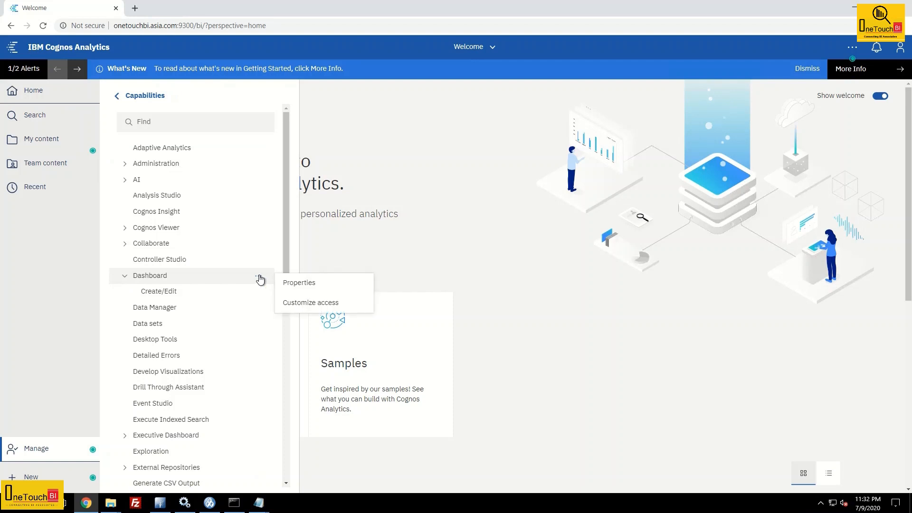
click(312, 301)
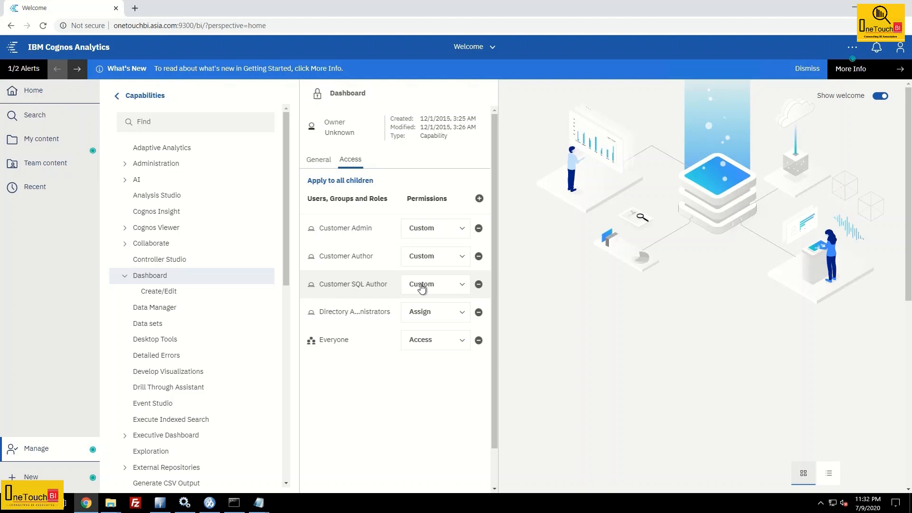
- Examine the custom permissions of Customer Author and Customer SQL Author on the Dashboard capability
click(425, 258)
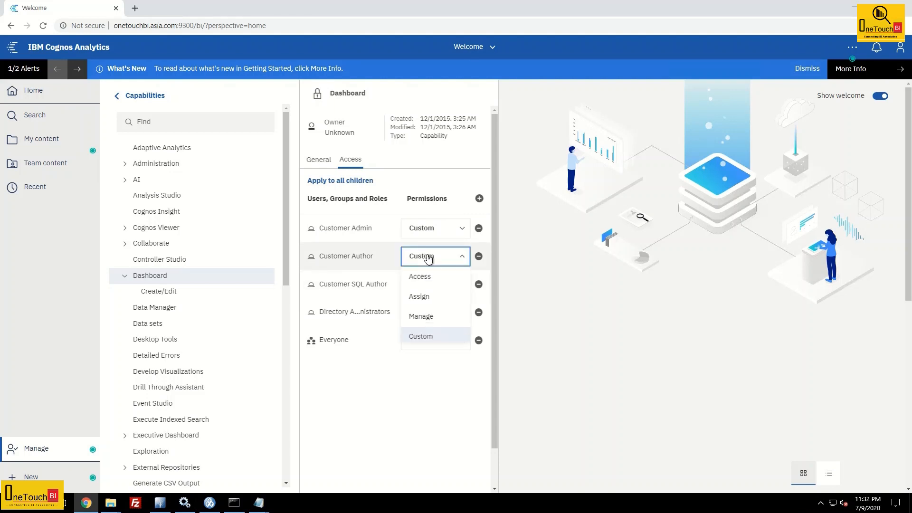
click(422, 337)
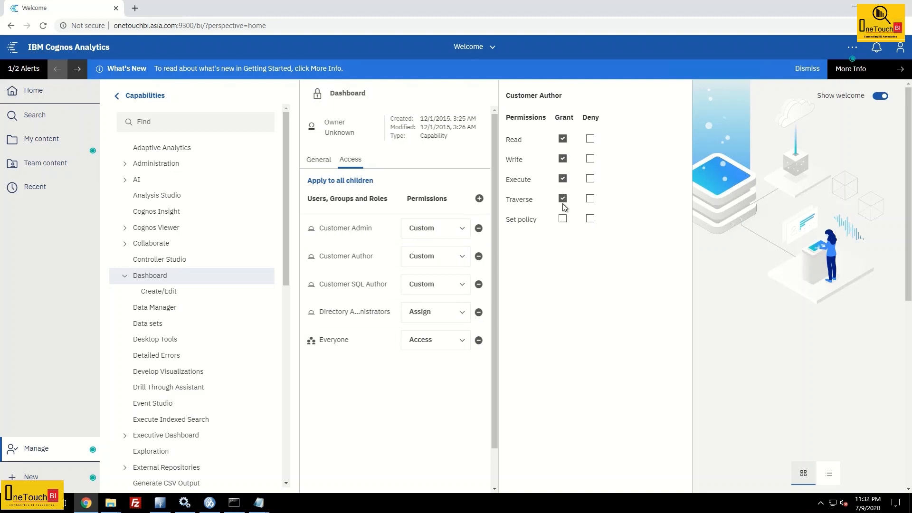
click(427, 286)
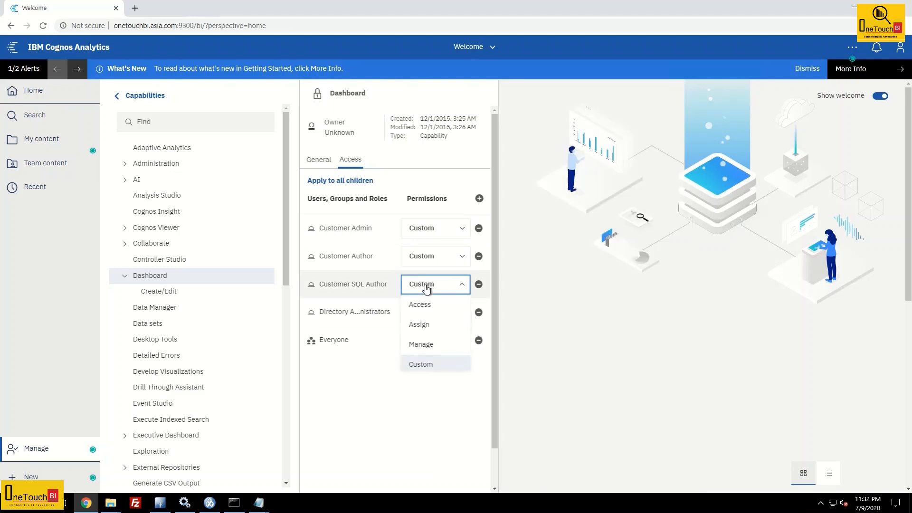
click(433, 365)
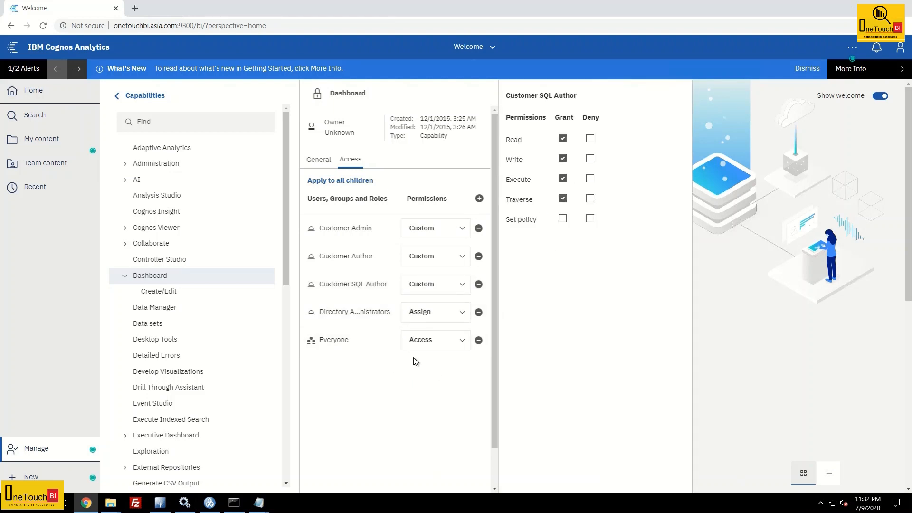
- Inspect Everyone's individual permissions on the Dashboard capability by switching it to Custom, and set it back to Access
click(427, 348)
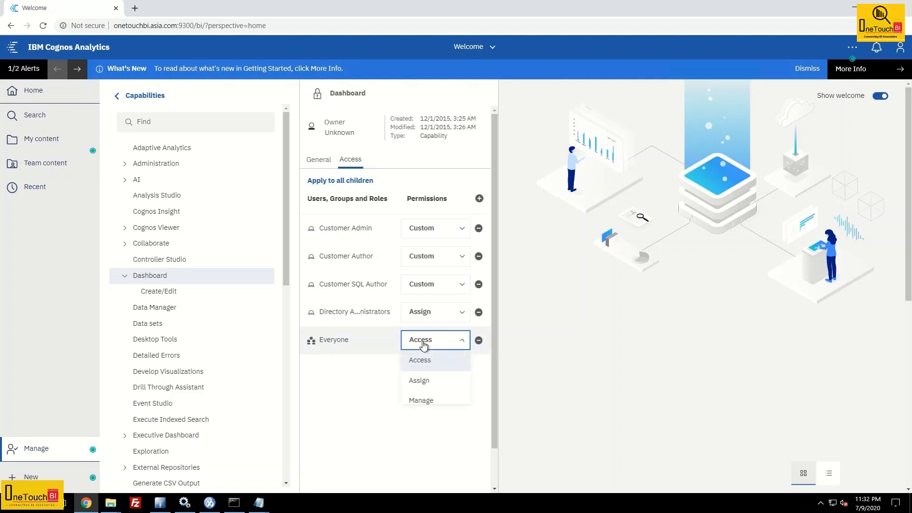
click(423, 421)
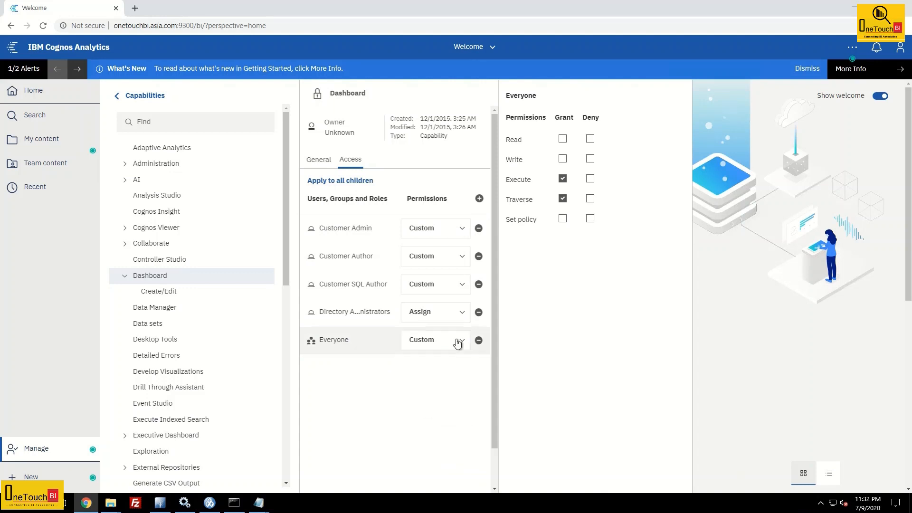
click(438, 350)
click(428, 361)
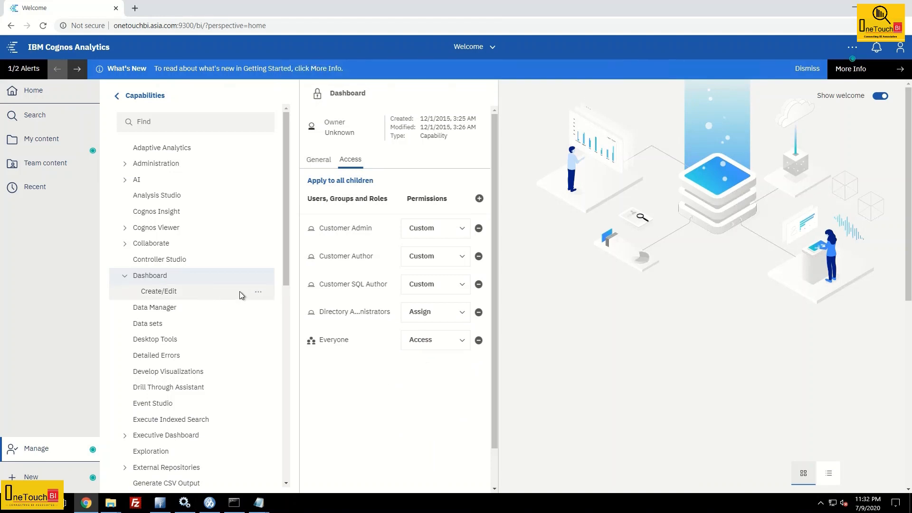
- Examine Everyone's custom permissions on the Dashboard's Create/Edit capability and close the capability settings
click(257, 295)
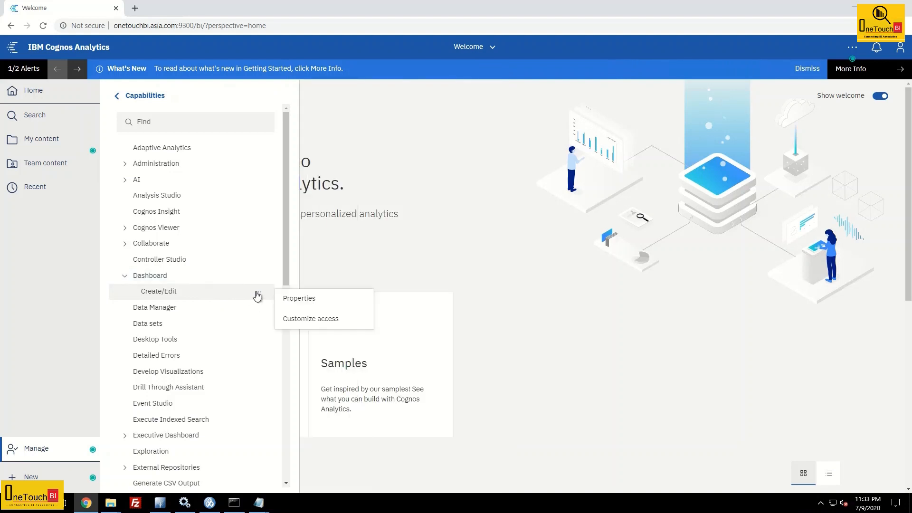
click(316, 319)
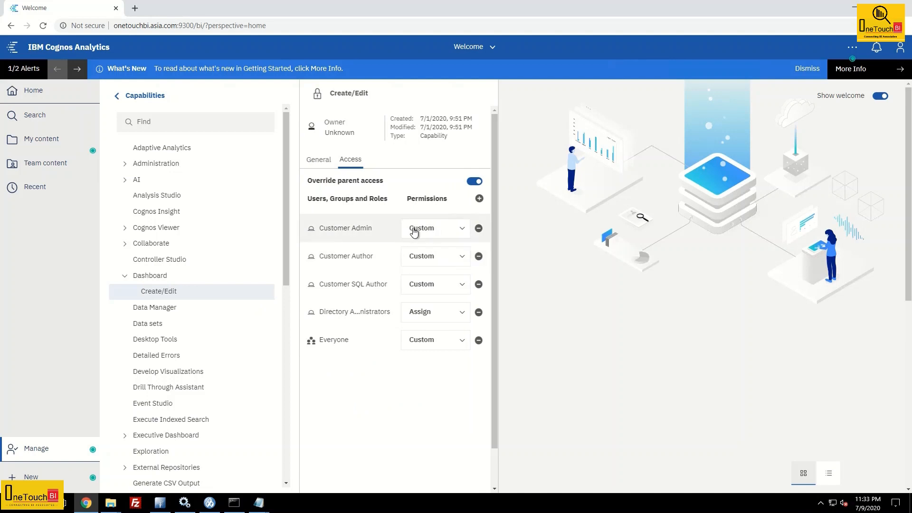
click(422, 341)
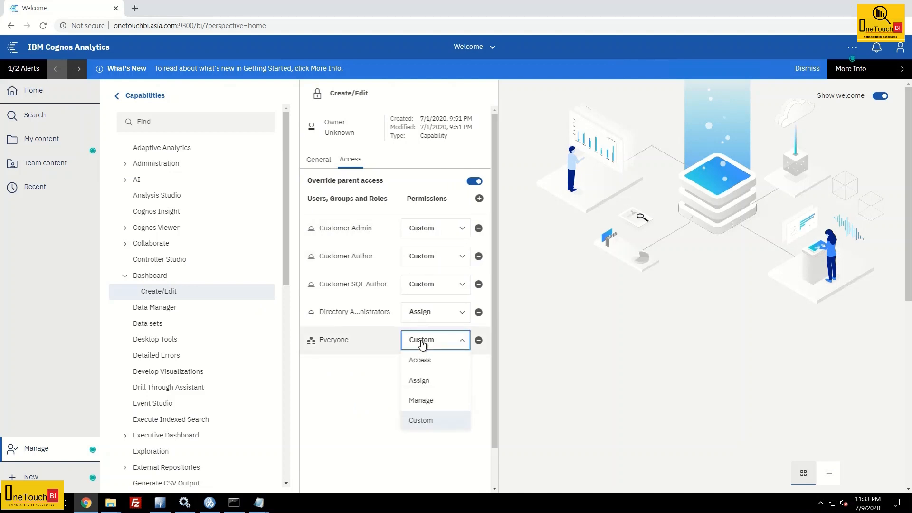
click(421, 423)
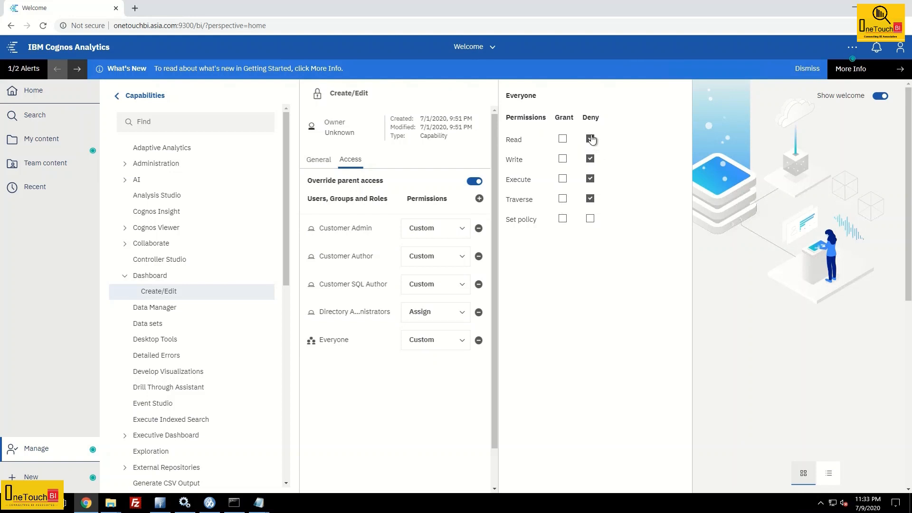
click(739, 313)
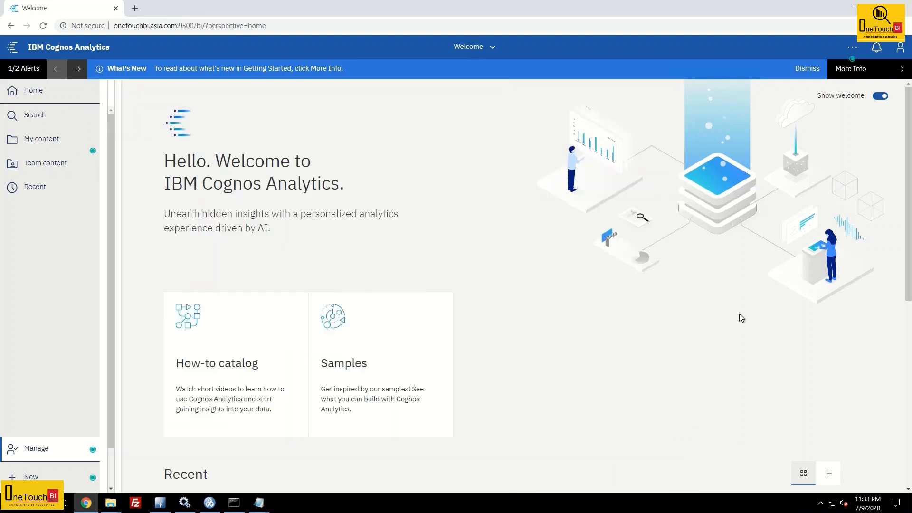
- Sign out of the admin session and sign in to the ADS namespace with the regular non-admin user's saved user ID and password
click(900, 47)
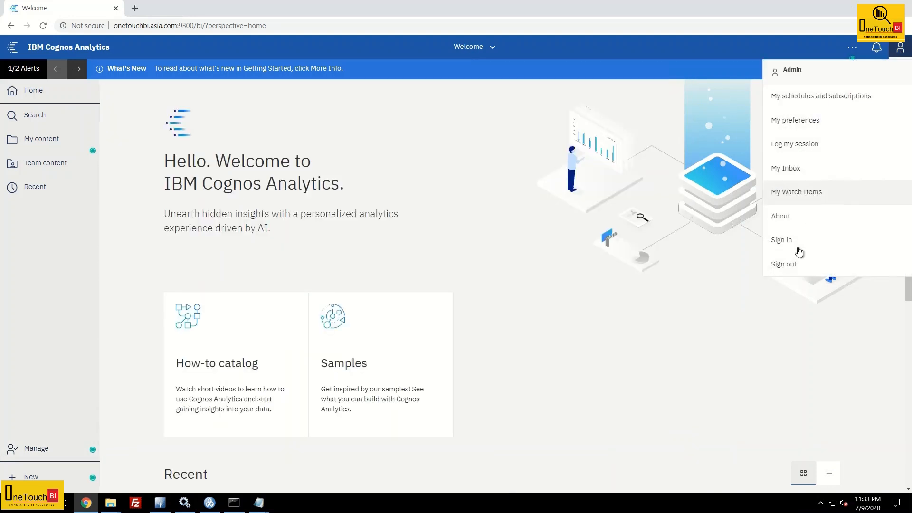
click(798, 264)
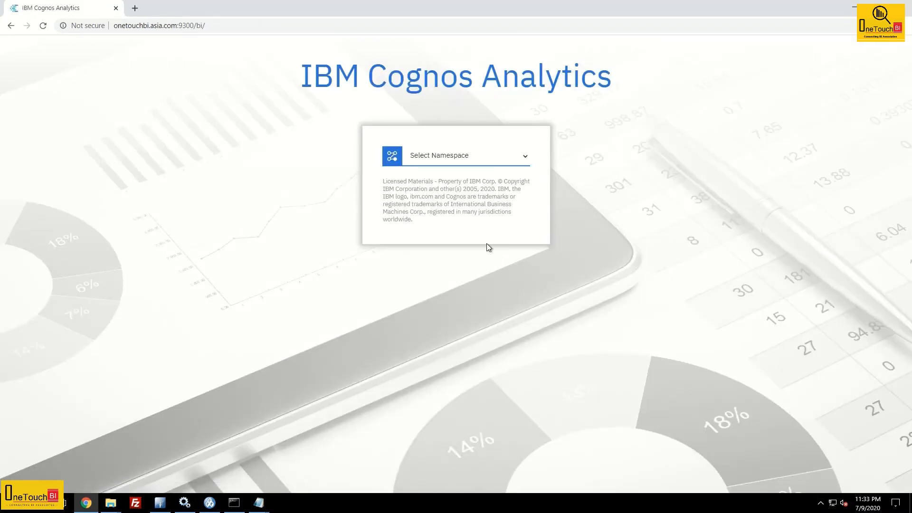
click(500, 162)
click(446, 174)
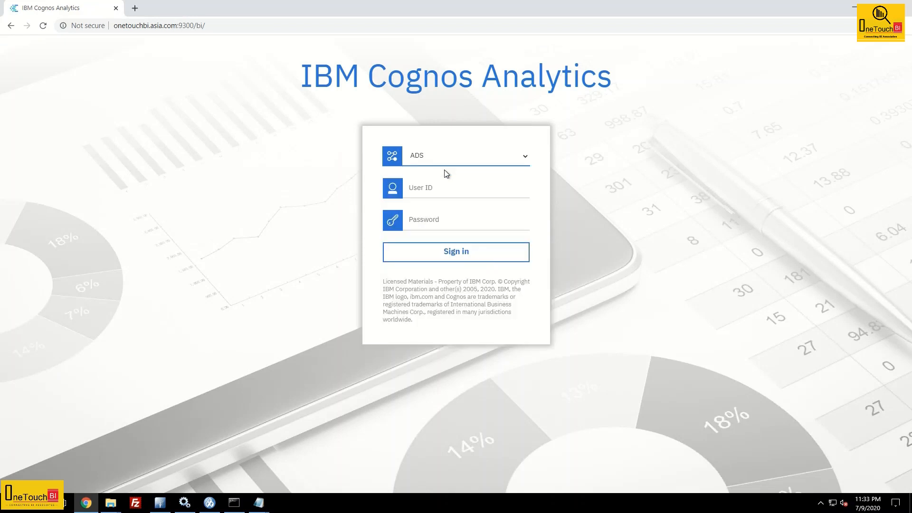
click(436, 193)
click(439, 237)
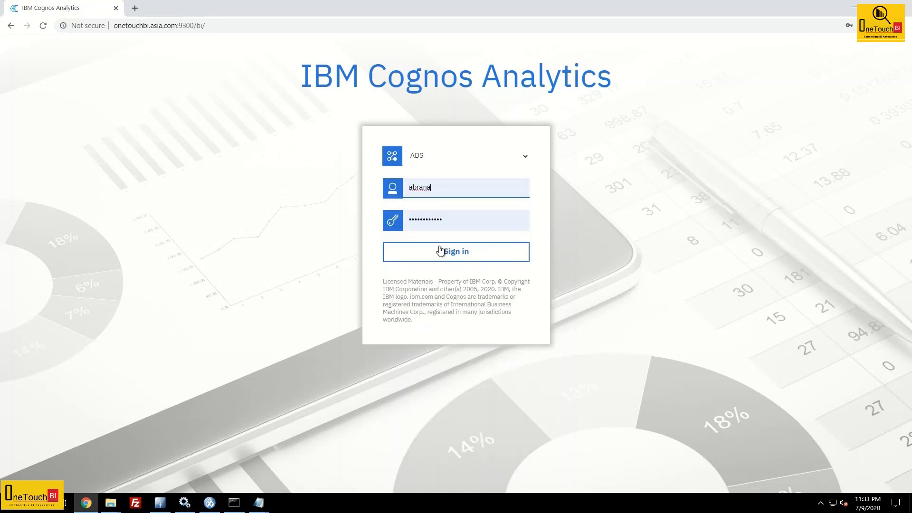
click(438, 257)
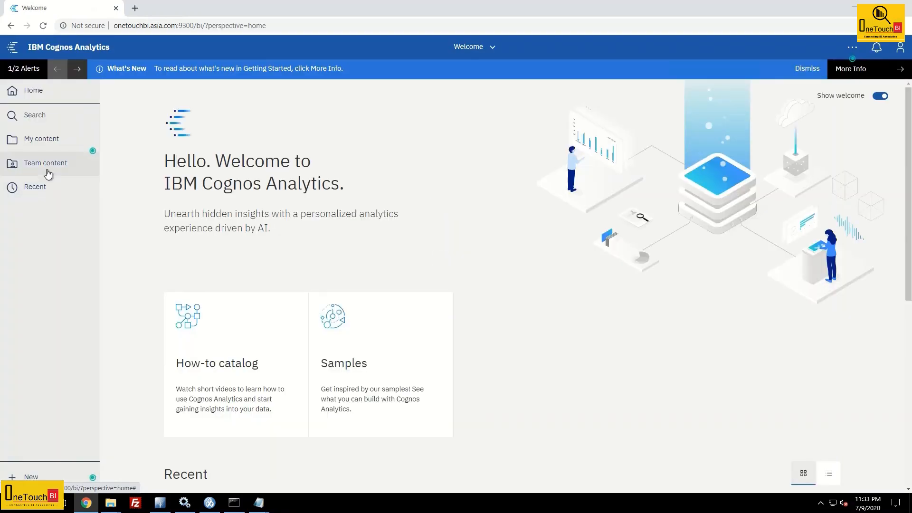
- Open the Cycle Count Dashboard from the Base Content team folder to check this user's dashboard access, and sign out
click(46, 166)
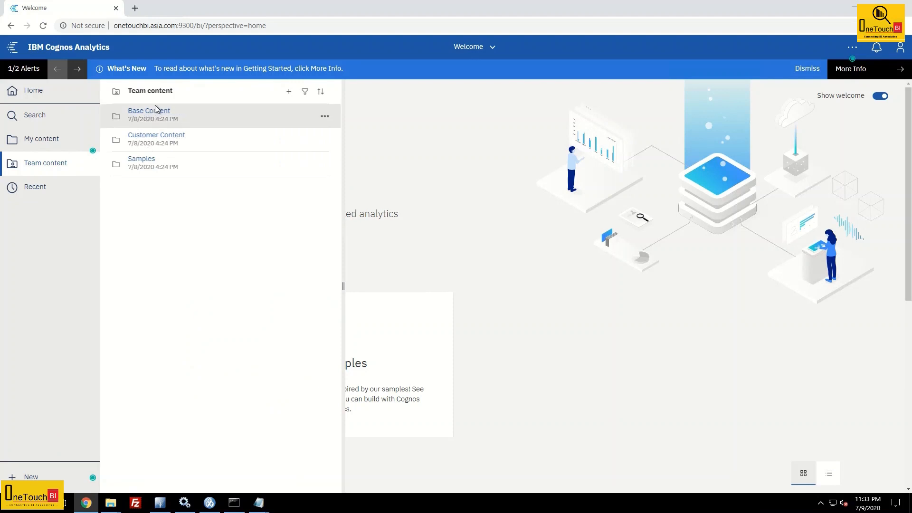
click(154, 111)
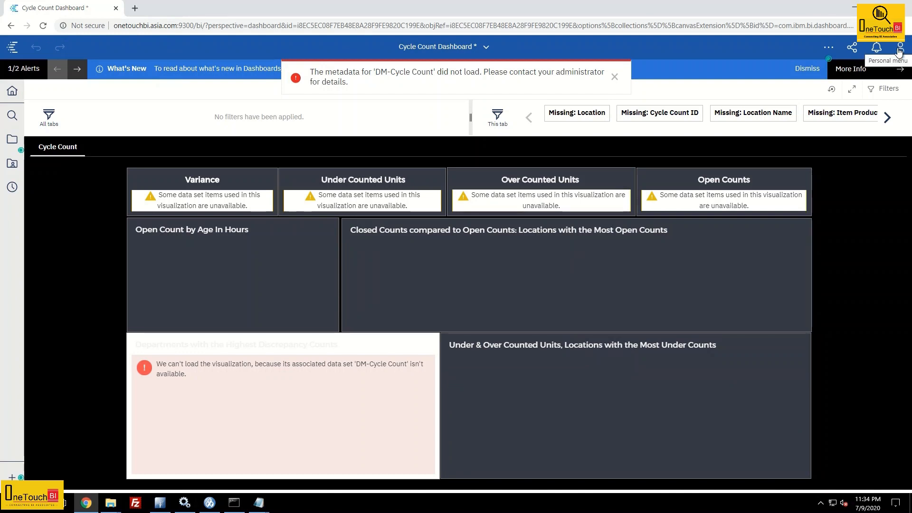
click(899, 49)
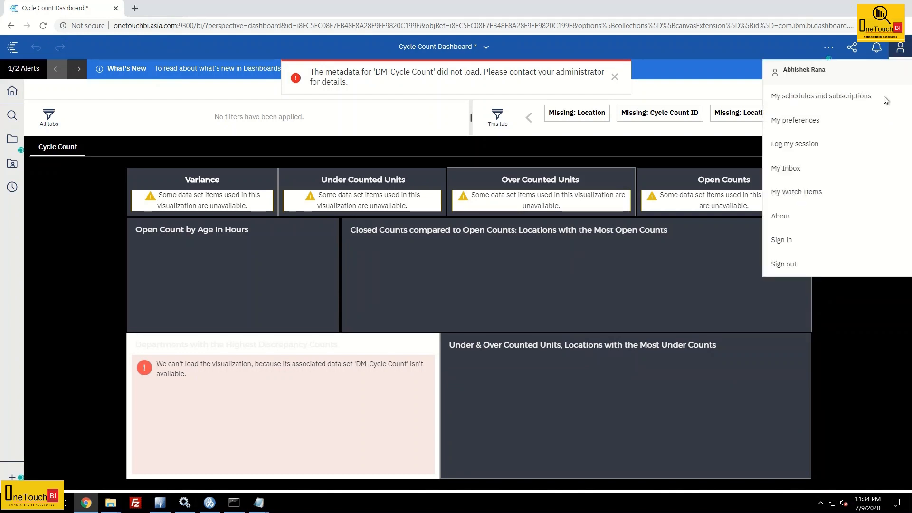
click(798, 262)
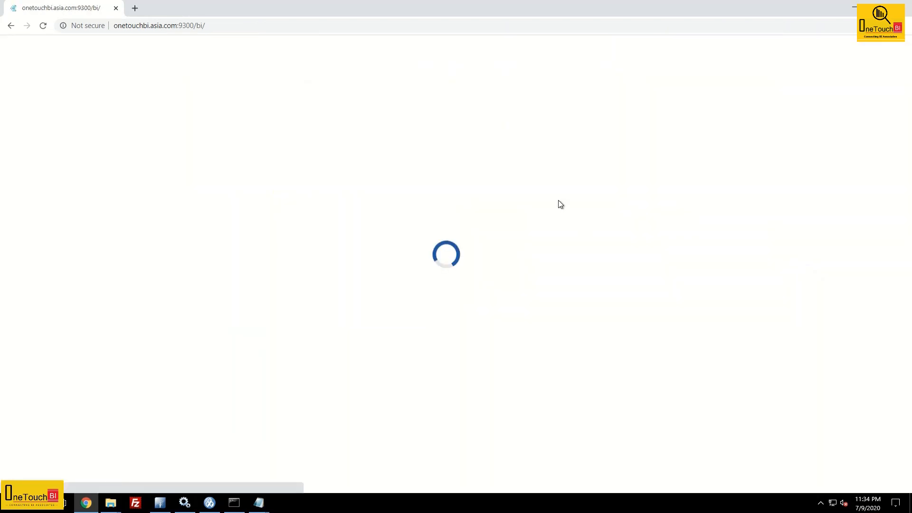
- Sign in to the ADS namespace as admin with the saved password
click(497, 157)
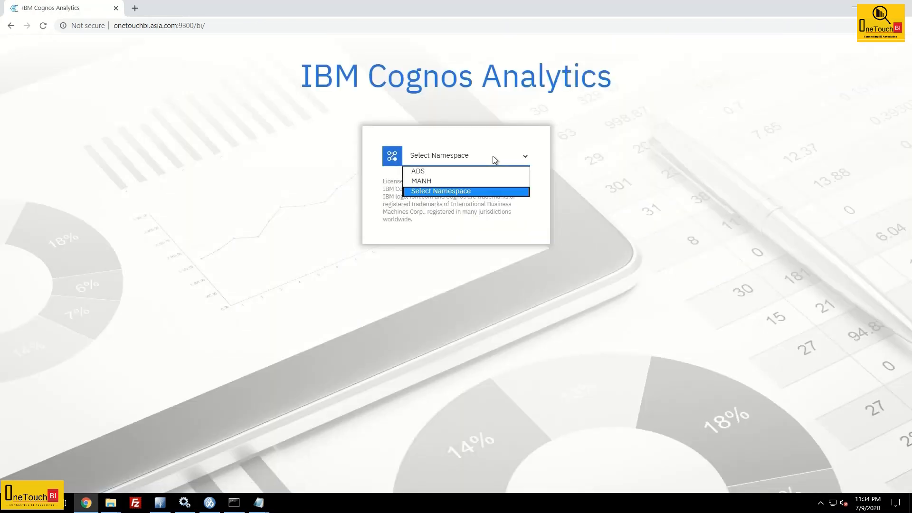
click(443, 172)
click(431, 191)
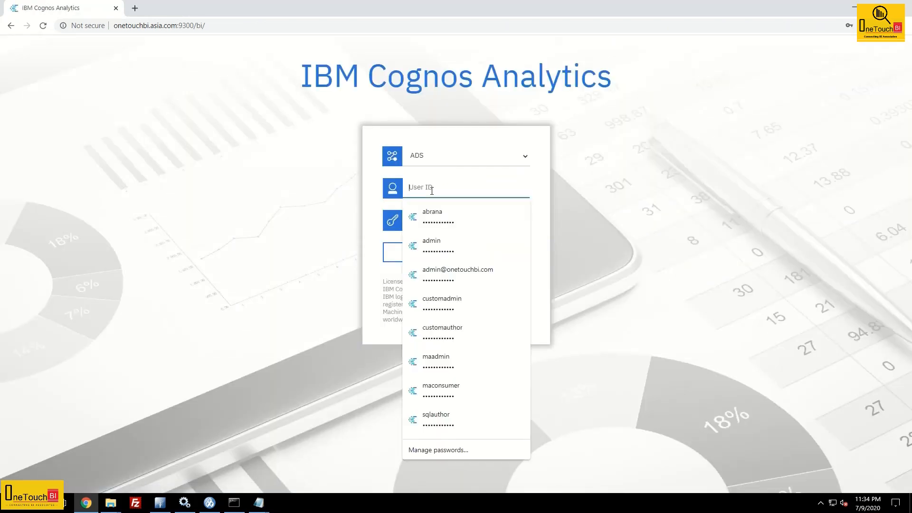
click(437, 244)
click(444, 255)
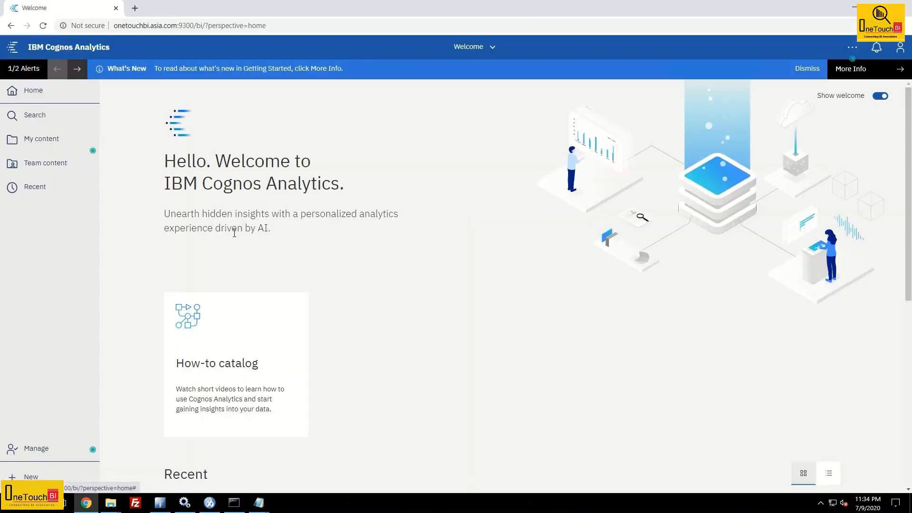
- Open the custom access settings of the Dashboard's Create/Edit capability in the People capabilities
click(38, 448)
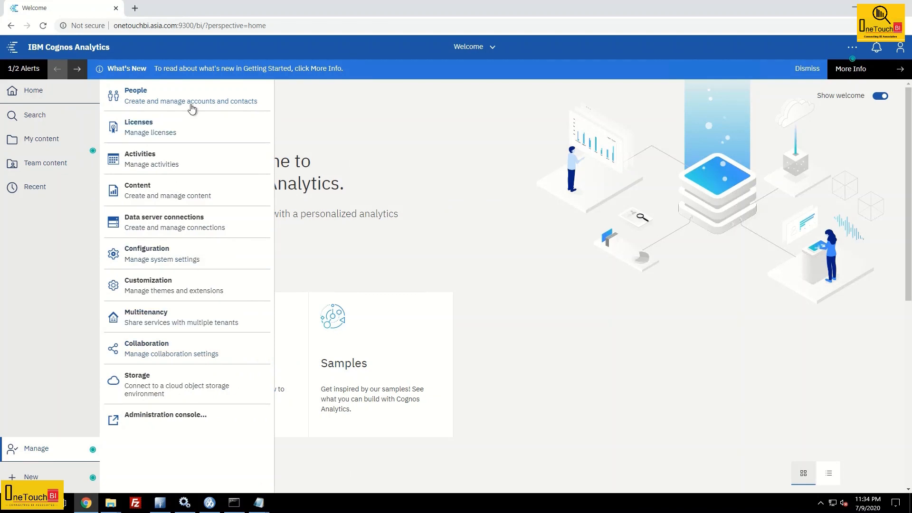
click(150, 97)
click(158, 153)
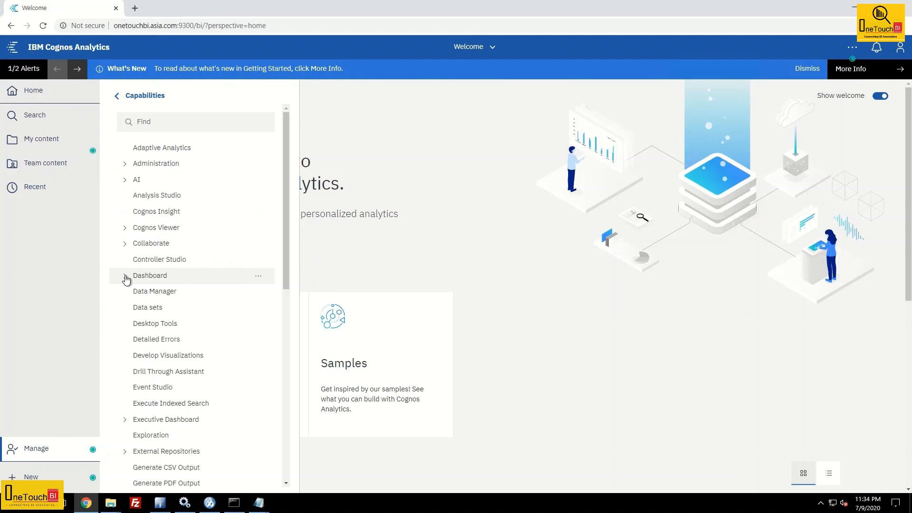
click(126, 277)
click(257, 293)
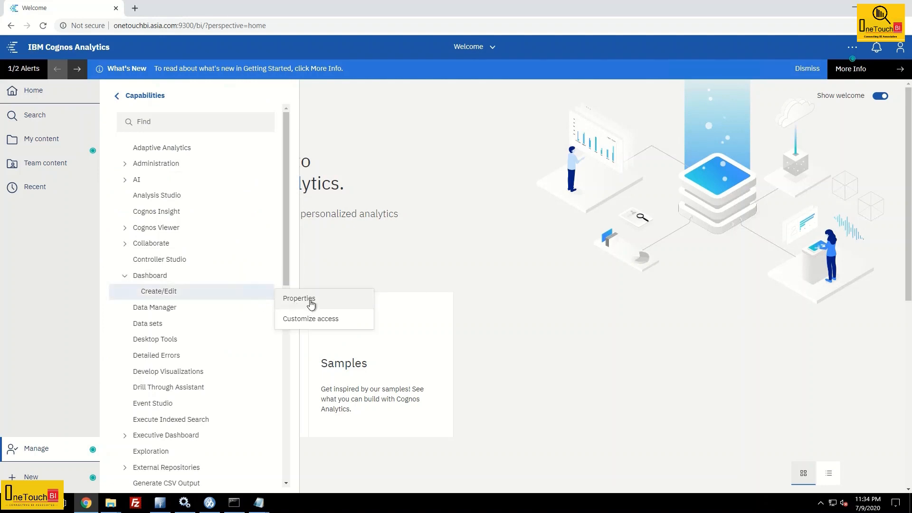
click(304, 319)
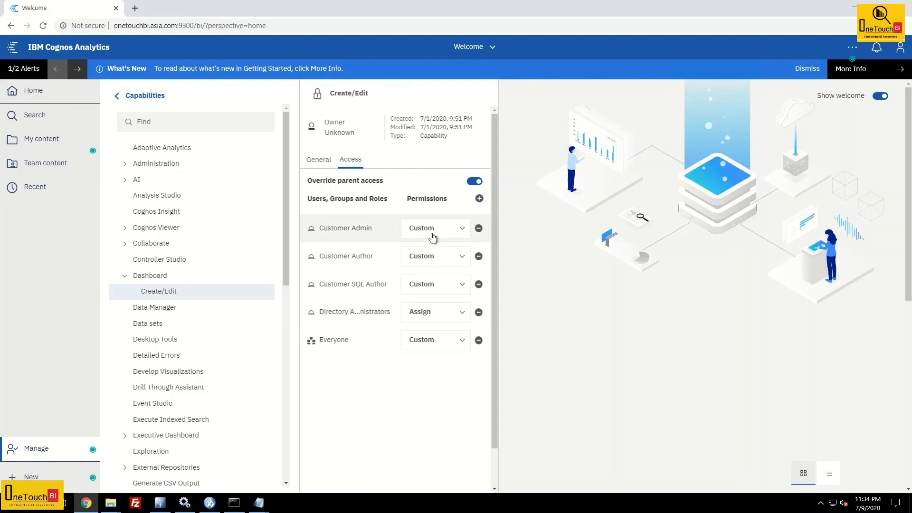
- Grant Everyone Execute and Traverse on the Create/Edit capability, clear the Deny settings for Read and Write, and close the permissions
click(423, 341)
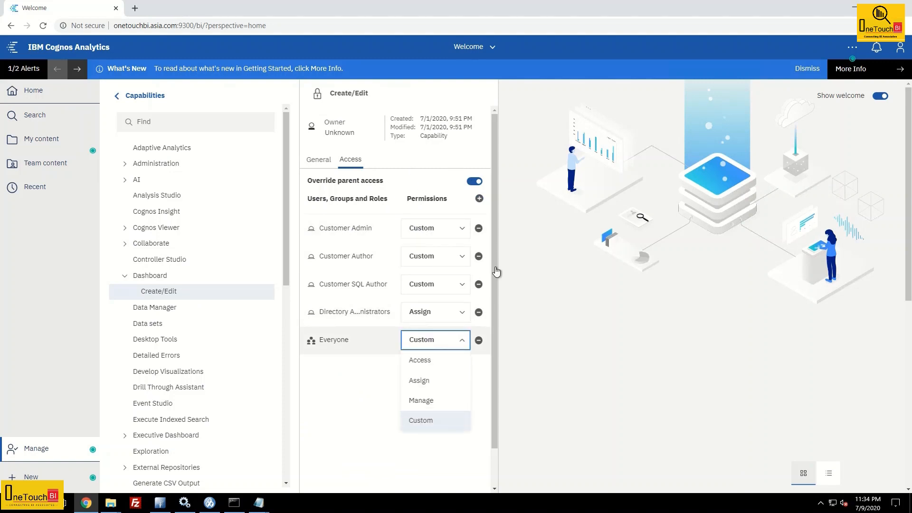
click(429, 422)
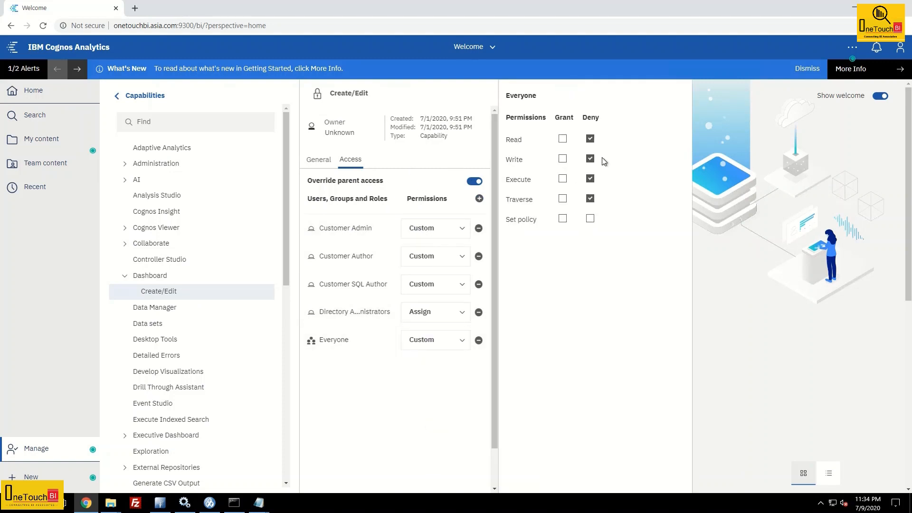
click(565, 179)
click(565, 199)
click(590, 160)
click(590, 139)
click(428, 403)
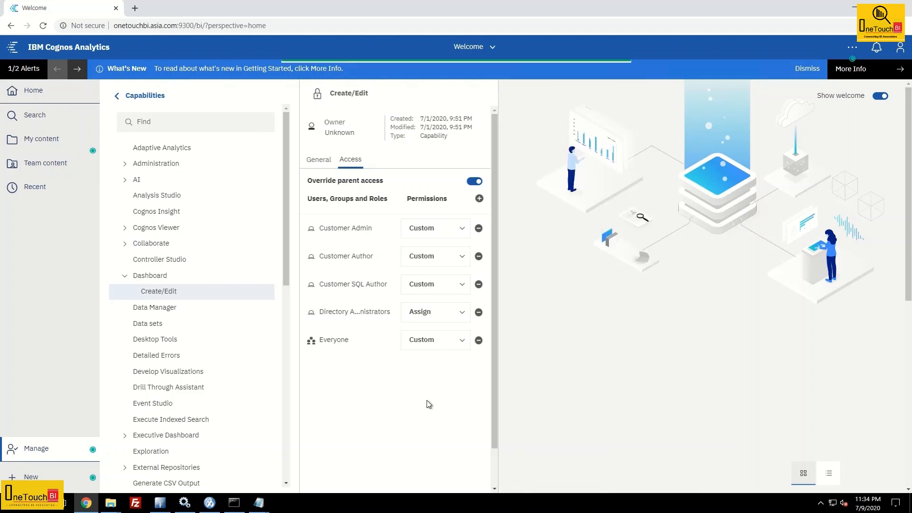
- Switch from admin to the regular non-admin user in the ADS namespace, using that user's saved user ID and password
click(900, 48)
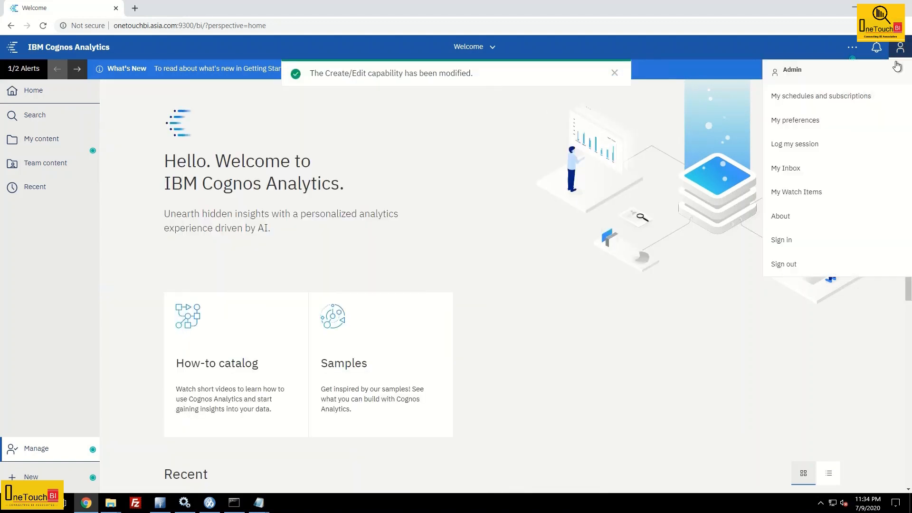
click(782, 264)
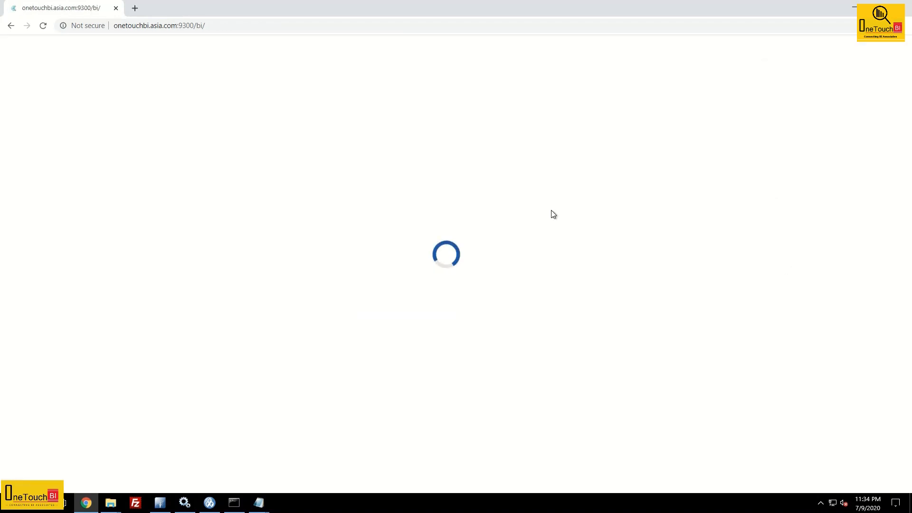
click(450, 161)
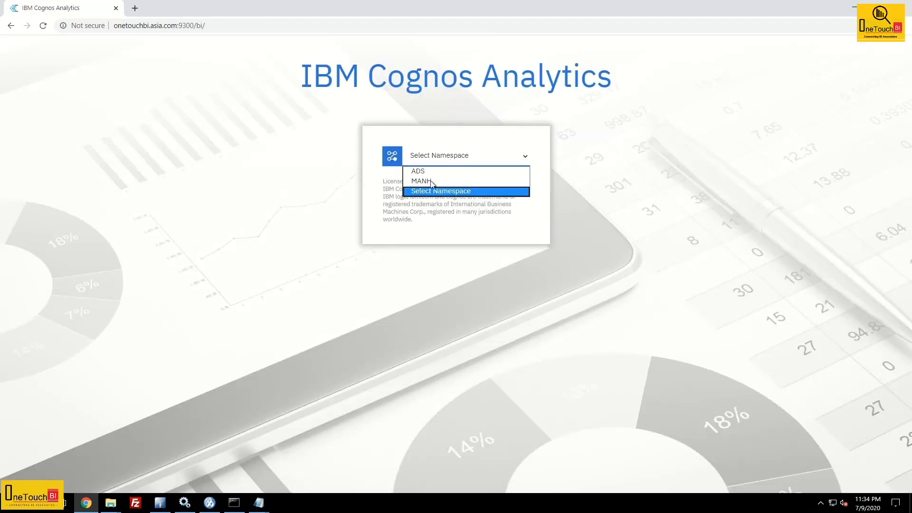
click(437, 172)
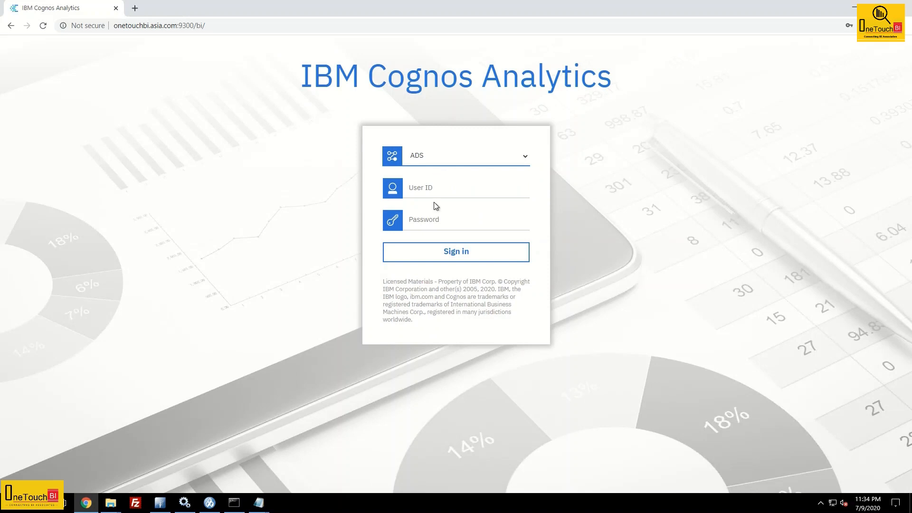
click(438, 188)
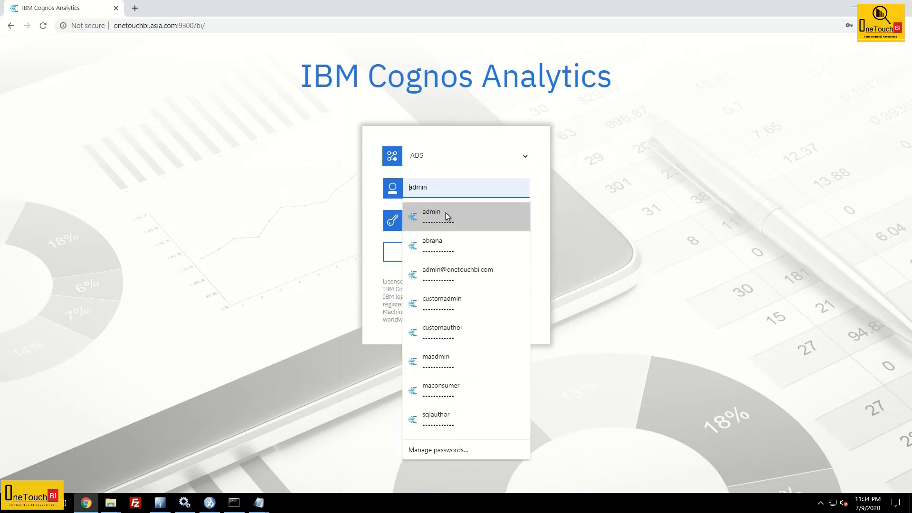
click(439, 242)
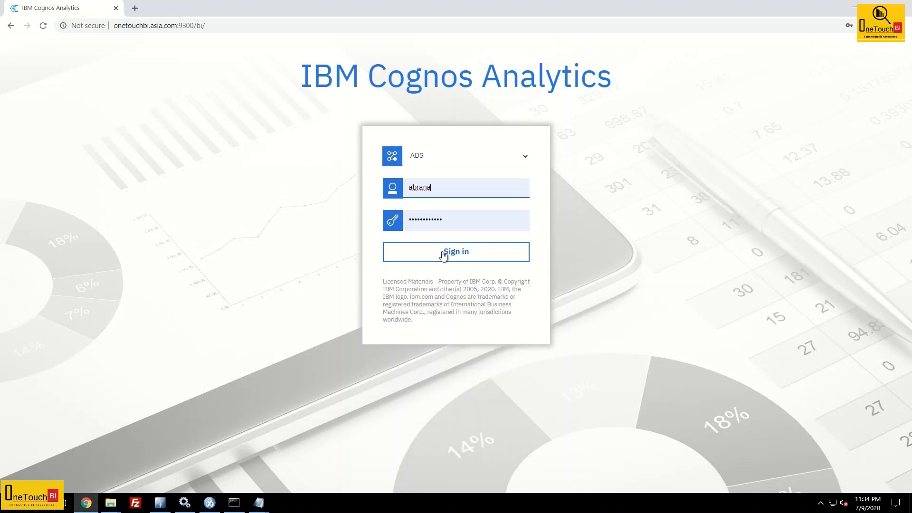
click(443, 255)
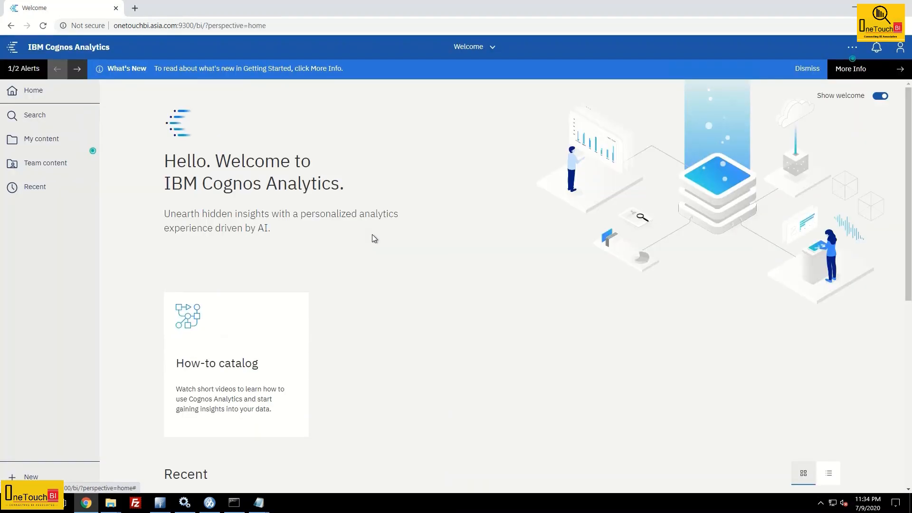
- Reopen the Cycle Count Dashboard from the Base Content team folder to check the changed Create/Edit access, and sign out
click(56, 166)
click(155, 113)
click(157, 115)
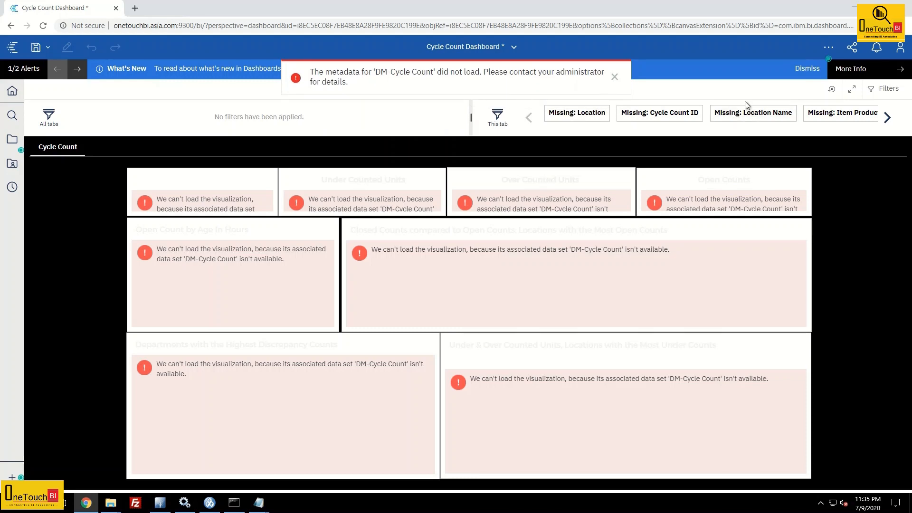
click(901, 47)
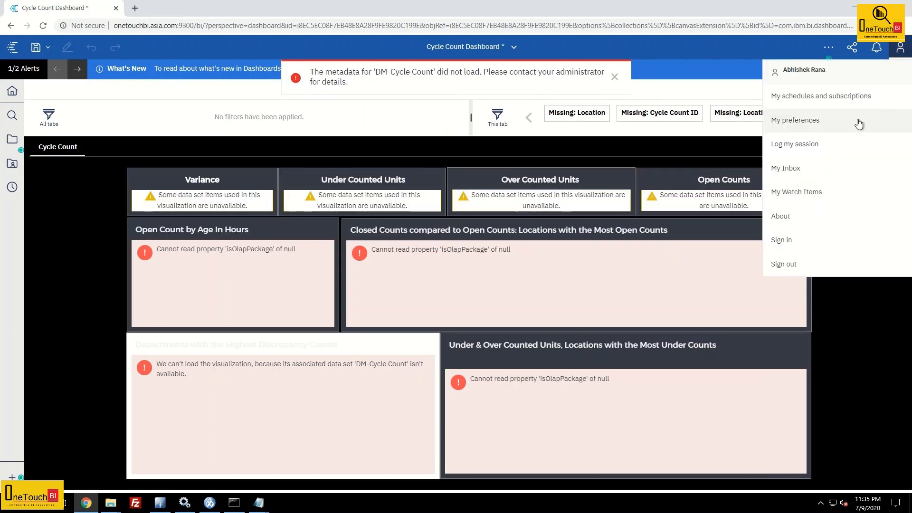
click(793, 259)
- Sign back in to the ADS namespace with the admin user ID and saved password
click(444, 289)
click(439, 251)
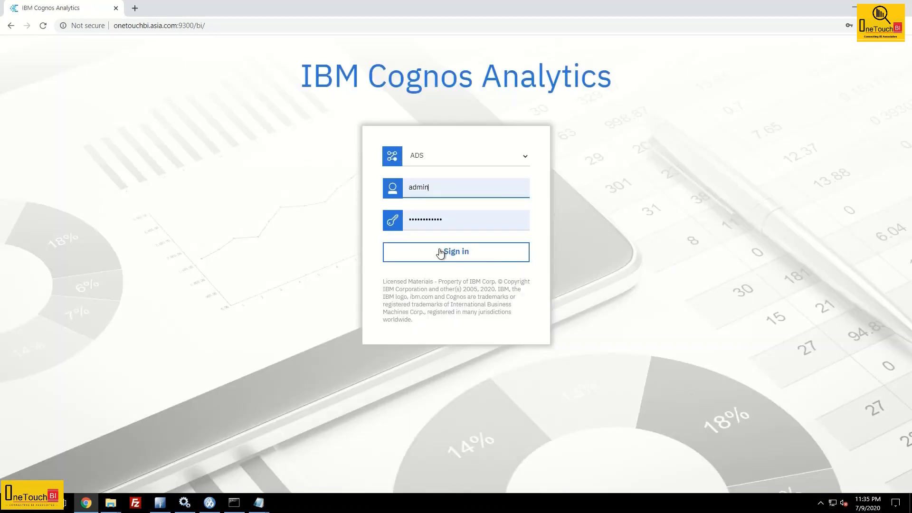
click(434, 258)
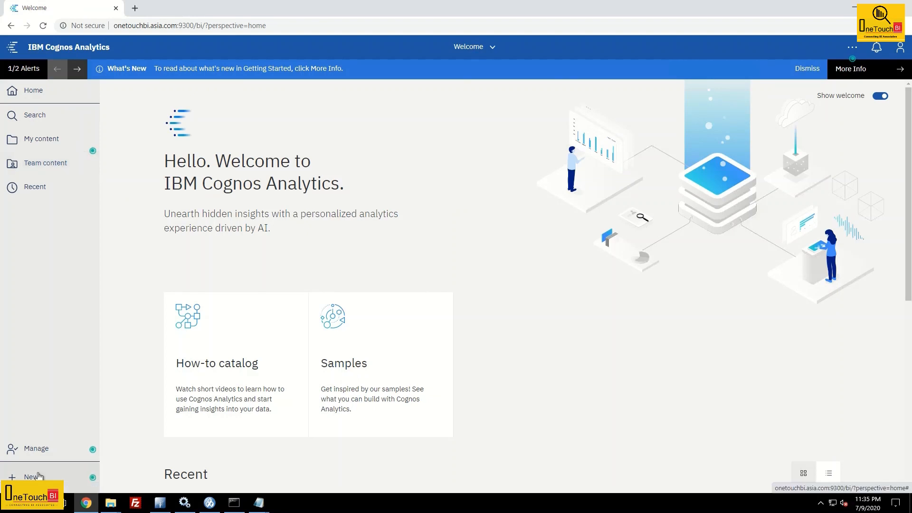
- Open the access permissions of the Create/Edit capability under Dashboard in the managed capabilities
click(38, 450)
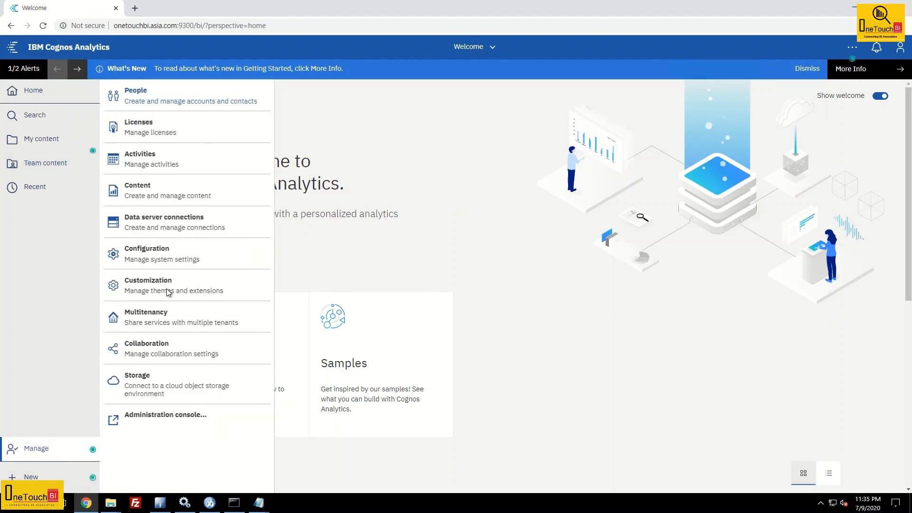
click(164, 99)
click(155, 149)
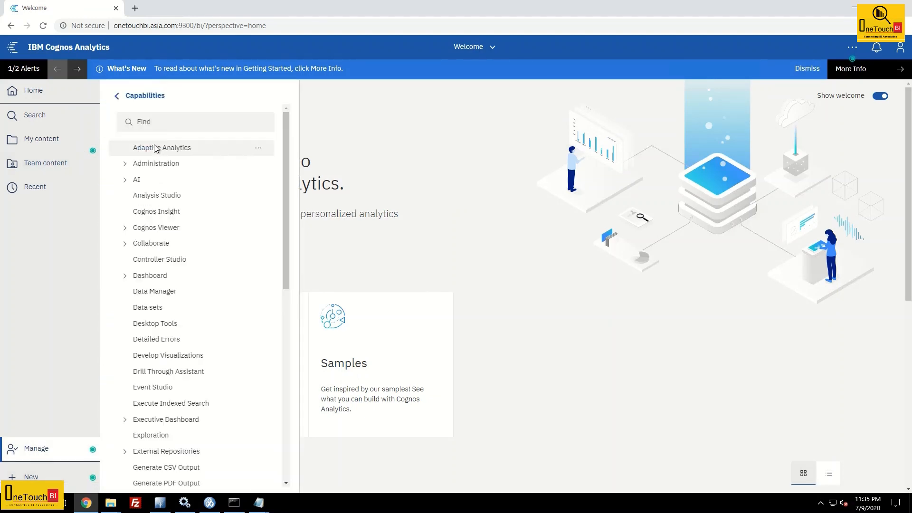
click(124, 277)
click(257, 291)
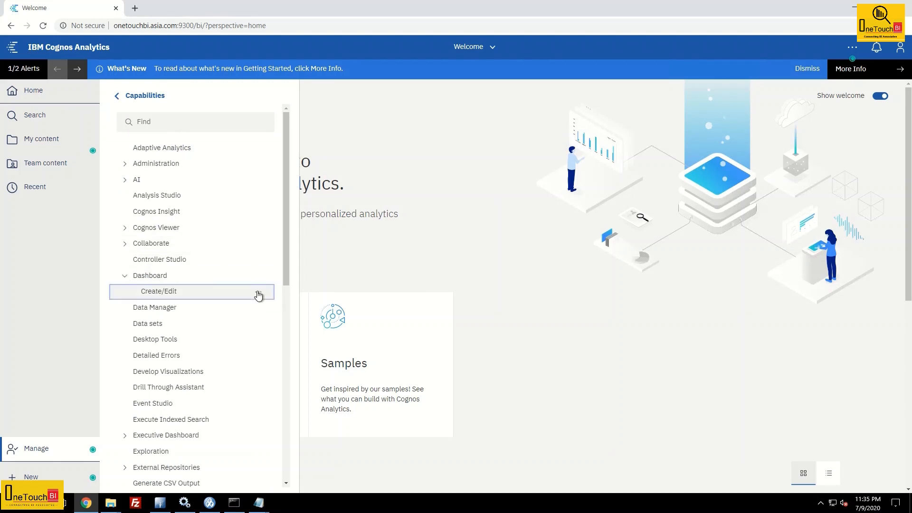
click(313, 319)
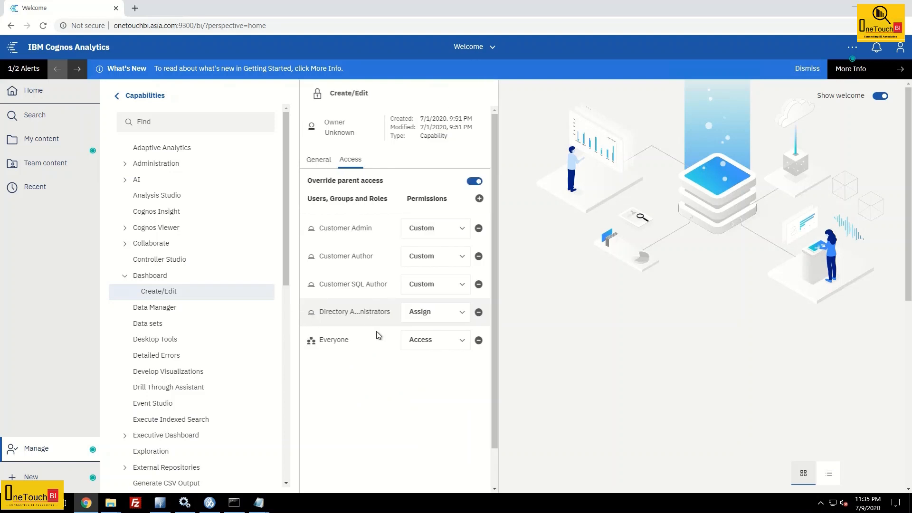
- Set Everyone's permissions on Create/Edit to Custom, deny Execute and Traverse, and close the permission settings
click(425, 345)
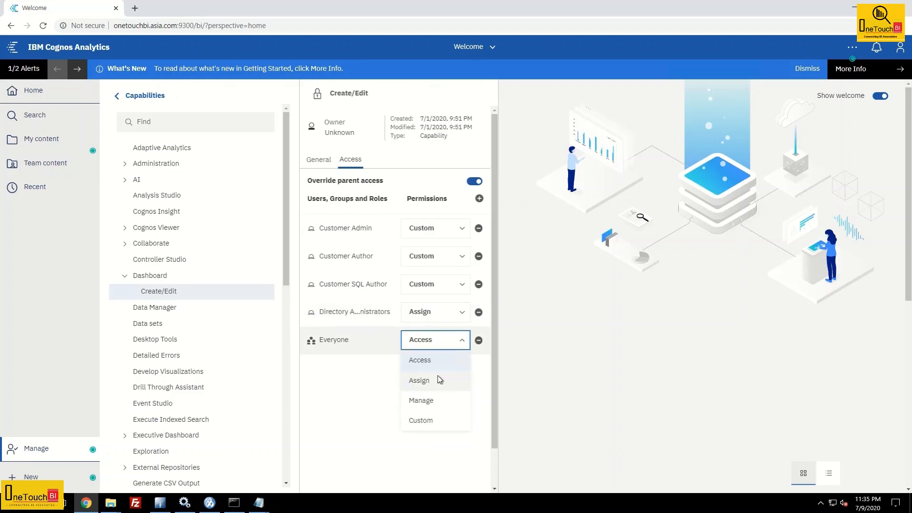
click(425, 423)
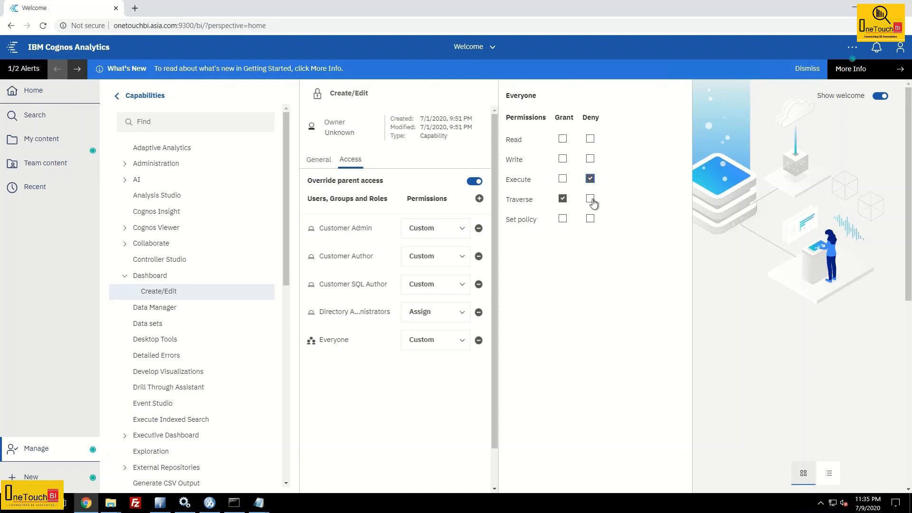
click(591, 200)
click(413, 427)
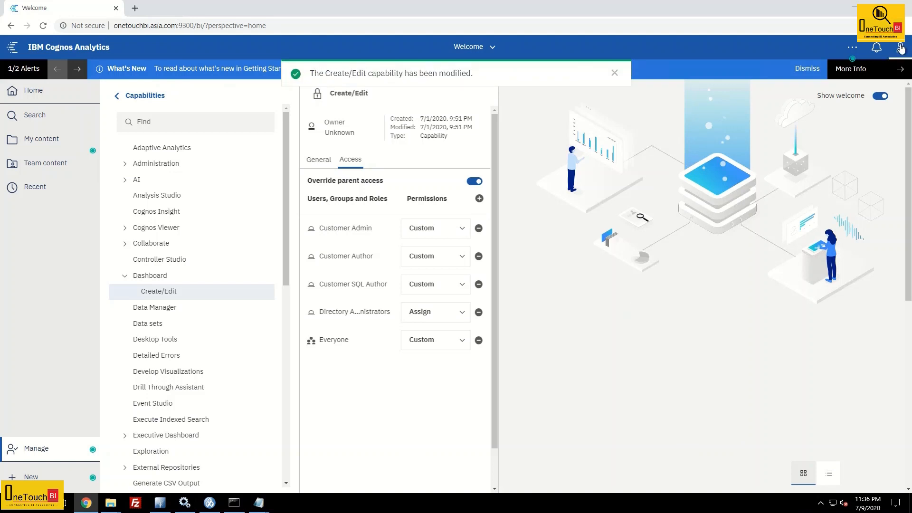
- Sign out as admin and sign in to the ADS namespace with the regular user's saved user ID and password
click(900, 48)
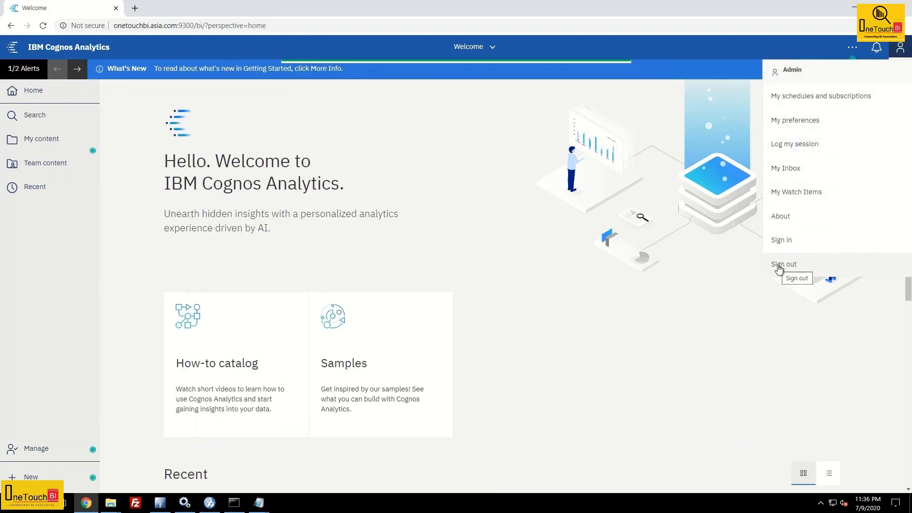
click(780, 269)
click(432, 162)
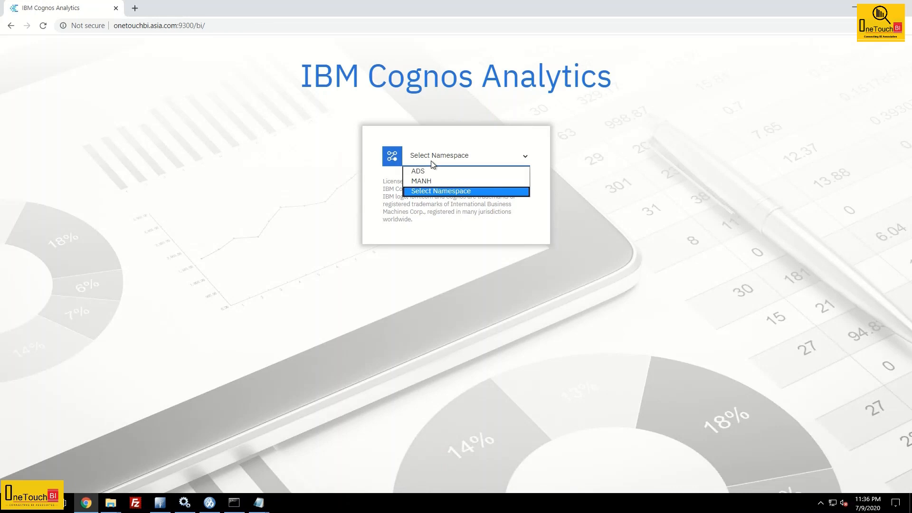
click(427, 181)
click(431, 162)
click(425, 173)
click(427, 186)
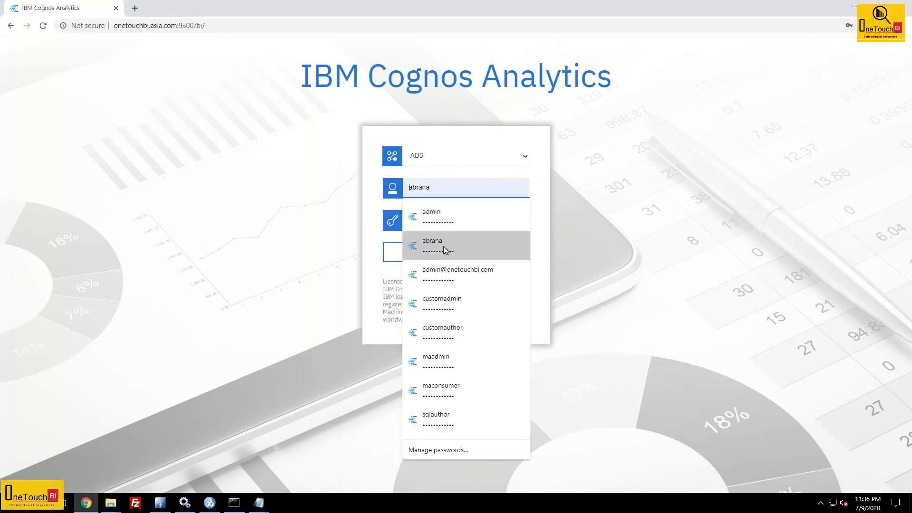
click(443, 246)
click(440, 257)
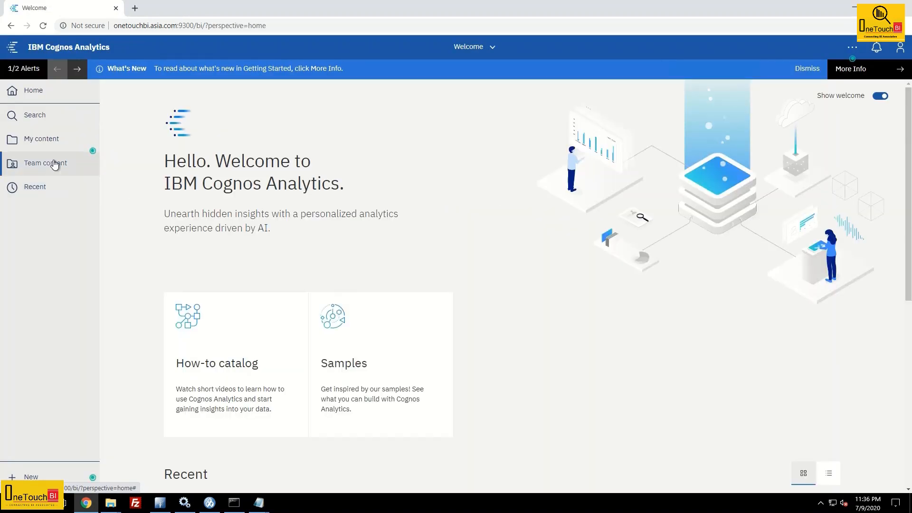
- Open the Cycle Count Dashboard from Team content to check access under the denied Create/Edit permissions
click(56, 163)
click(172, 140)
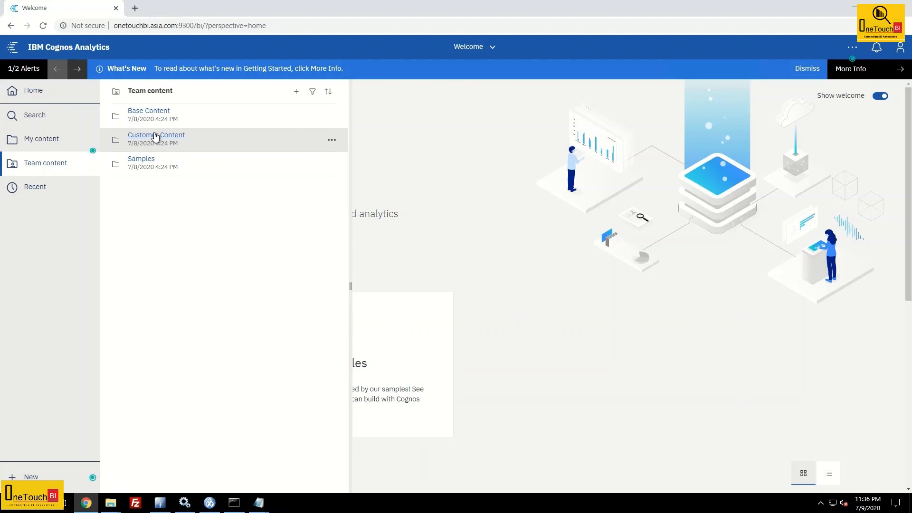
click(155, 137)
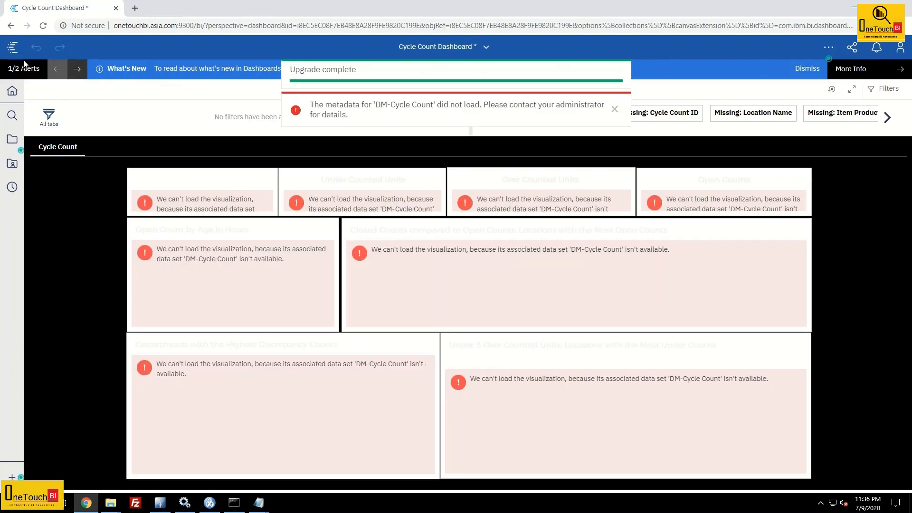